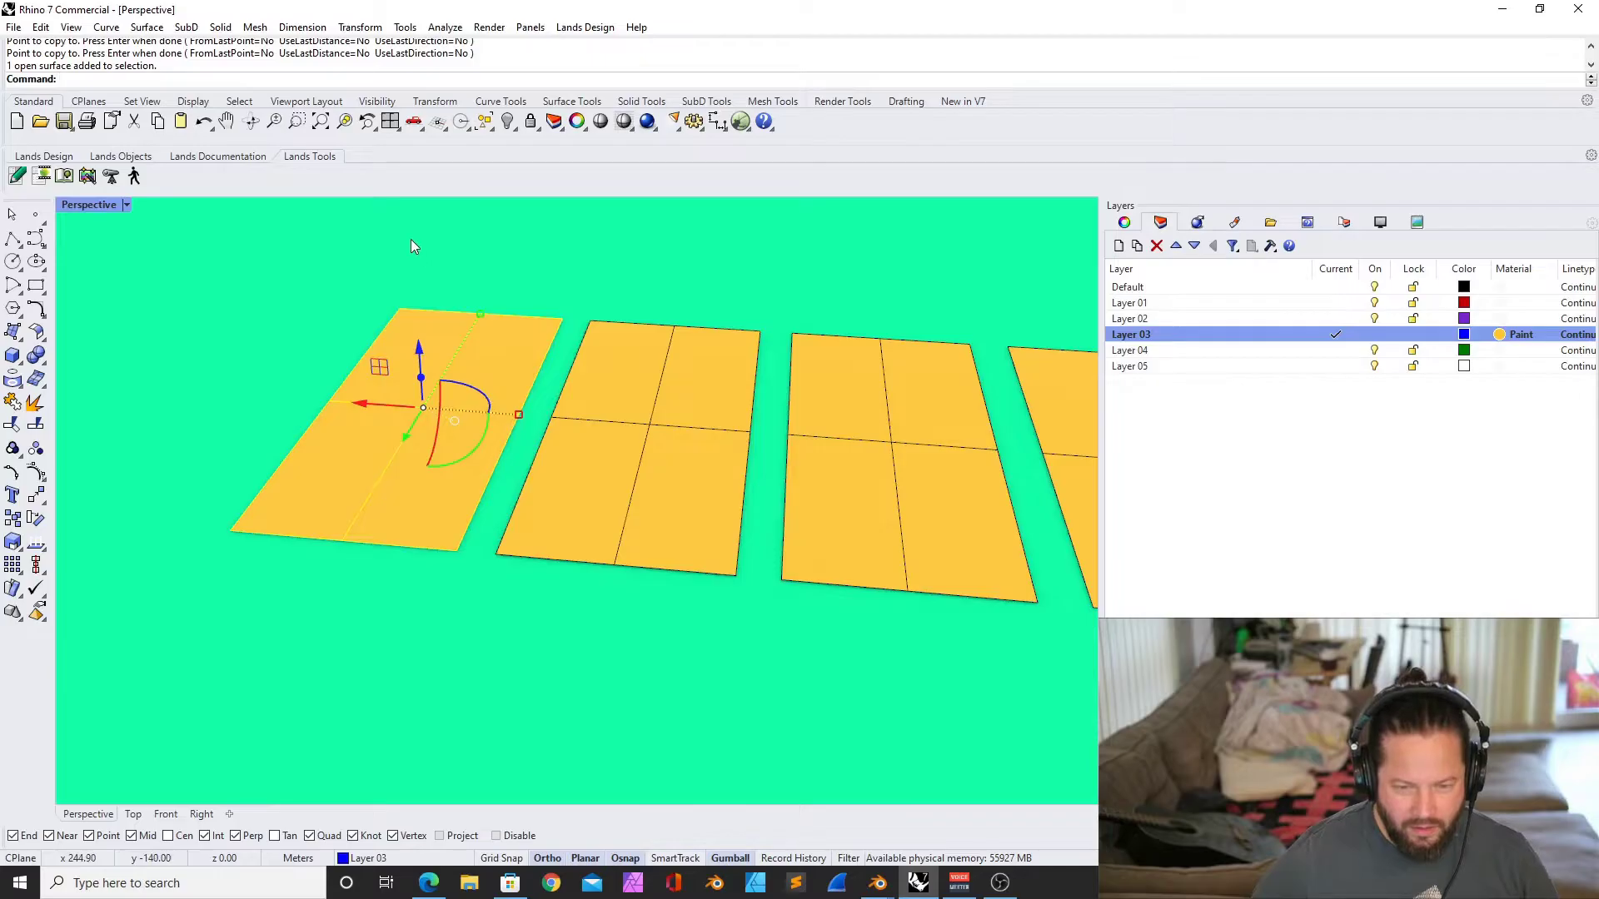
click(435, 101)
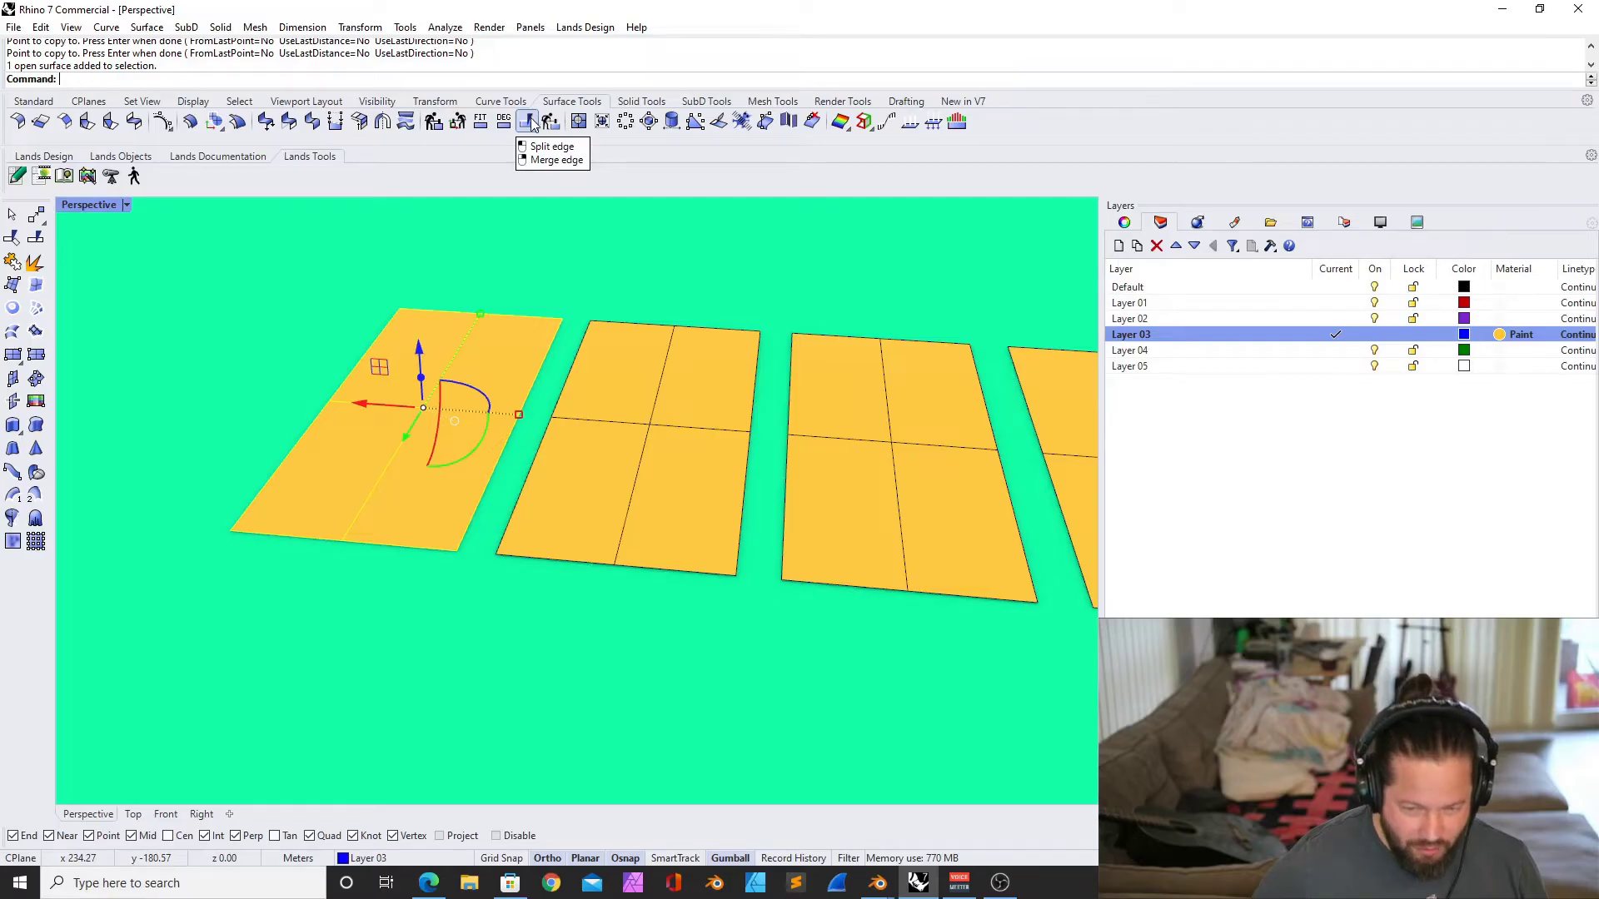
click(552, 122)
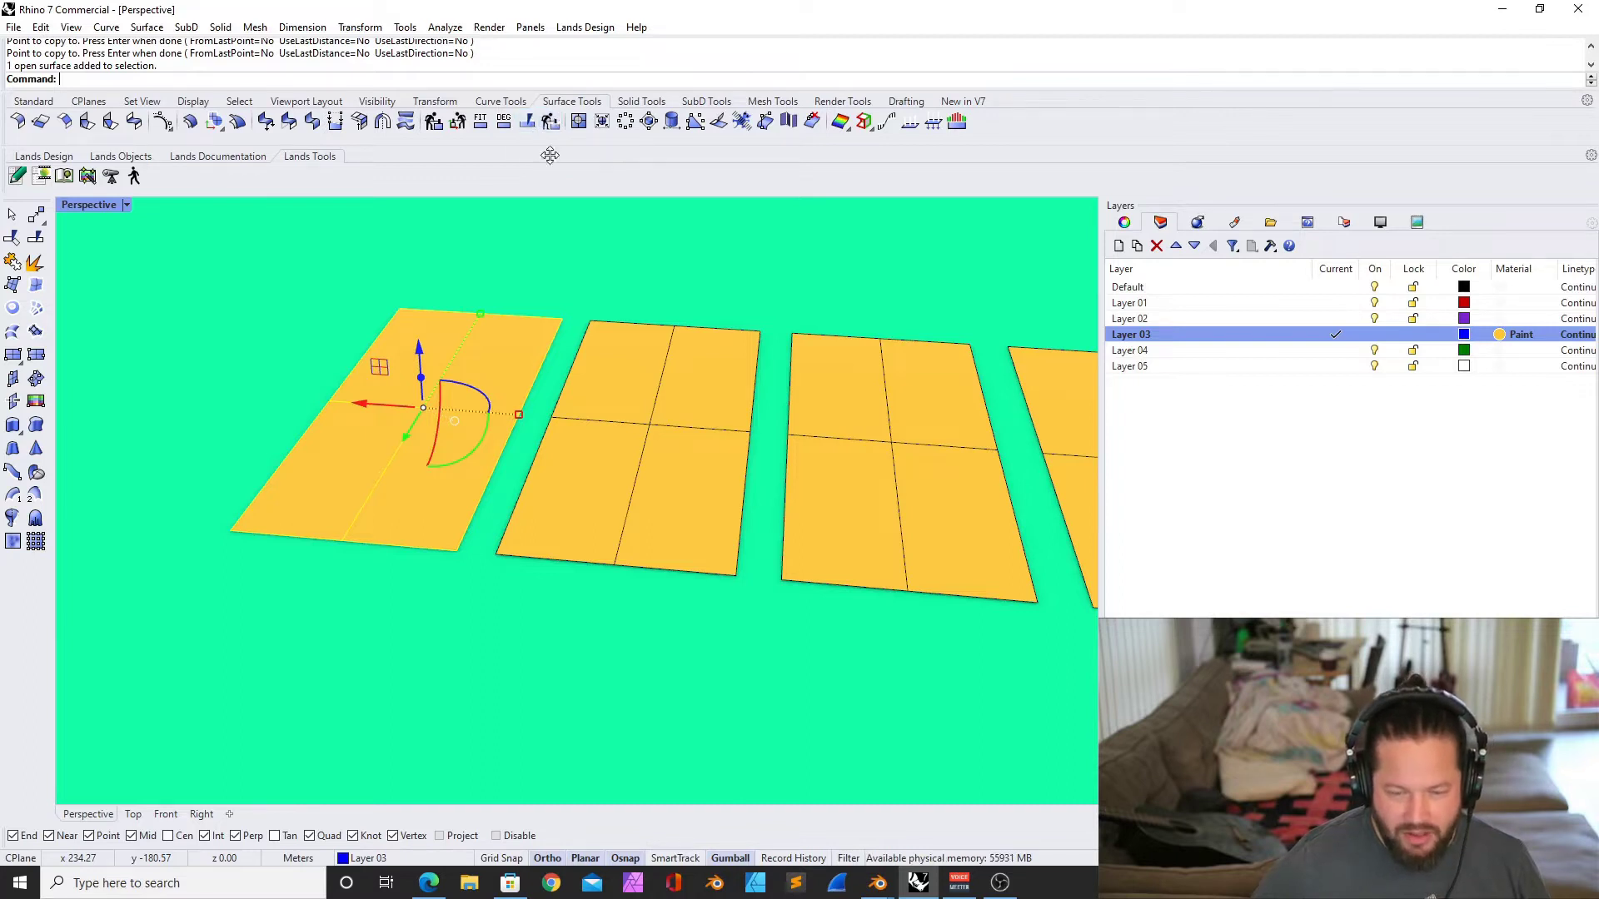
scroll(457, 349, down, 5)
scroll(327, 282, up, 6)
click(327, 281)
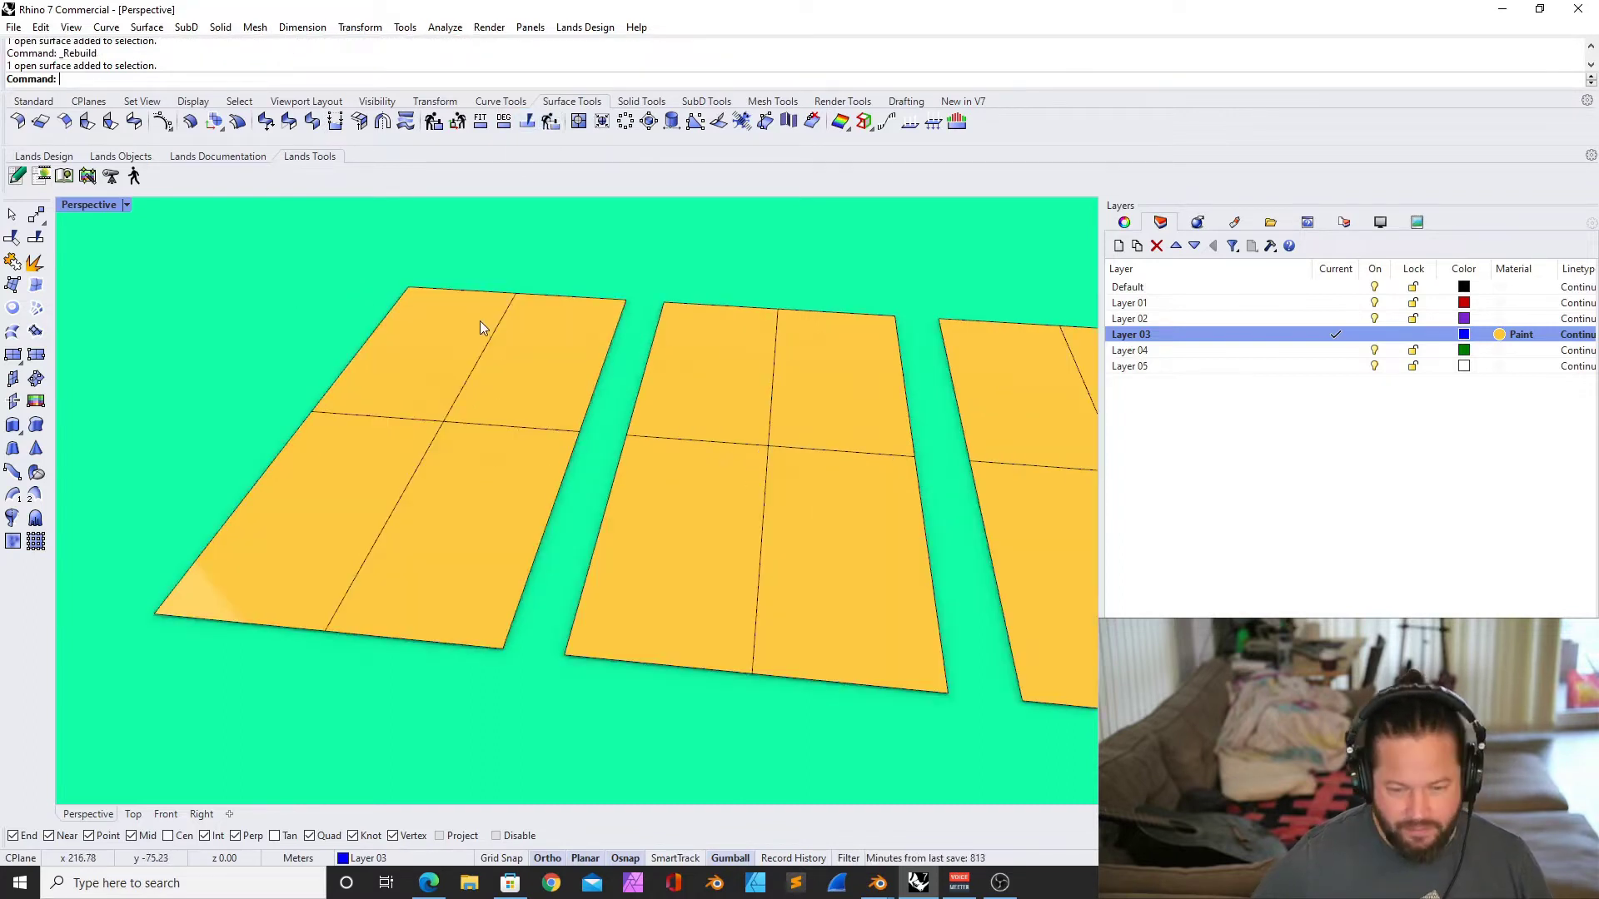
Select the leftmost flat surface and display its control points
click(480, 323)
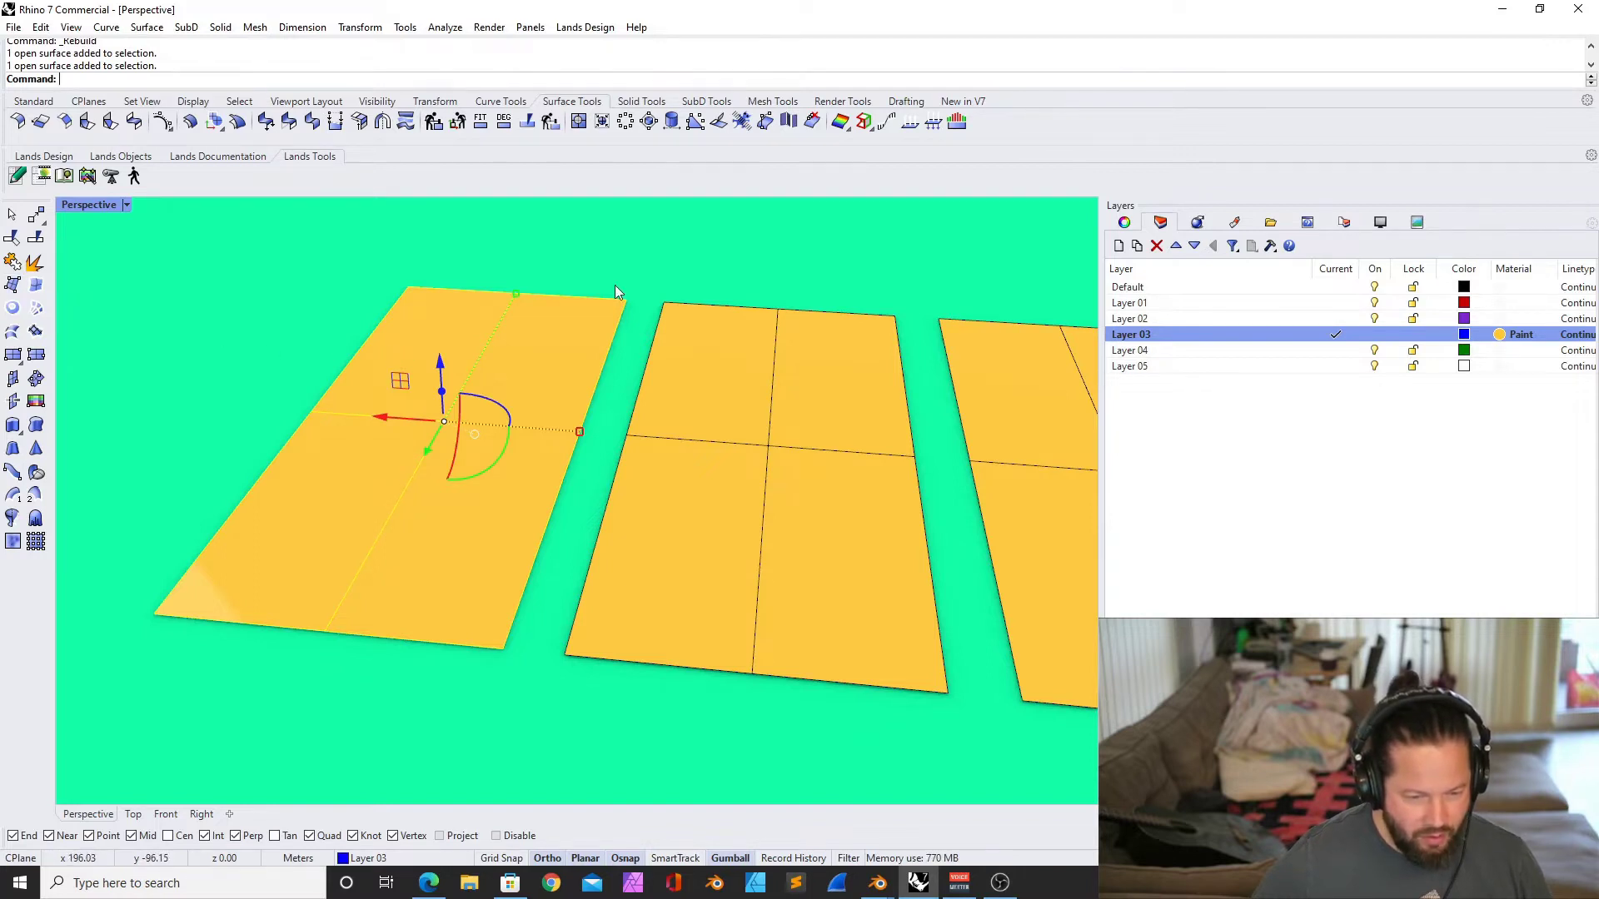
click(24, 103)
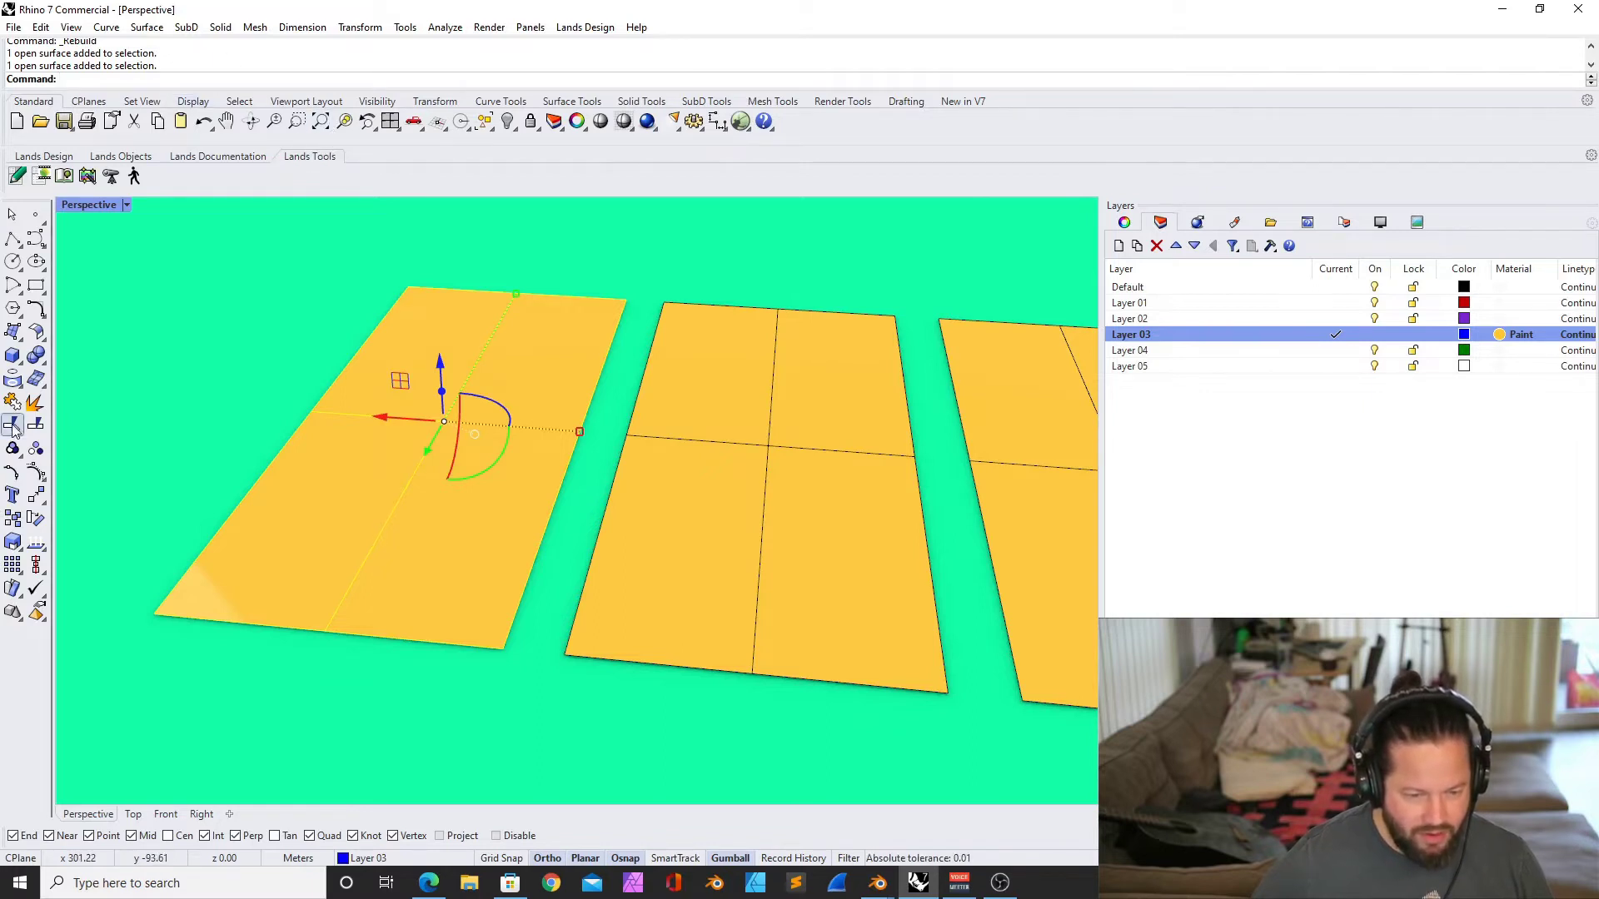
click(35, 448)
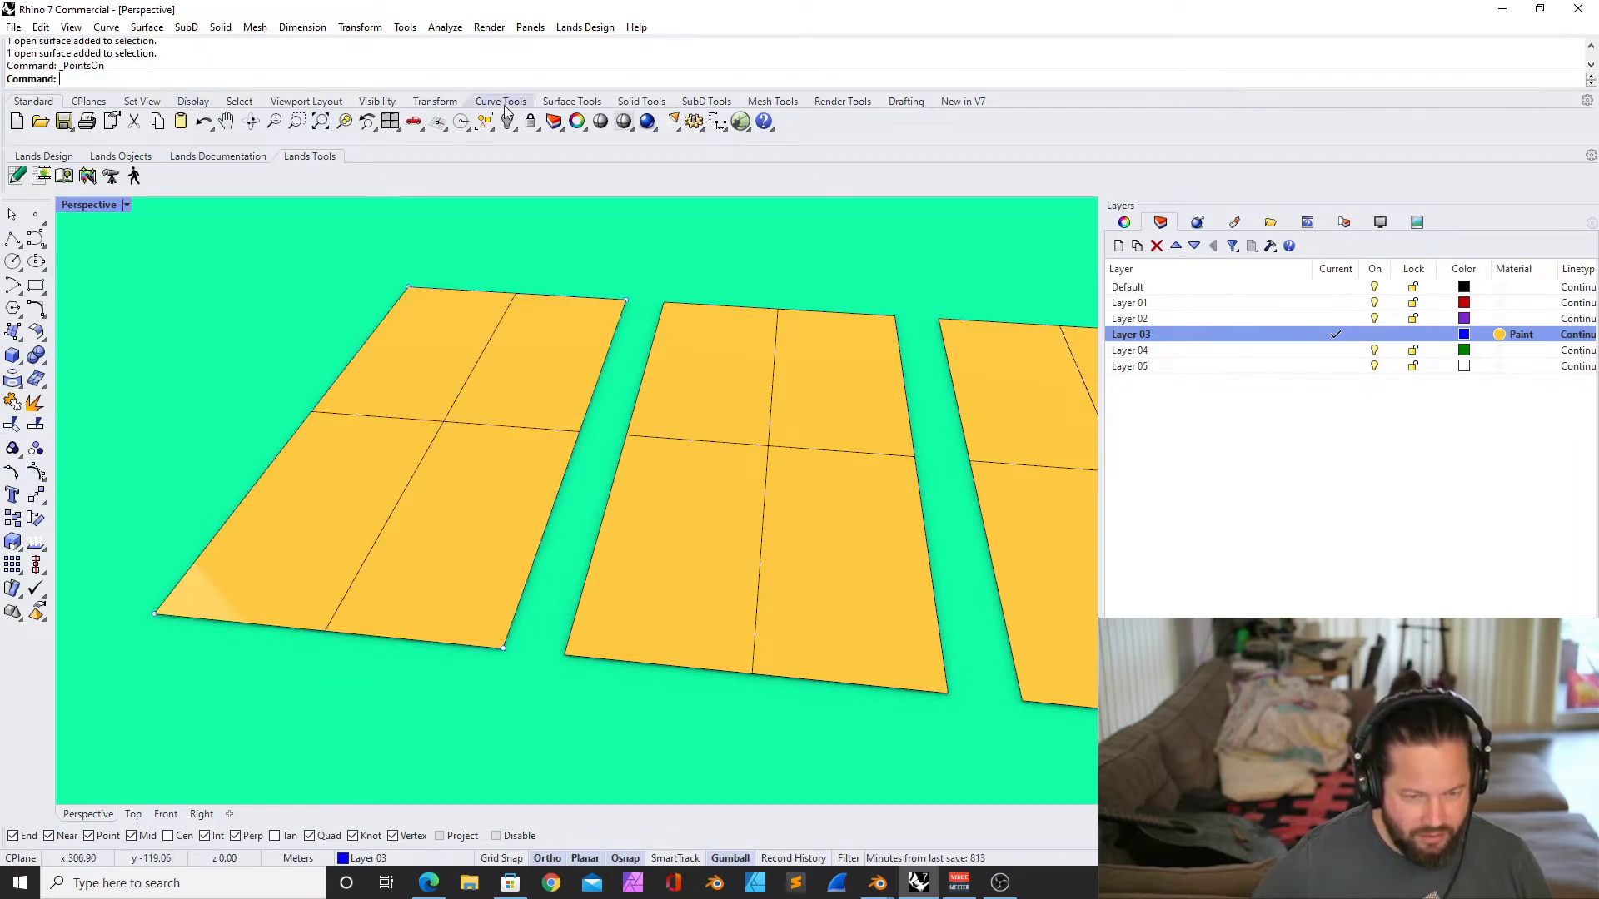
click(563, 103)
key(Return)
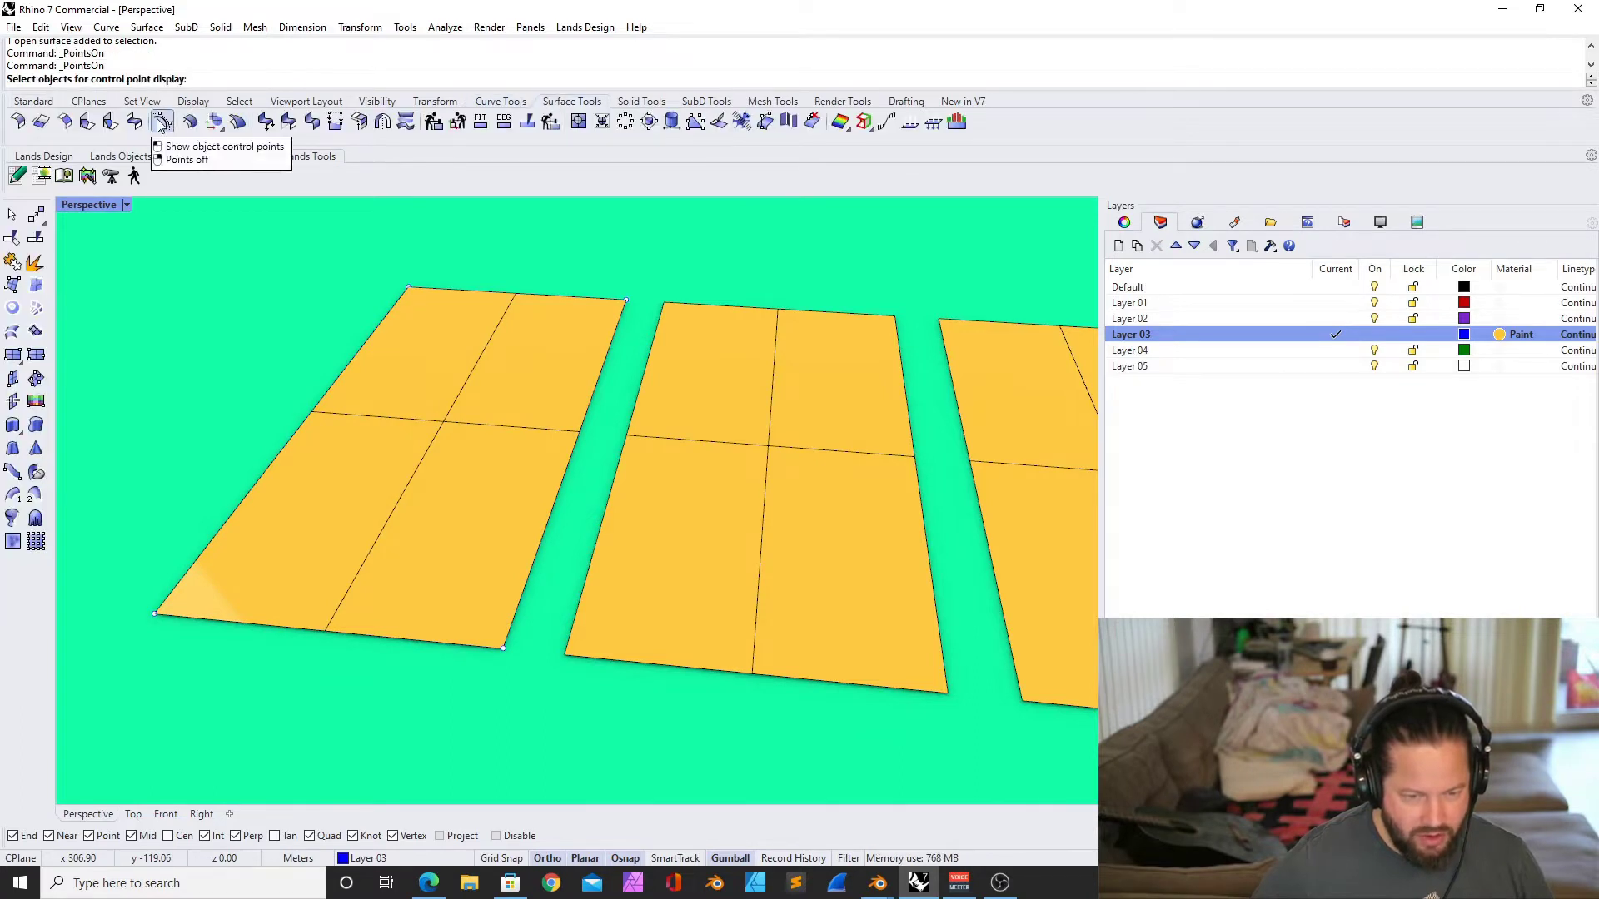
click(411, 294)
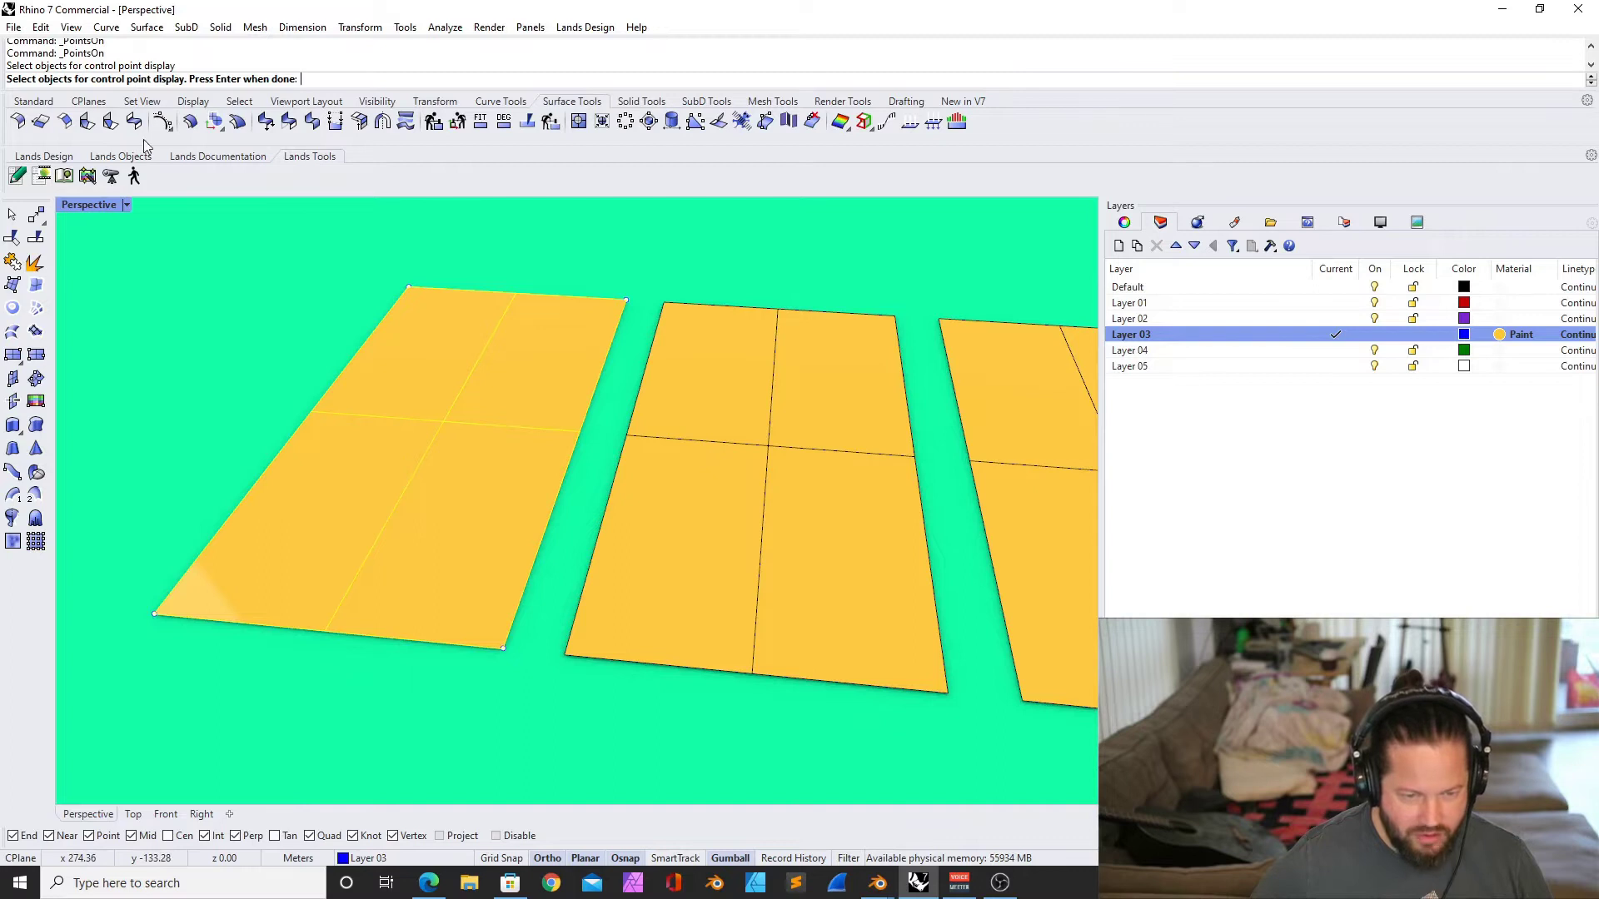
Try raising the leftmost surface's back-left corner control point and undo the move
click(408, 287)
drag(405, 222, 376, 316)
right_drag(376, 317, 311, 528)
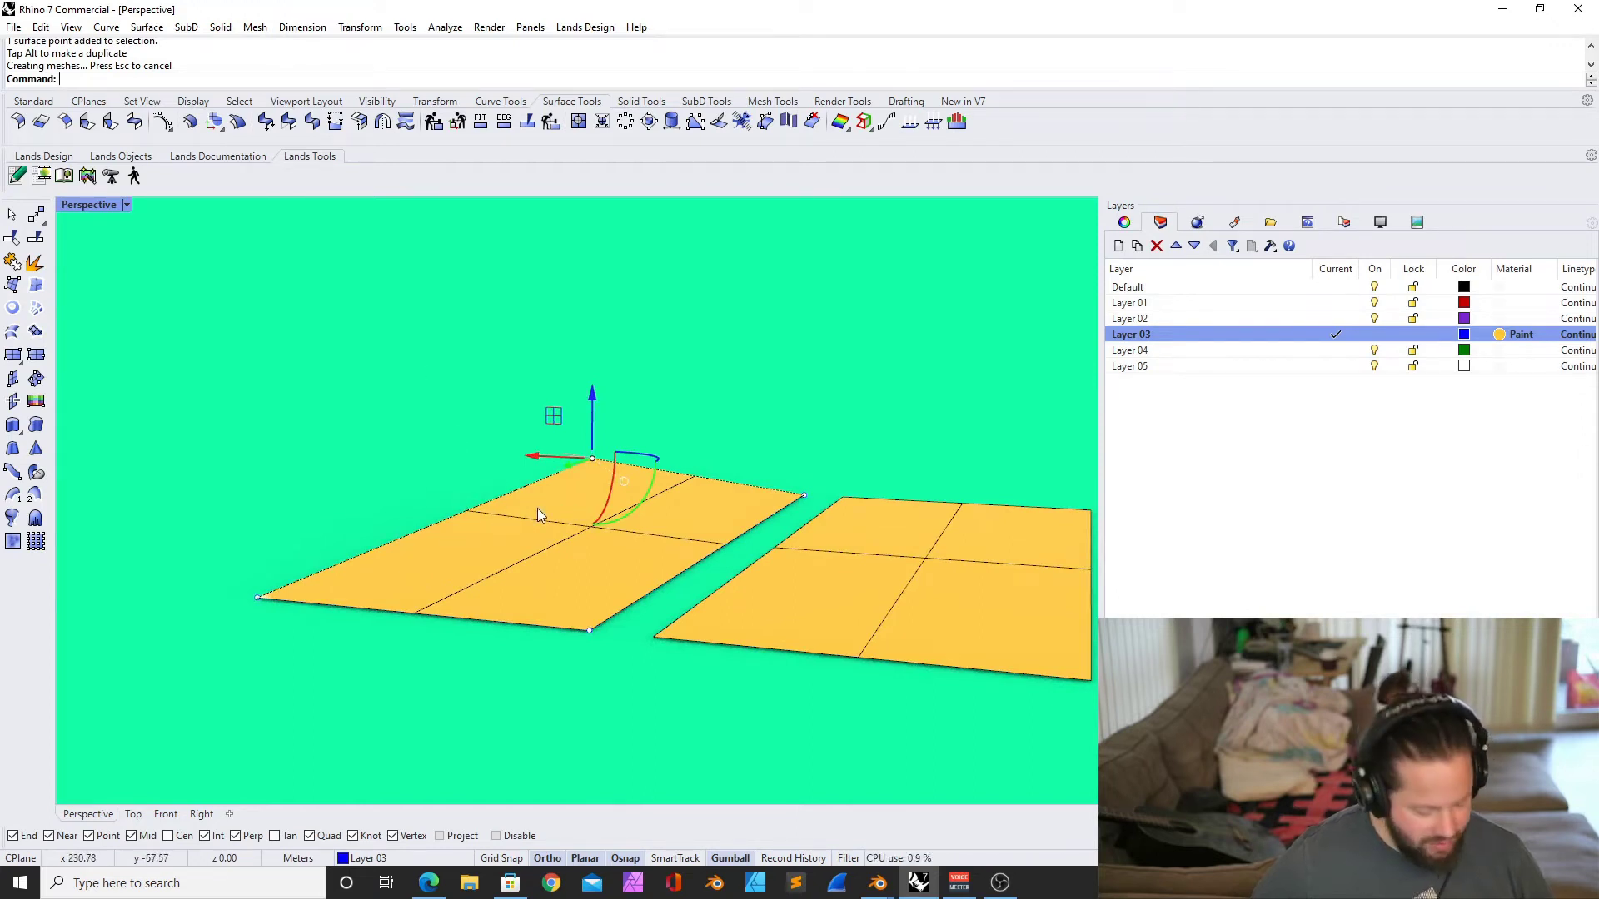
key(ctrl+z)
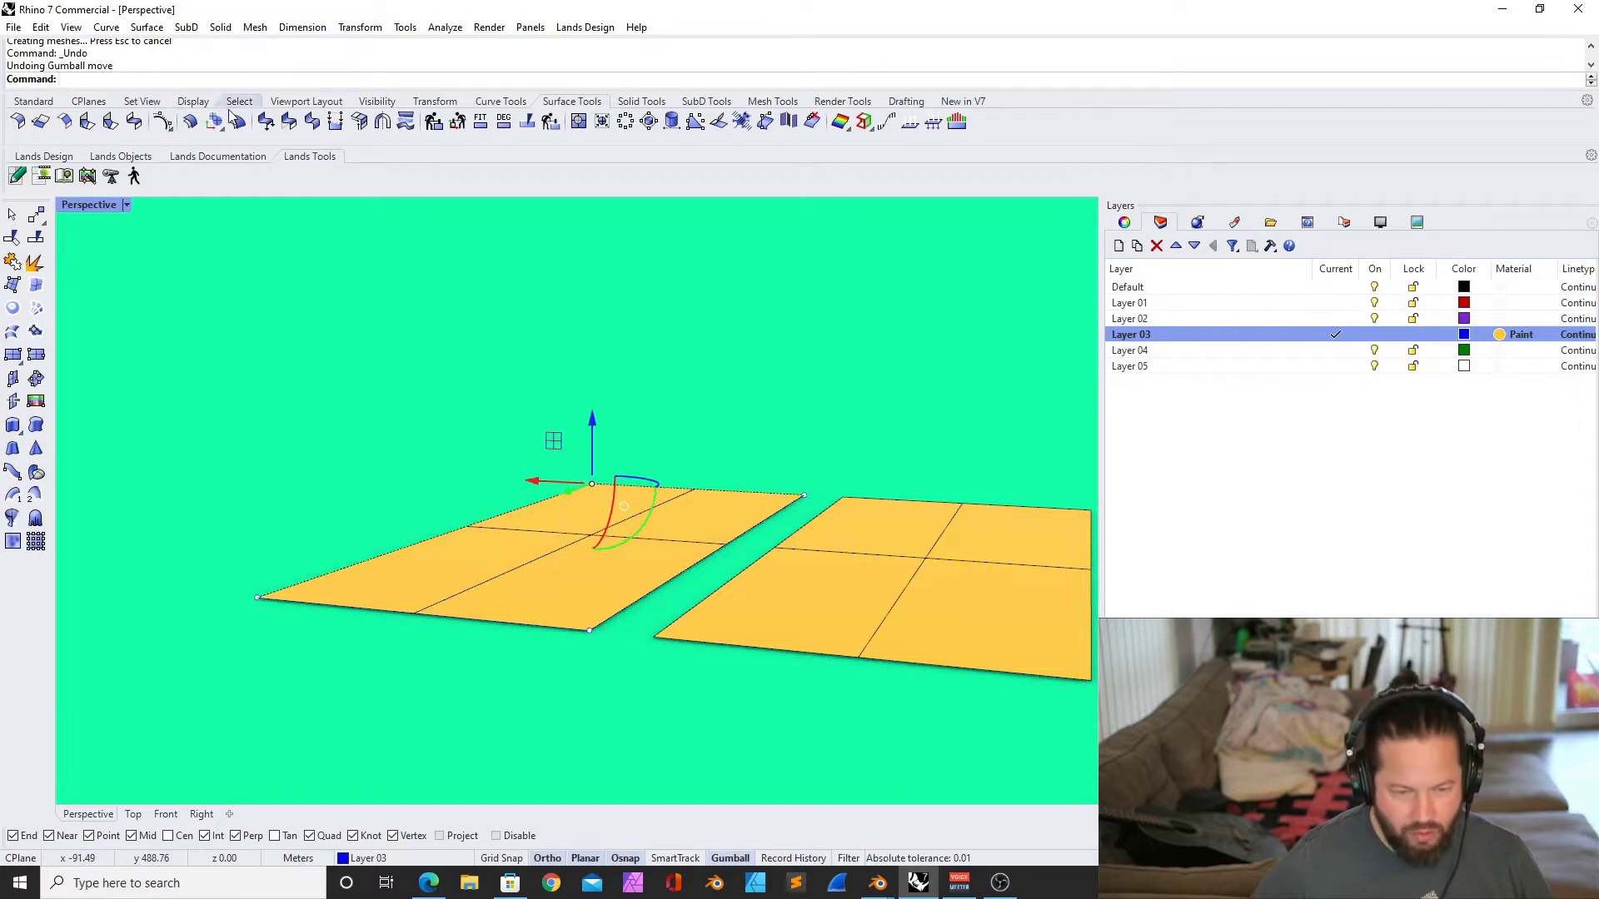
Insert three U-direction knots on the leftmost surface, at its midpoint and about the quarter points of its length
click(163, 123)
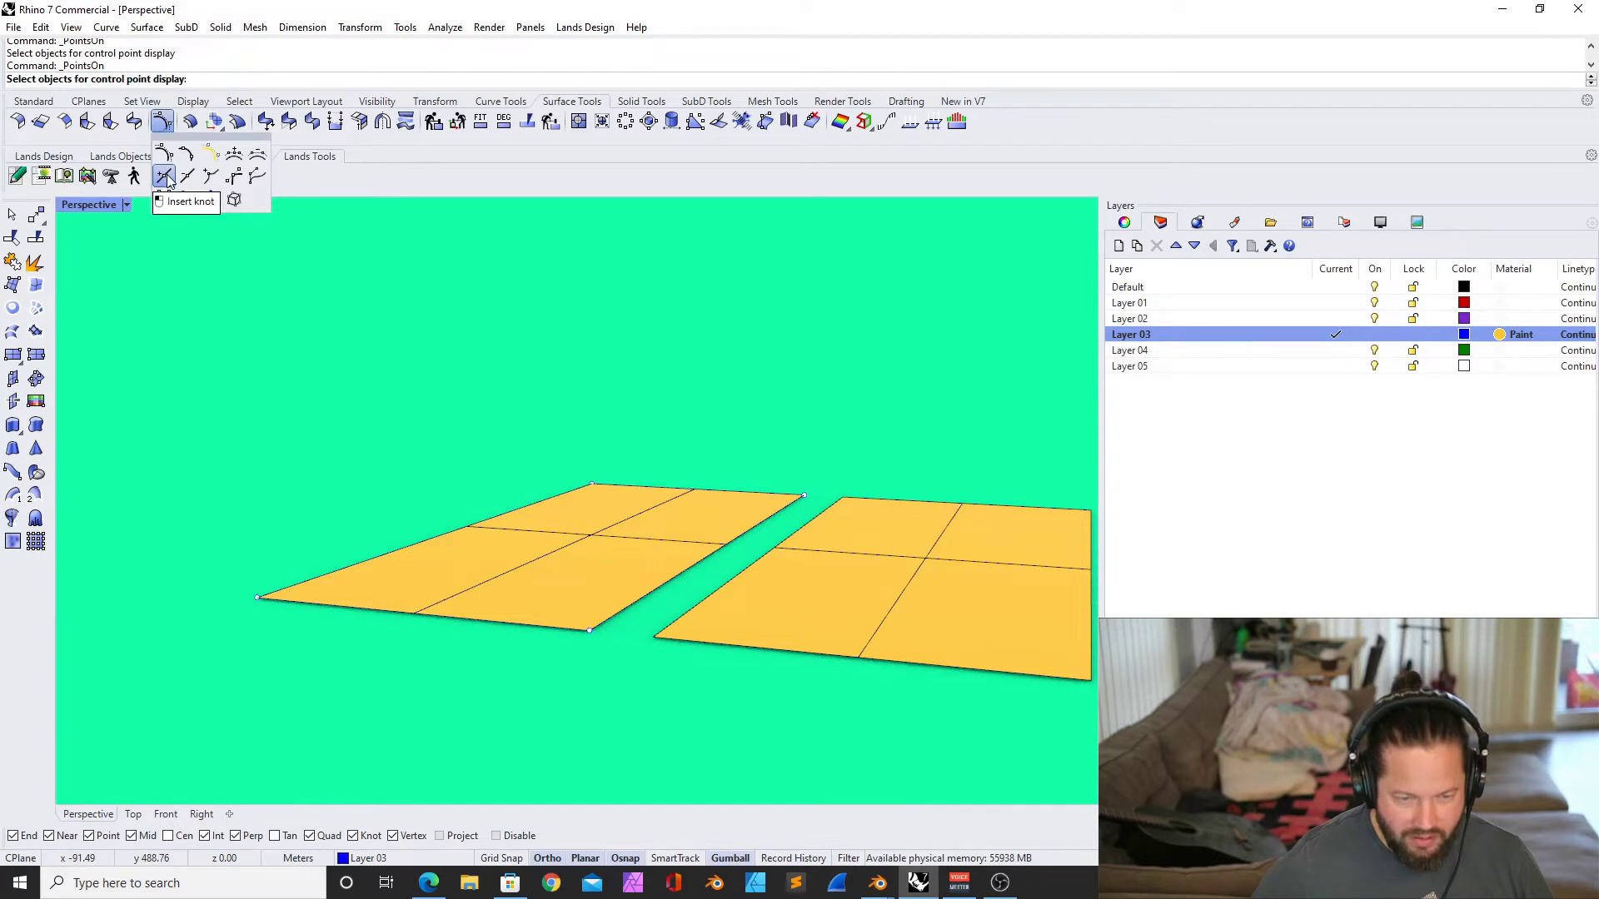
click(165, 177)
click(436, 545)
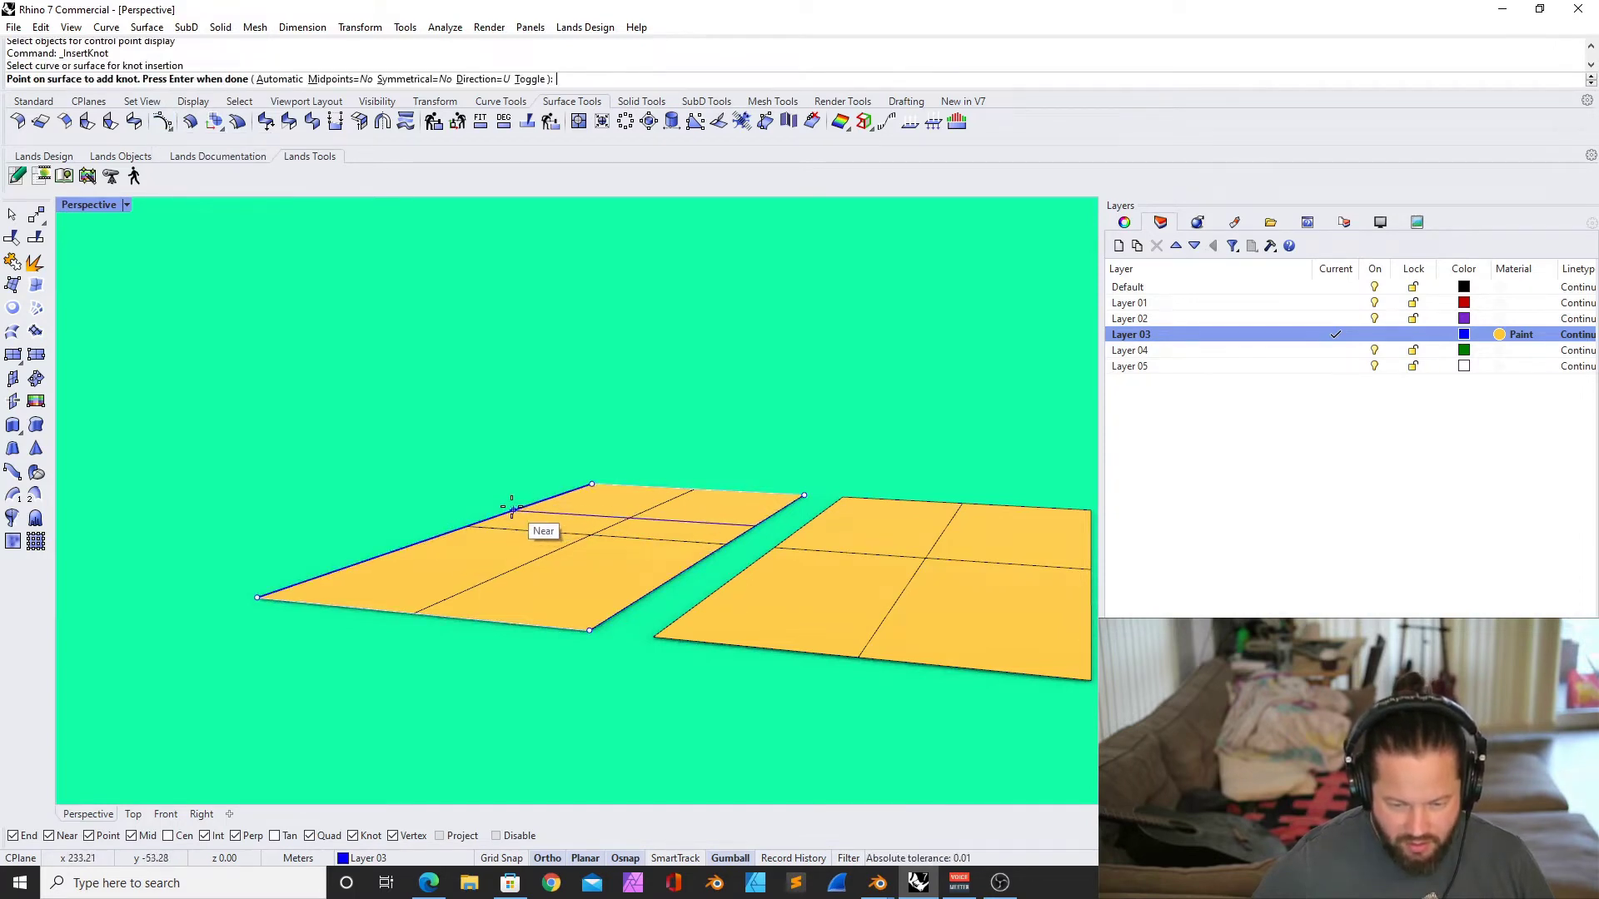
click(468, 525)
click(531, 506)
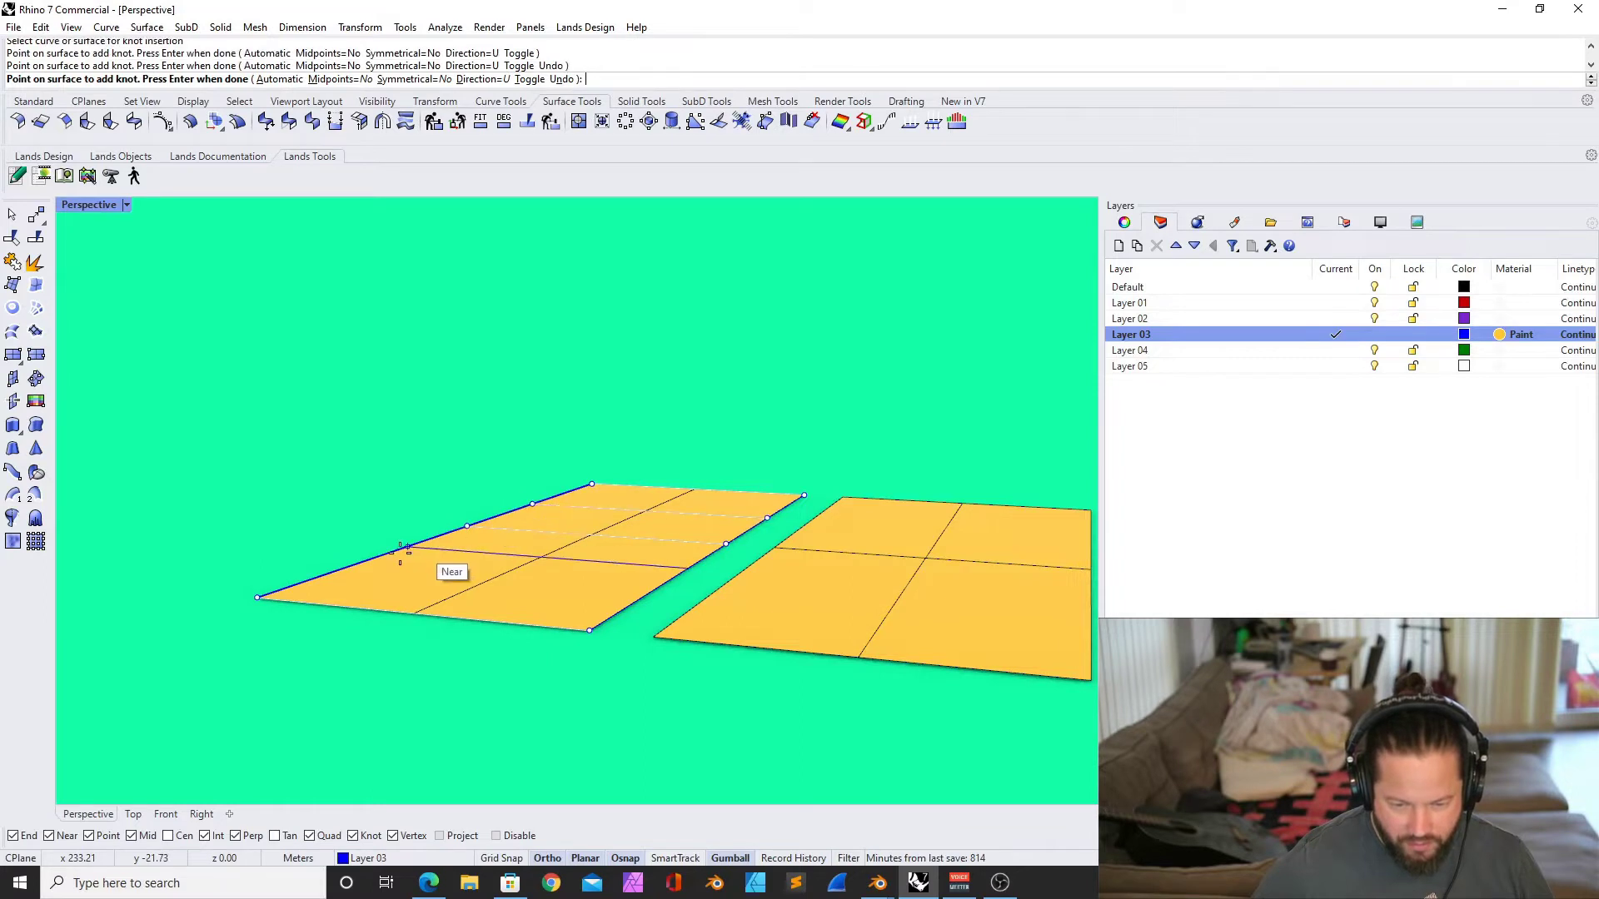
click(379, 558)
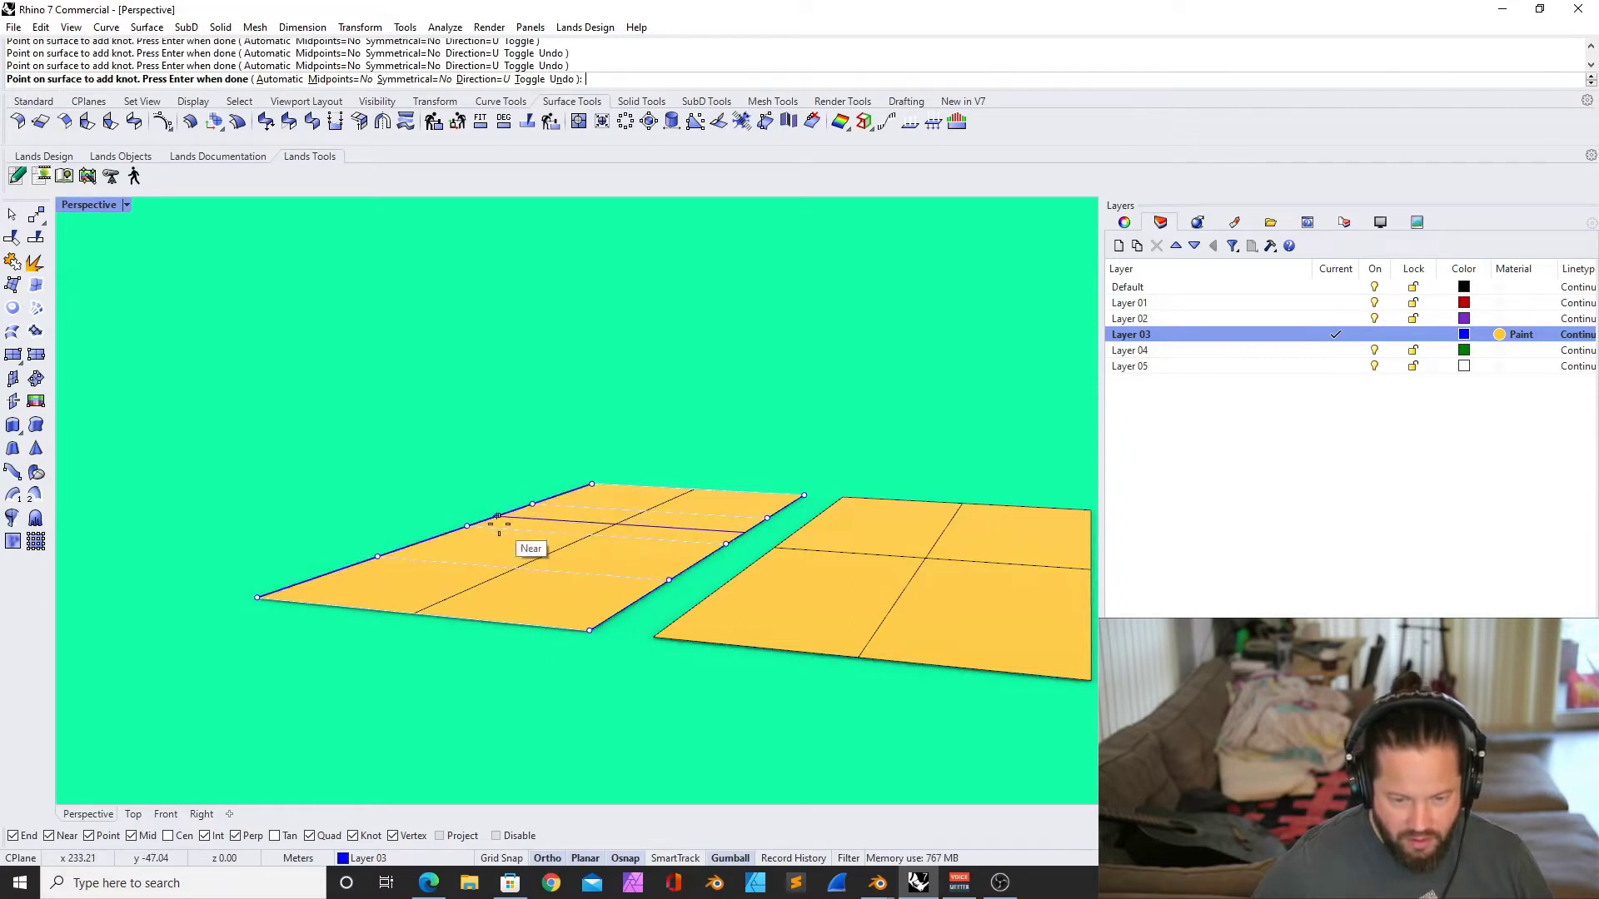
Change the knot direction to V and insert three roughly evenly spaced knots across the leftmost surface's width
mouse_move(500, 525)
right_down()
mouse_move(525, 581)
mouse_move(512, 533)
right_up()
click(482, 79)
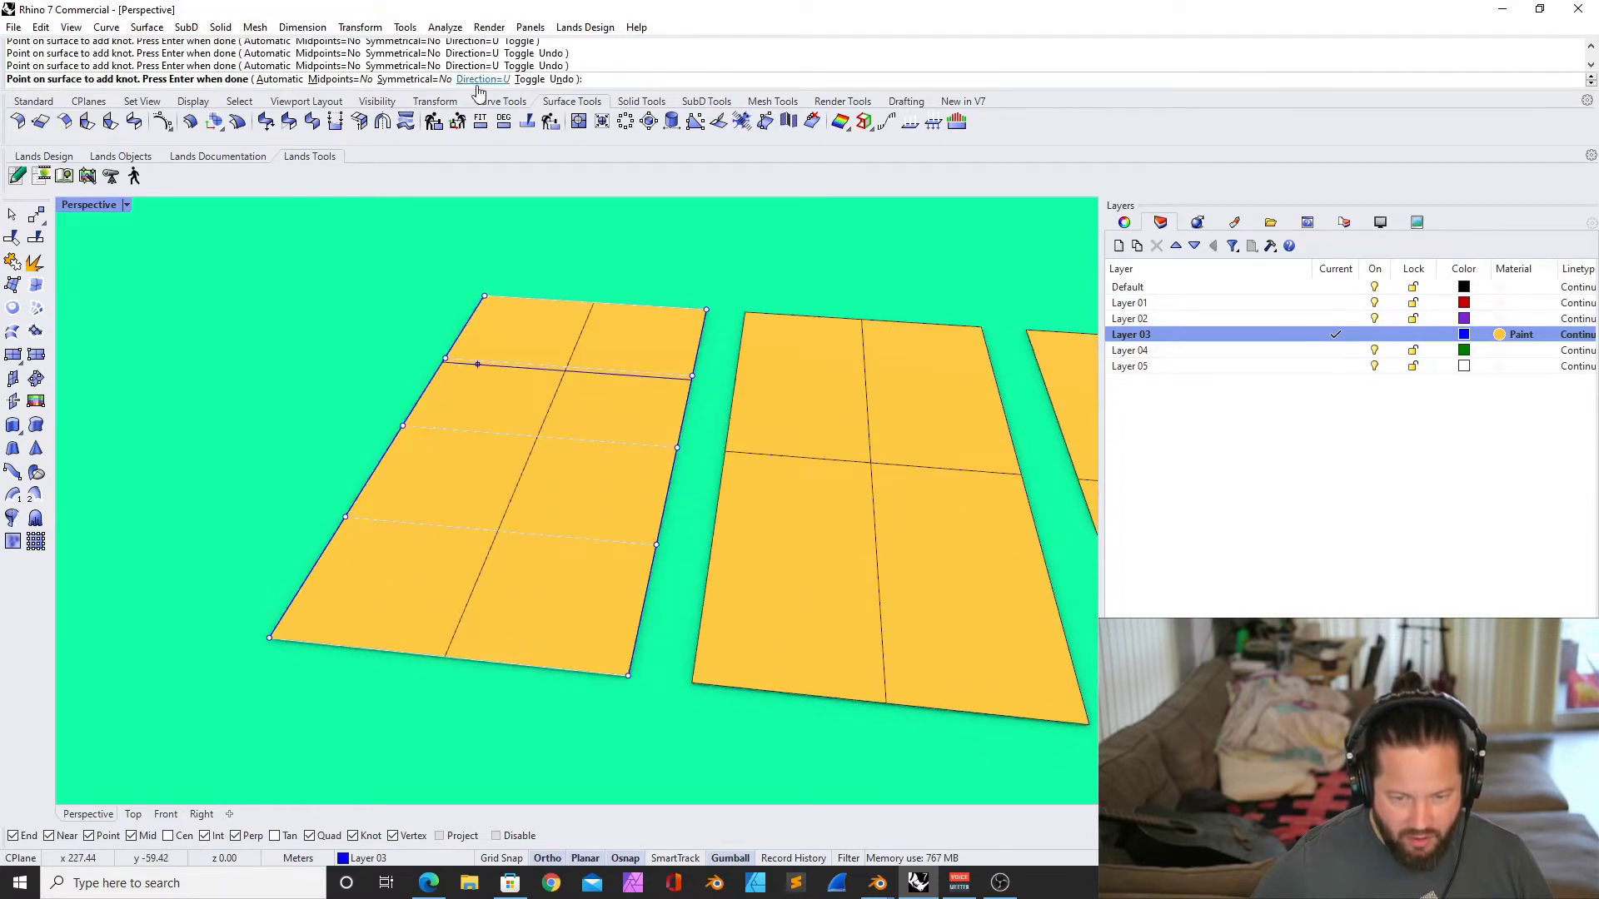
text(v)
key(Return)
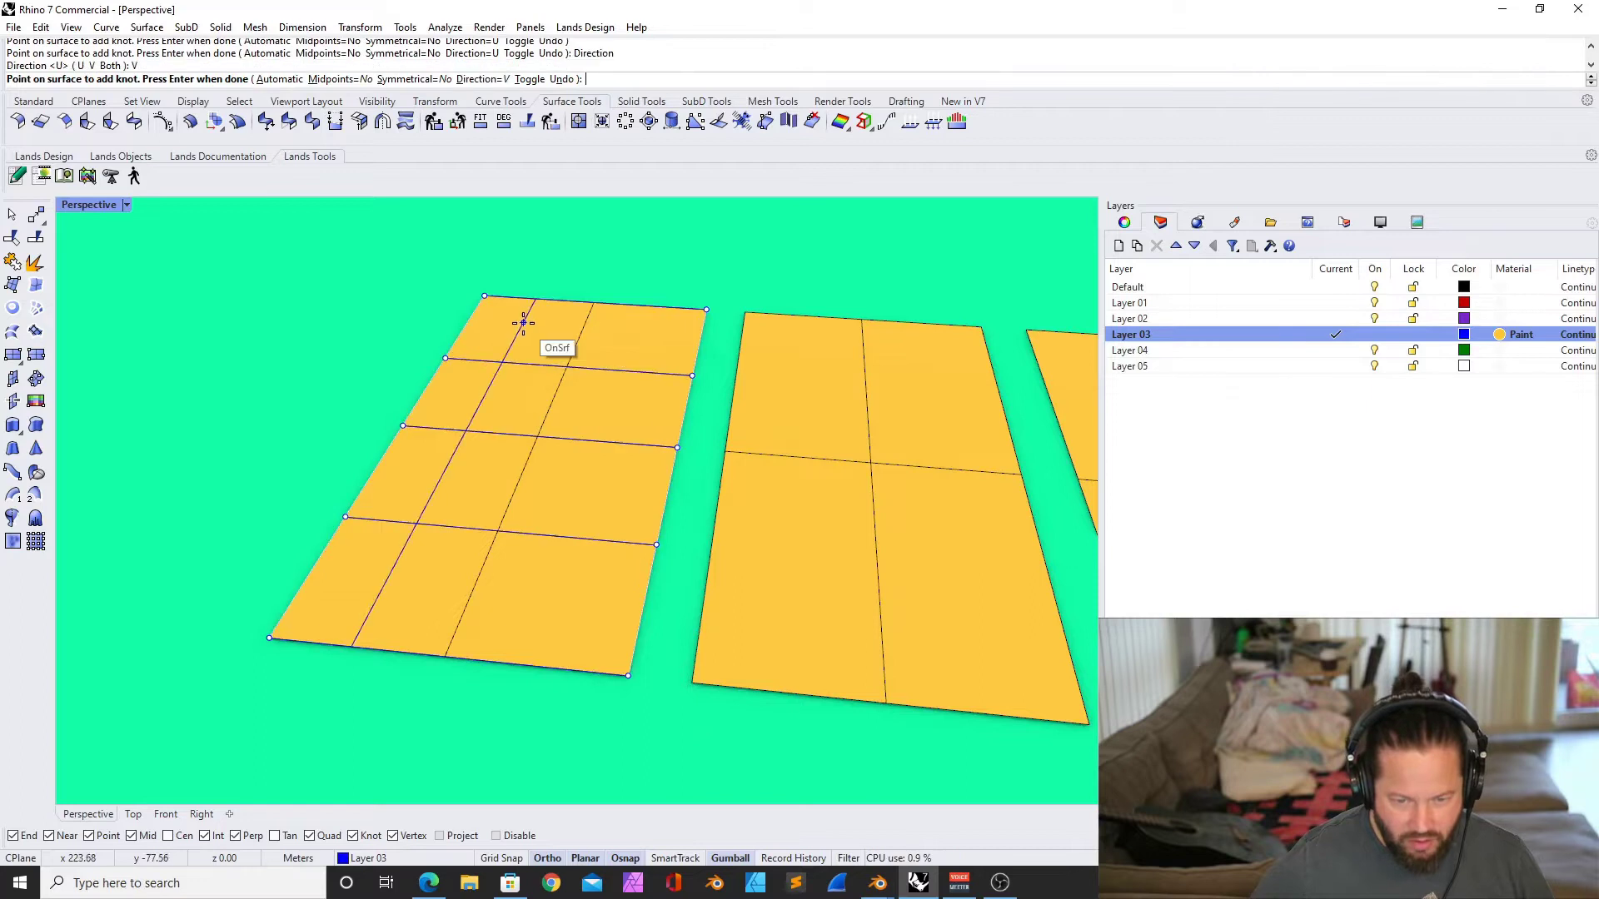
click(588, 315)
mouse_move(658, 361)
right_down()
mouse_move(757, 364)
mouse_move(635, 486)
mouse_move(624, 337)
mouse_move(661, 350)
right_up()
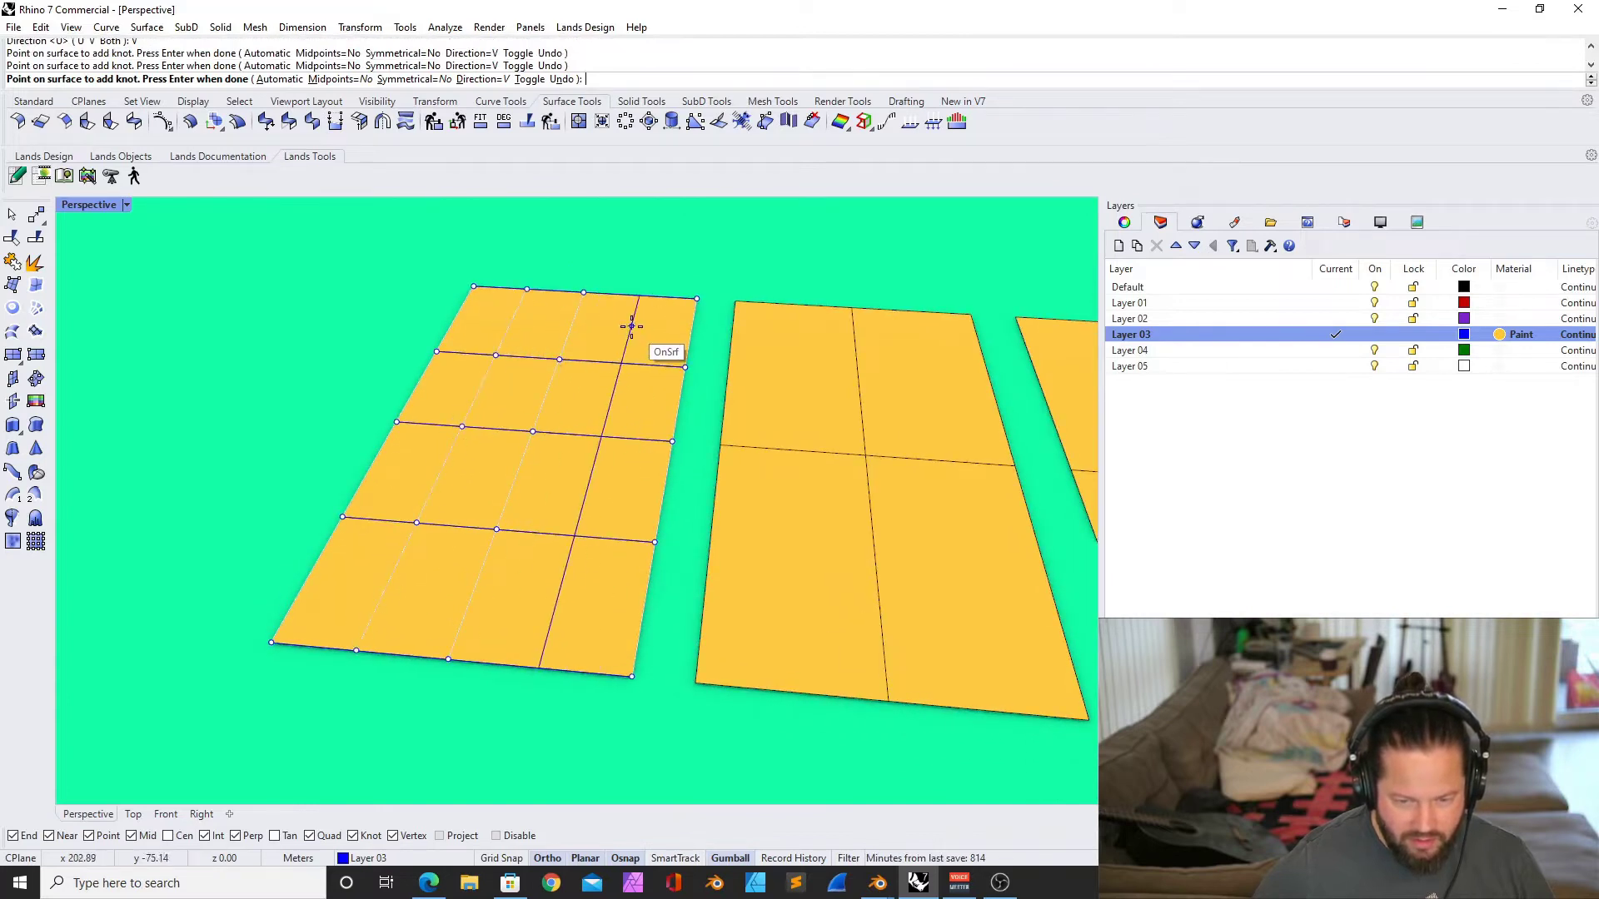
click(631, 326)
key(Return)
right_drag(631, 327, 573, 439)
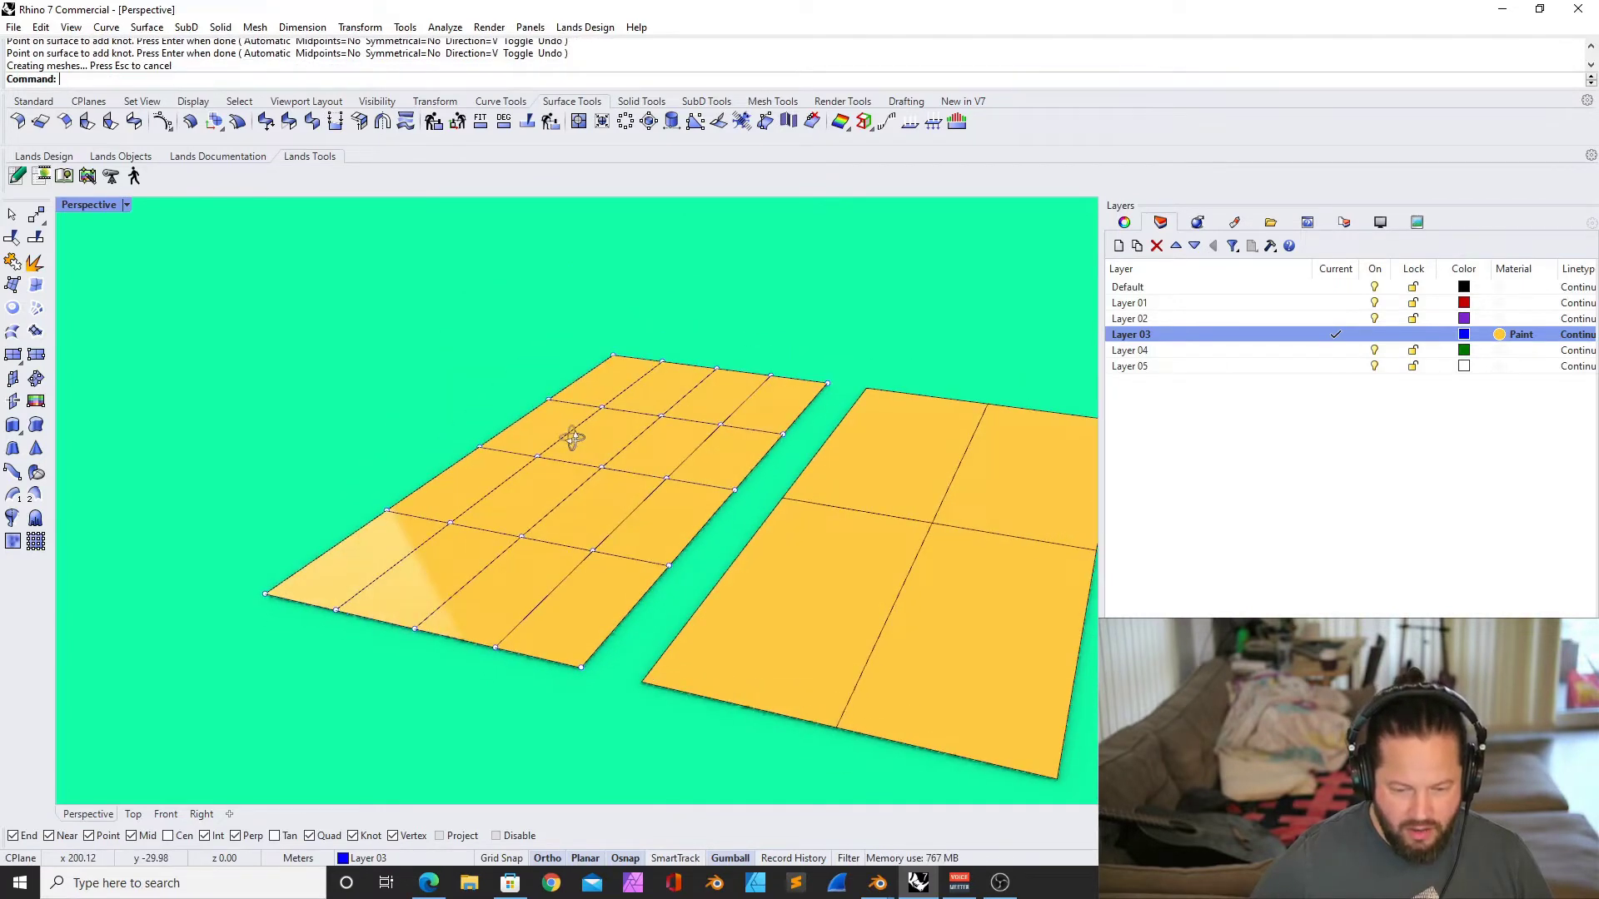
Raise the interior control point nearest the leftmost surface's back-left corner into a peak
click(601, 405)
click(649, 448)
drag(602, 355, 603, 309)
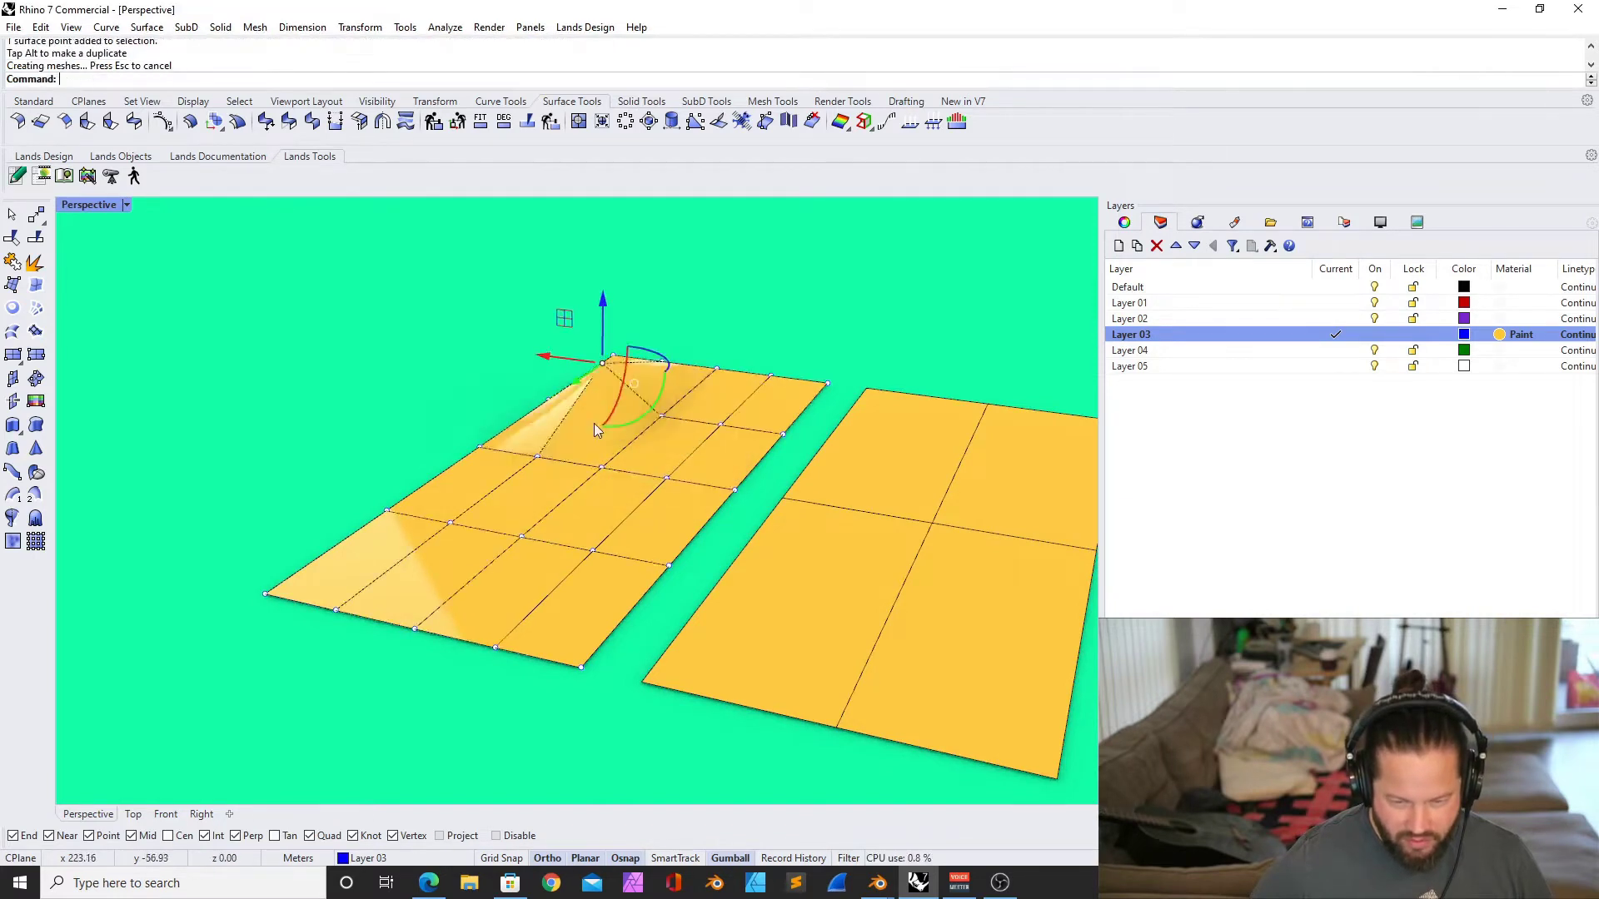
Lower the interior control point nearest the leftmost surface's front-right corner to form a dip
right_drag(584, 477, 562, 360)
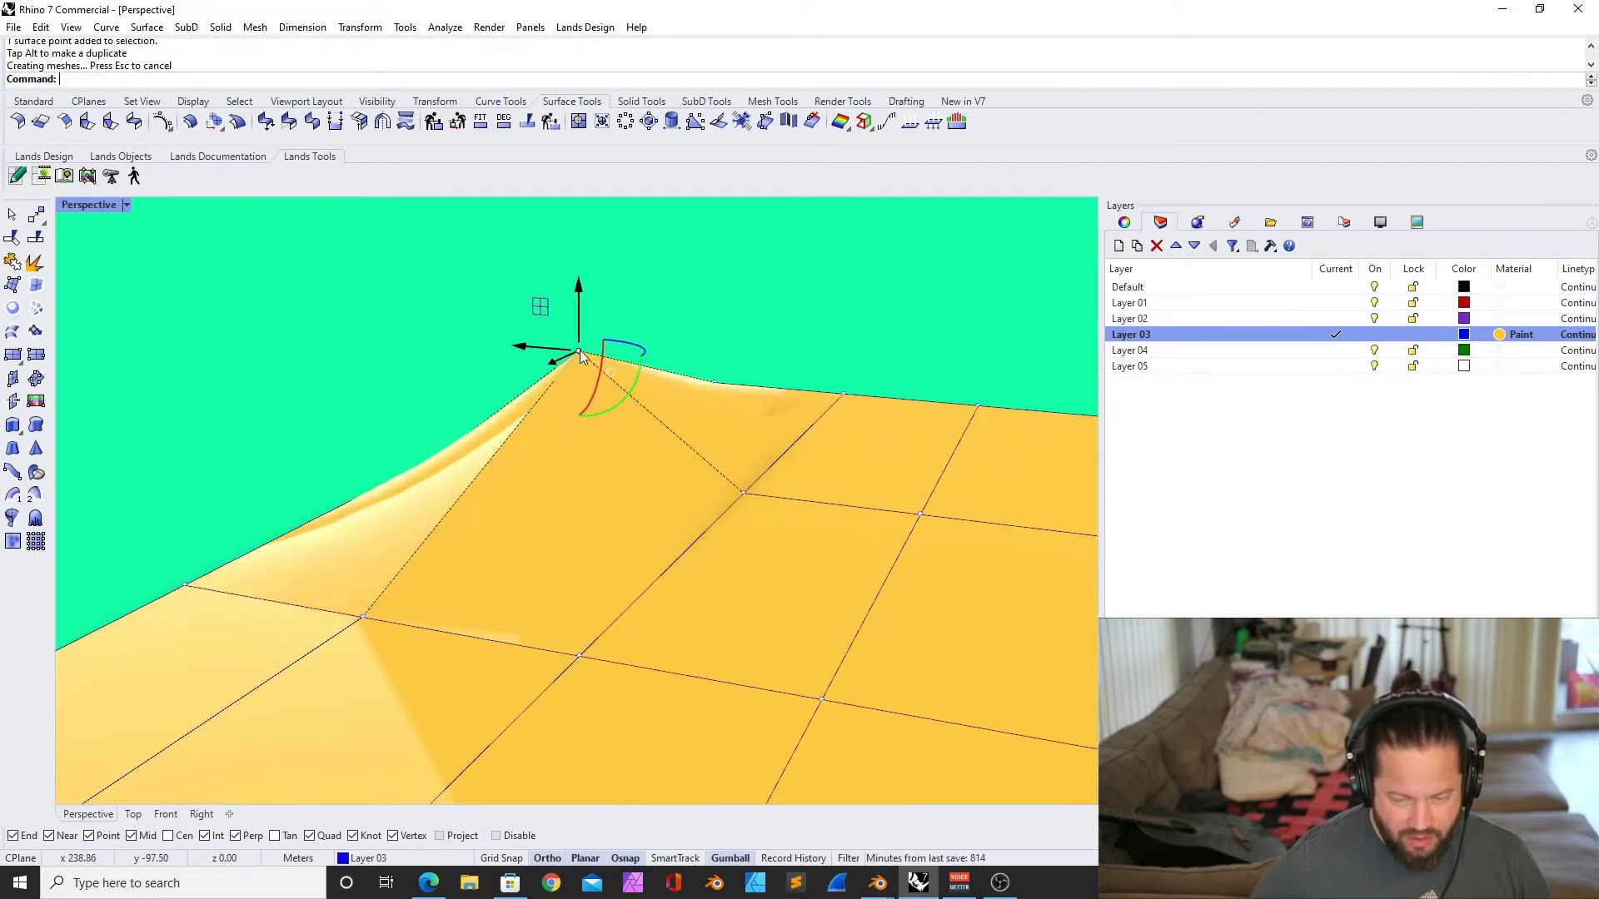
scroll(641, 416, down, 8)
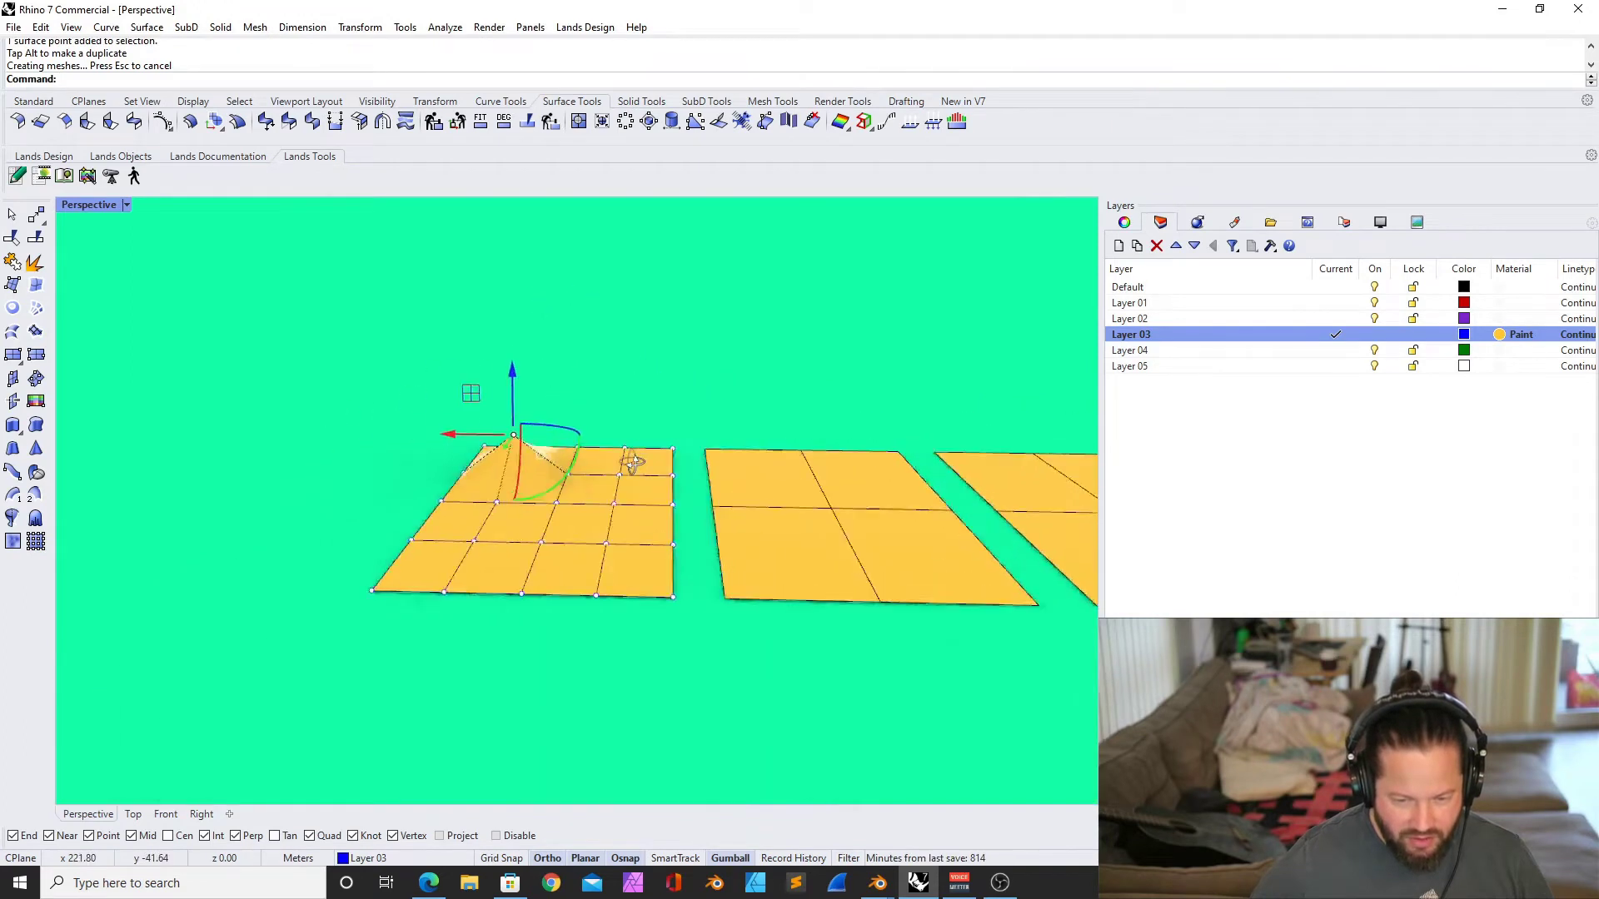
scroll(606, 464, up, 4)
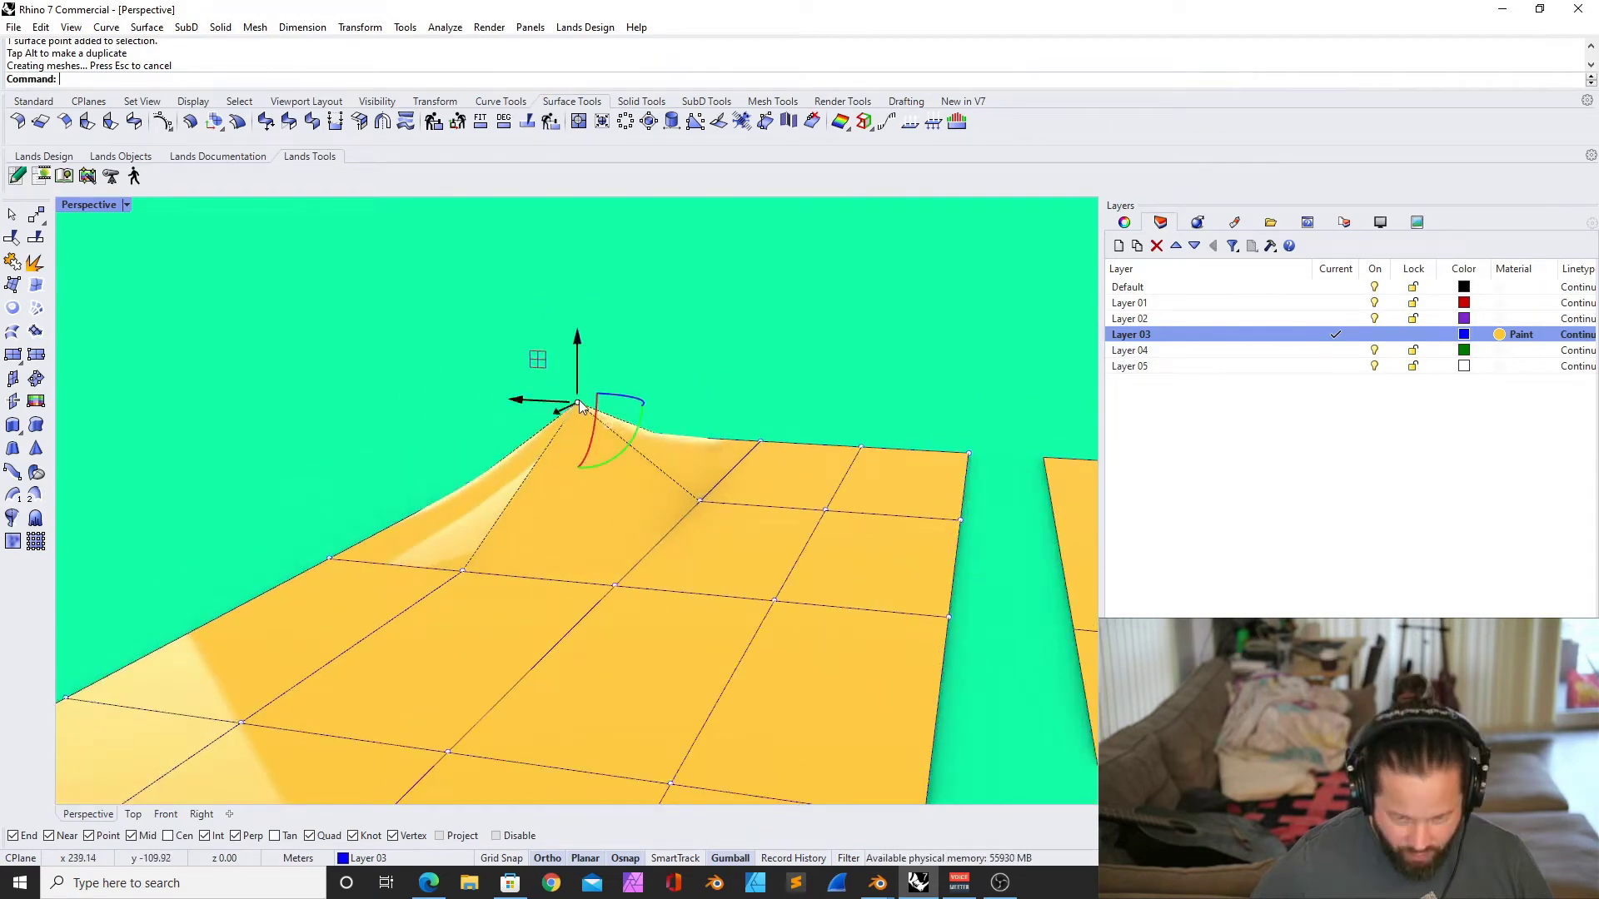
scroll(582, 465, down, 5)
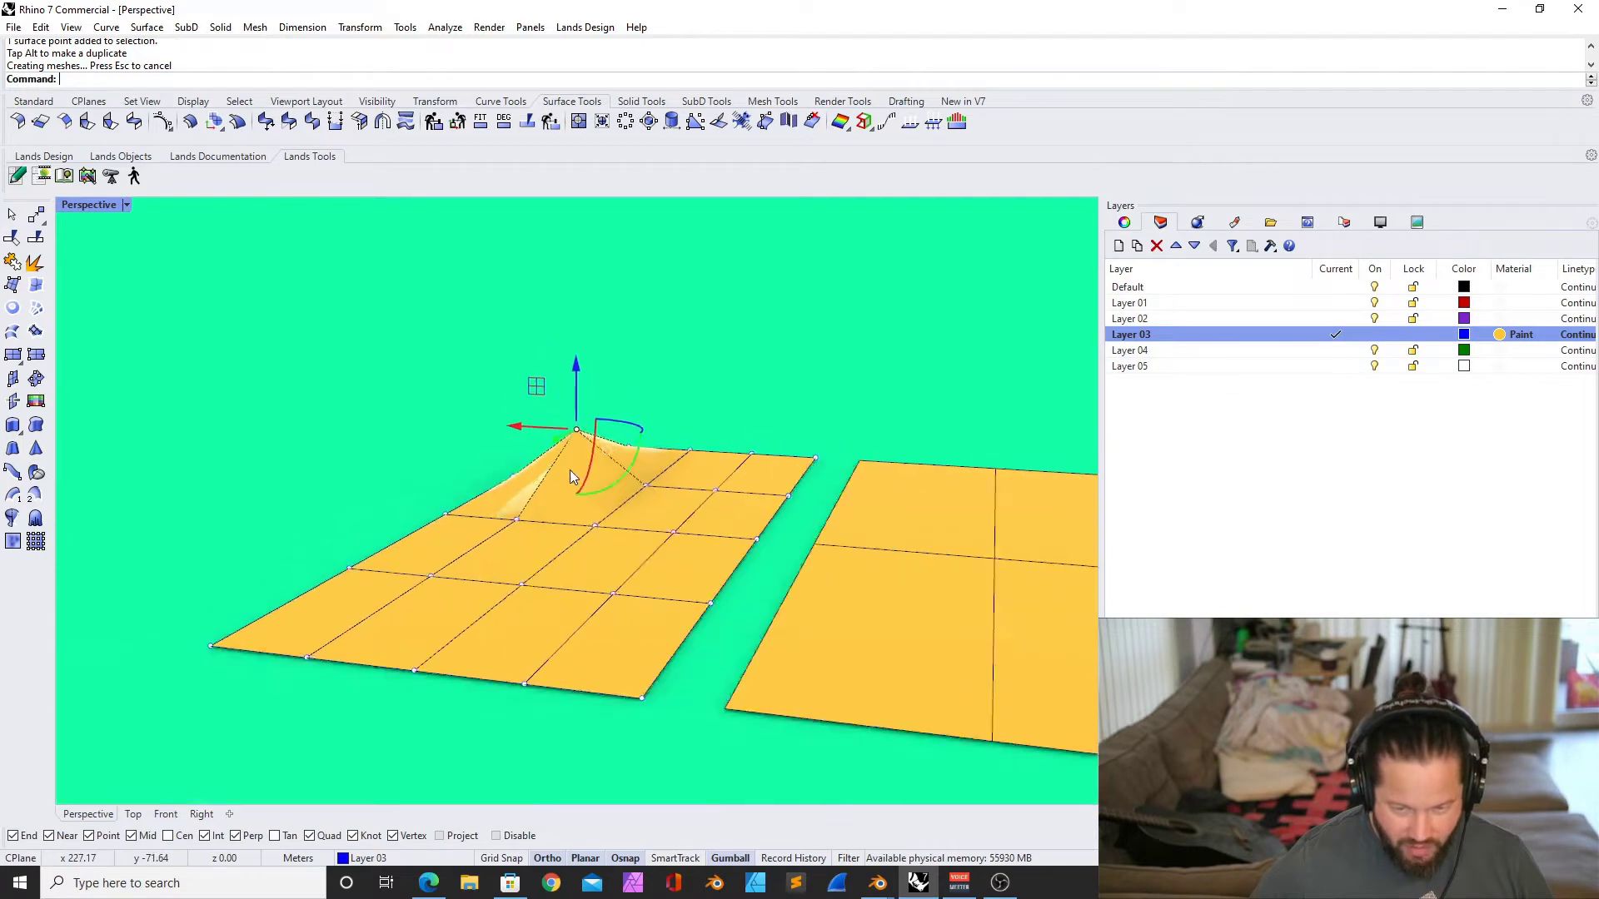
click(602, 587)
click(631, 616)
click(585, 573)
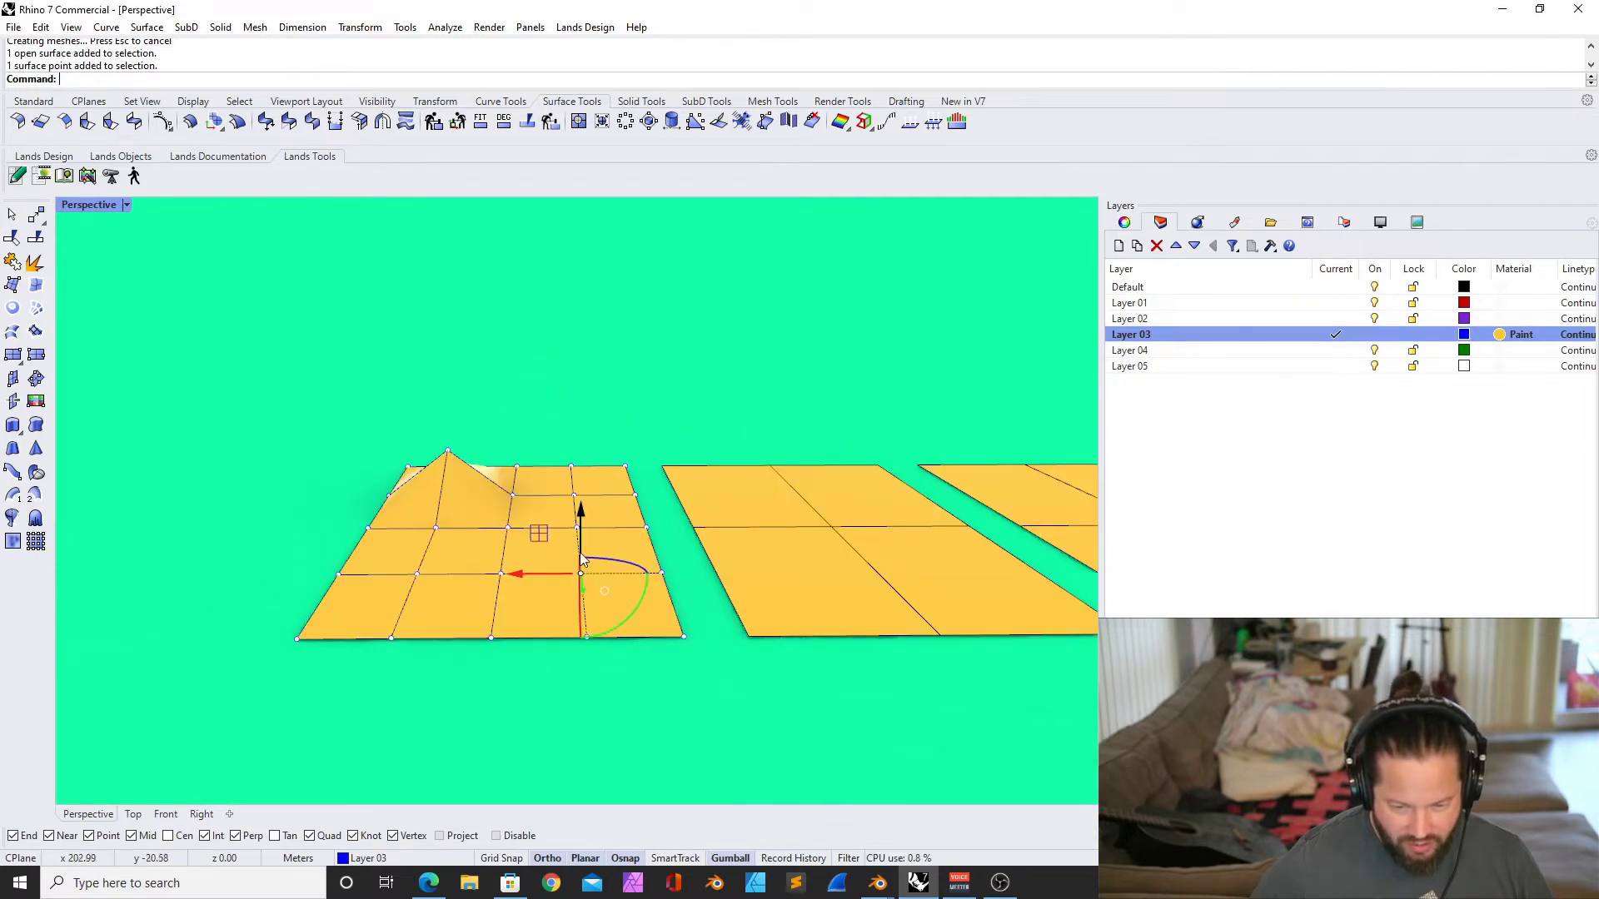
drag(584, 573, 583, 500)
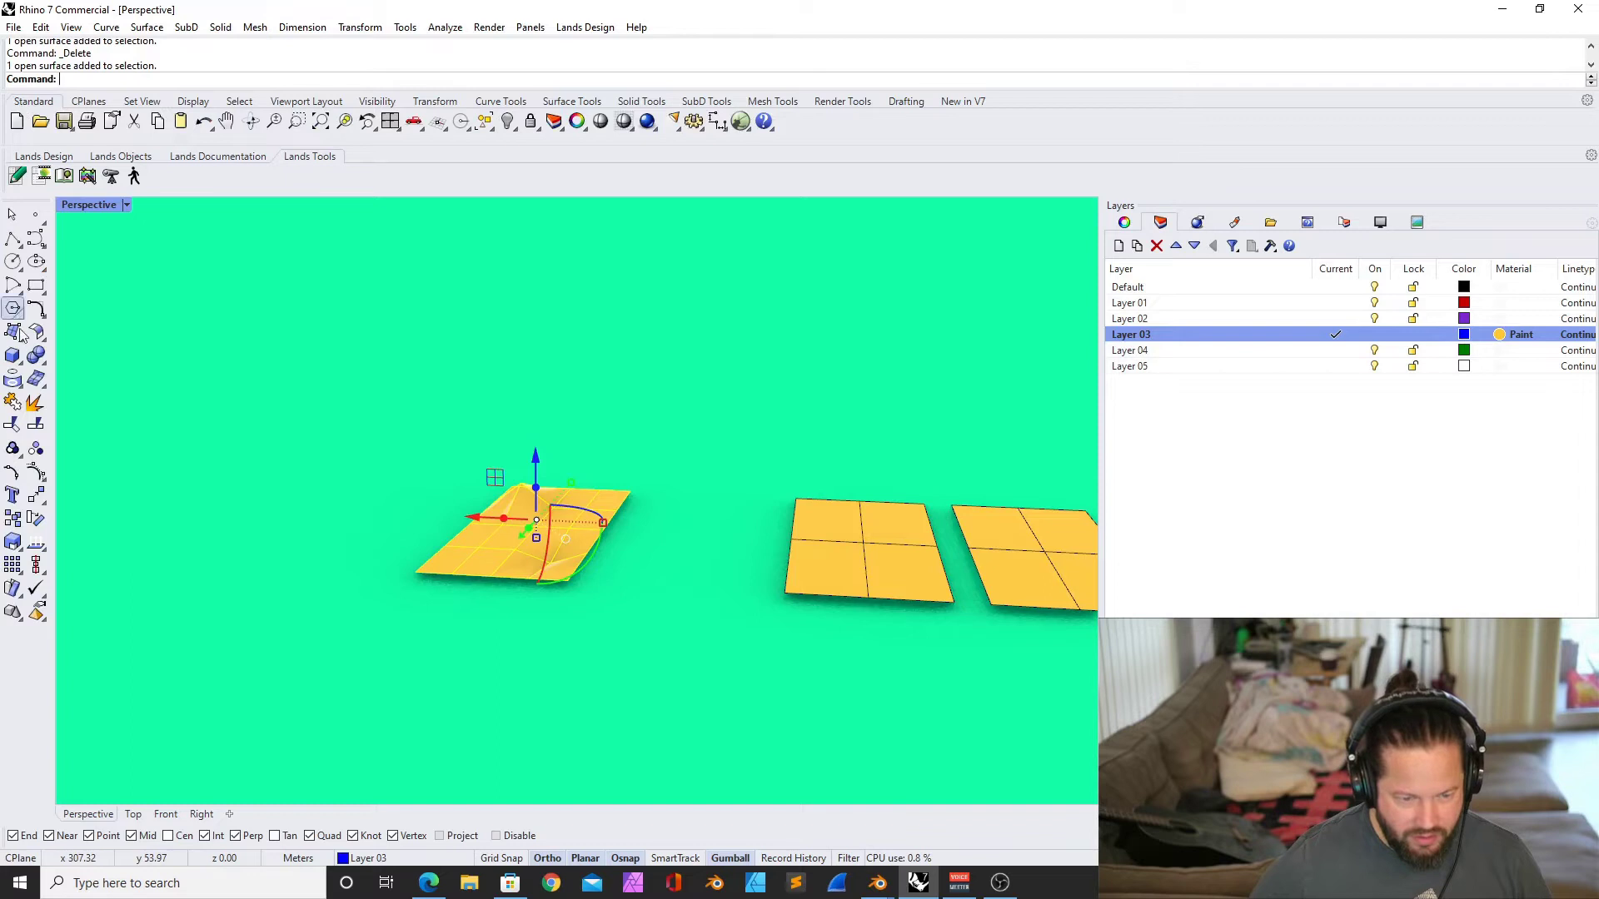
Copy the deformed surface from its front-left corner into the empty gap beside the flat surfaces
click(12, 518)
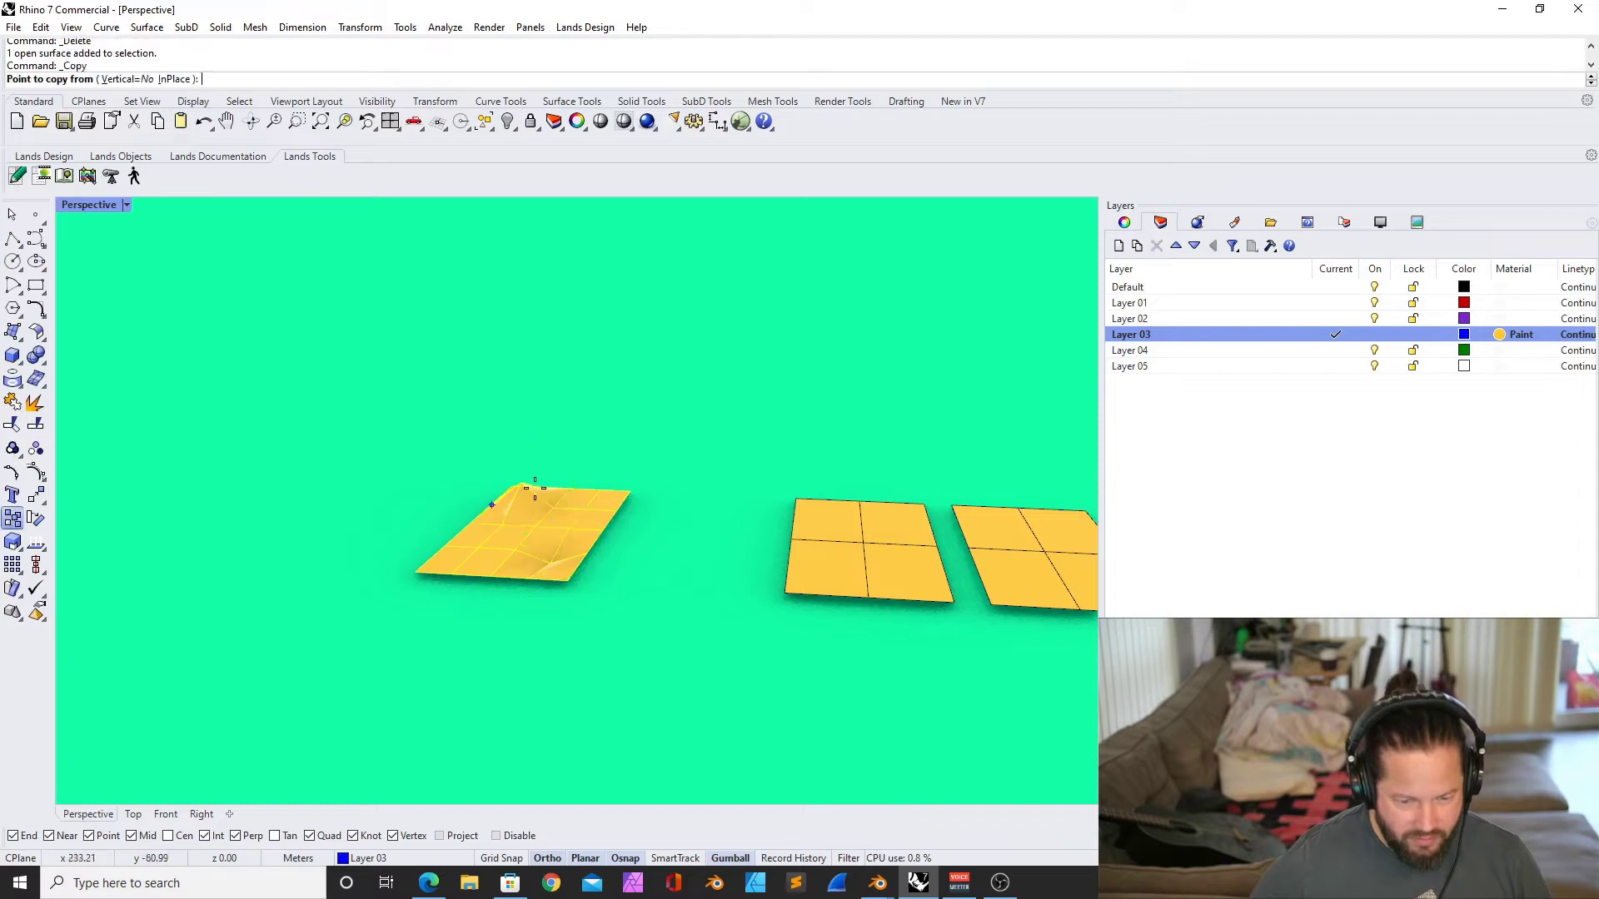
click(417, 572)
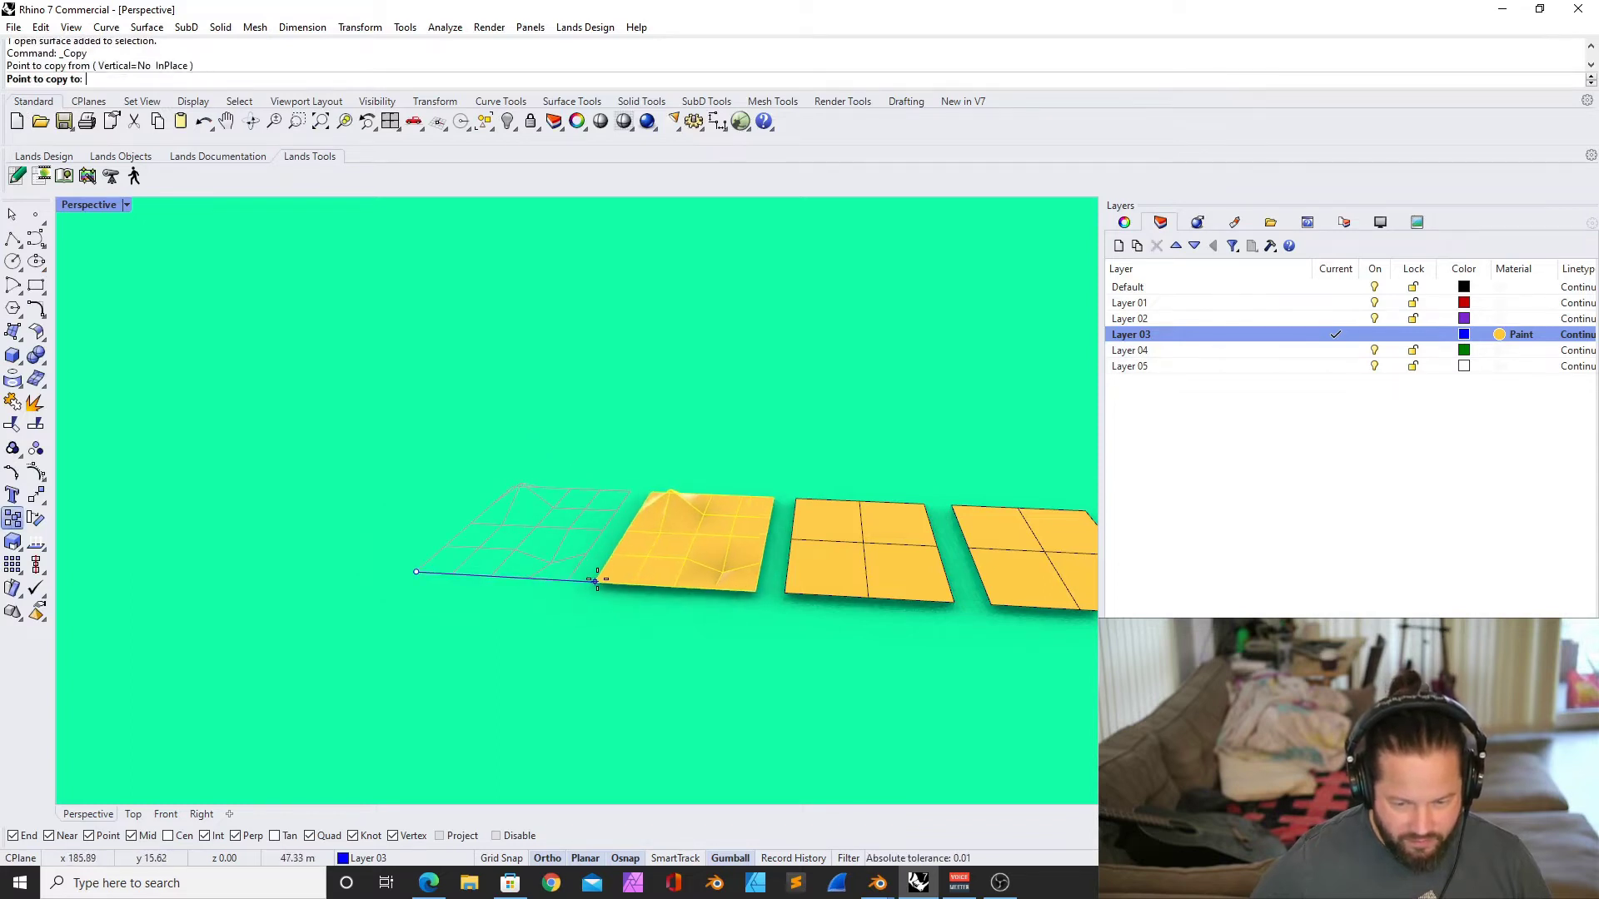
click(598, 583)
key(Return)
scroll(592, 588, down, 3)
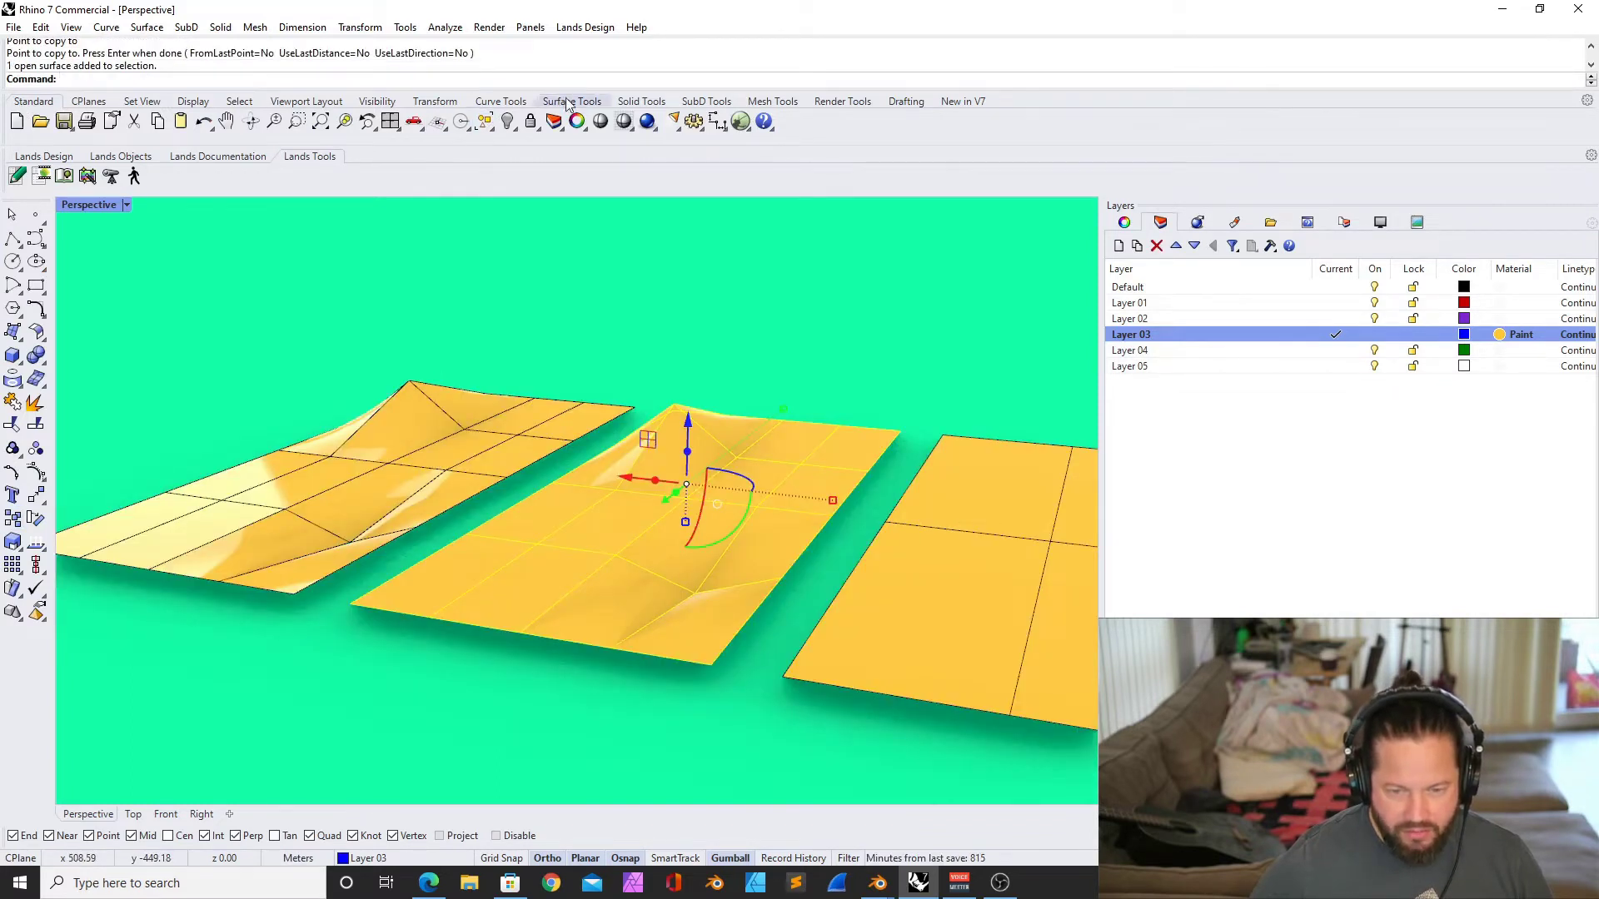
Rebuild the edges of the copied surface with a tolerance of 0.01
click(572, 101)
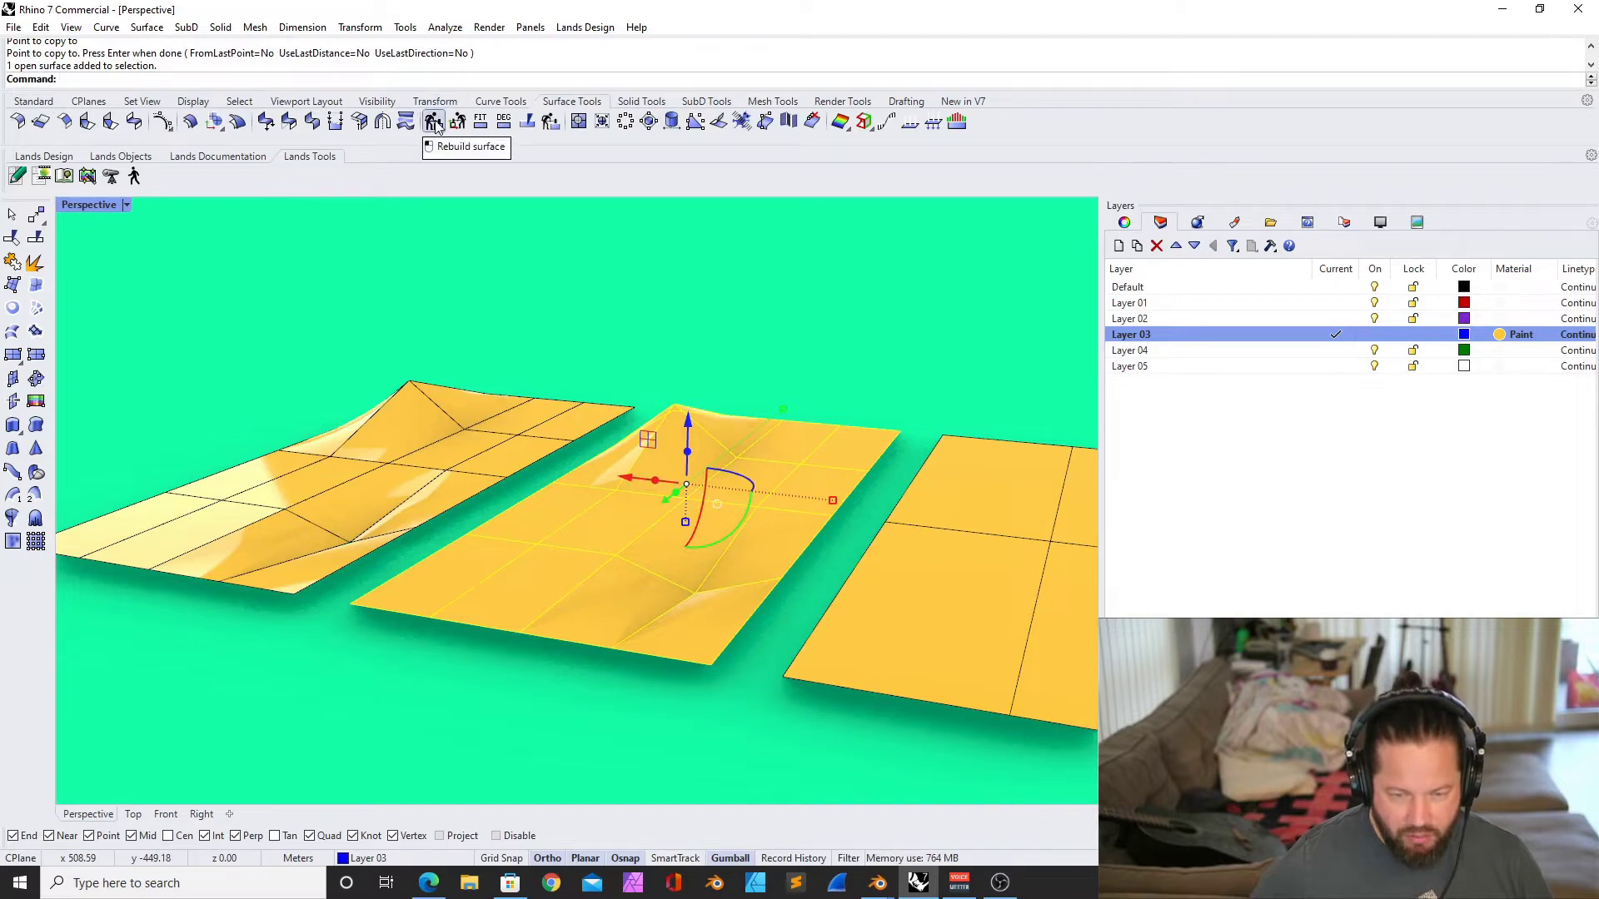
mouse_move(671, 493)
right_down()
mouse_move(756, 525)
mouse_move(677, 514)
right_up()
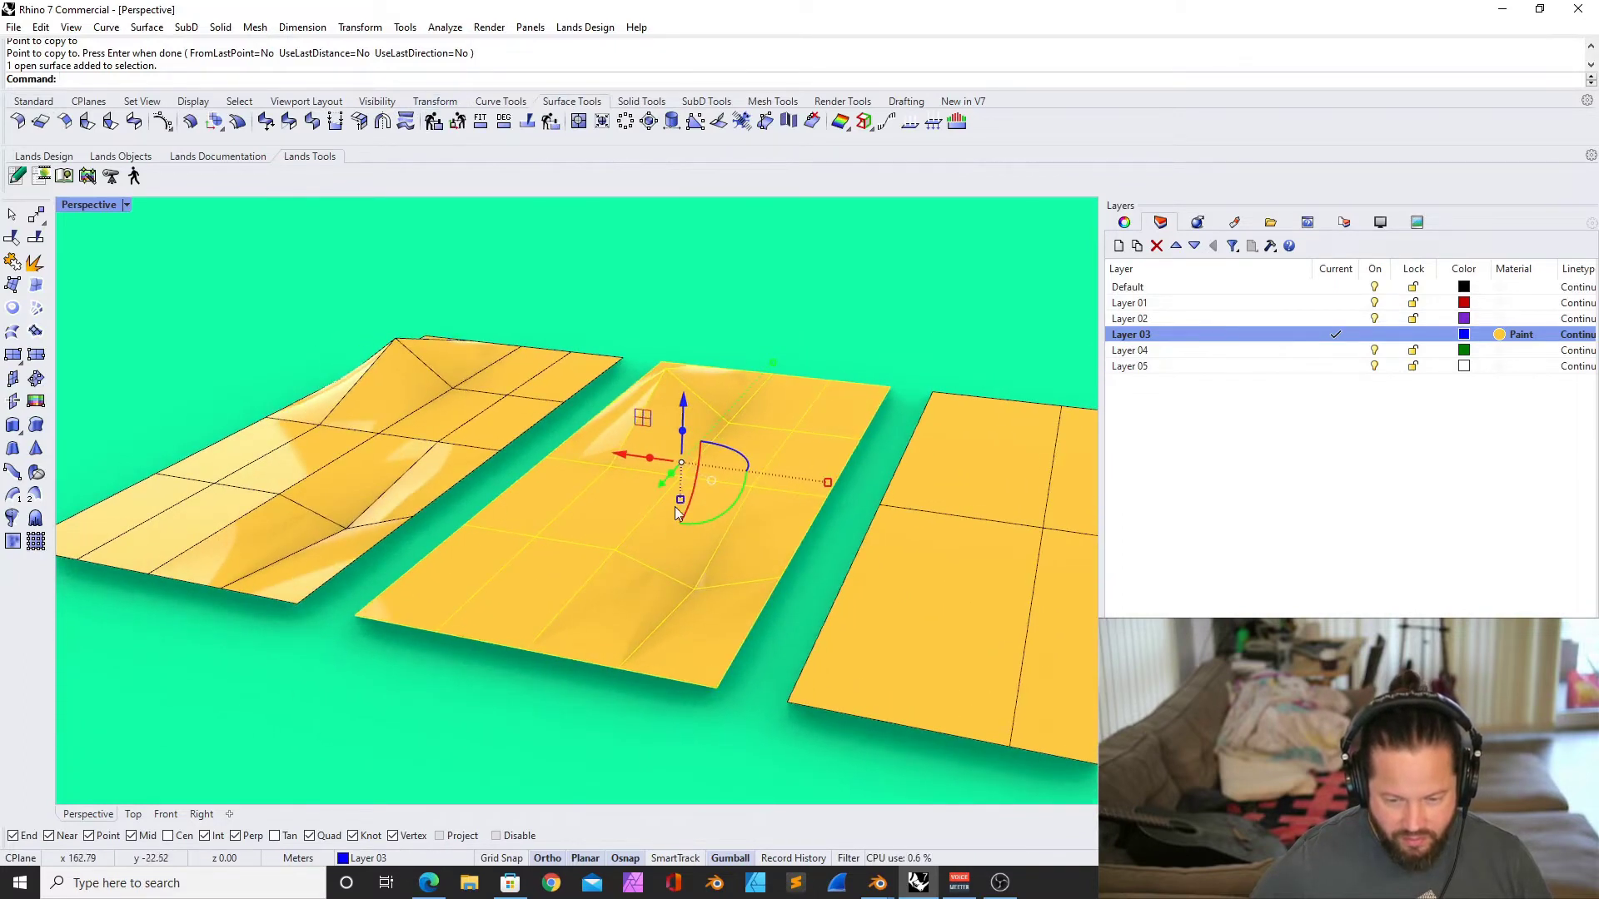
click(550, 123)
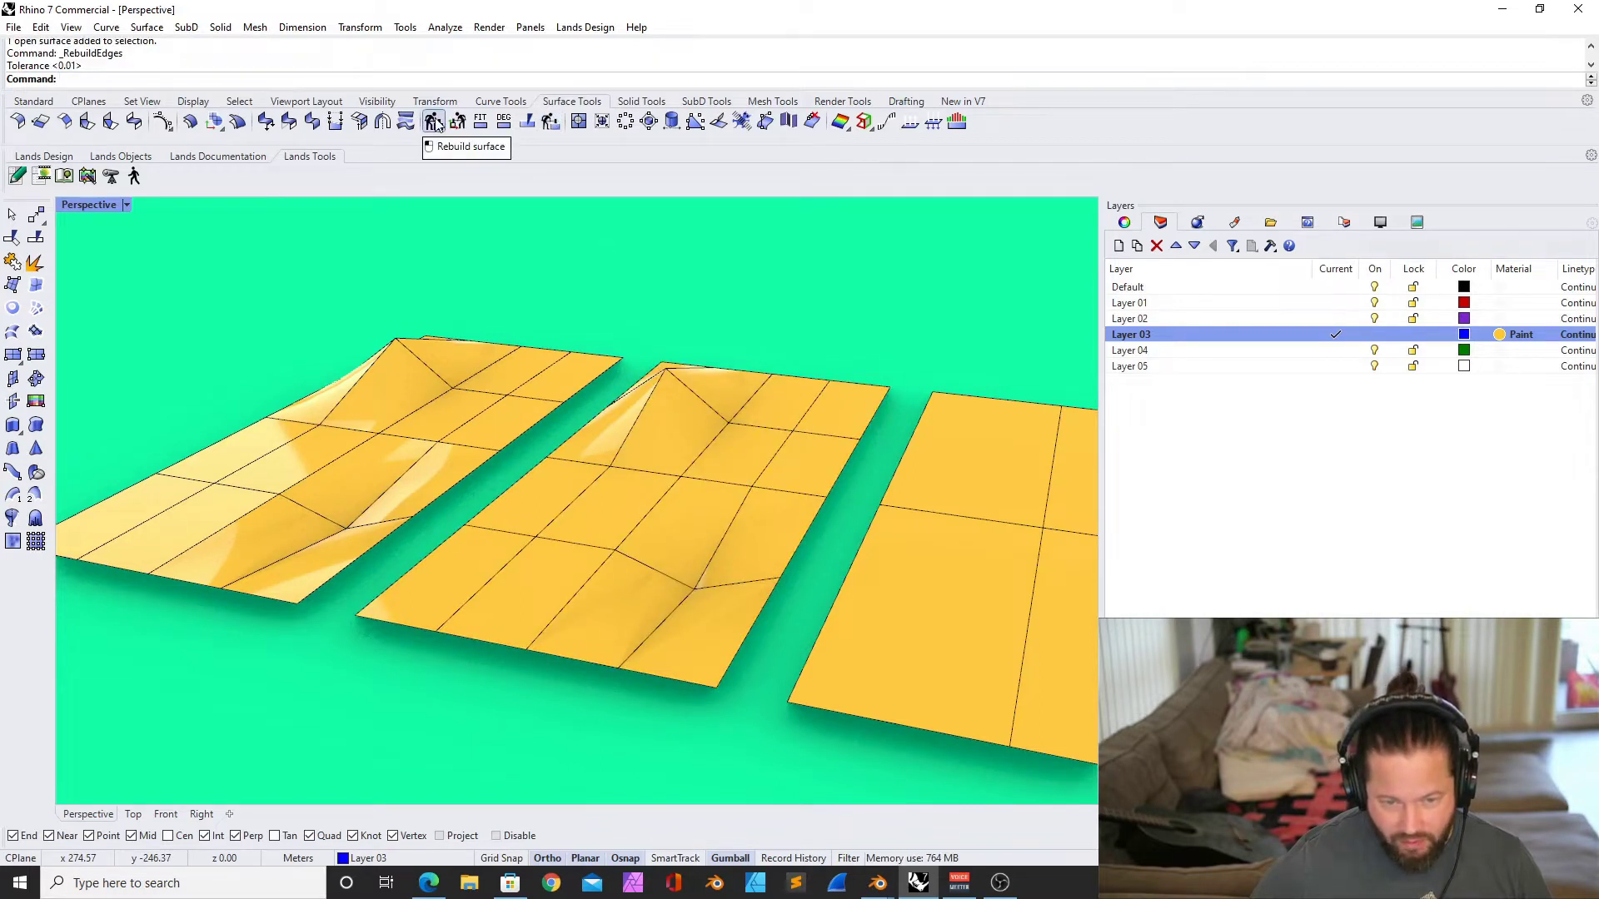
Preview a Rebuild of the copied surface with 4 points and degree 3 in both U and V
click(435, 123)
click(699, 409)
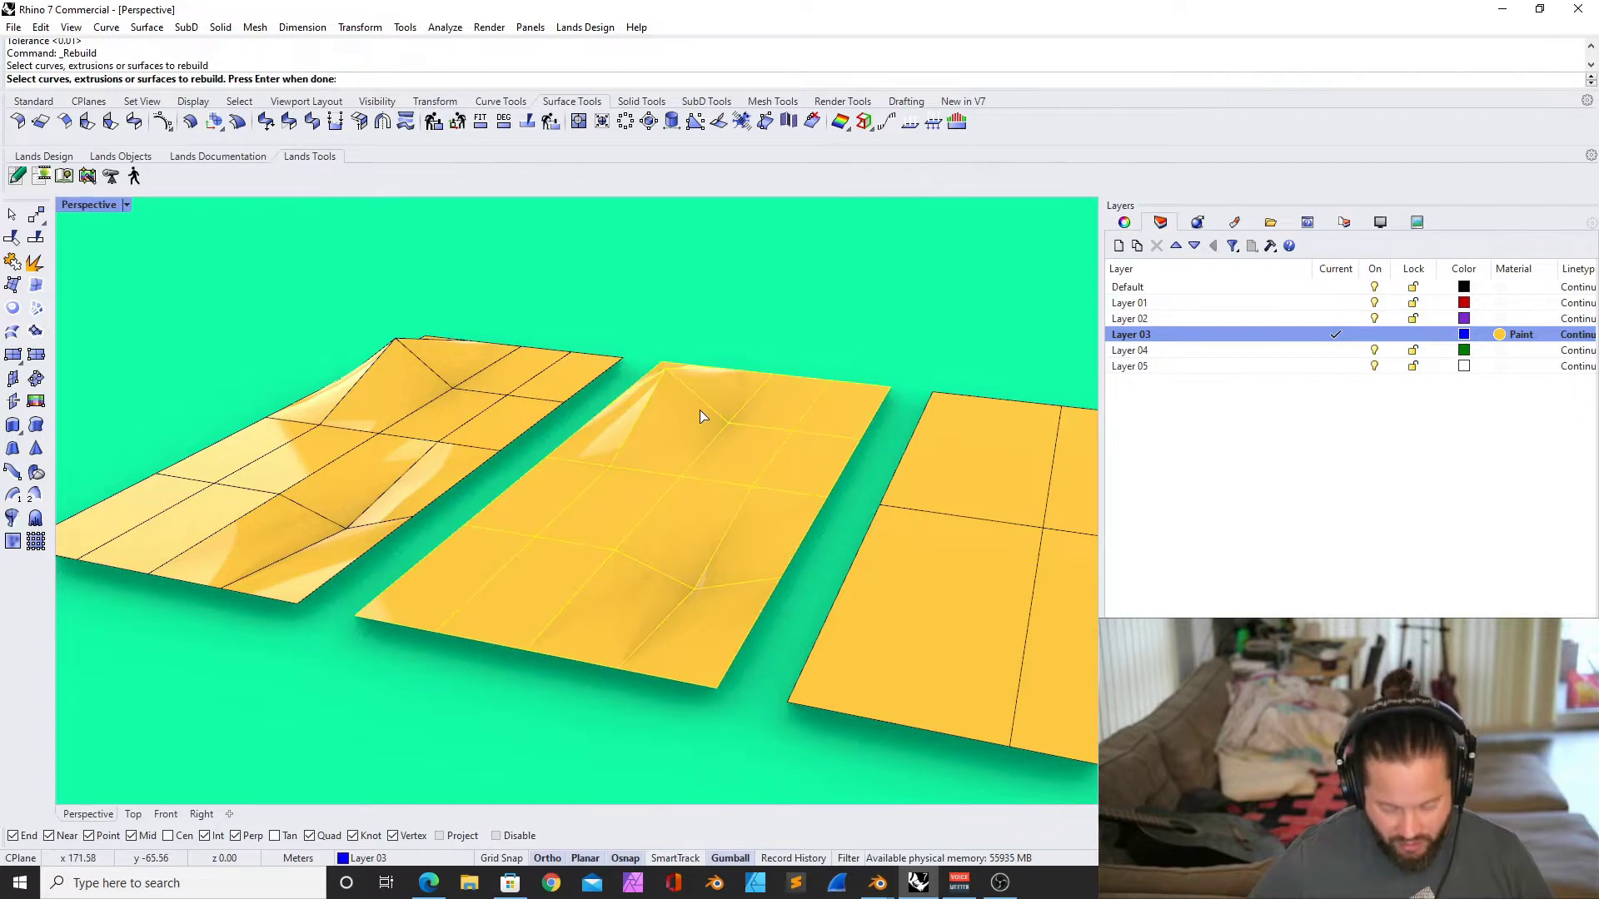
key(Return)
right_drag(721, 577, 517, 474)
scroll(518, 475, up, 5)
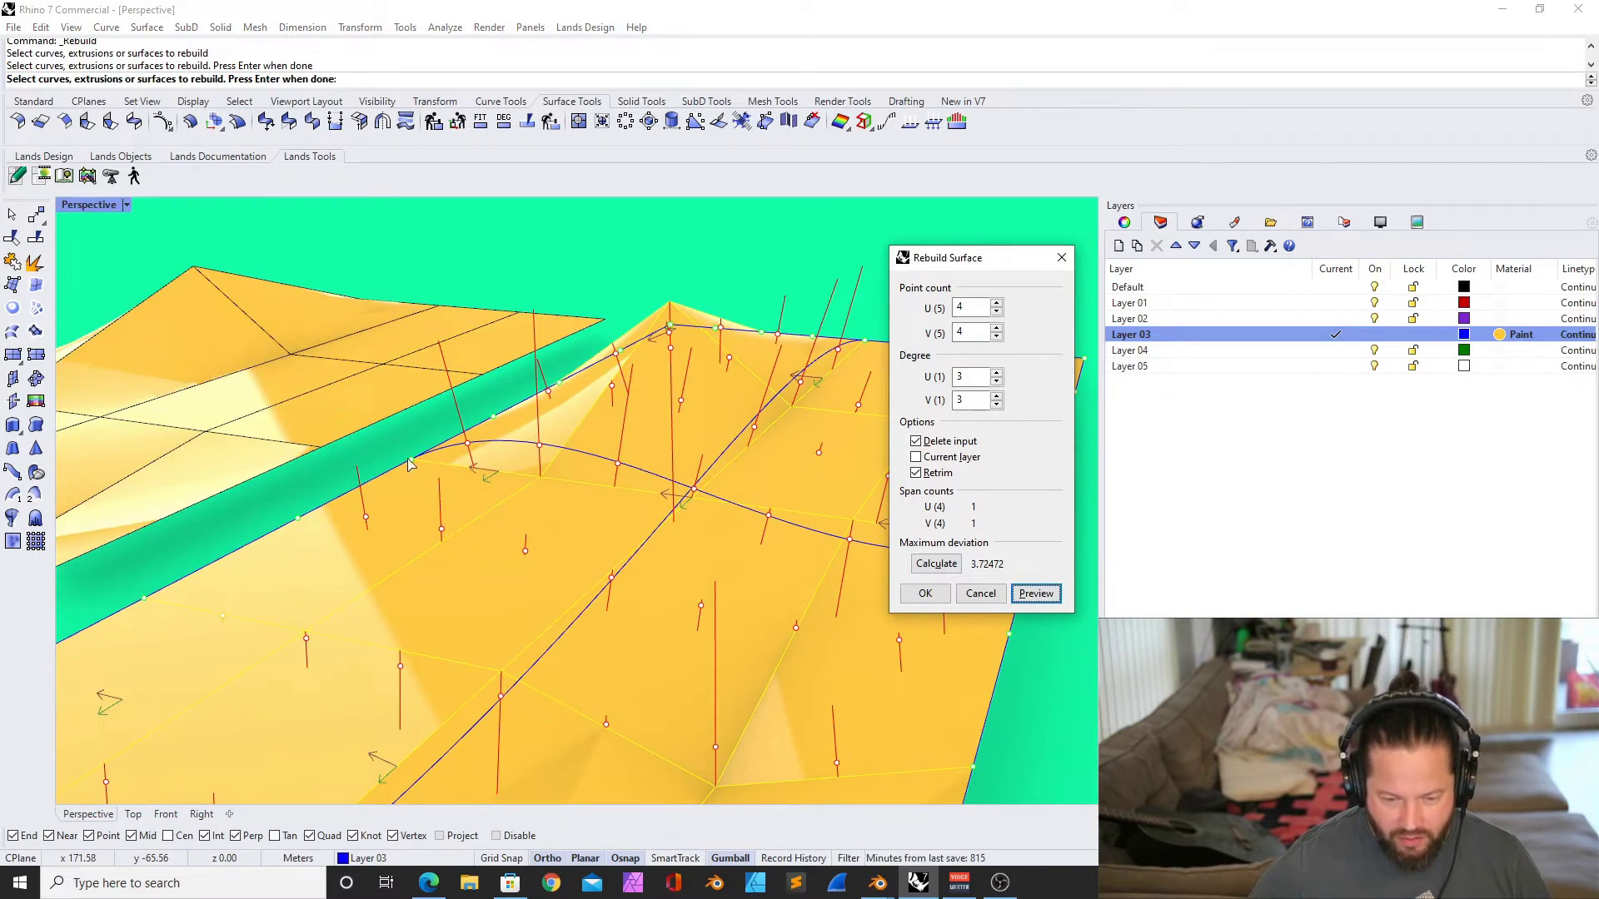
Try a Rebuild of the copied surface with 3 points and degree 2 in both U and V, and undo it
scroll(408, 465, down, 4)
right_drag(408, 465, 495, 506)
scroll(629, 526, down, 3)
drag(951, 259, 888, 344)
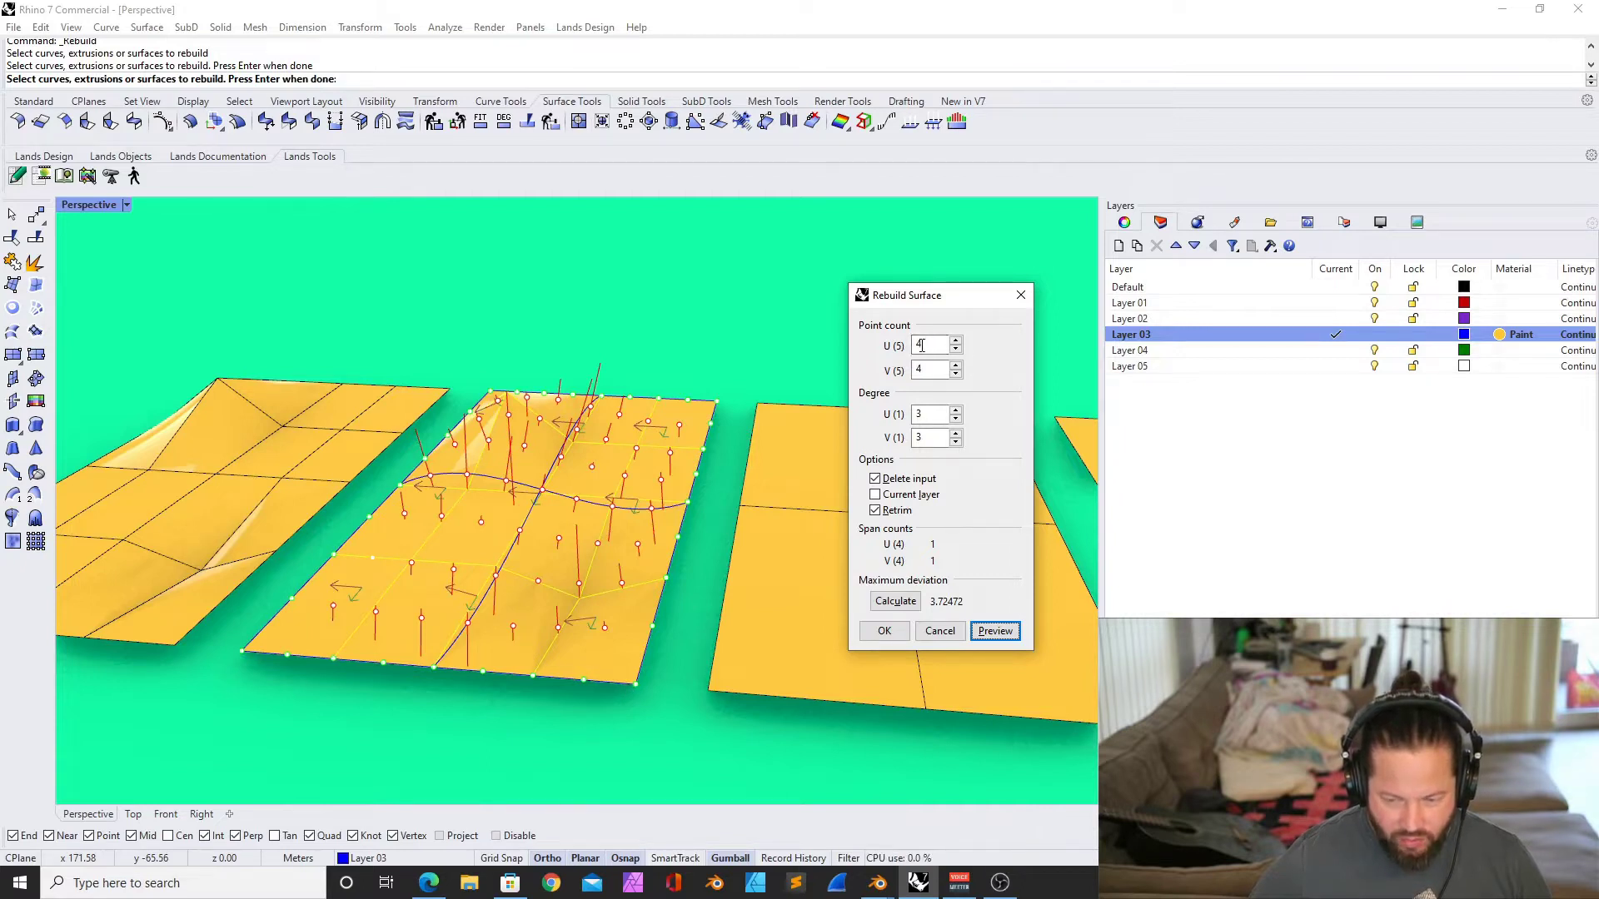
click(958, 352)
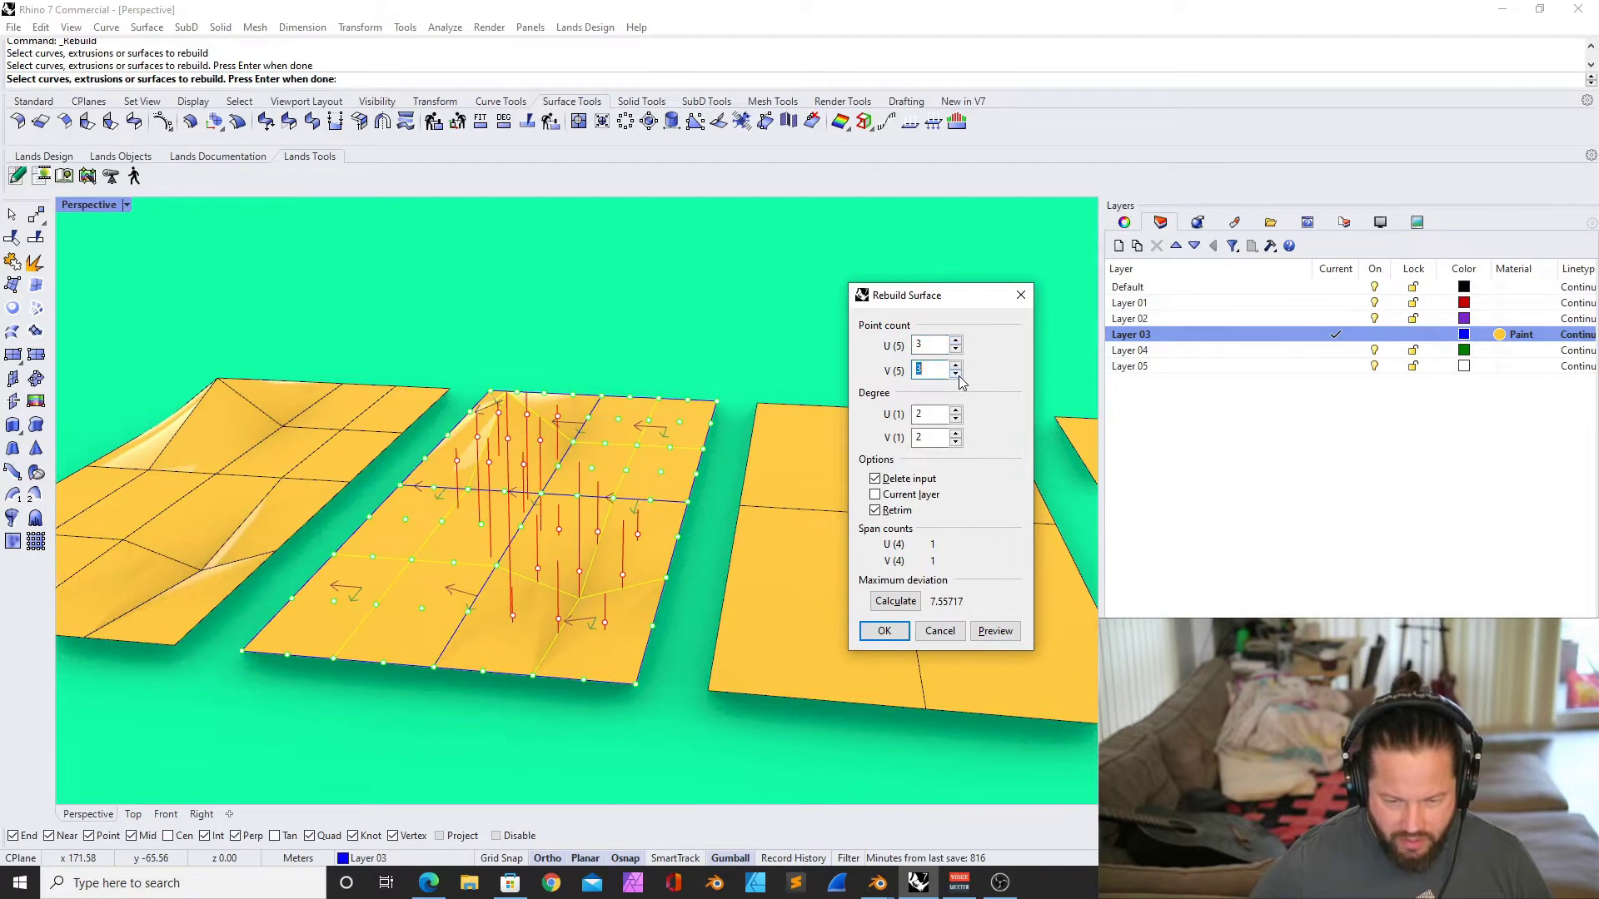
right_drag(725, 403, 499, 524)
click(886, 631)
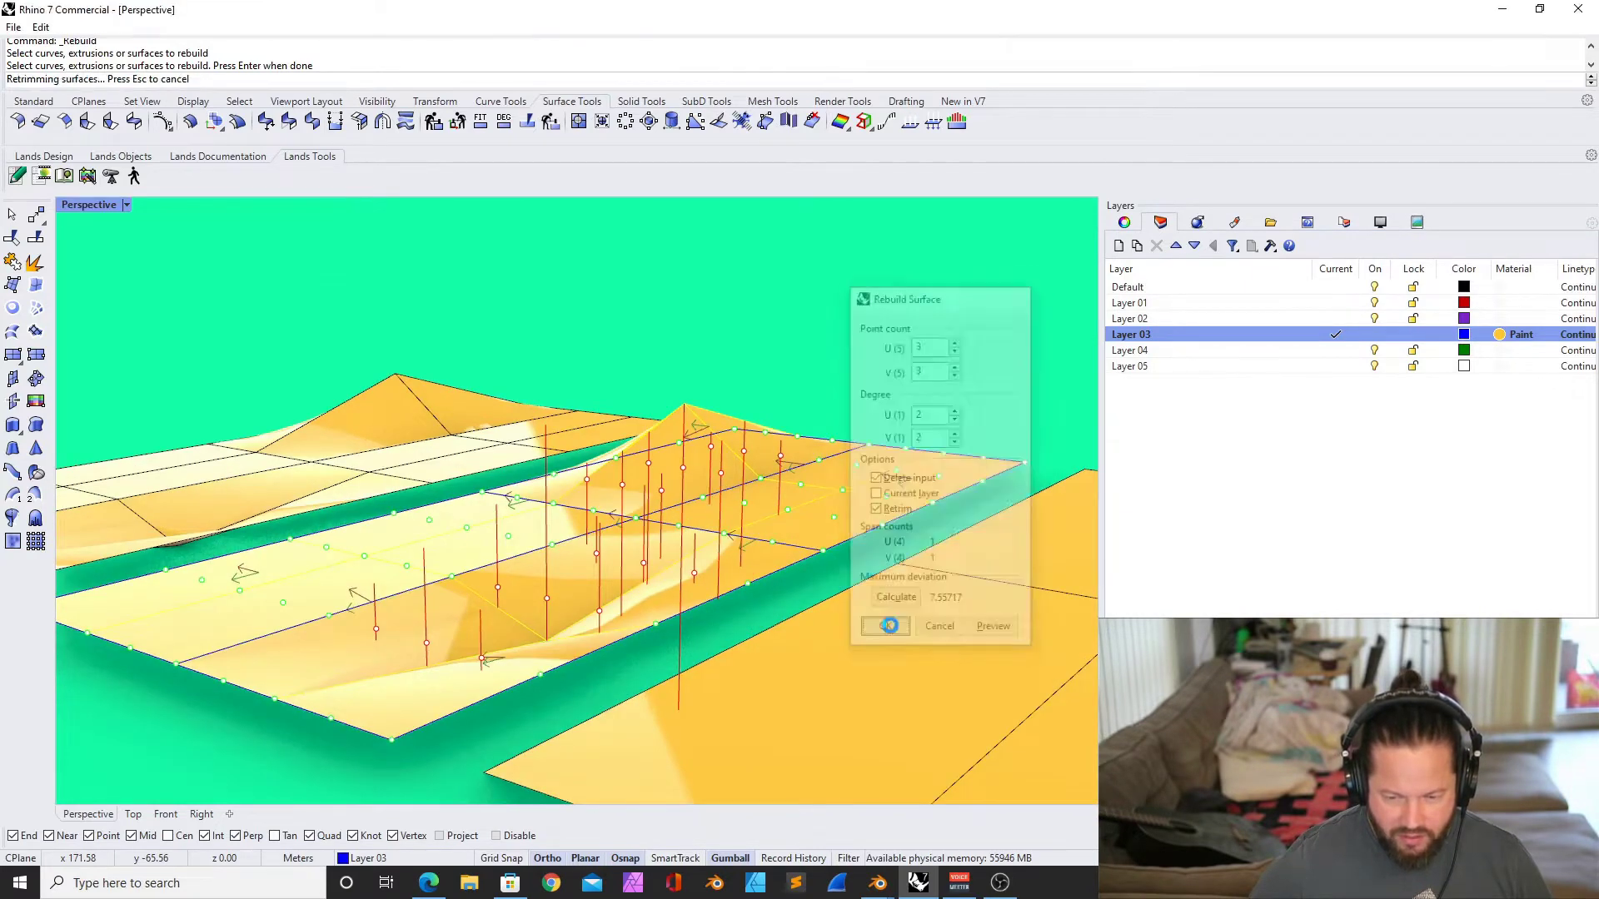
key(ctrl+z)
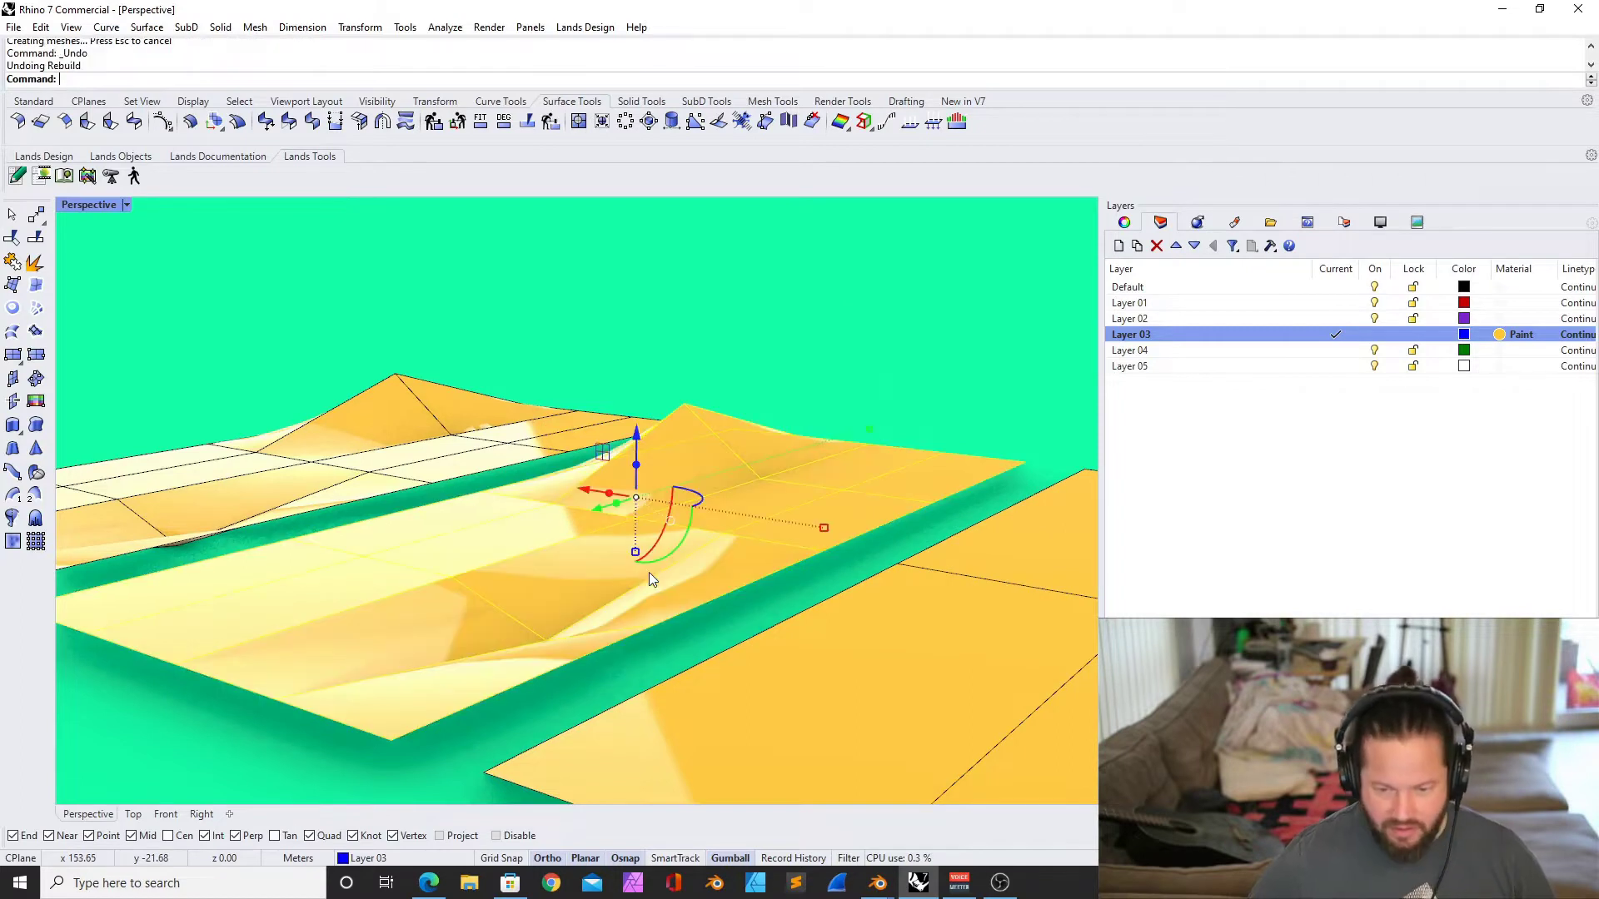
Try a Rebuild of the copied surface with 4 points and degree 2 in both U and V, and undo it
right_drag(648, 572, 679, 557)
right_click(635, 523)
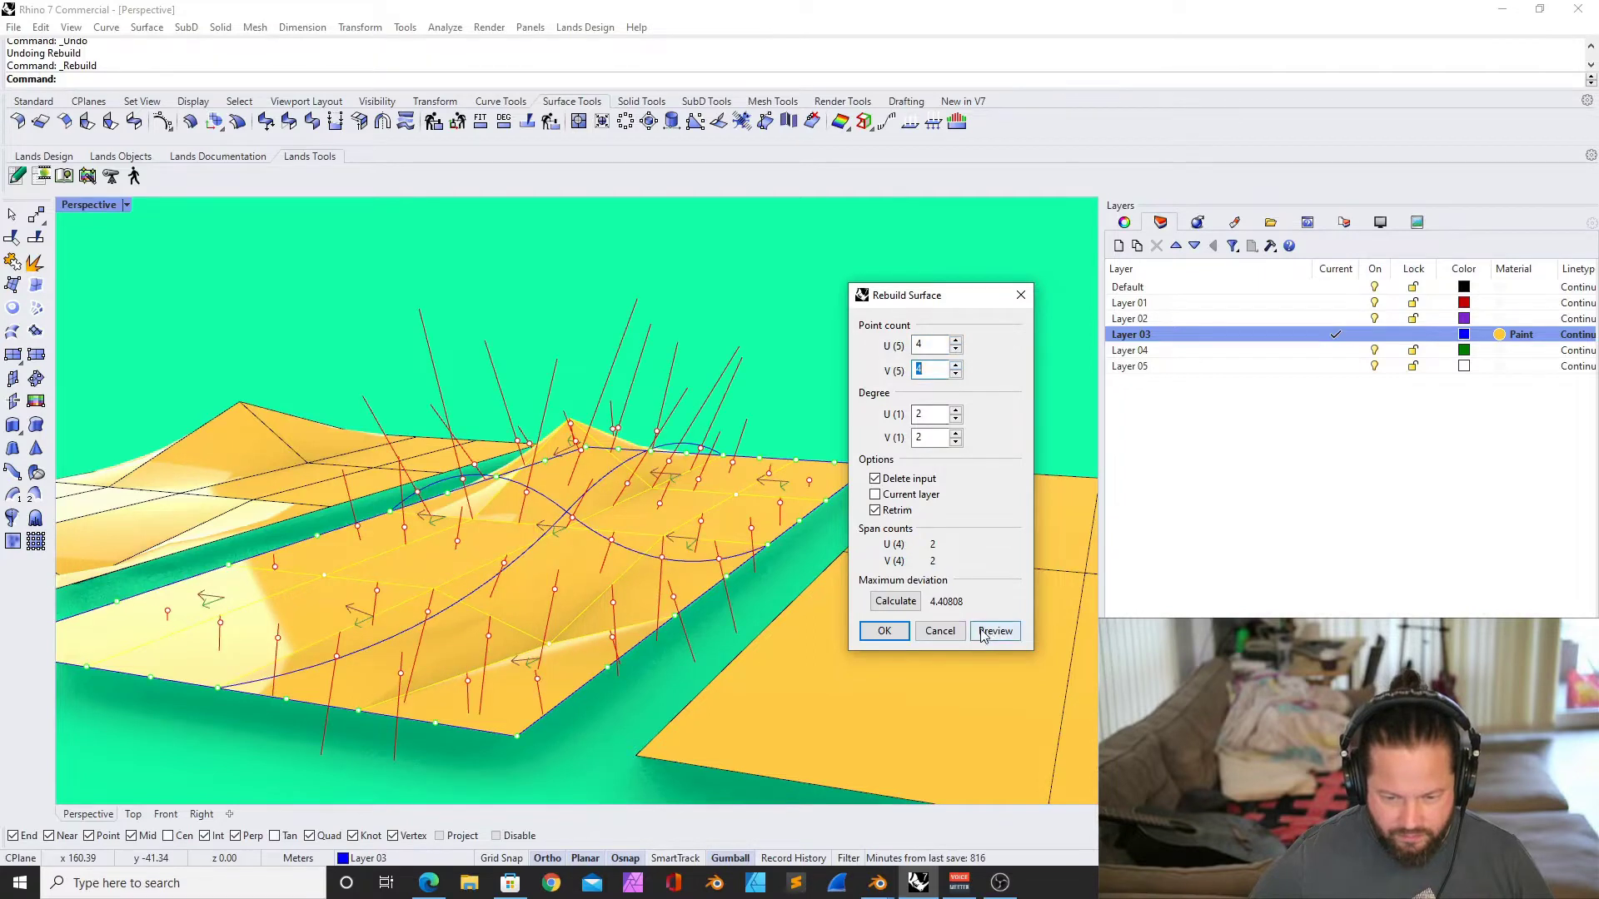
right_drag(606, 593, 458, 557)
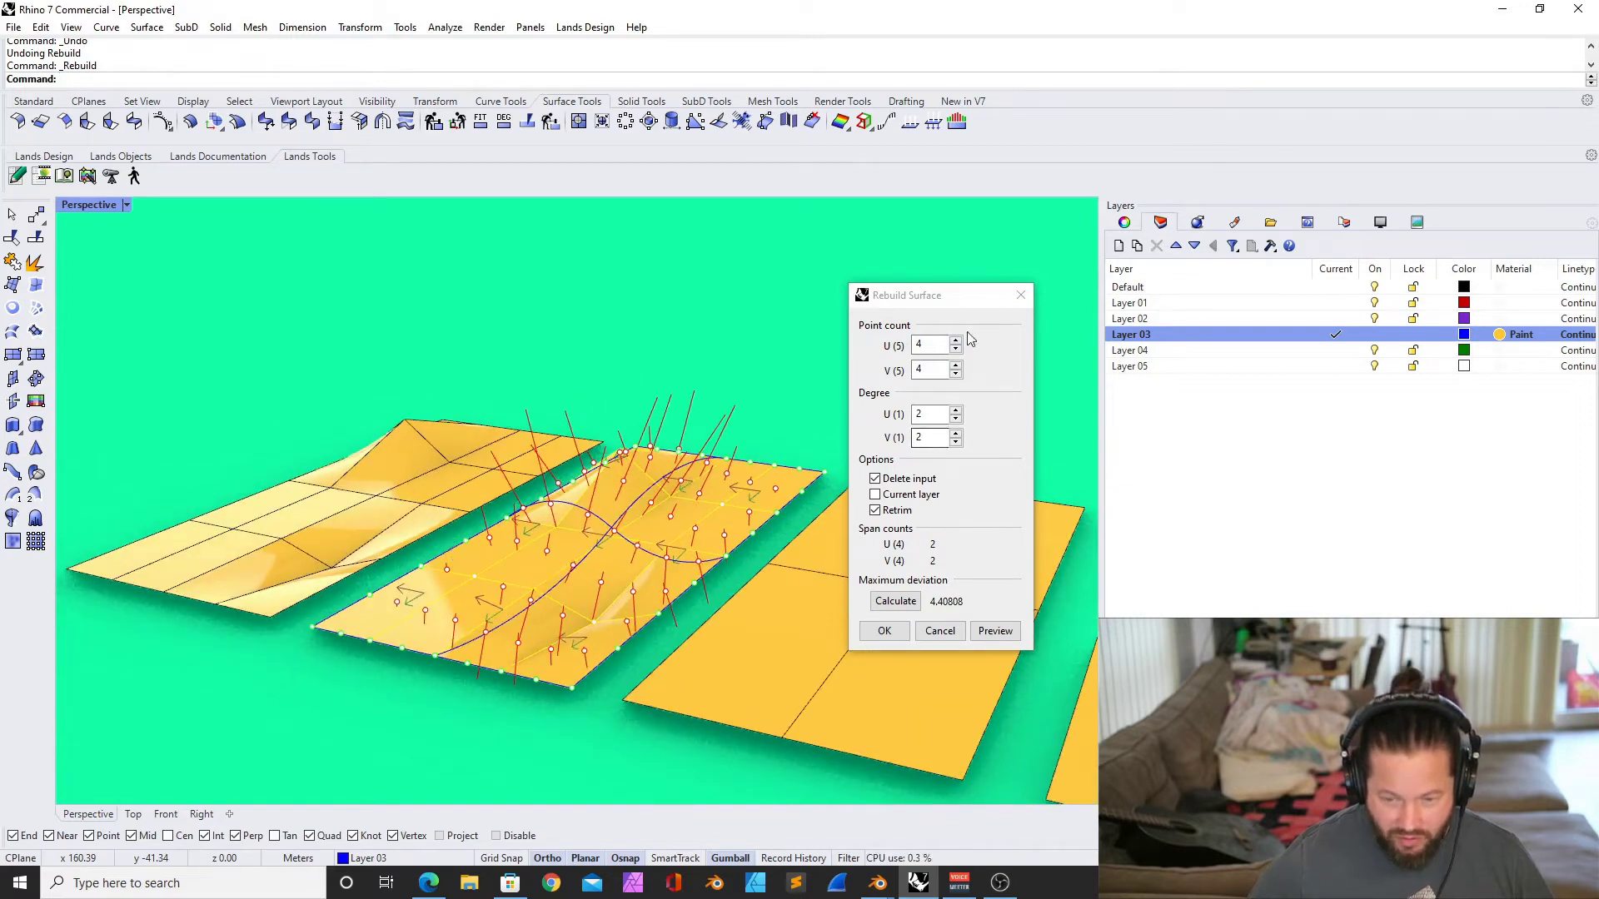
click(885, 631)
right_drag(588, 574, 566, 466)
key(ctrl+z)
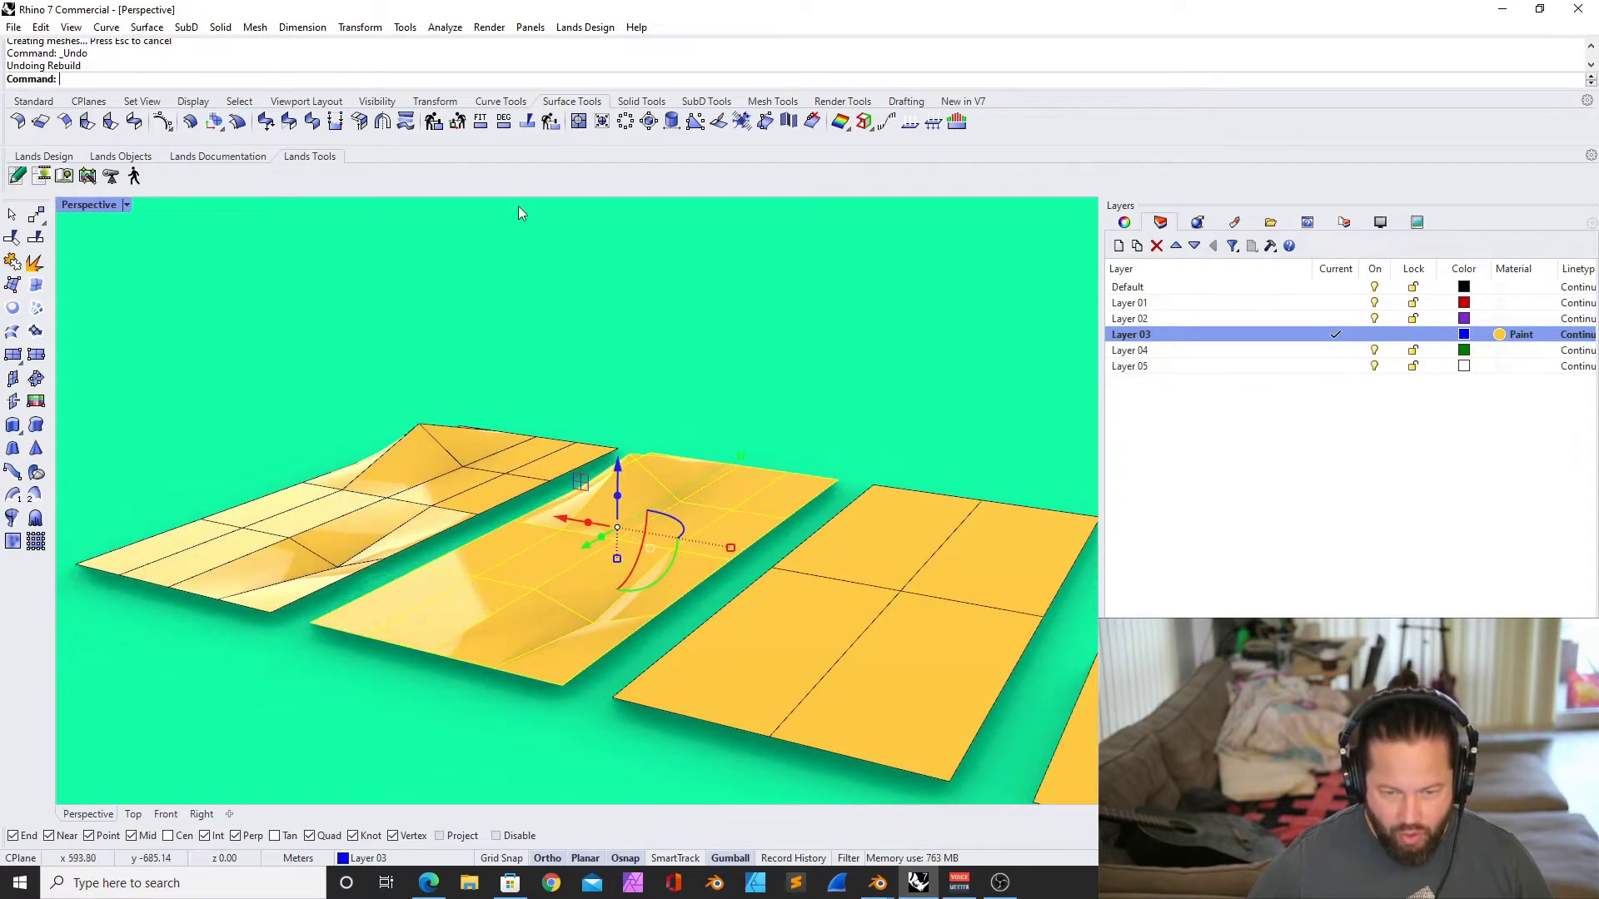
Rebuild the copied surface with 5 U points, 6 V points and degree 2 in both directions, and show its control points
click(433, 122)
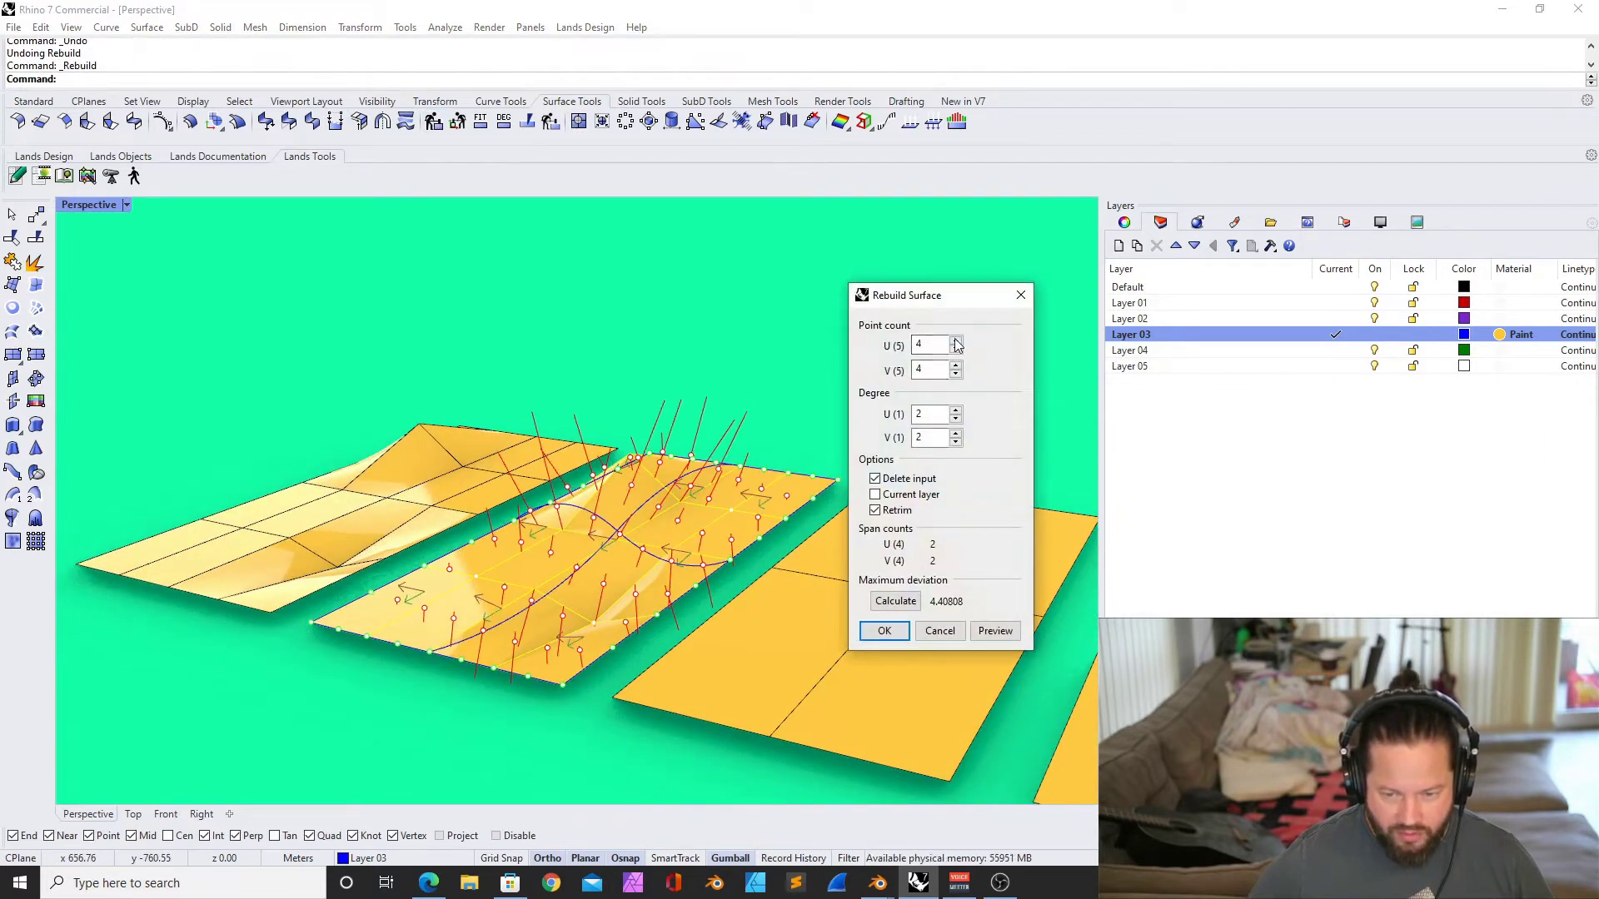
text(7)
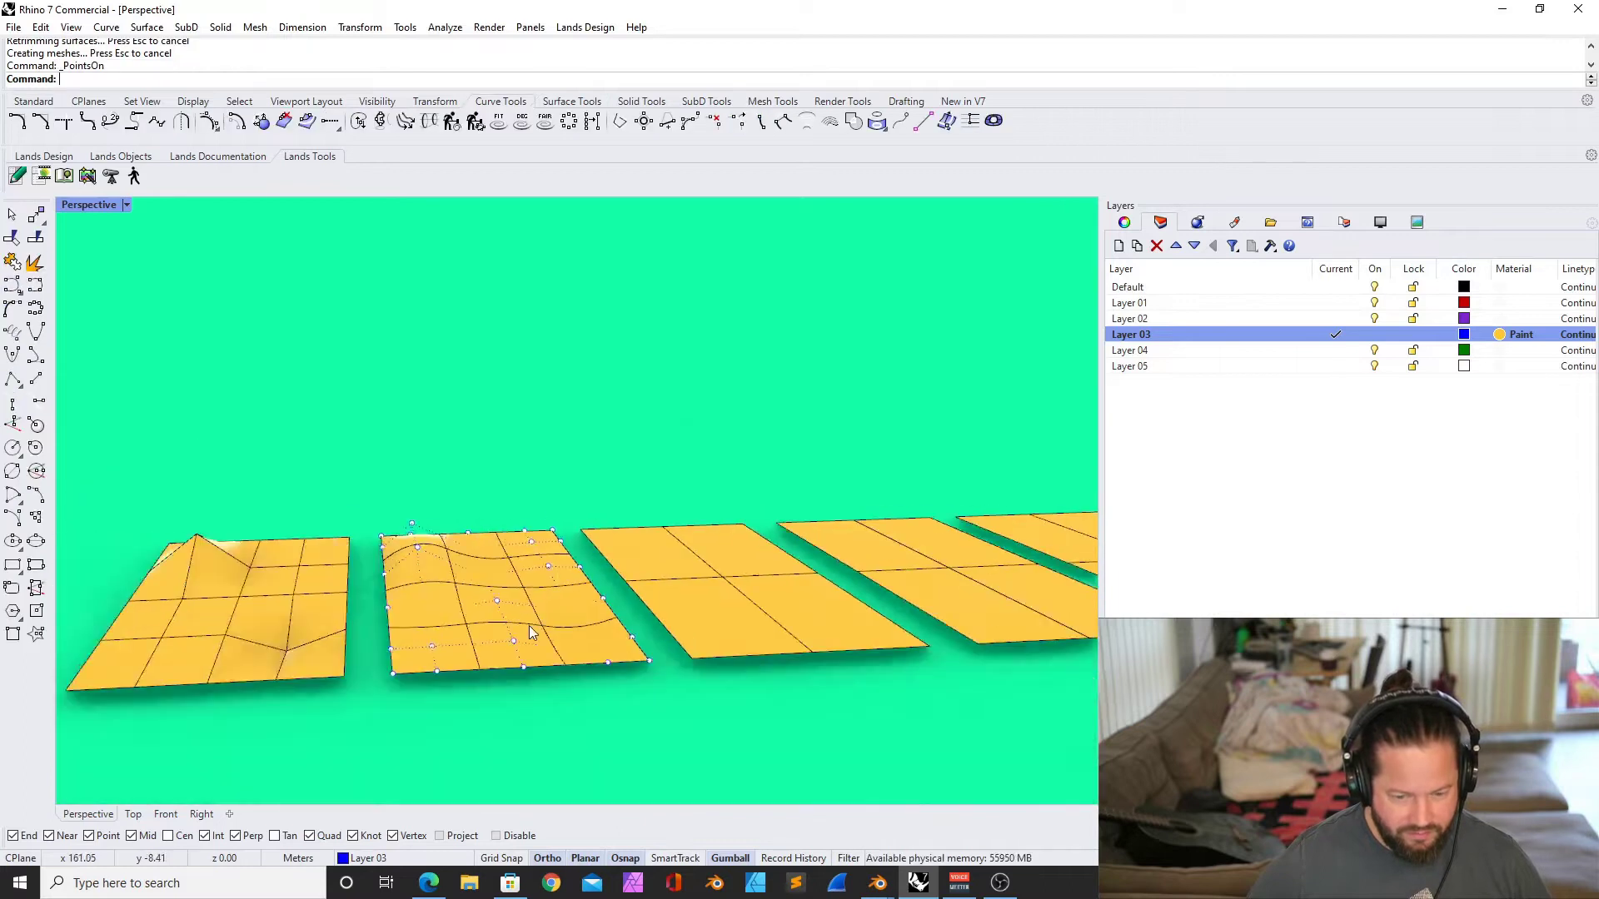
scroll(533, 632, up, 5)
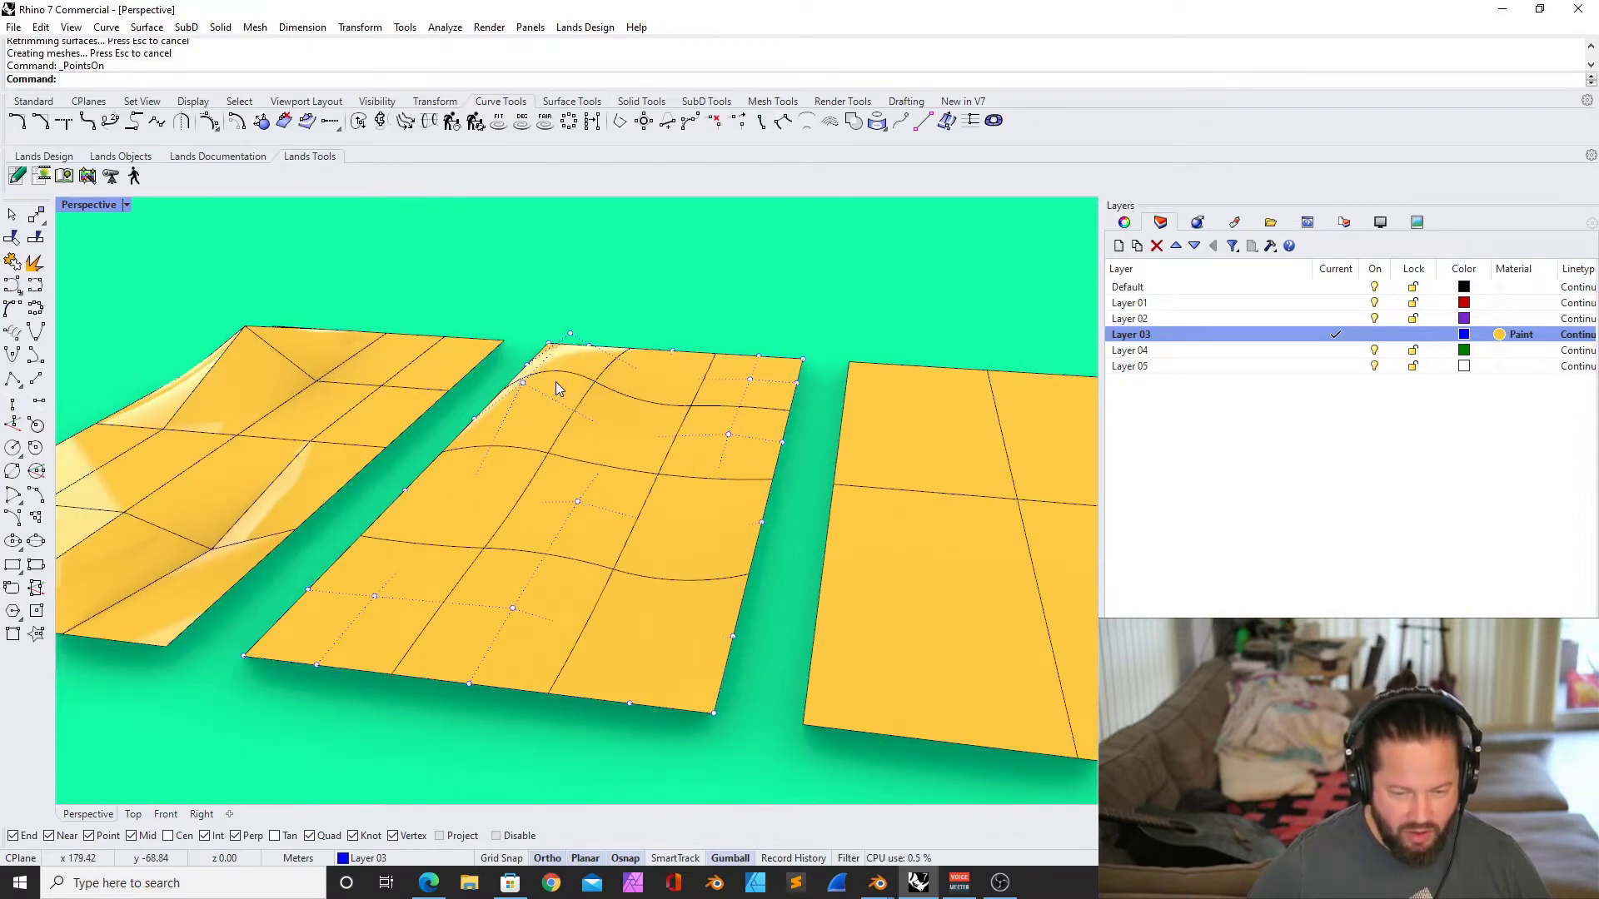
right_drag(508, 433, 476, 422)
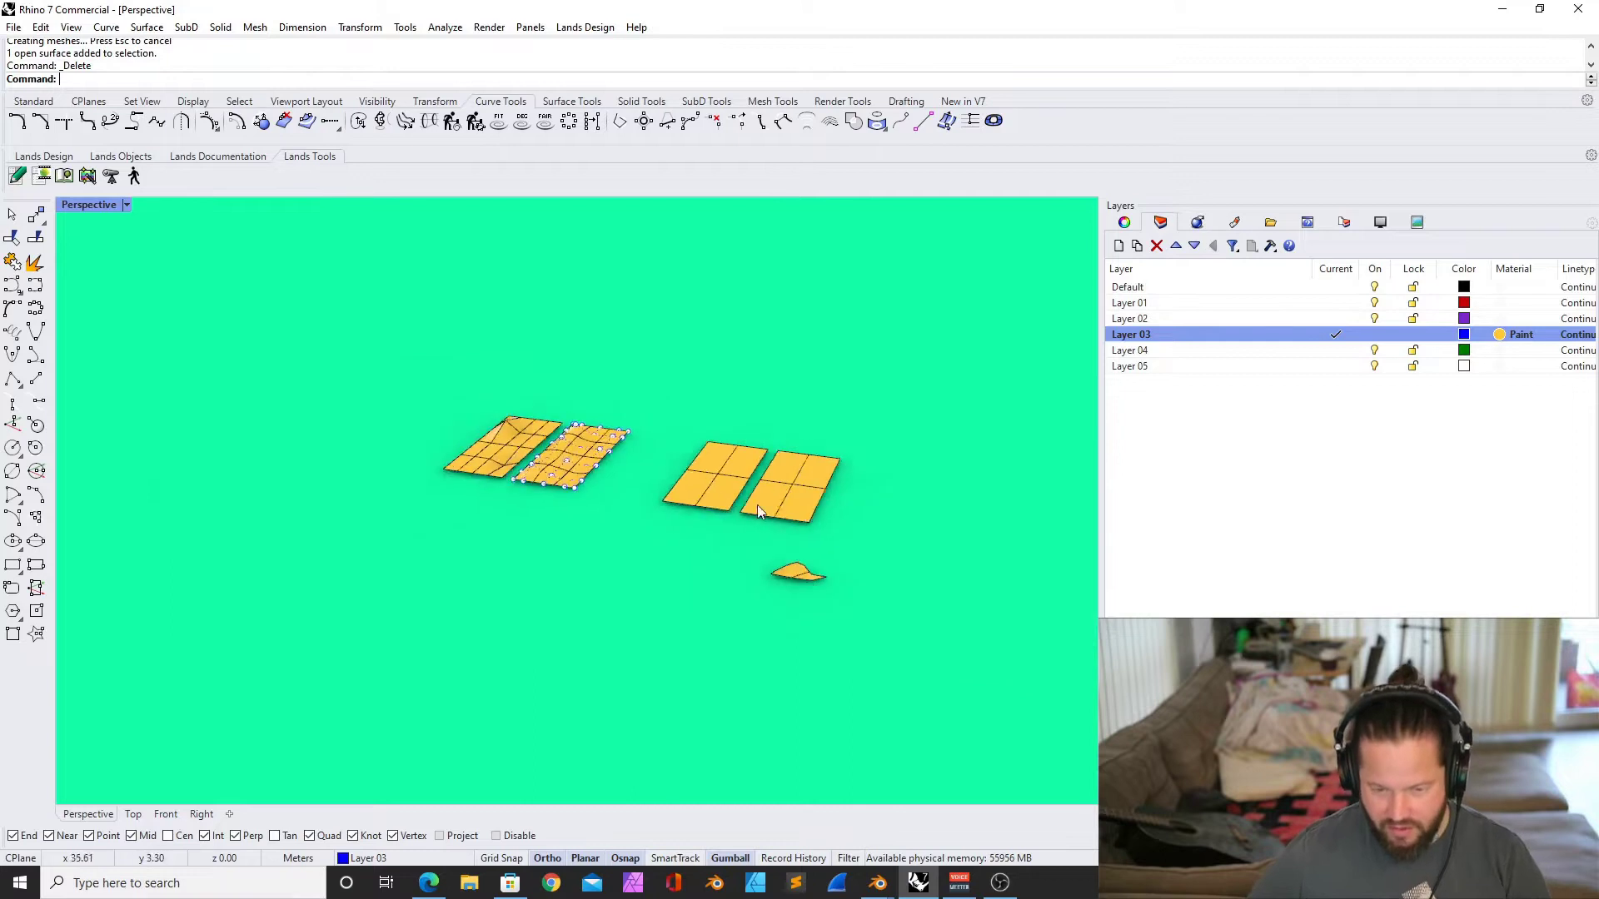
Delete the two remaining flat surfaces beside the deformed and rebuilt ones
click(714, 471)
key(Delete)
click(783, 490)
key(Delete)
Copy the original deformed surface twice into the empty space beyond the rebuilt surface
scroll(277, 418, up, 10)
click(466, 462)
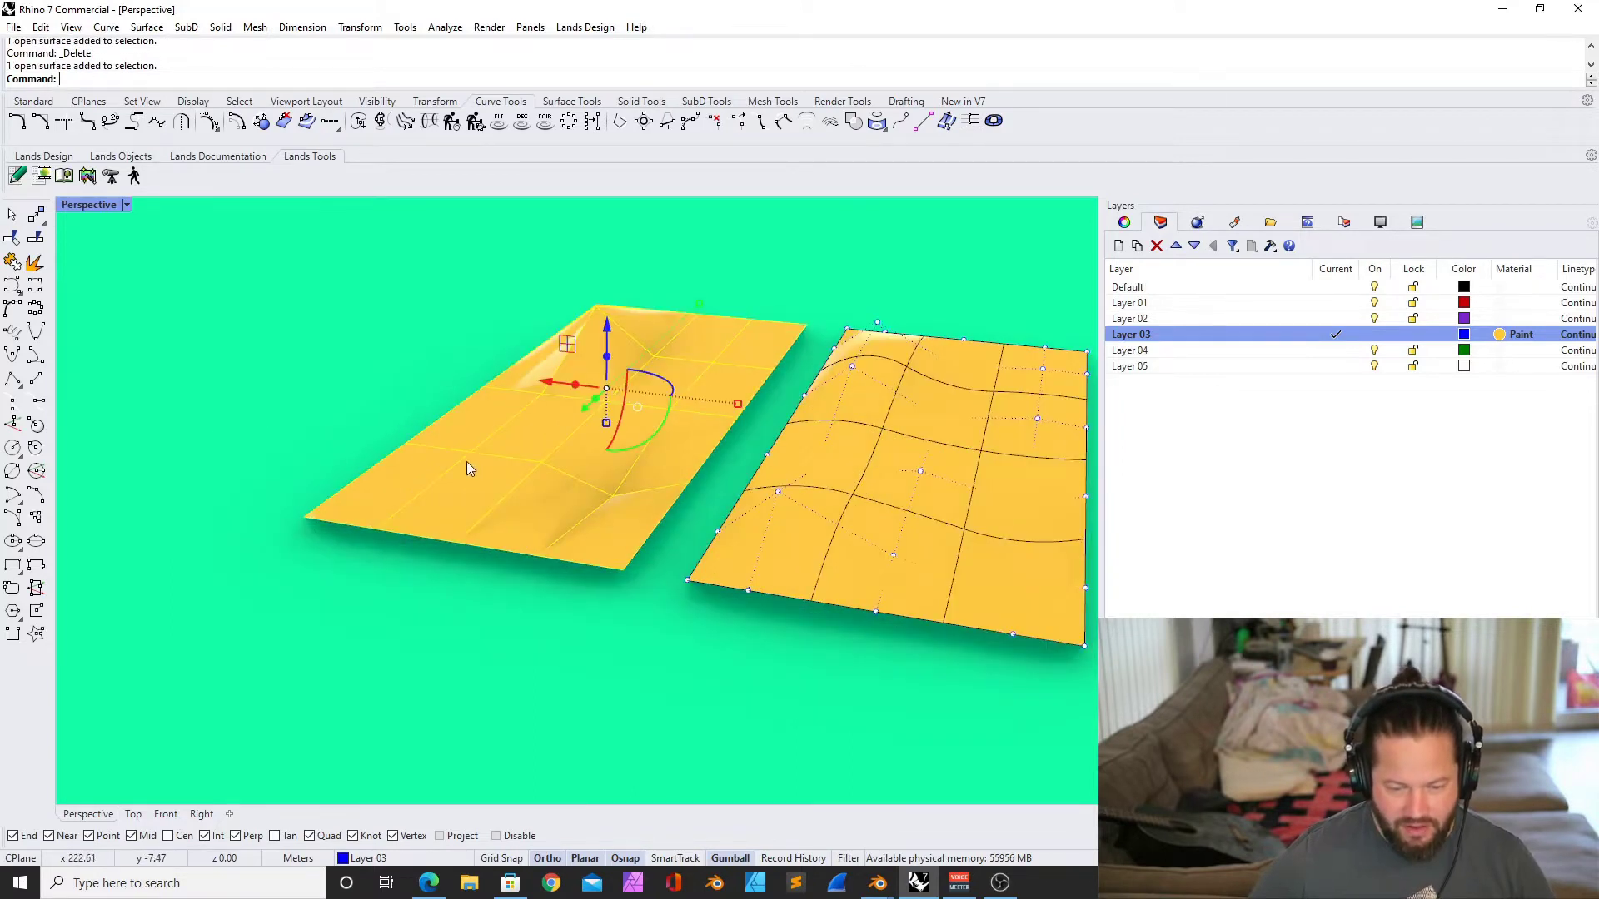
scroll(465, 460, down, 5)
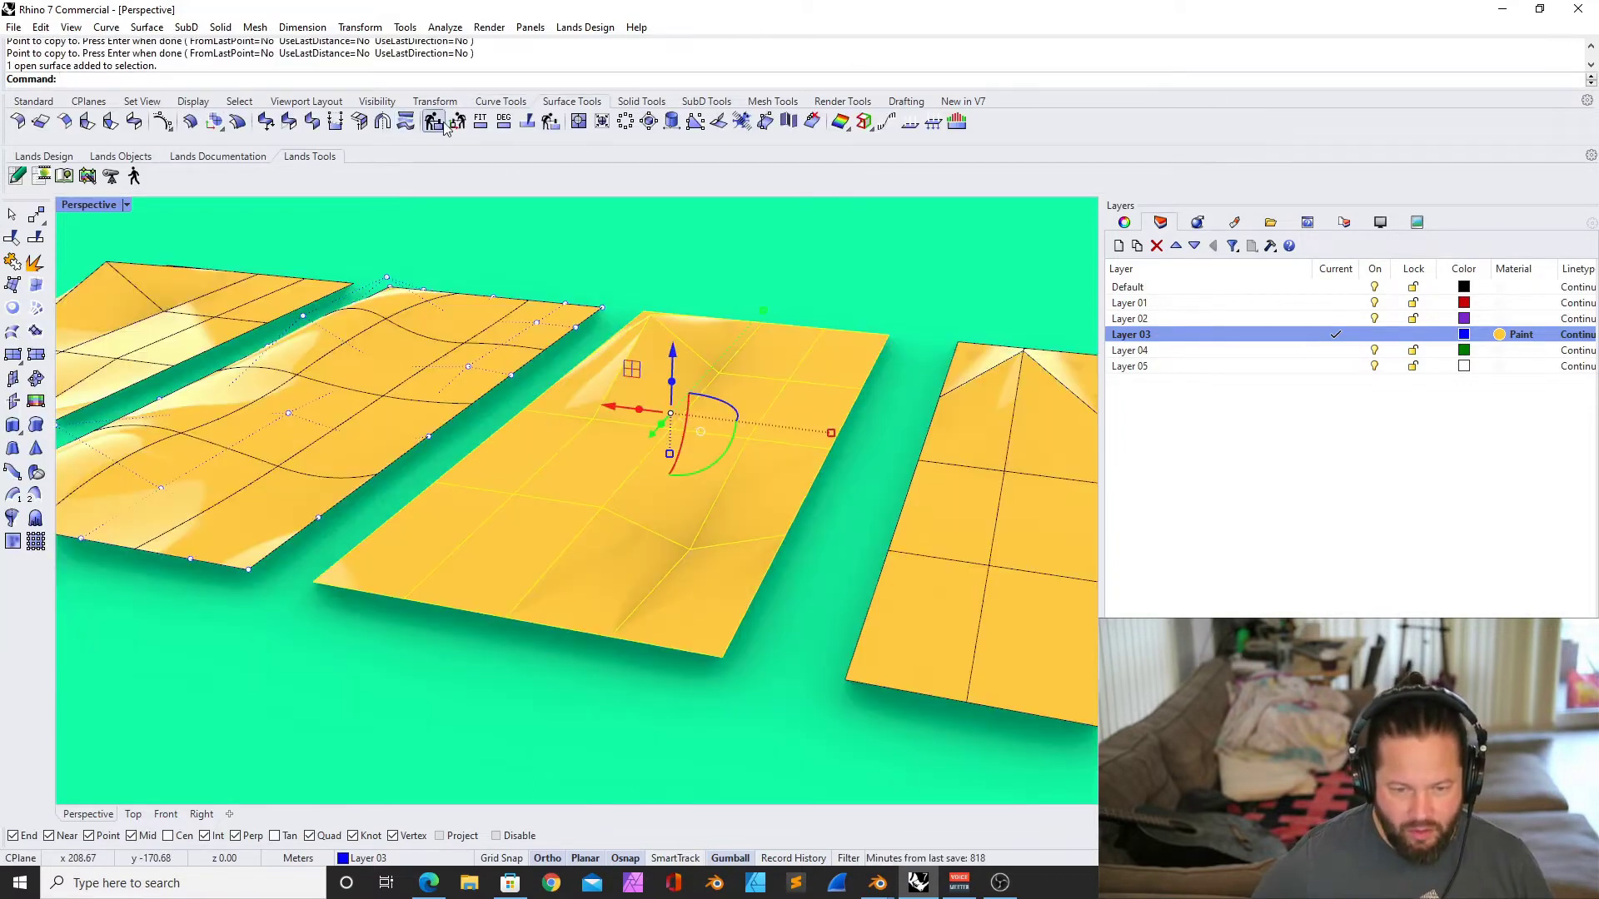
Preview a Rebuild of the copy beside the rebuilt surface with 5 U and 6 V points, degree 4 in U and 2 in V
click(433, 122)
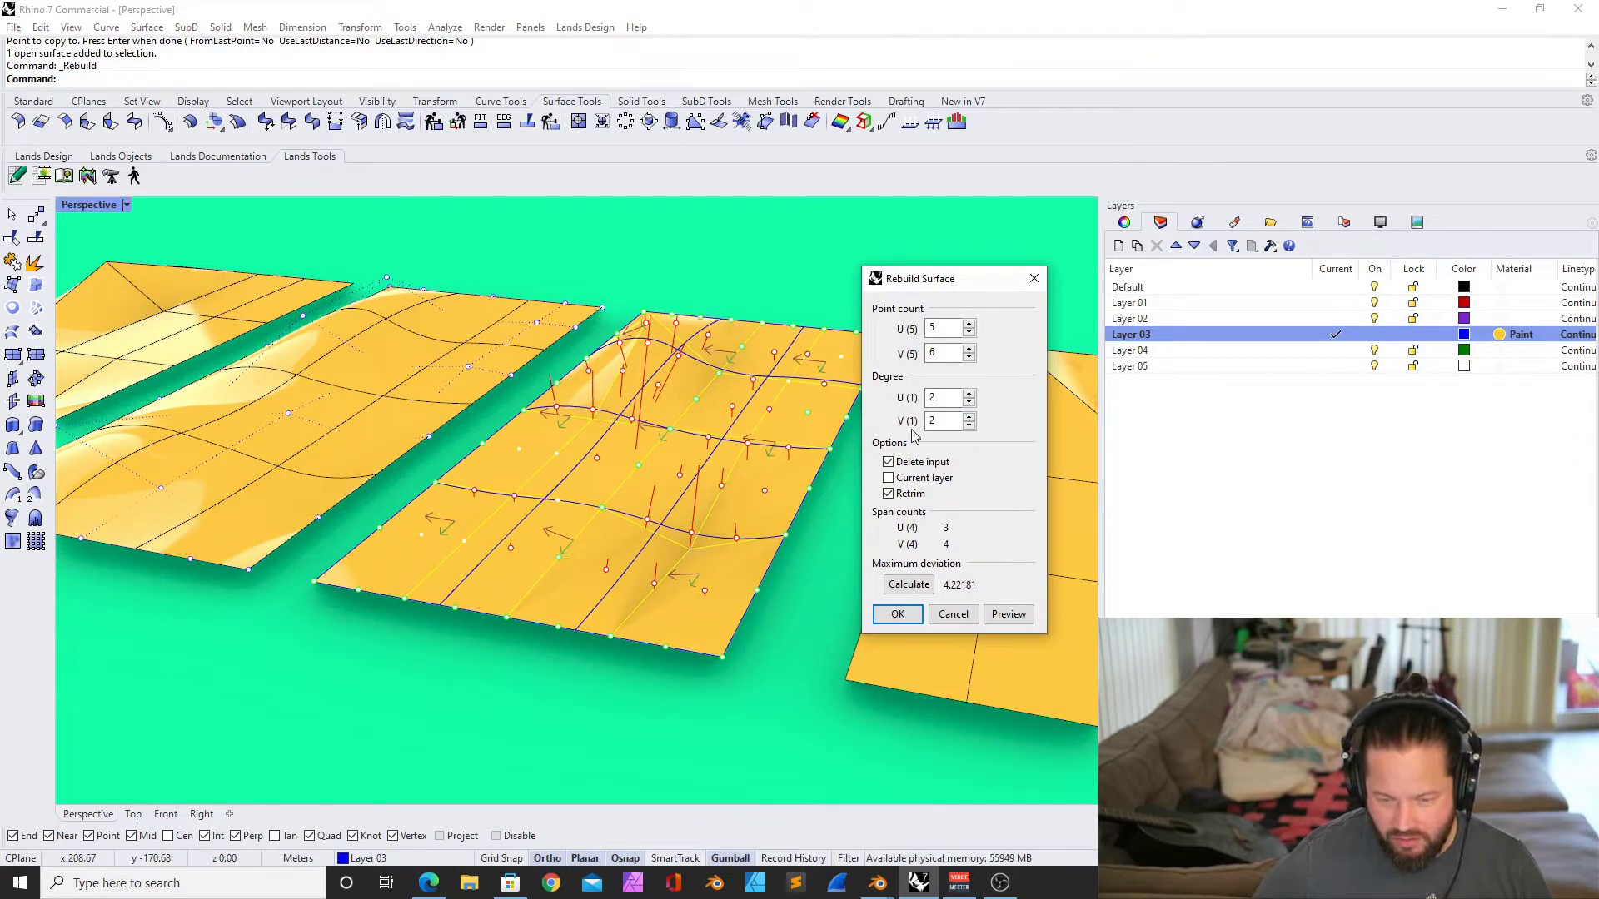
click(969, 394)
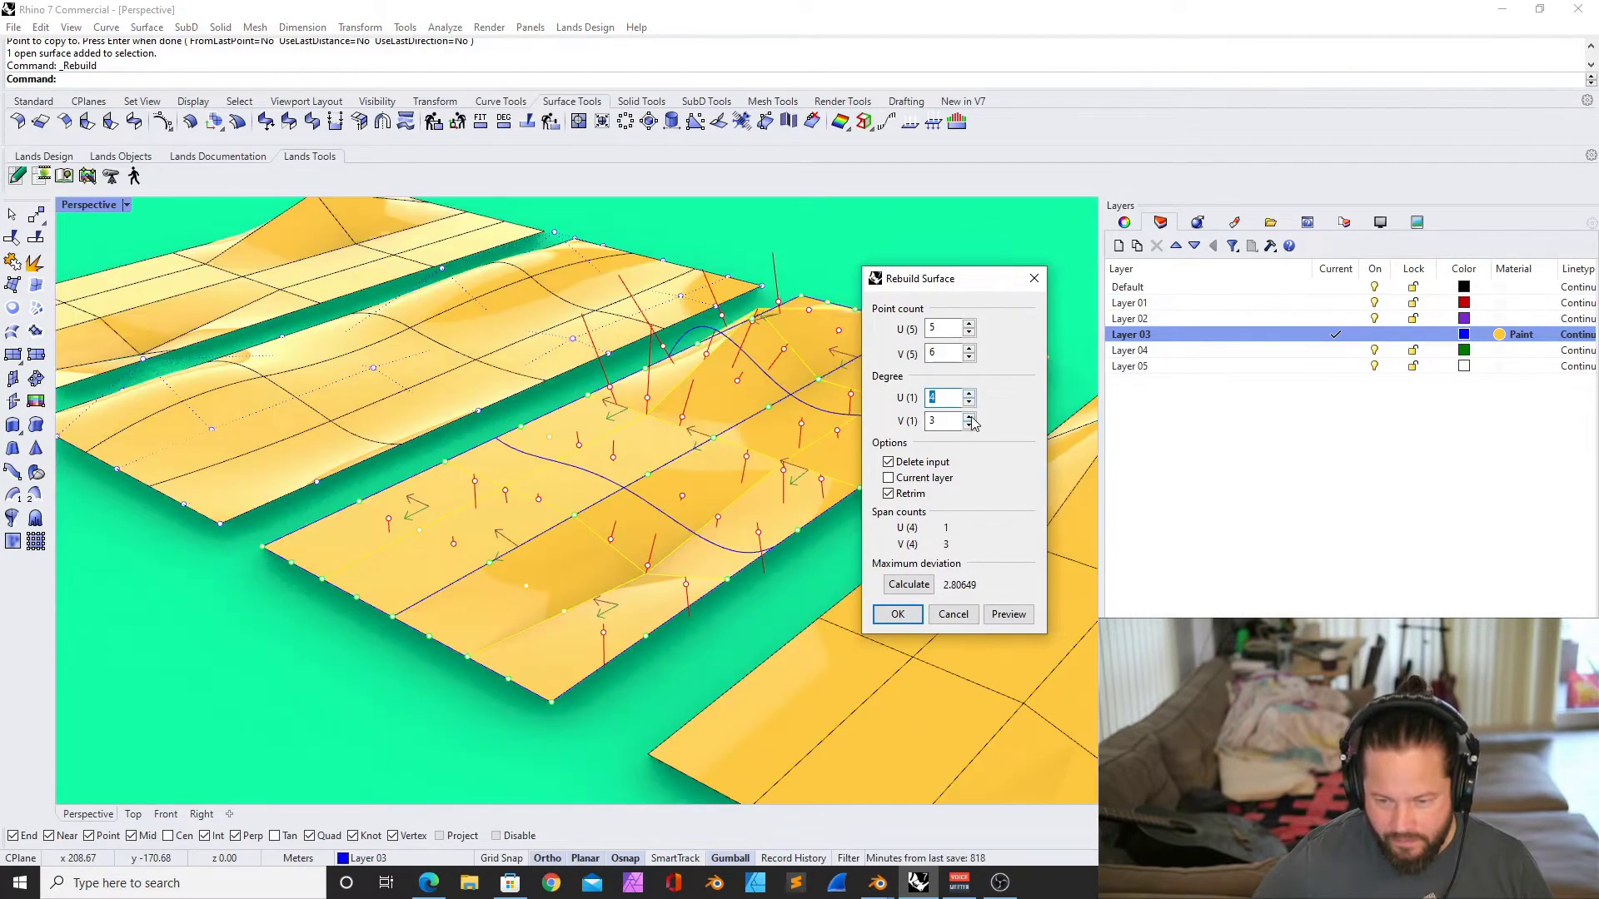
click(969, 418)
right_drag(815, 440, 684, 429)
double_click(969, 424)
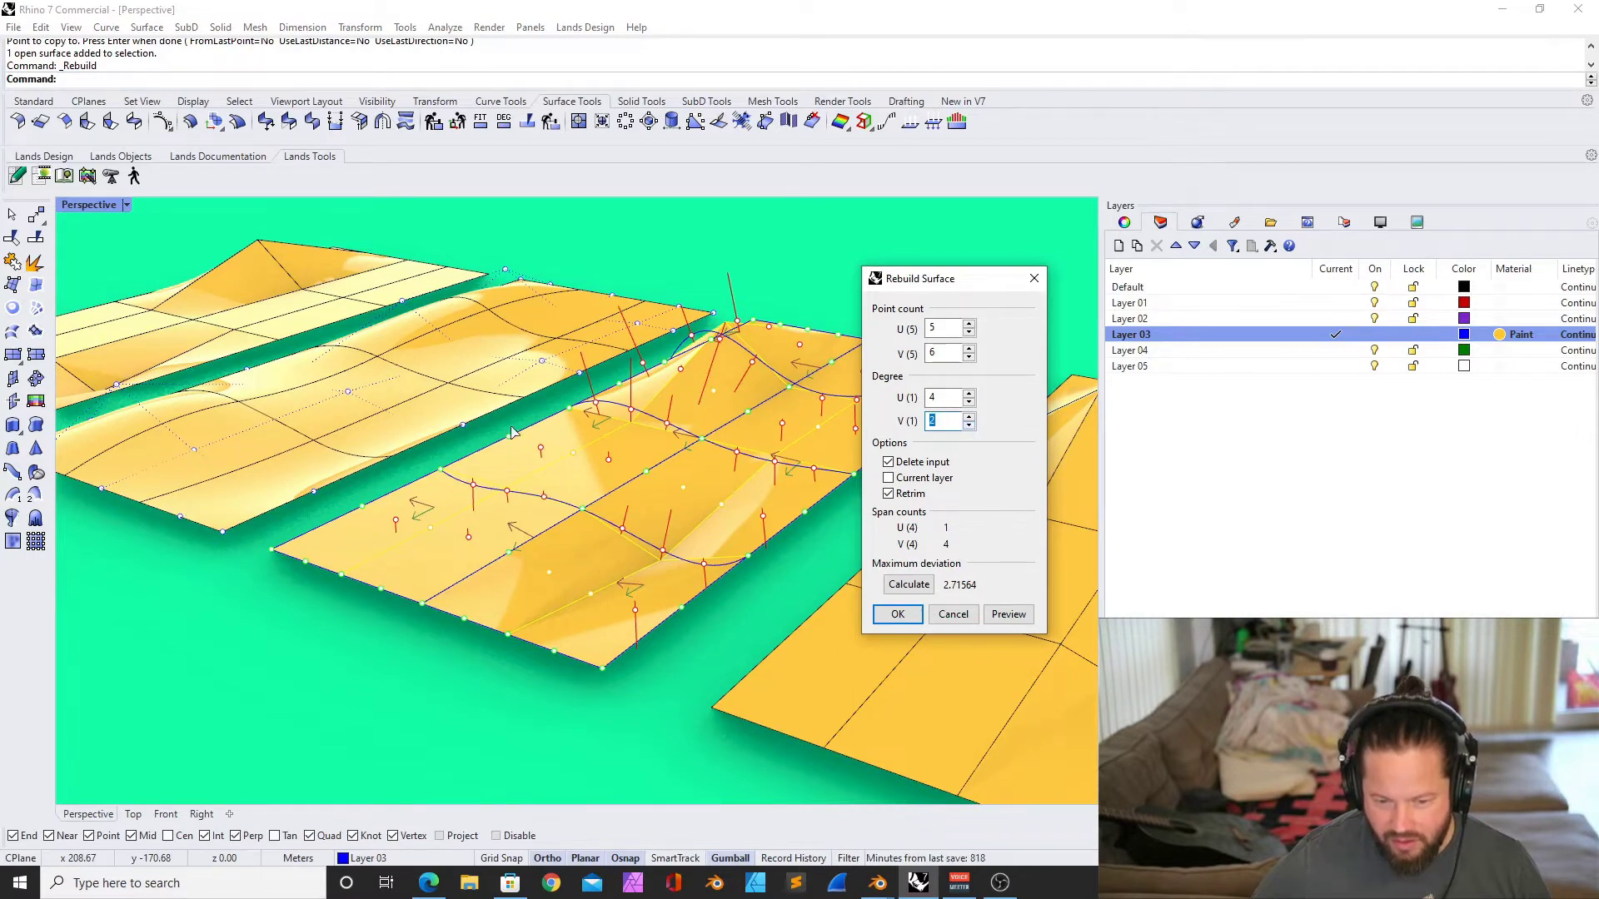
Compare the rebuild preview with the neighbouring surfaces from several angles, switching the V degree between 1 and 2
right_drag(512, 431, 611, 427)
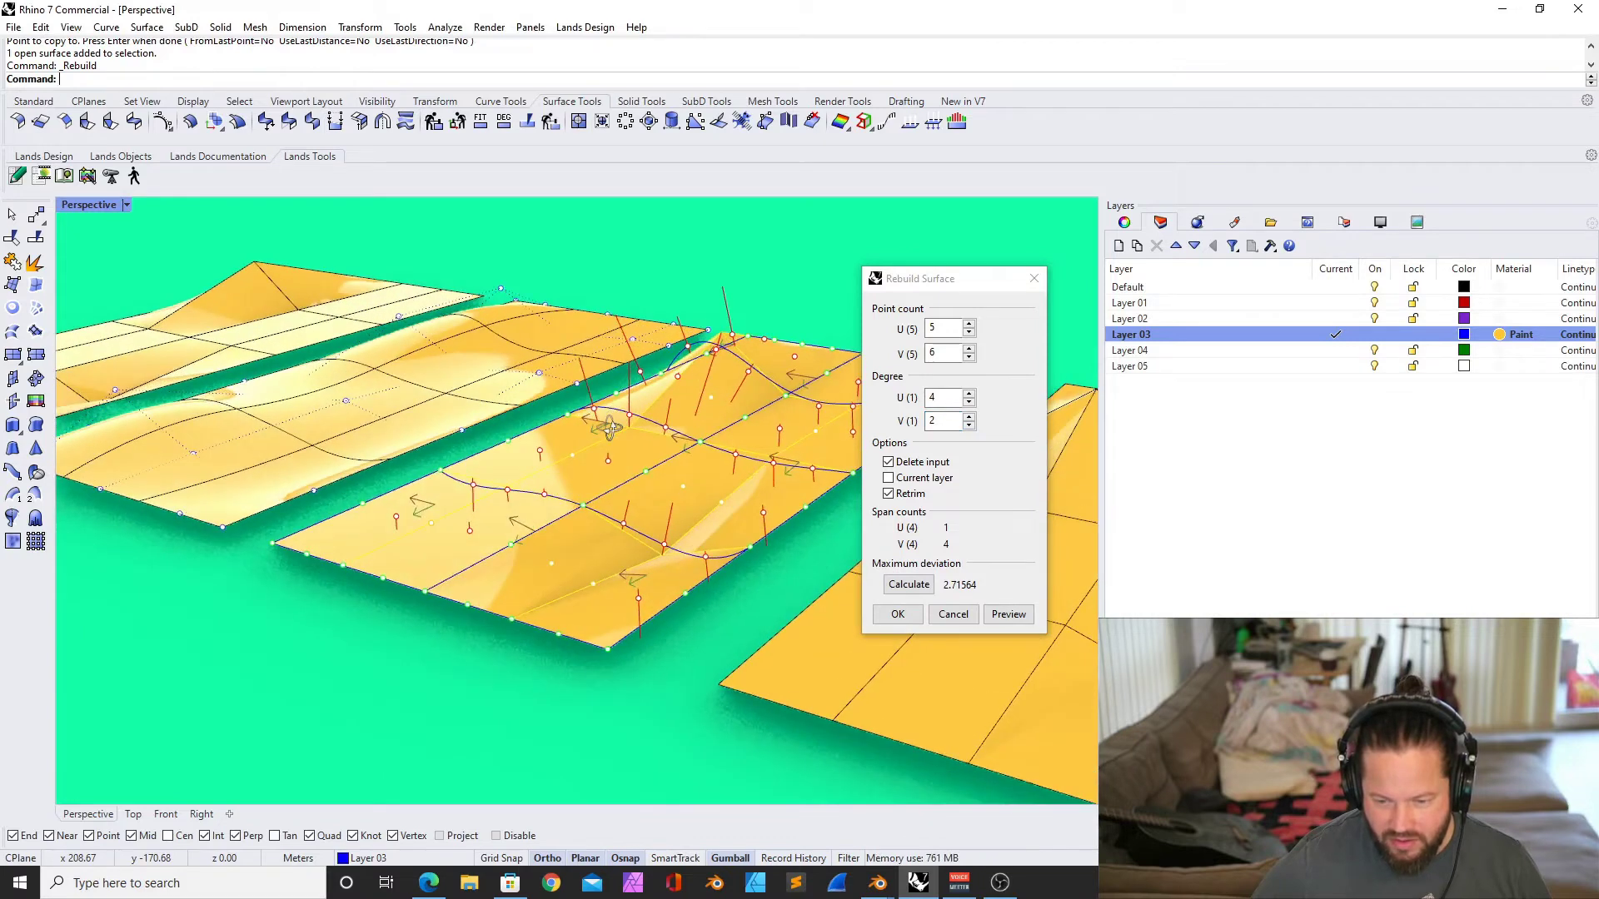
scroll(610, 428, down, 3)
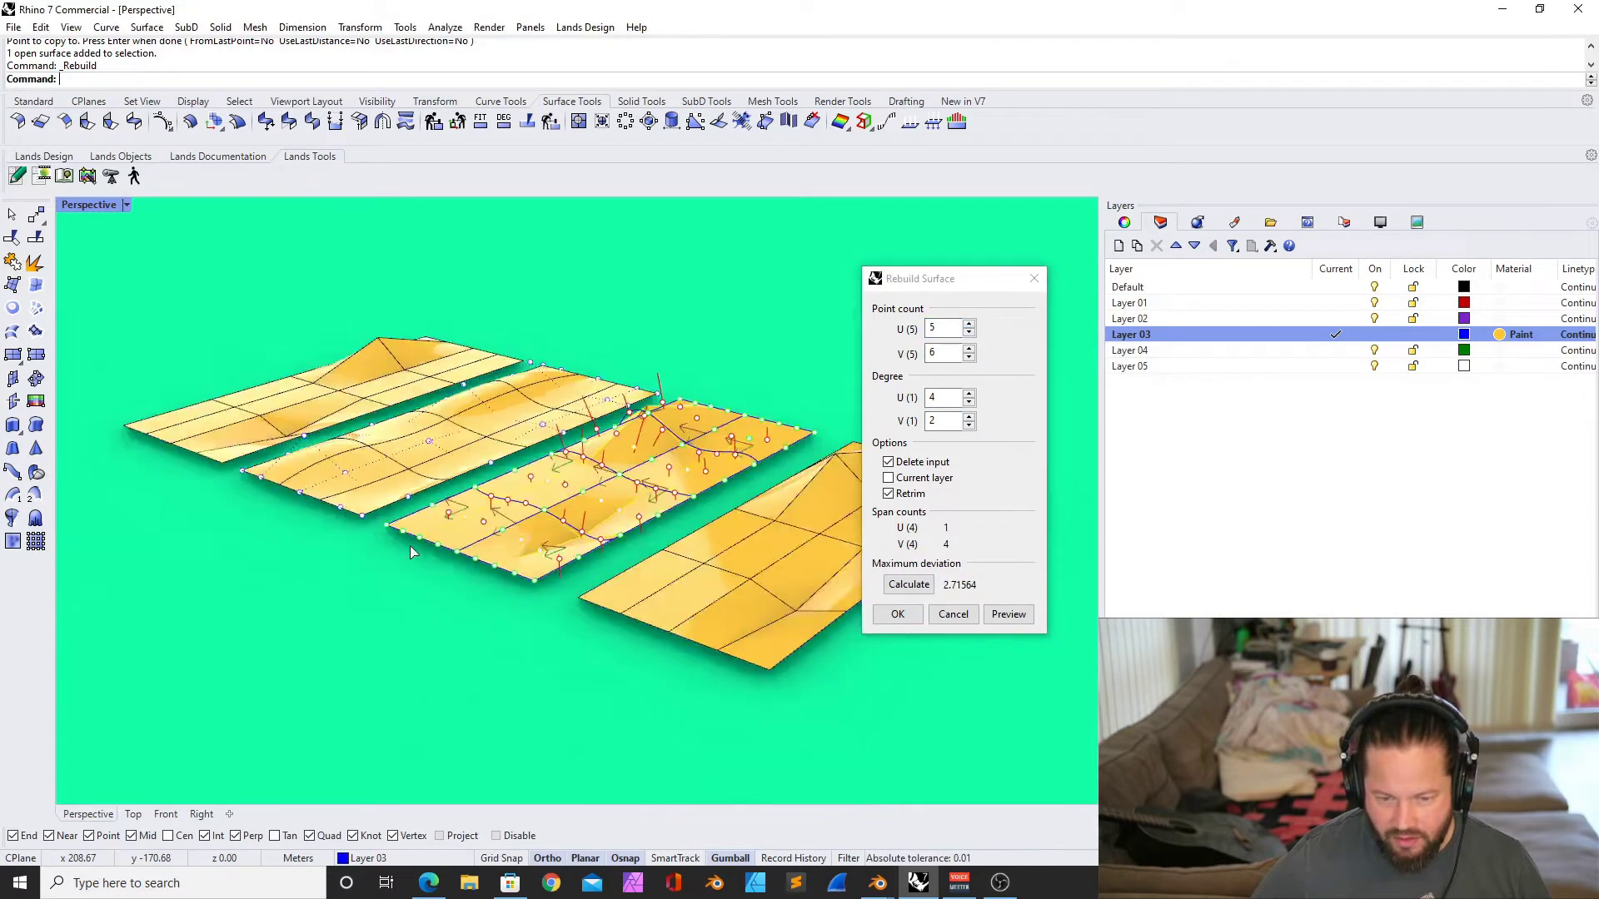
right_drag(410, 551, 453, 553)
right_drag(559, 509, 666, 488)
scroll(560, 505, up, 5)
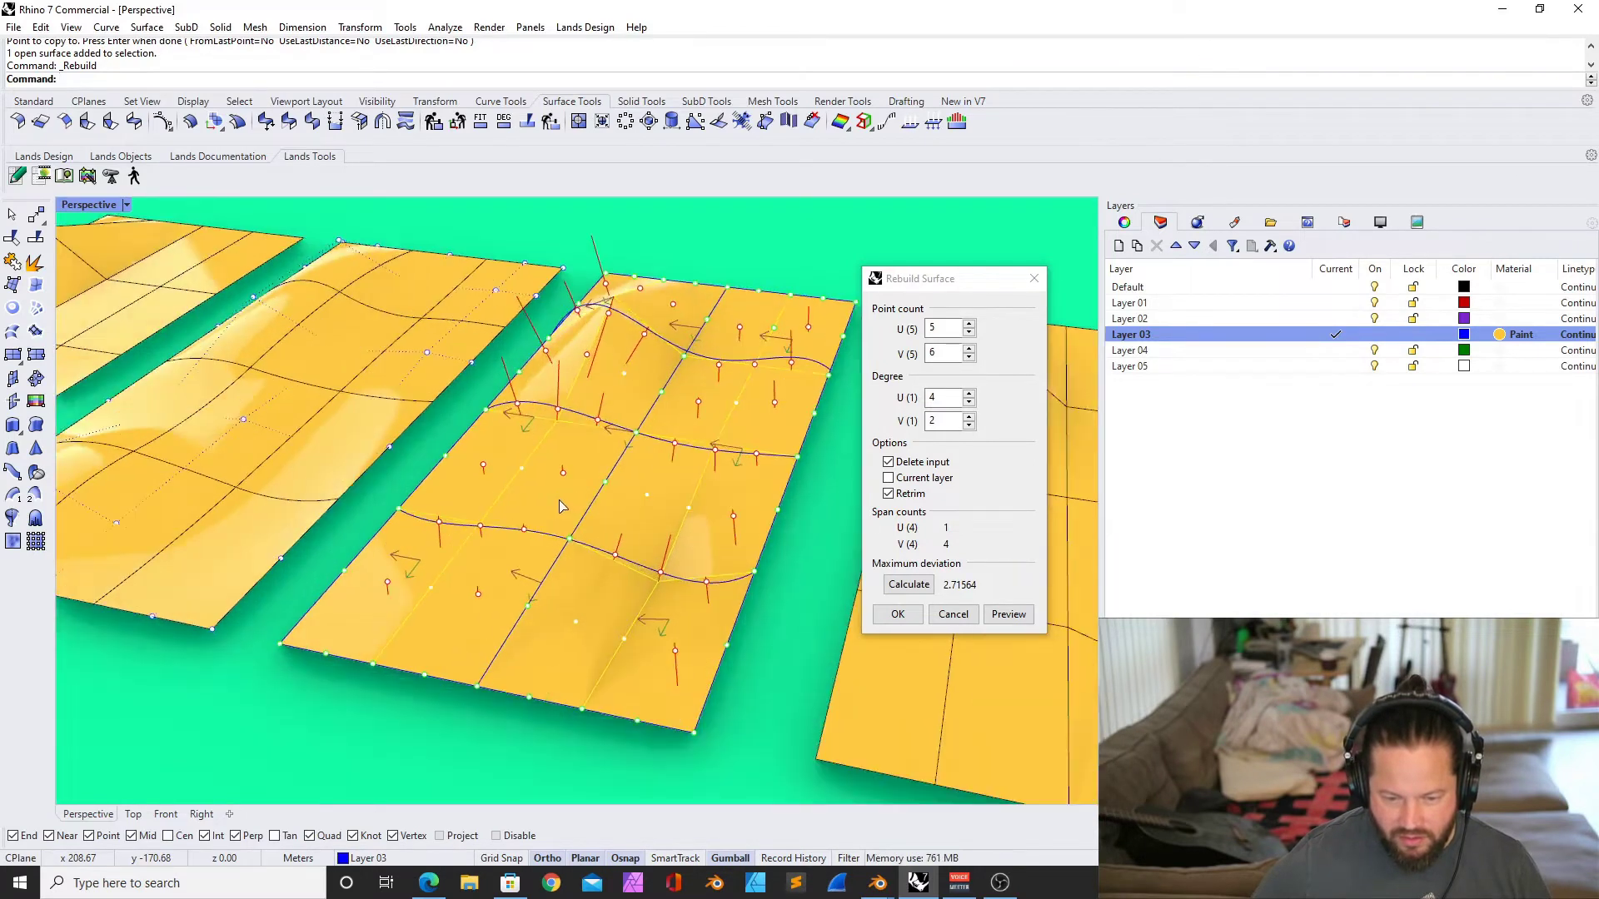
right_drag(533, 549, 459, 468)
scroll(443, 527, down, 8)
scroll(457, 488, up, 1)
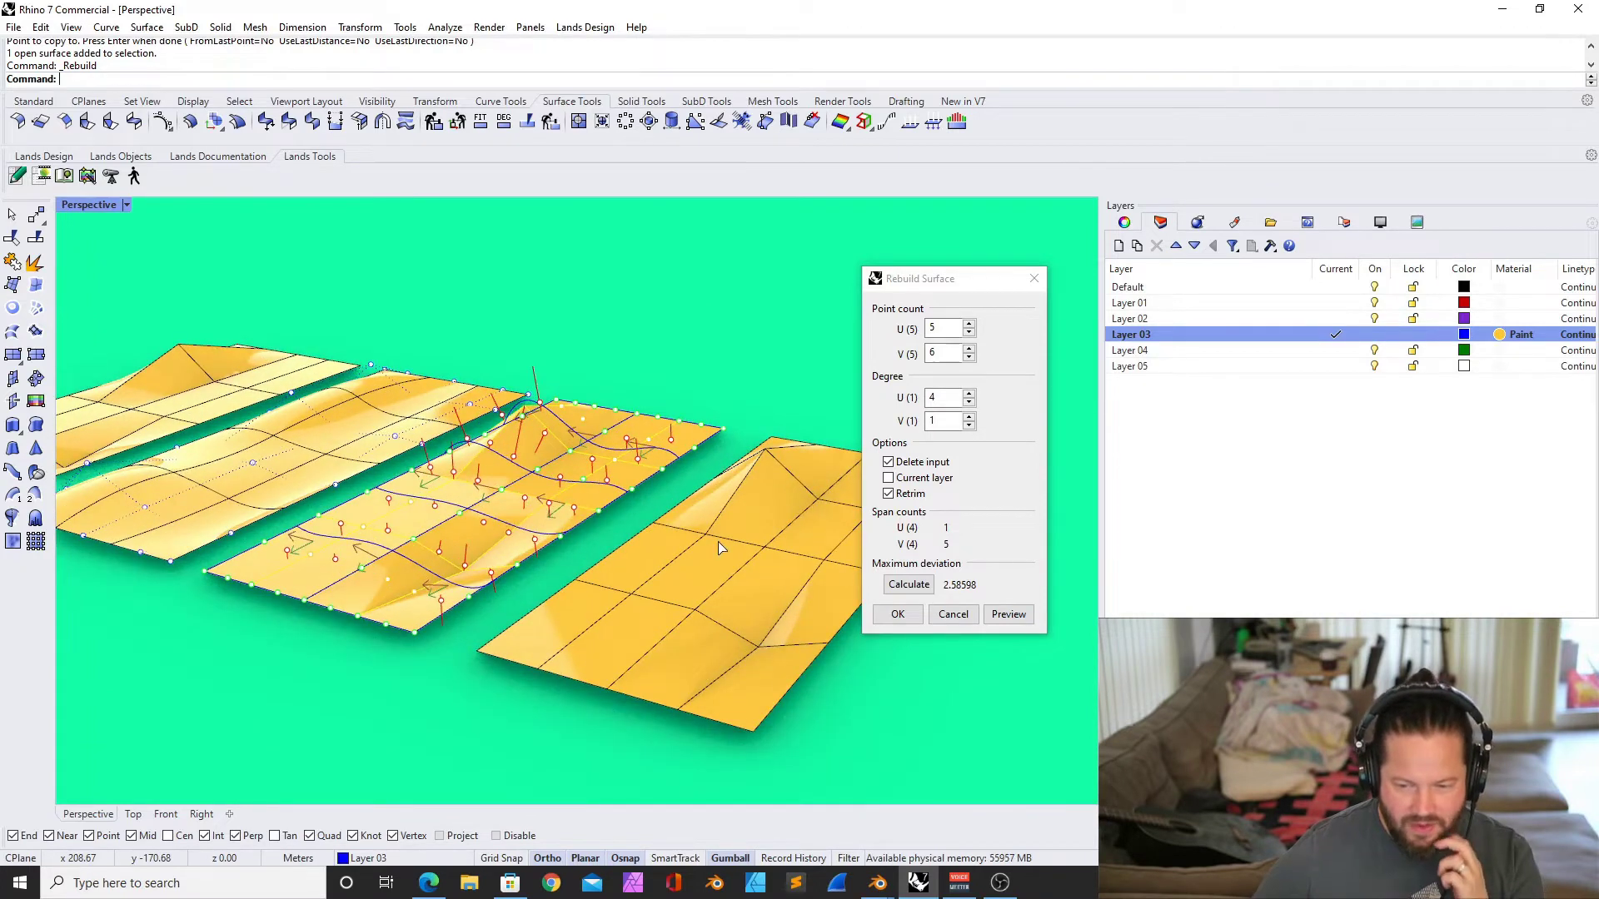
key(Up)
scroll(499, 500, down, 5)
scroll(341, 516, up, 8)
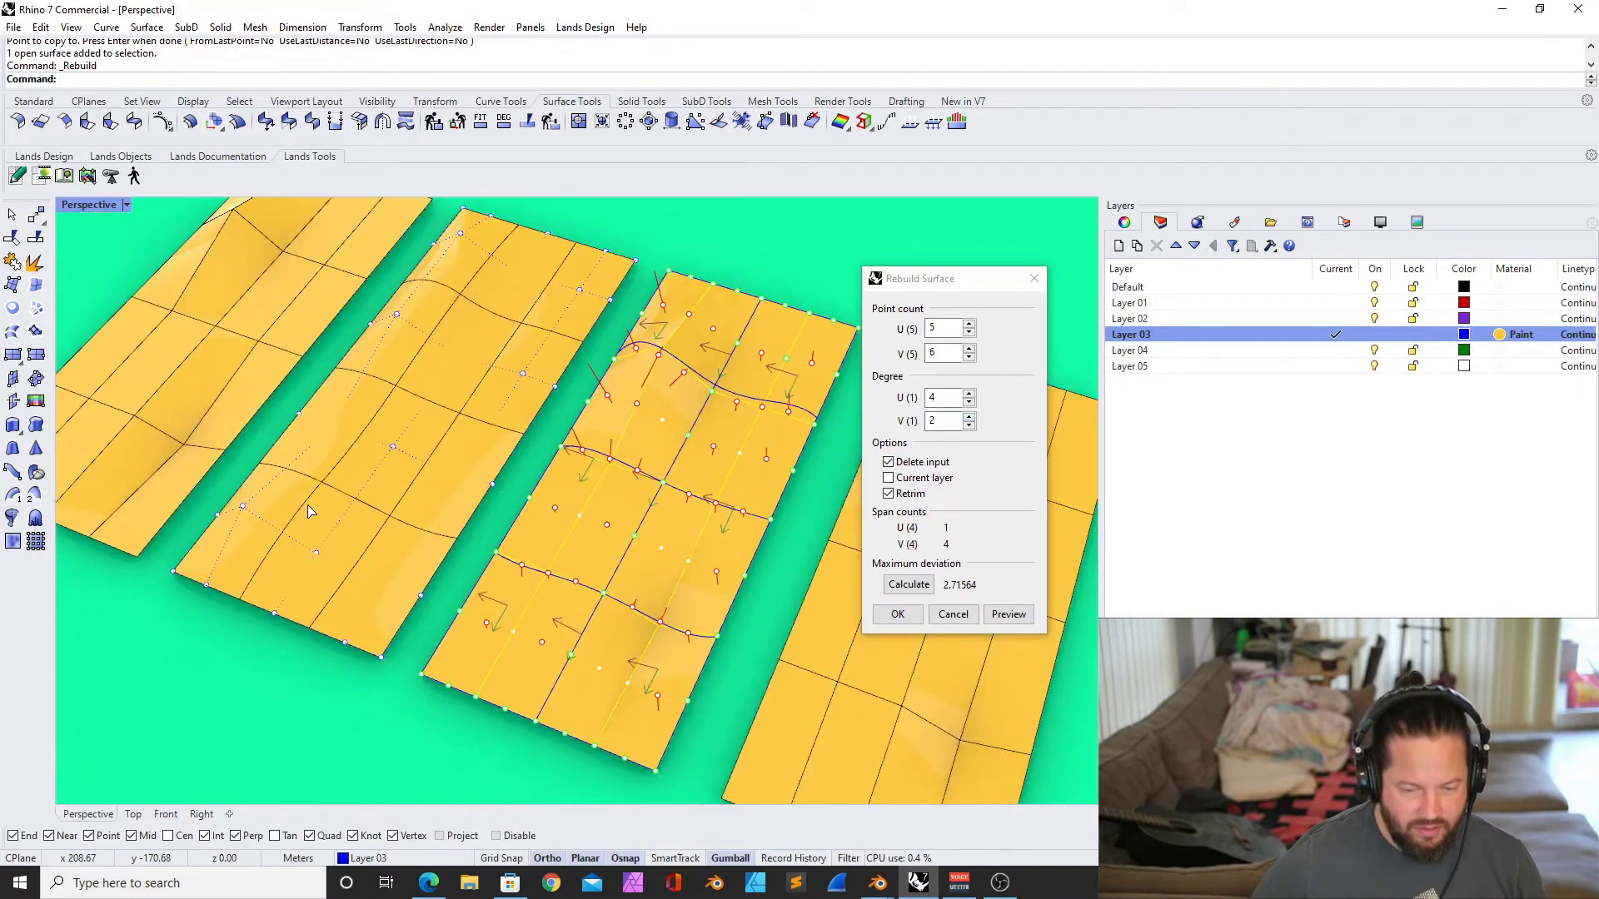
scroll(342, 516, down, 6)
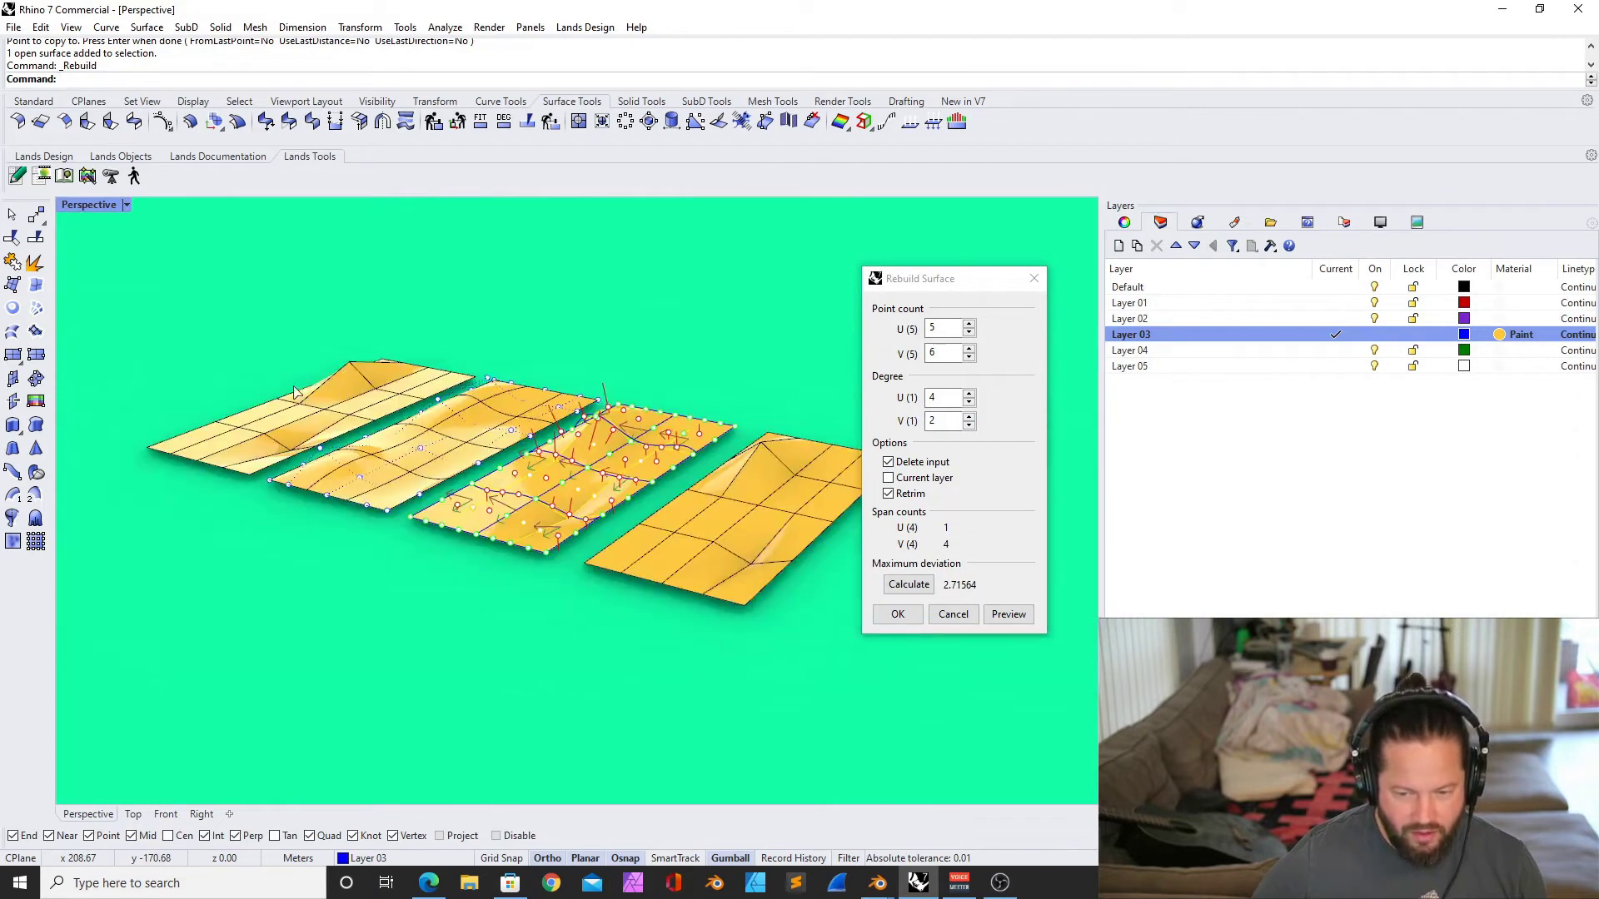
scroll(490, 473, up, 2)
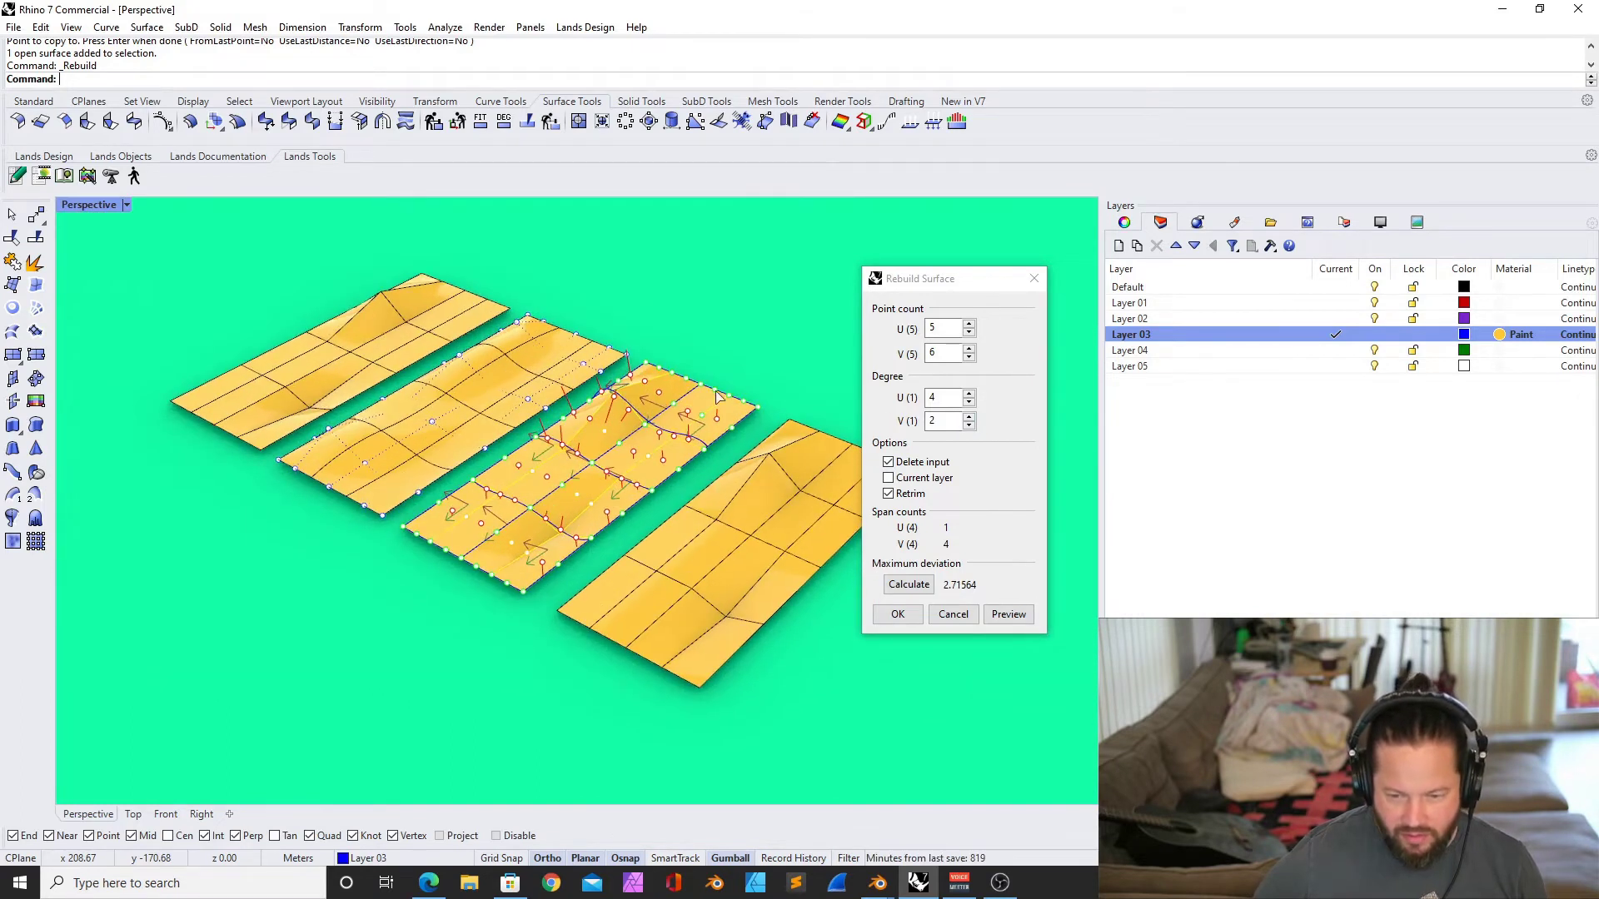
scroll(606, 444, up, 4)
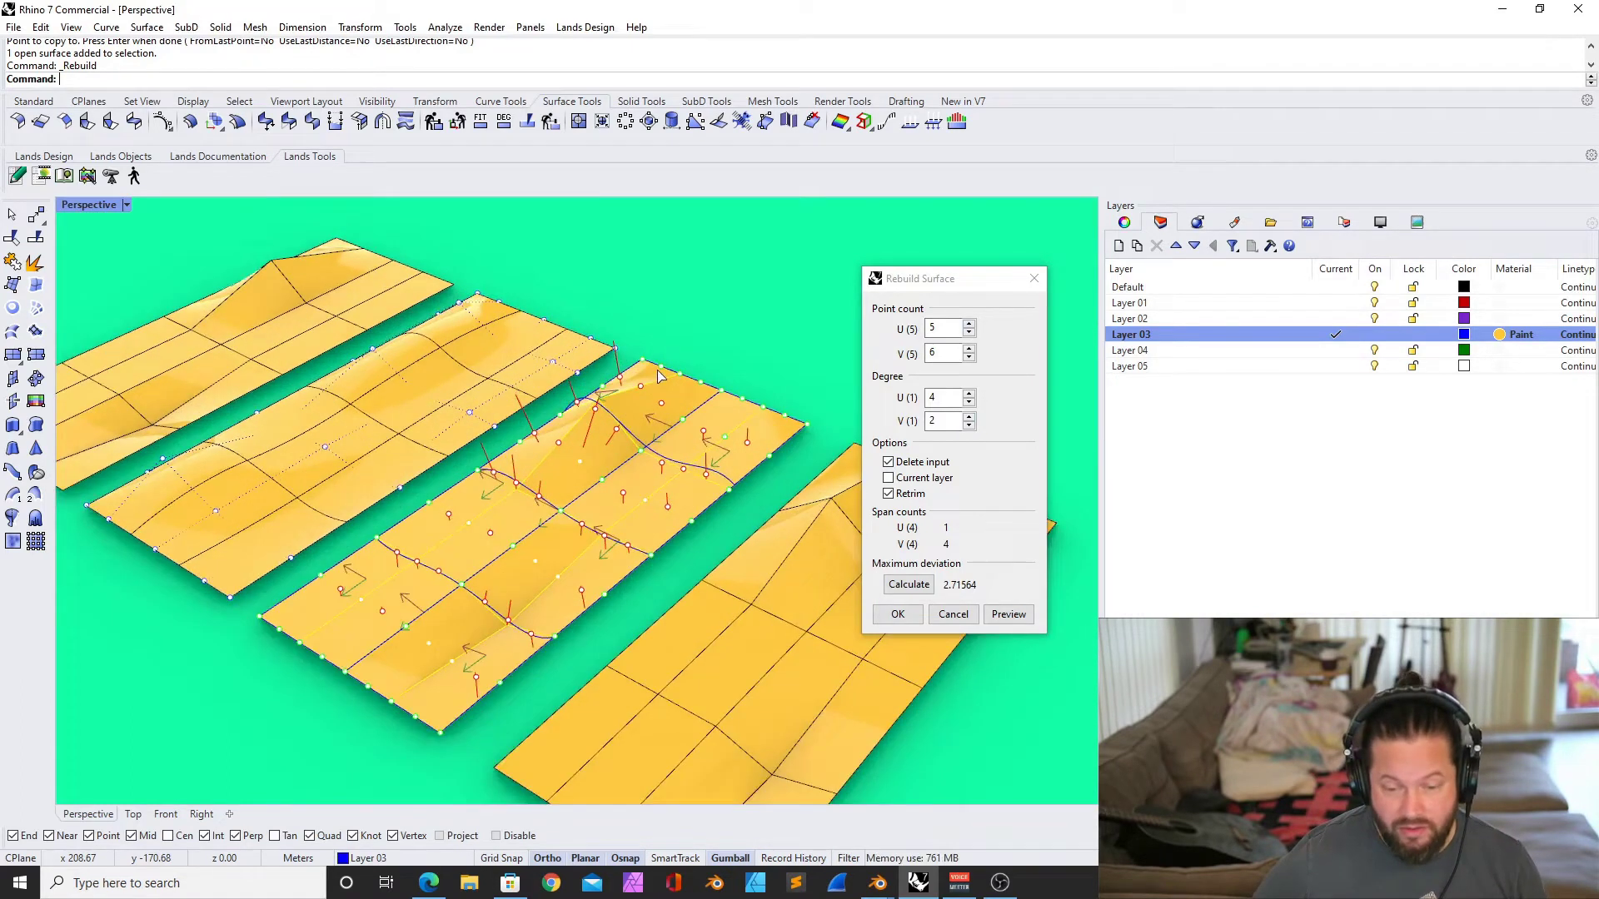
scroll(606, 444, down, 3)
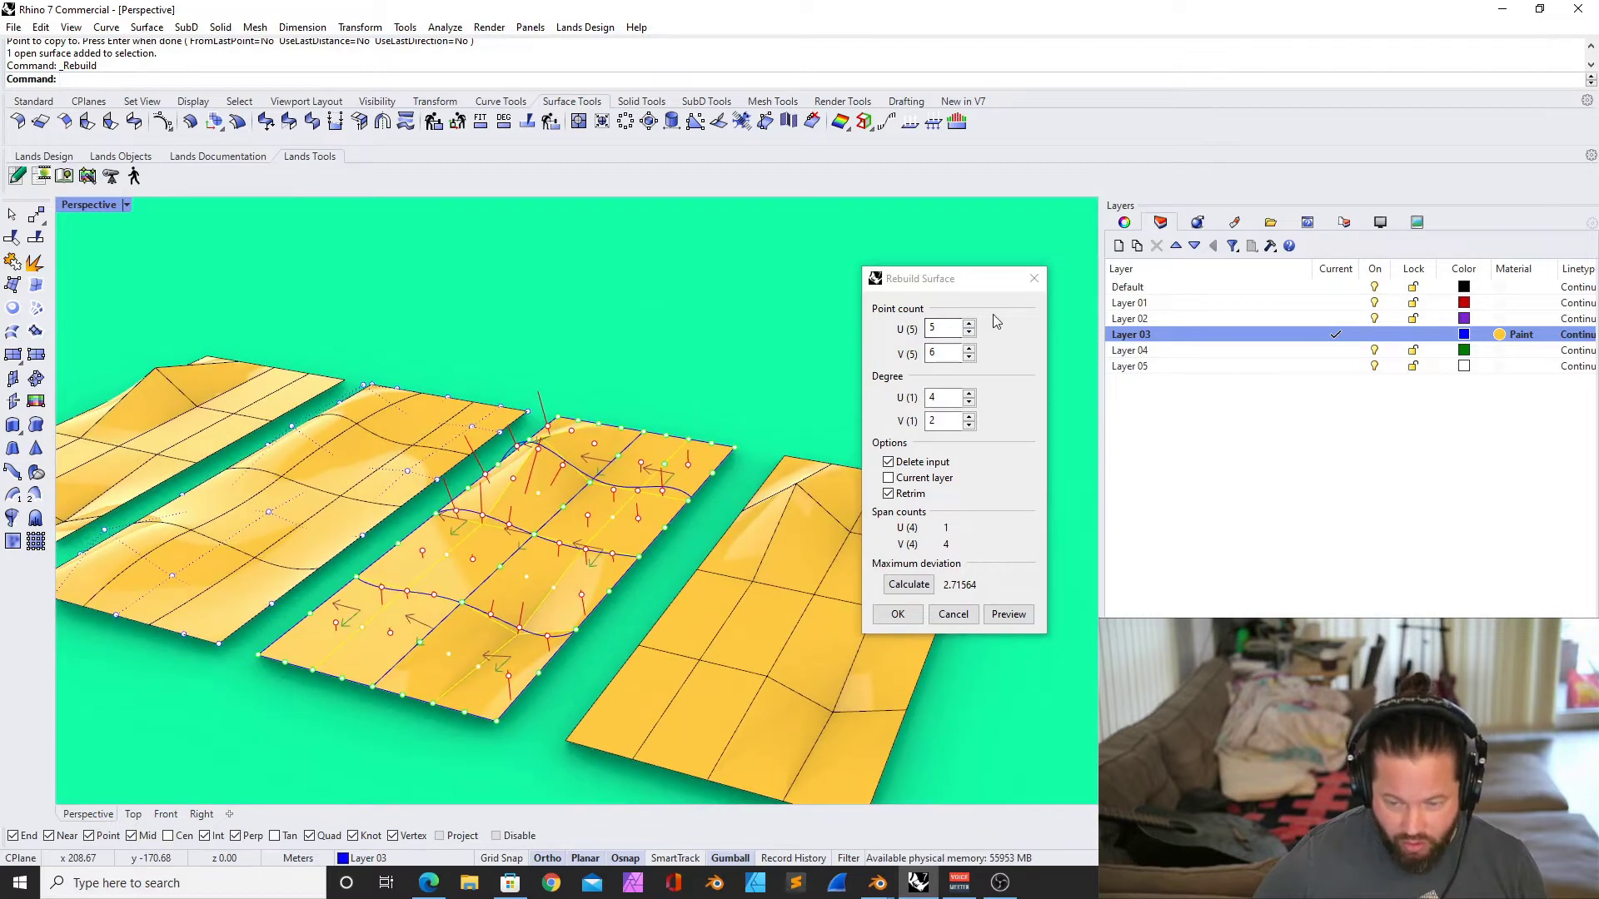
Raise the rebuild point count to 10 in U and 15 in V to preview a closer fit
click(969, 325)
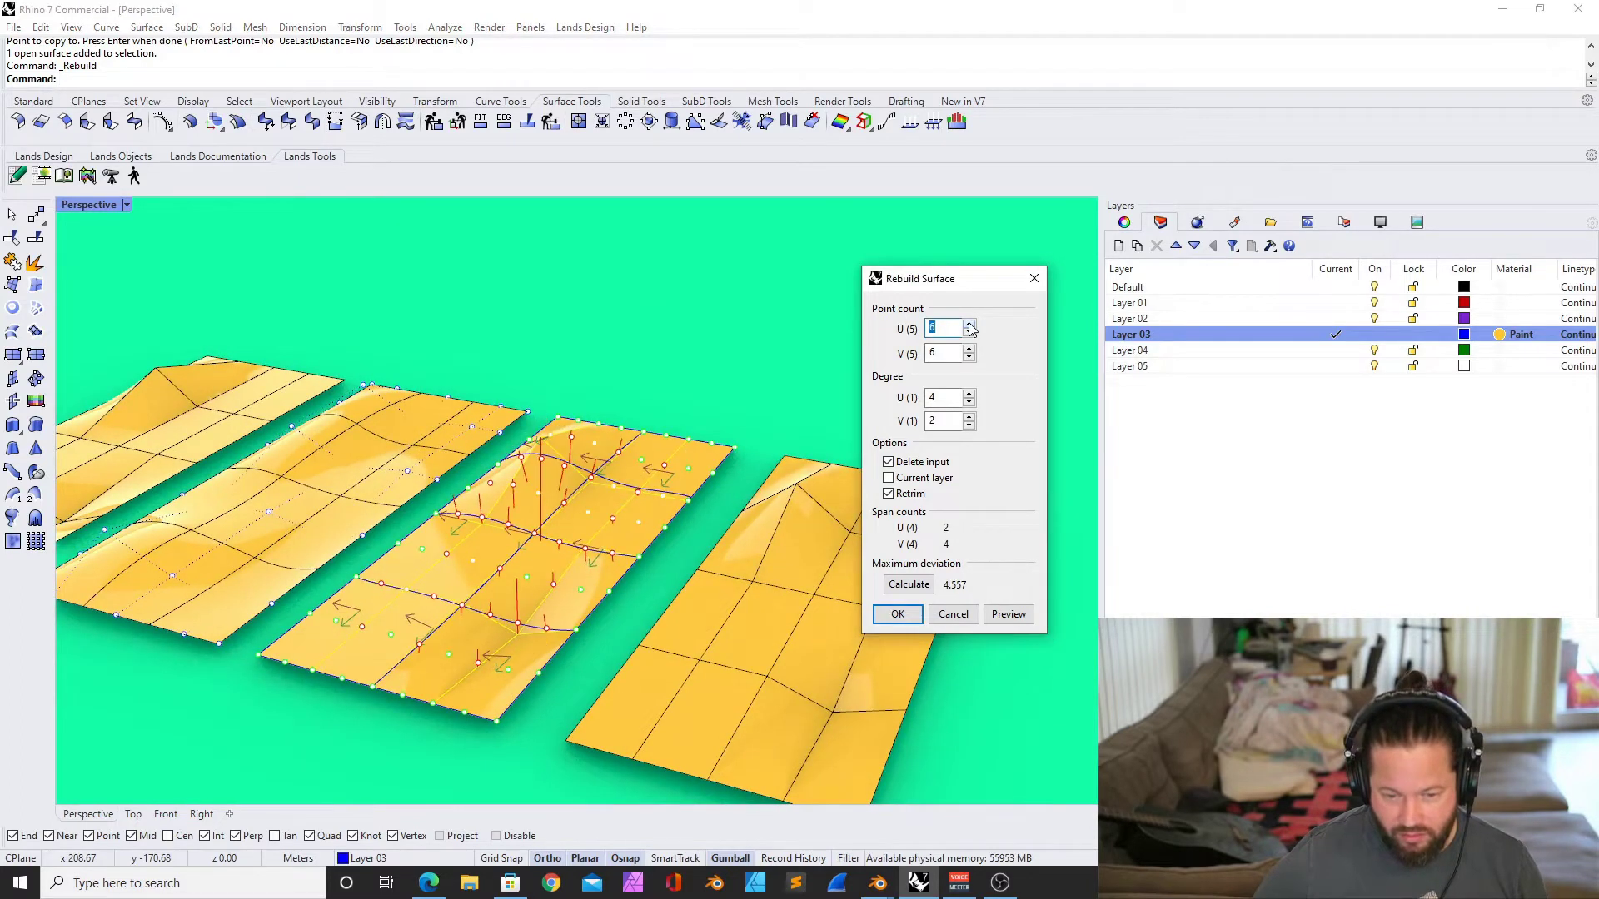
click(970, 324)
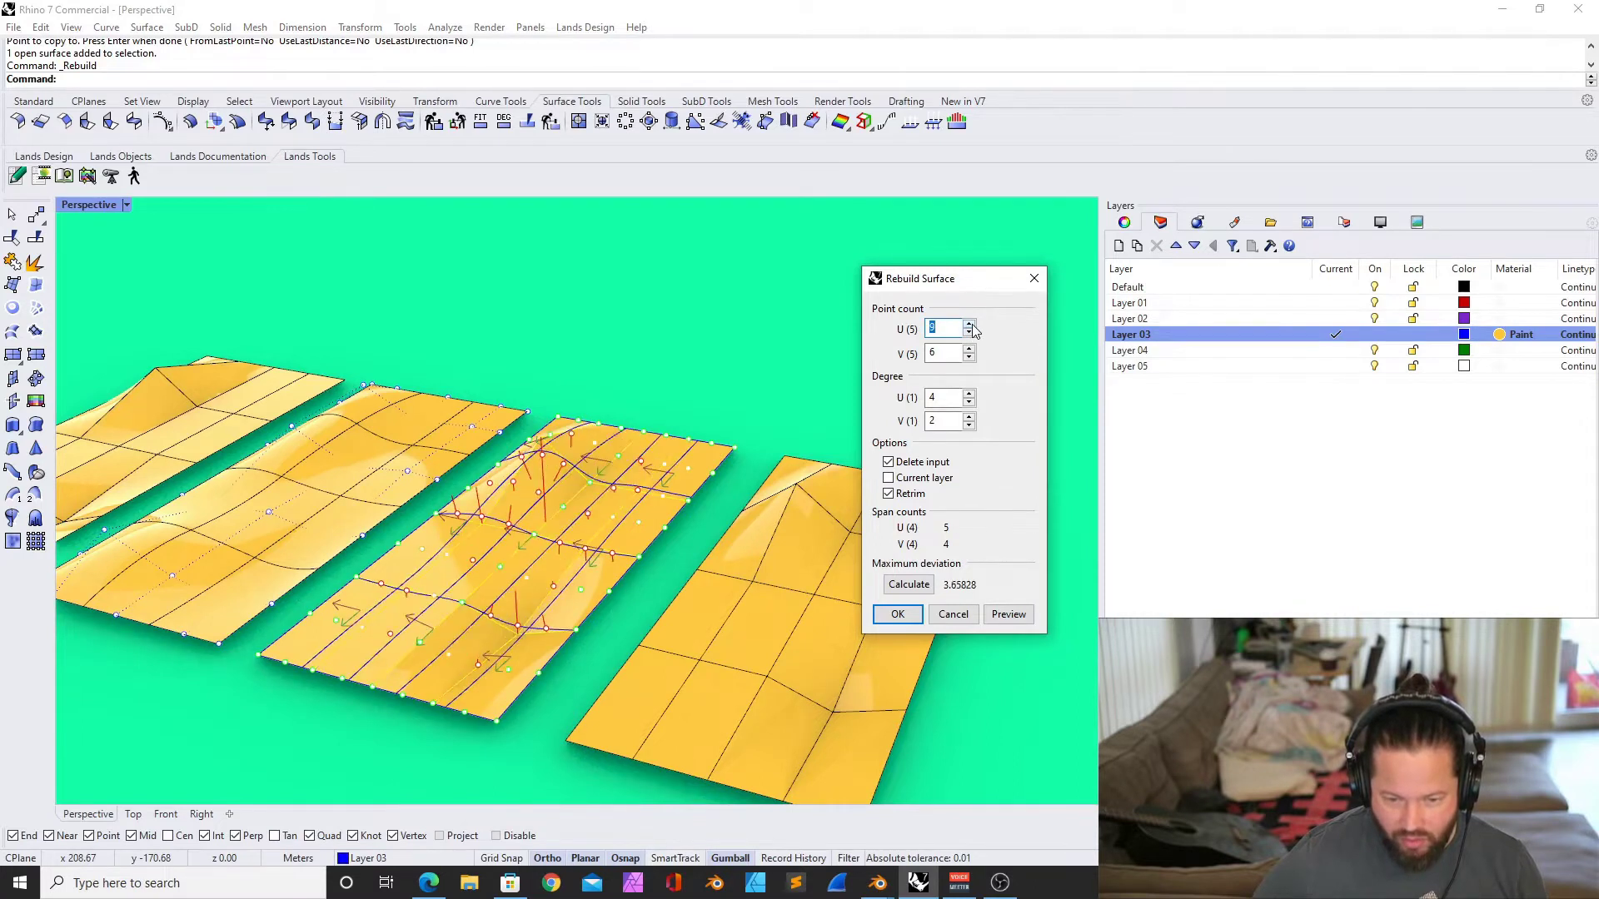
click(969, 349)
click(968, 349)
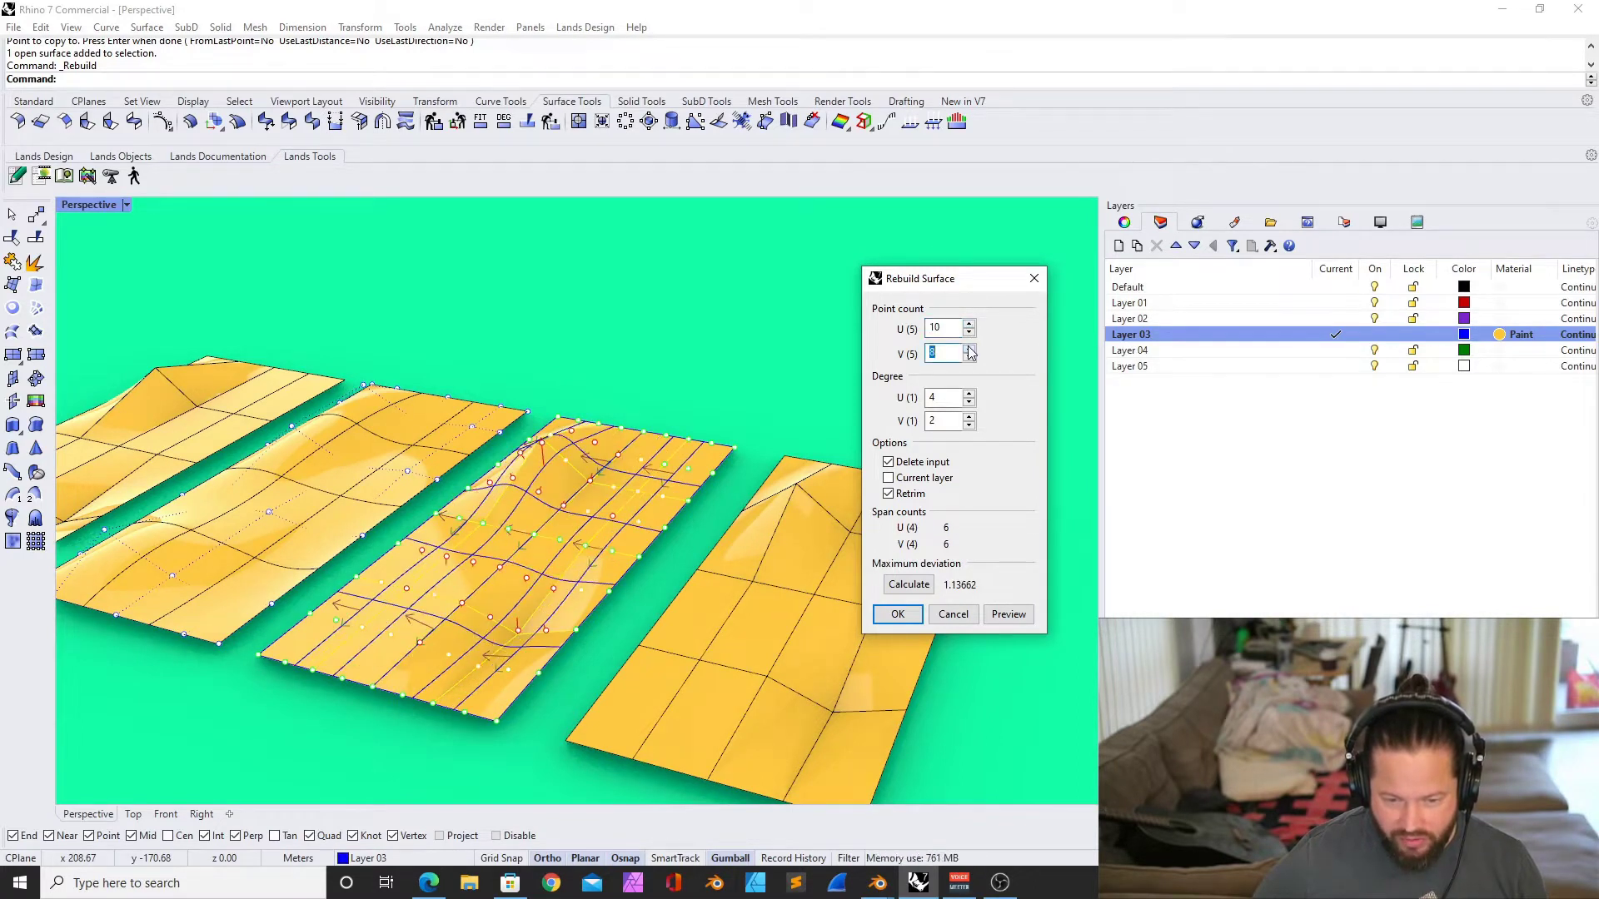
click(968, 349)
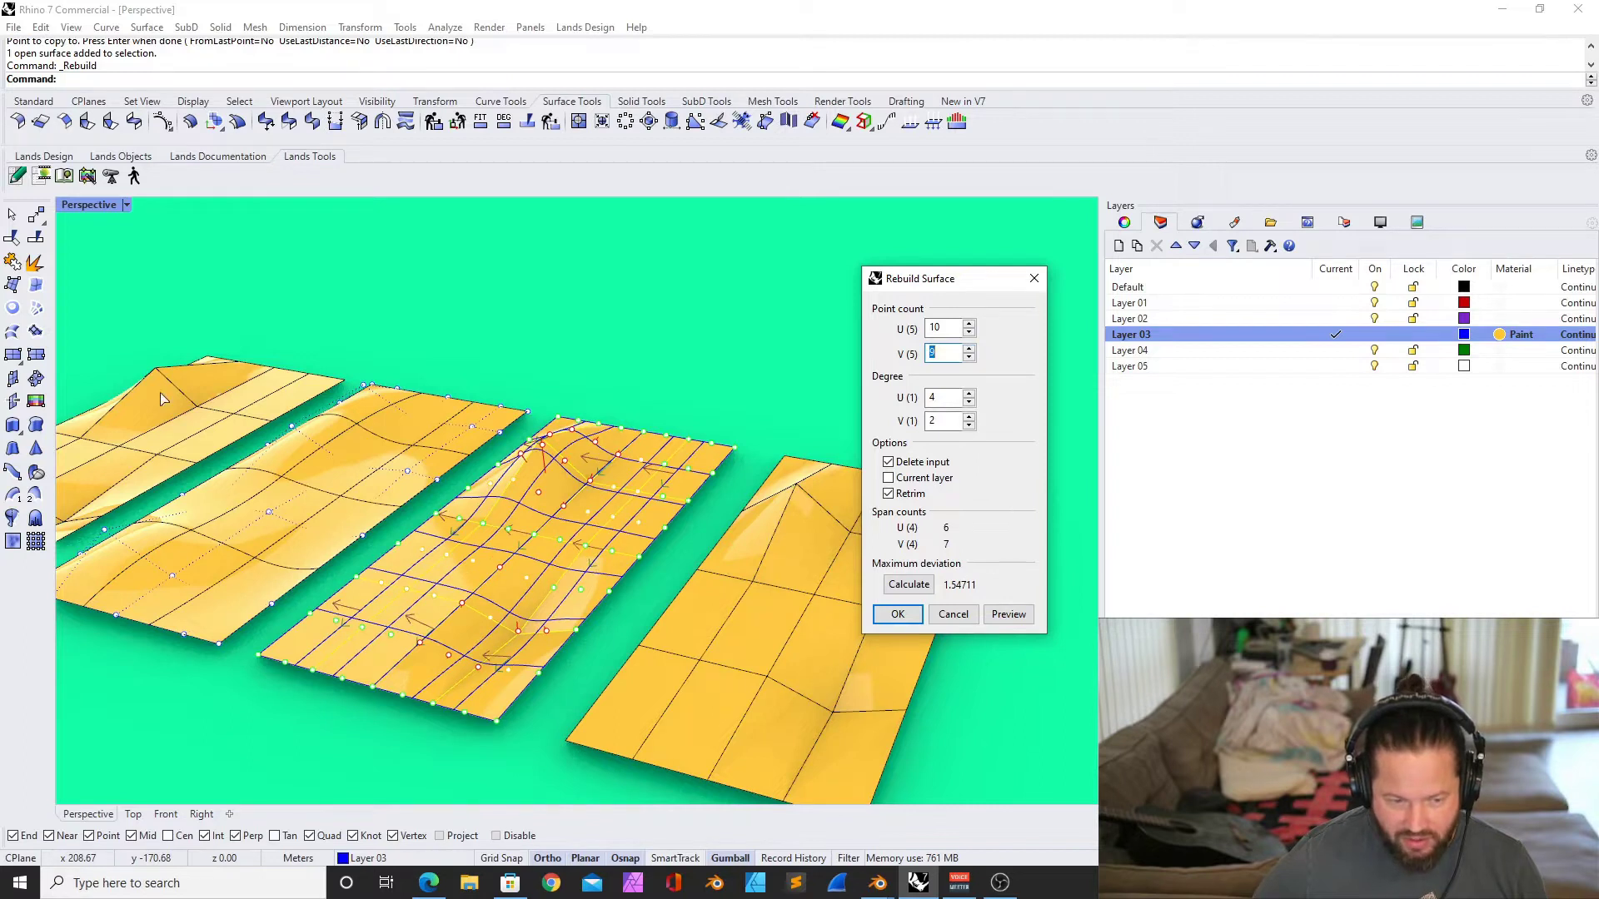
click(968, 349)
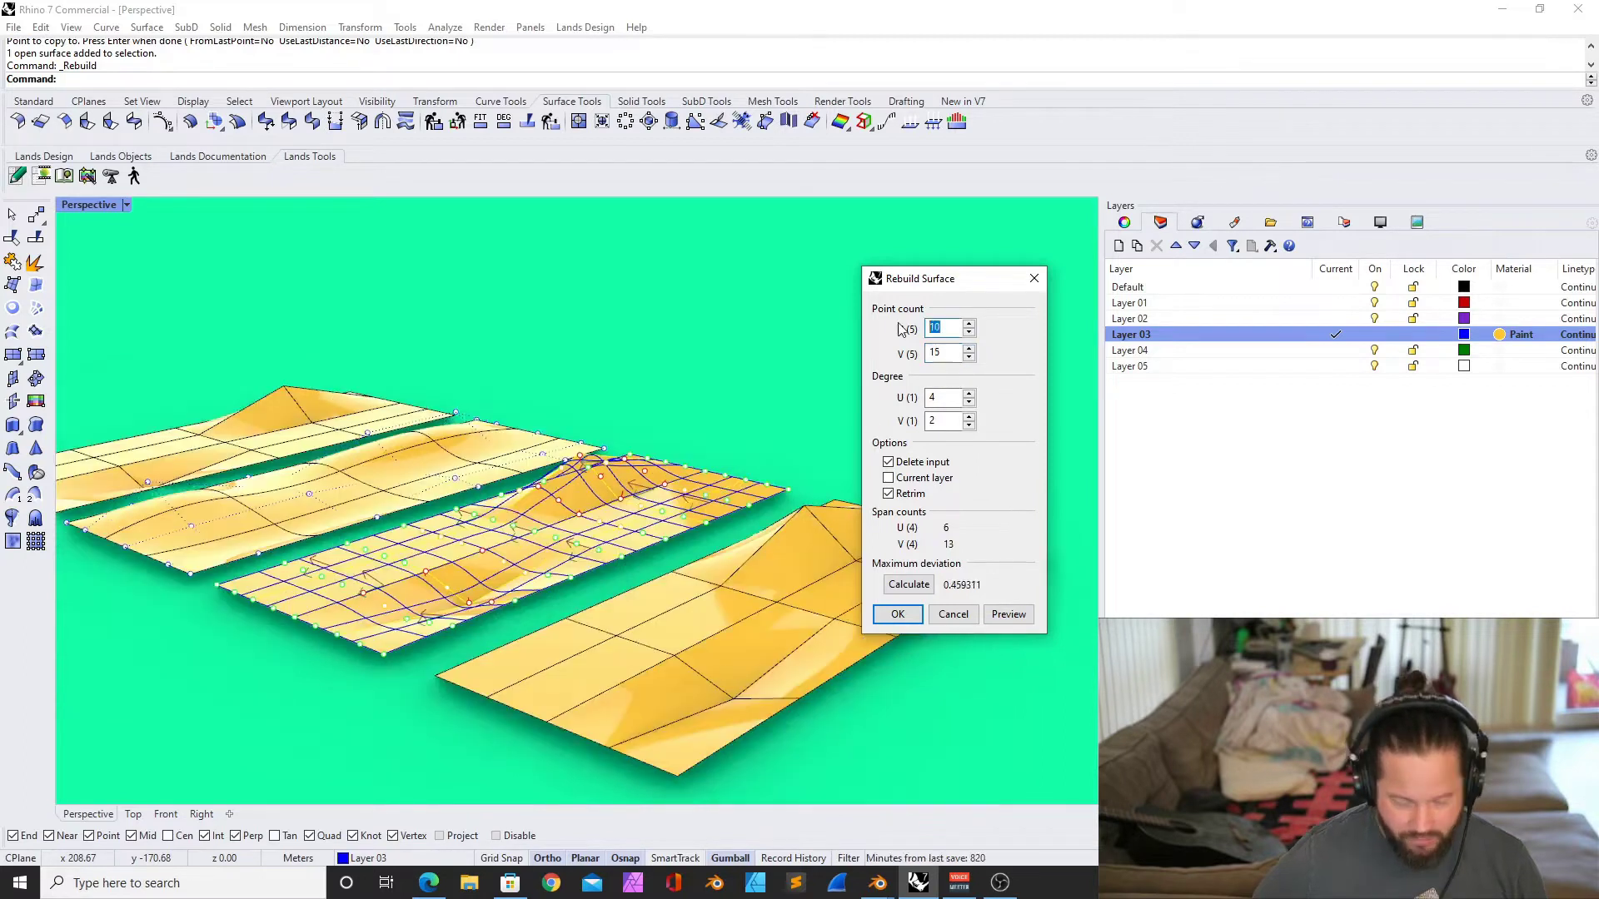
Preview the rebuild with a dense point count of 89 in U and 50 in V, and inspect the resulting mesh of isocurves
text(100)
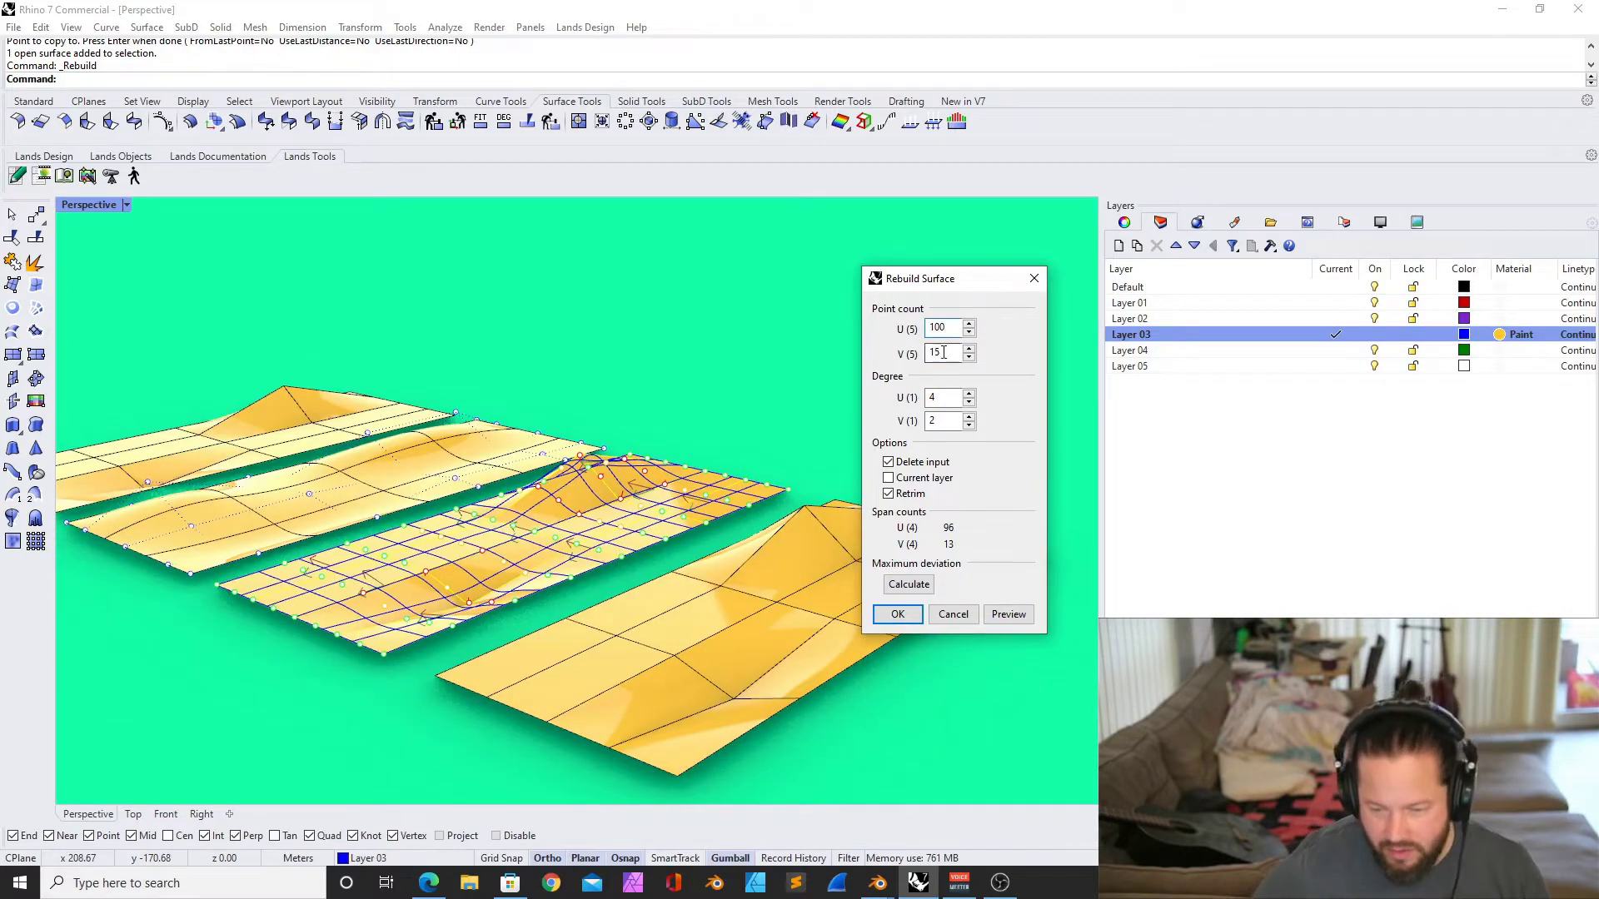
text(5)
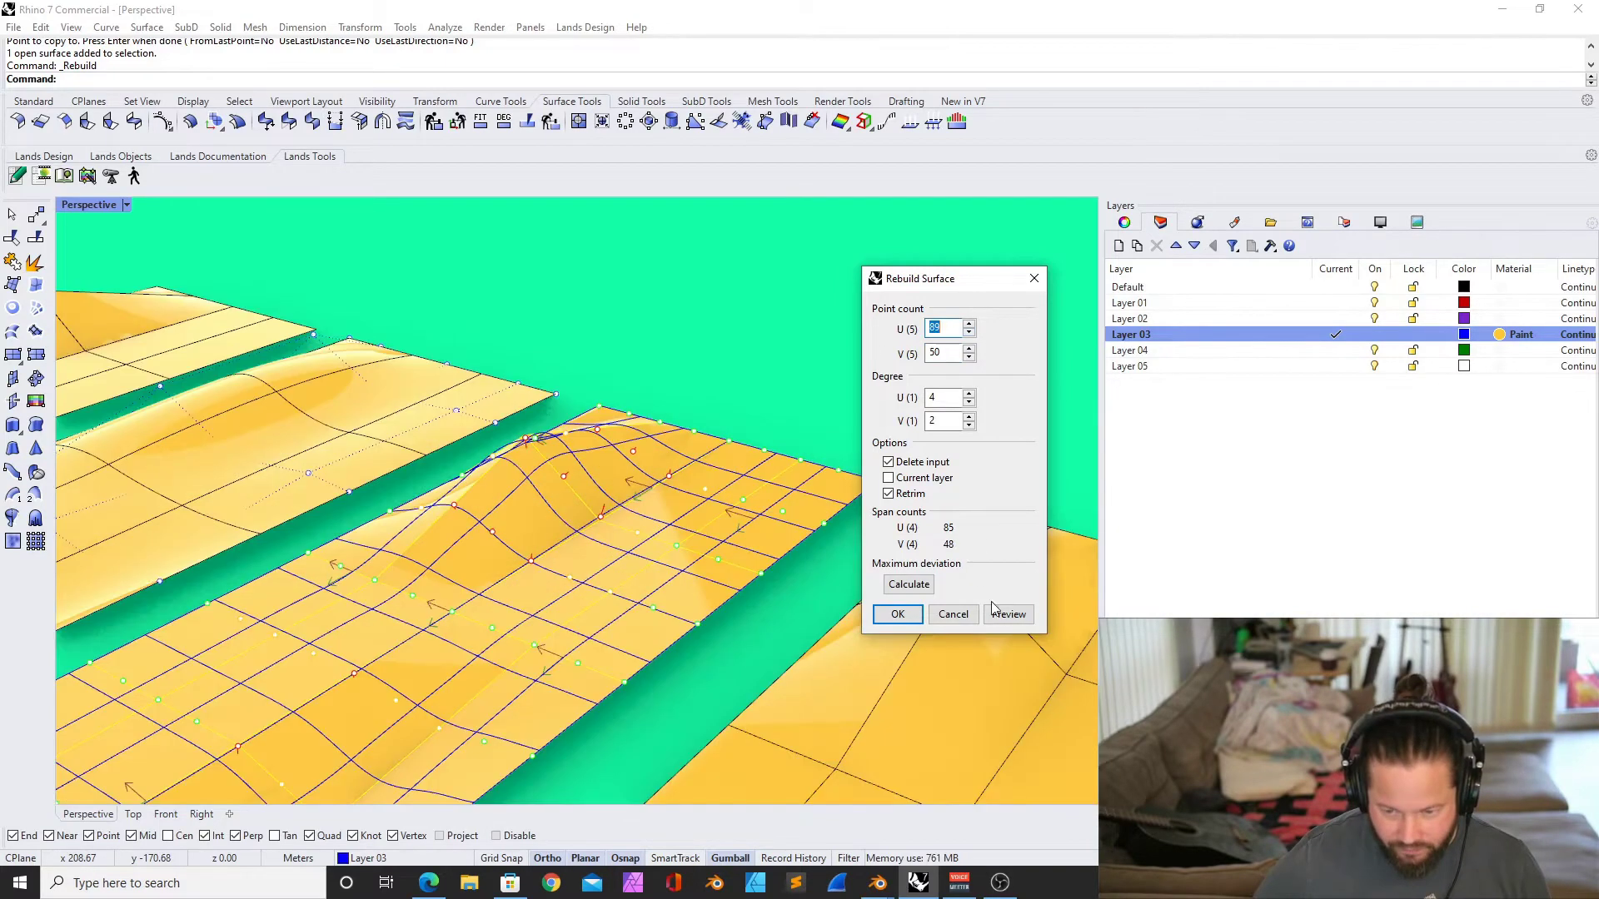
click(1014, 616)
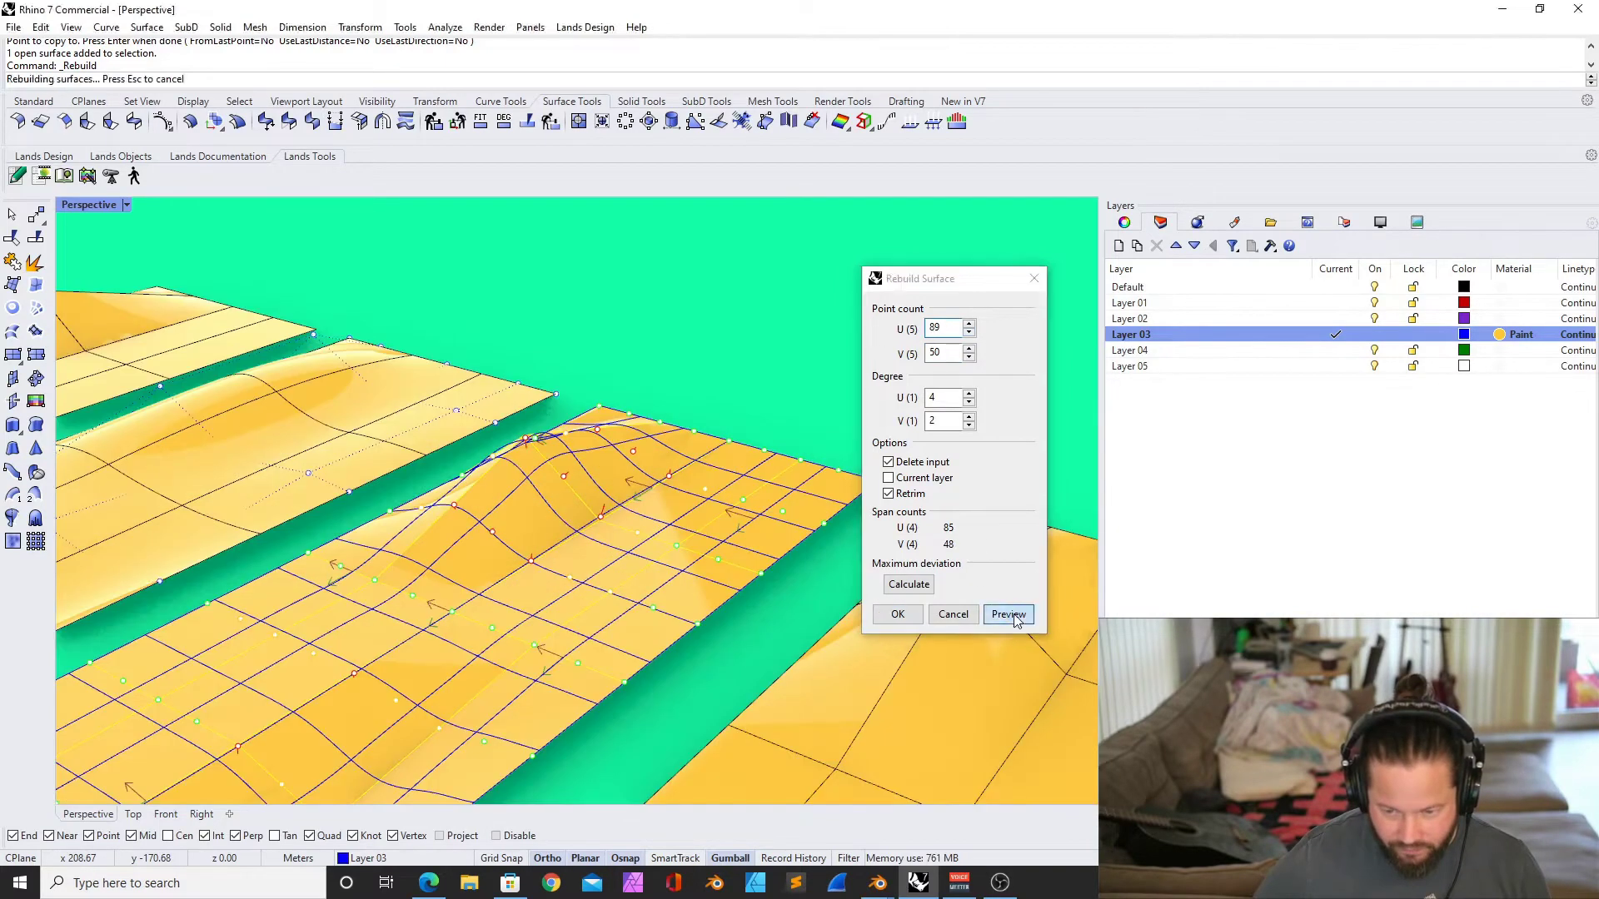
right_drag(499, 521, 433, 621)
scroll(553, 498, up, 7)
right_drag(508, 512, 488, 734)
Preview the rebuild with the point count lowered to 25 in U and raised to 100 in V
click(957, 327)
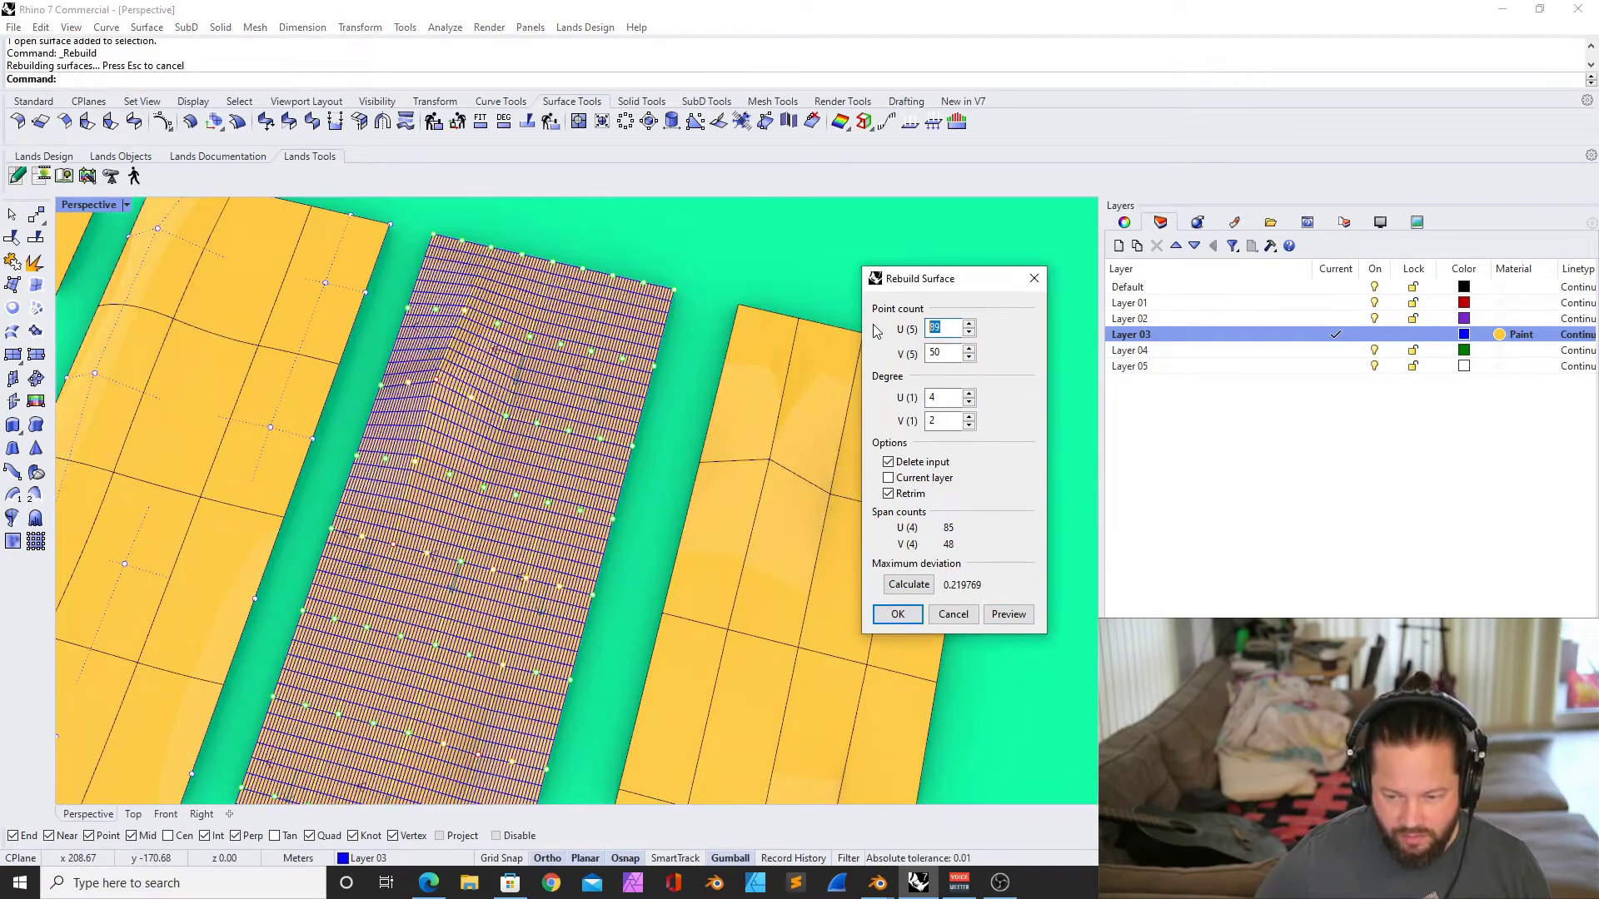
text(50)
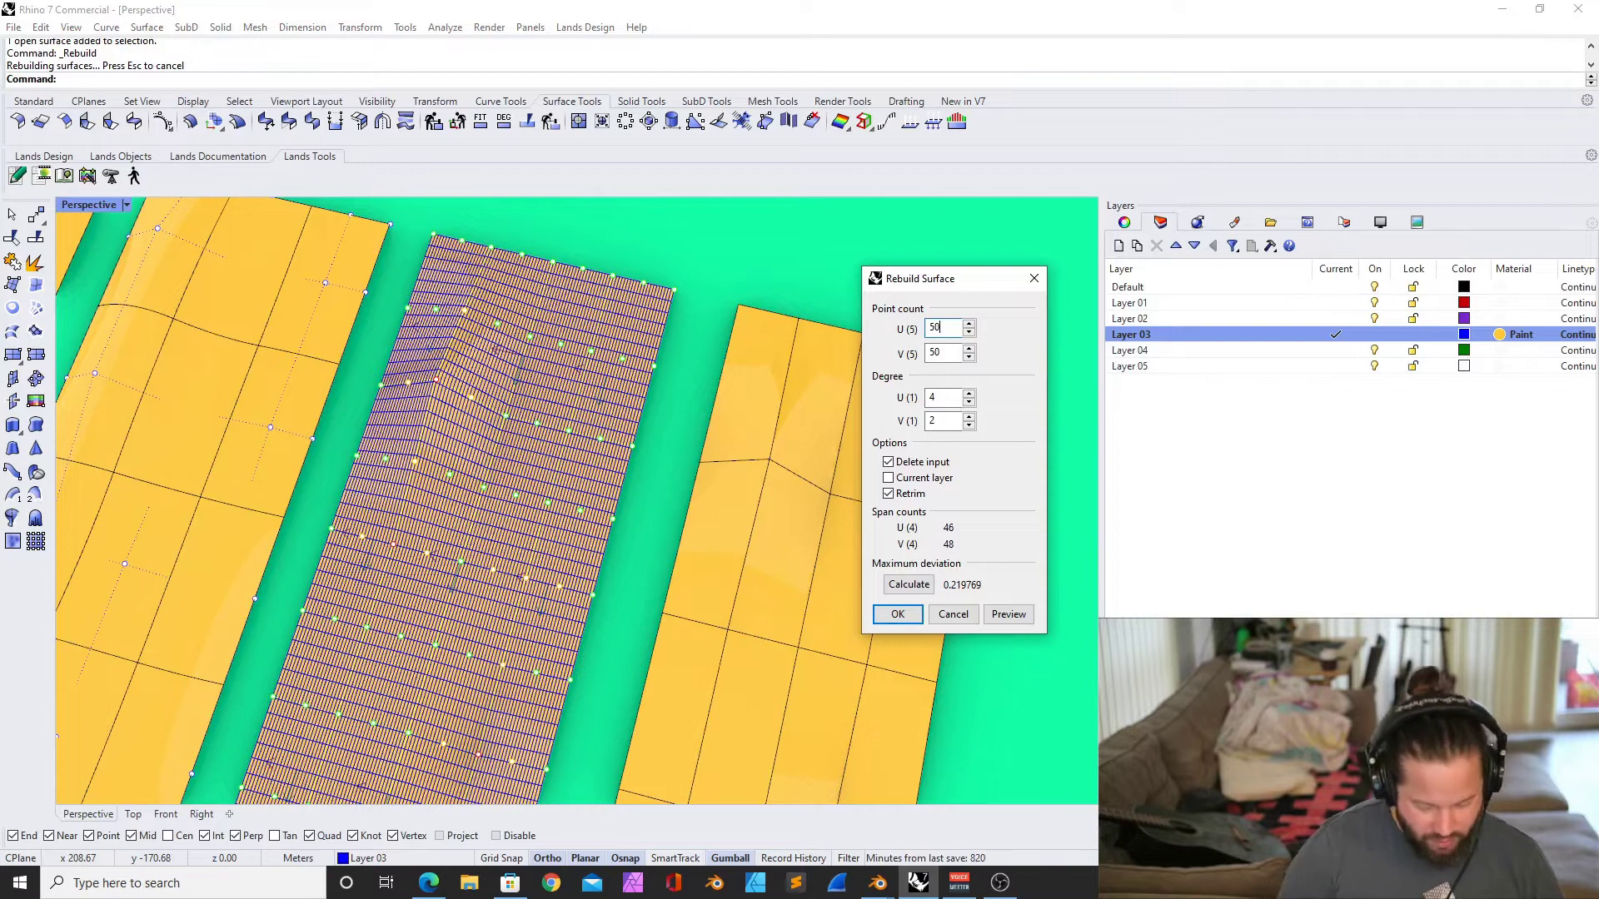
key(Tab)
text(100)
key(shift+Tab)
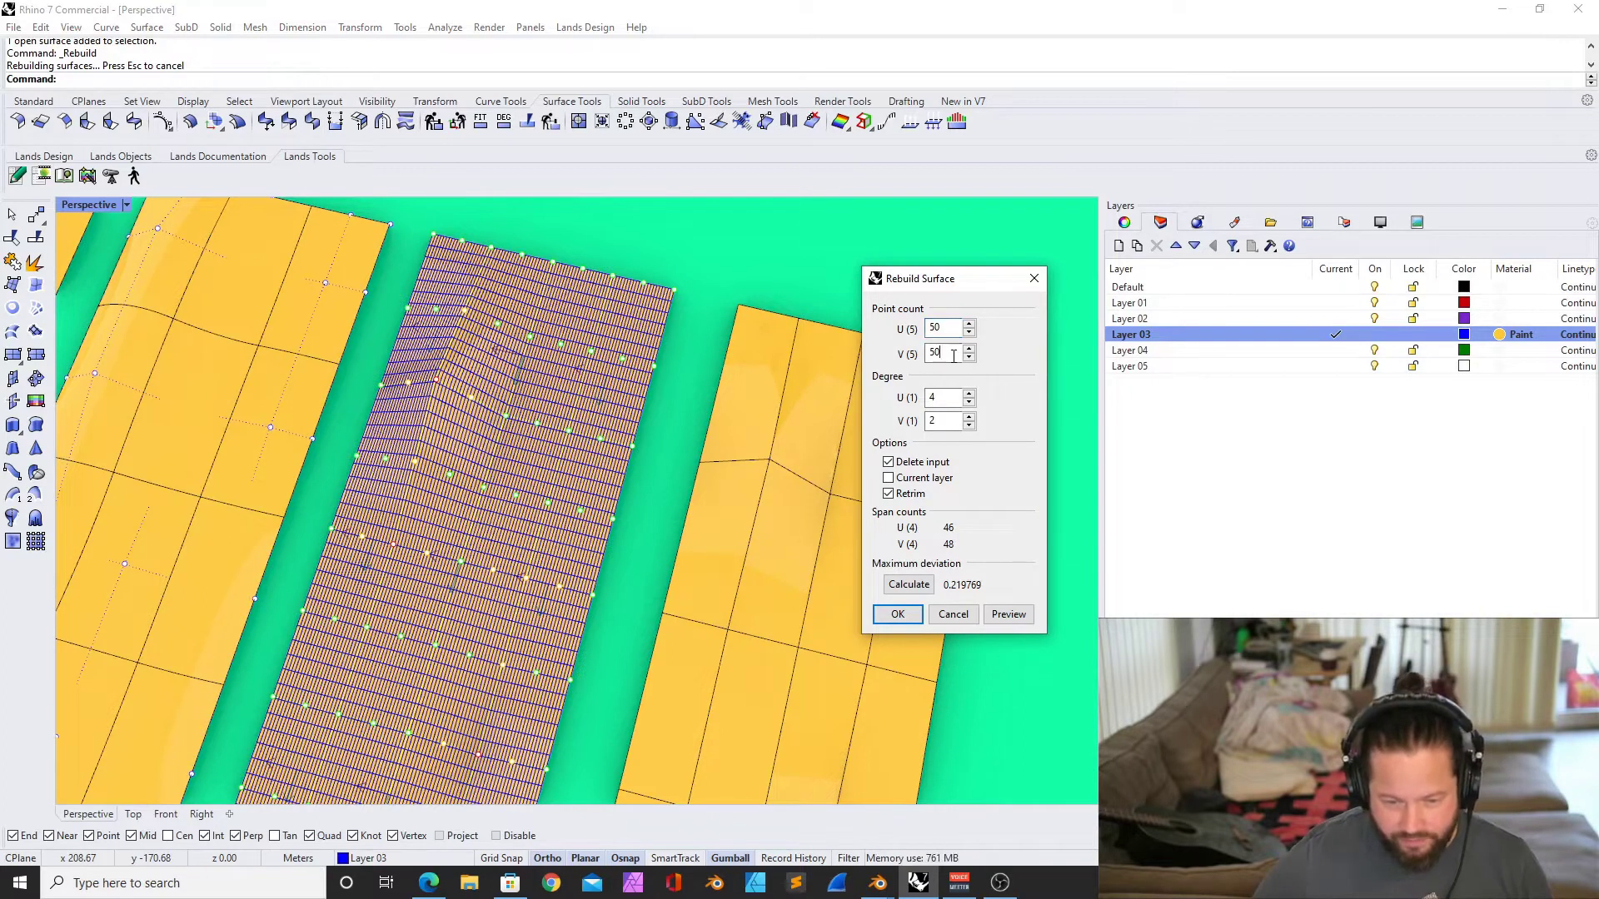
text(2)
key(Tab)
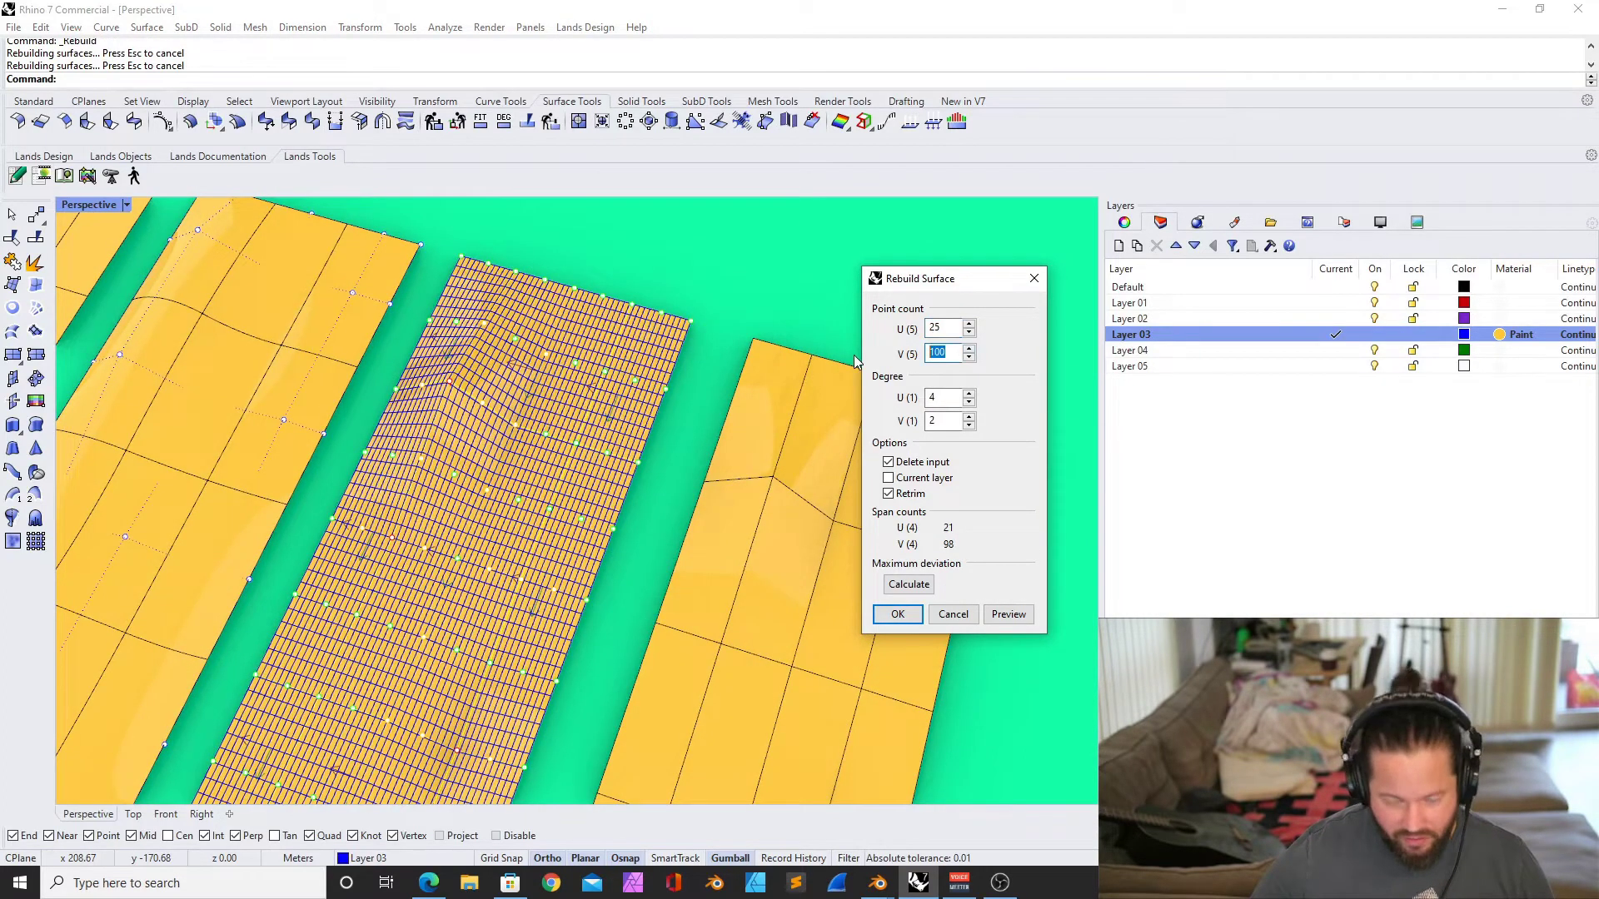
Set the rebuild V point count to 50 and compare the previewed mesh with the neighbouring surfaces
text(50)
right_drag(492, 574, 350, 574)
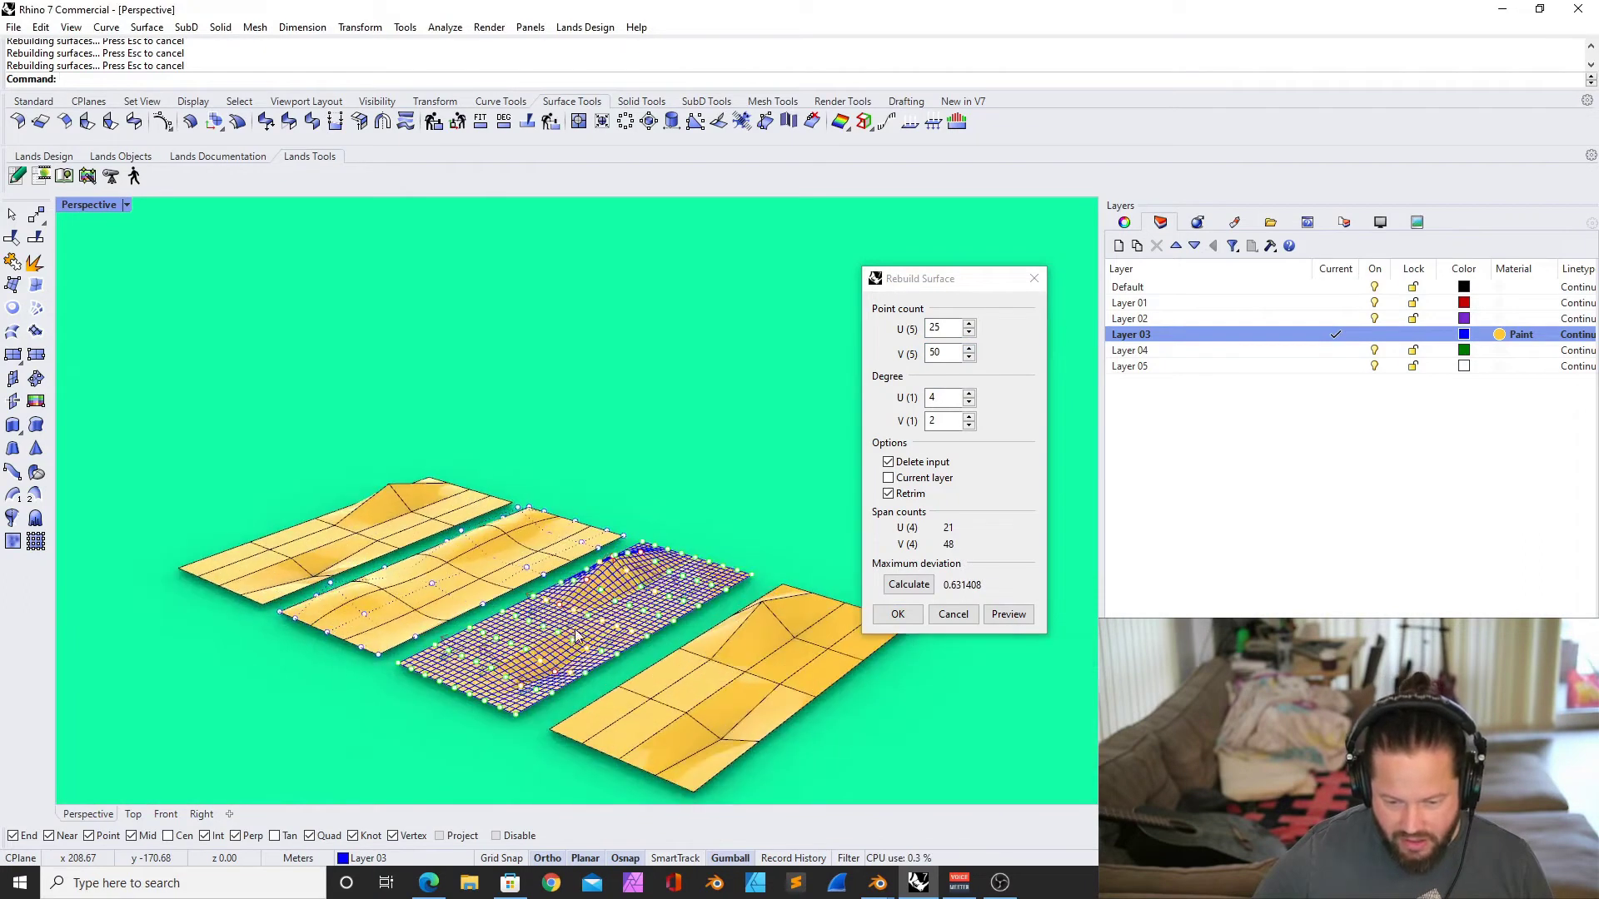
scroll(612, 573, up, 4)
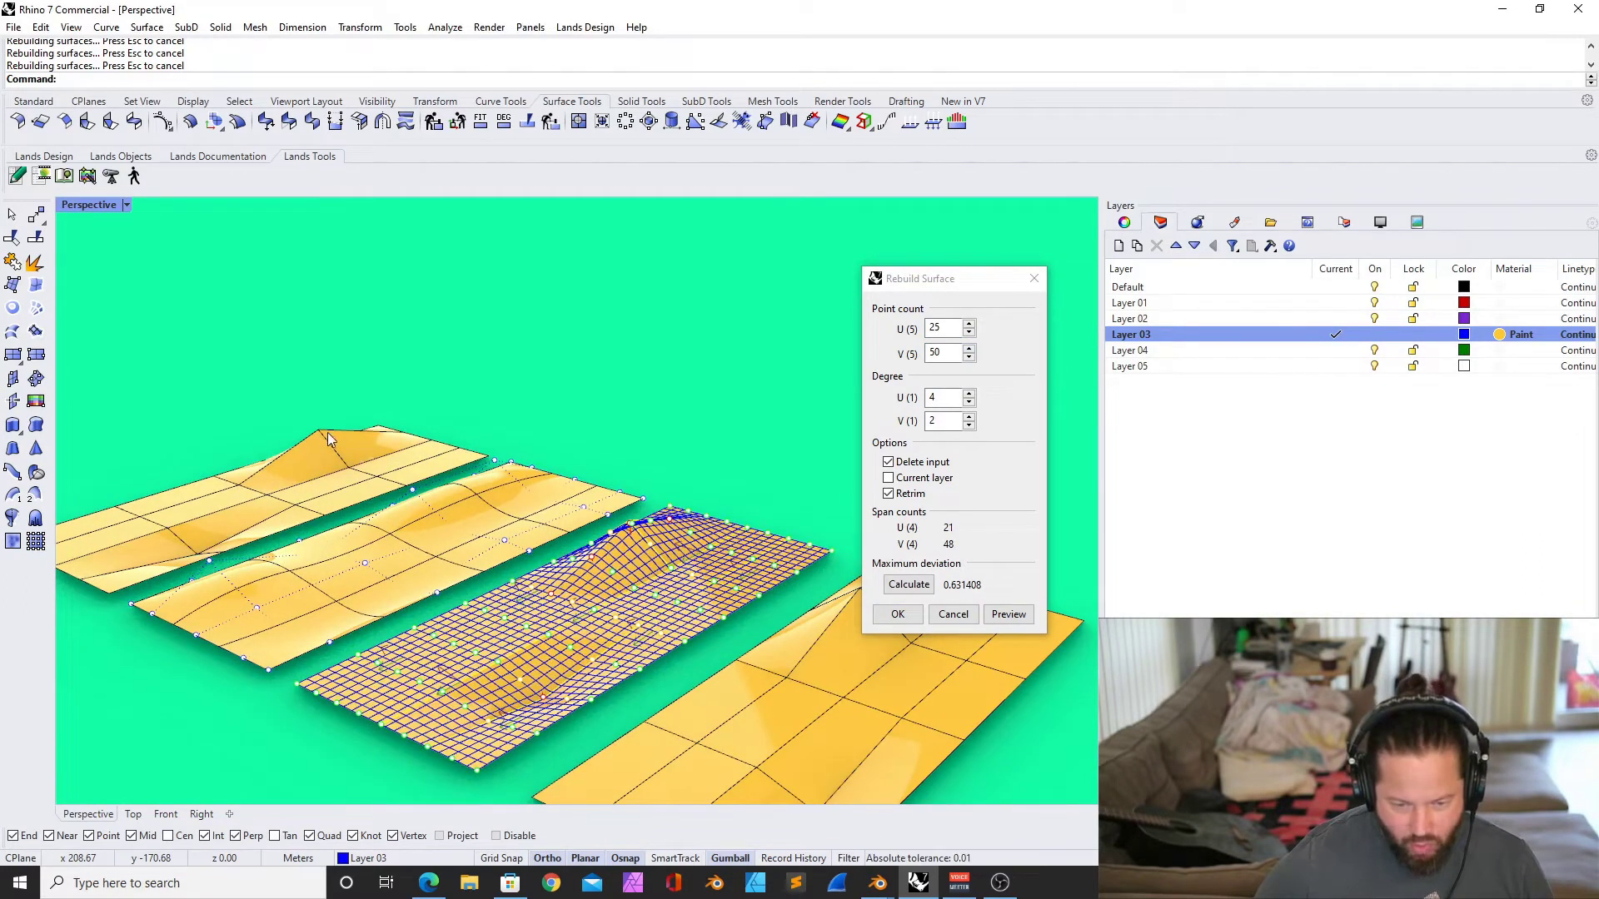
mouse_move(485, 539)
right_down()
mouse_move(504, 587)
mouse_move(493, 536)
right_up()
Try other U and V degrees between 2 and 5, and apply the rebuild with degree 4 in both directions
double_click(970, 416)
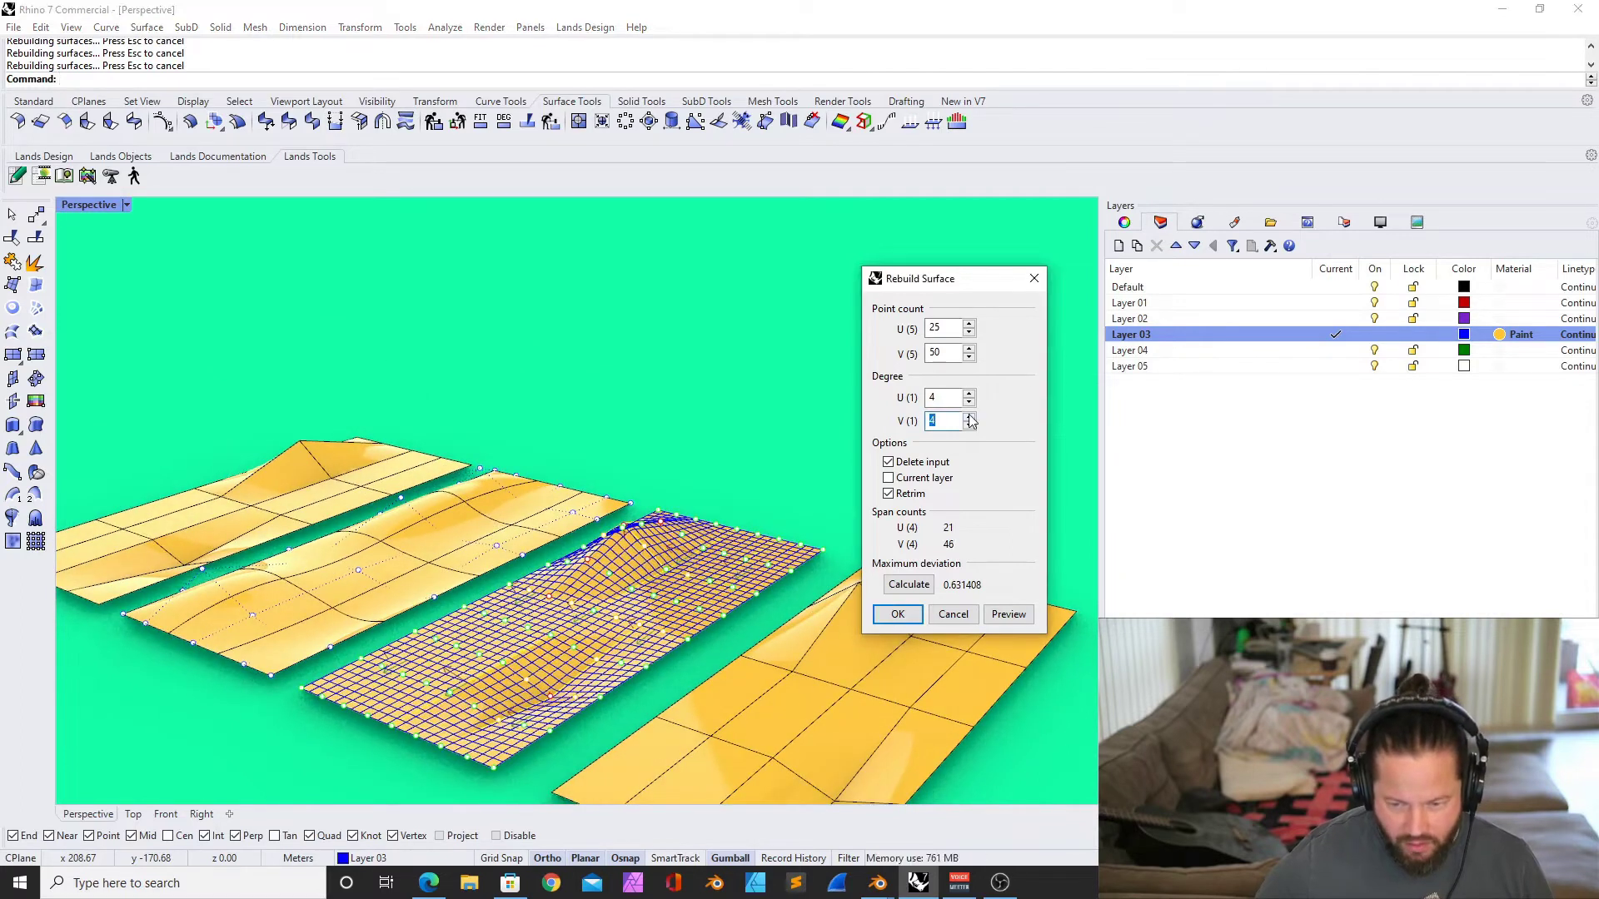
right_drag(607, 567, 831, 558)
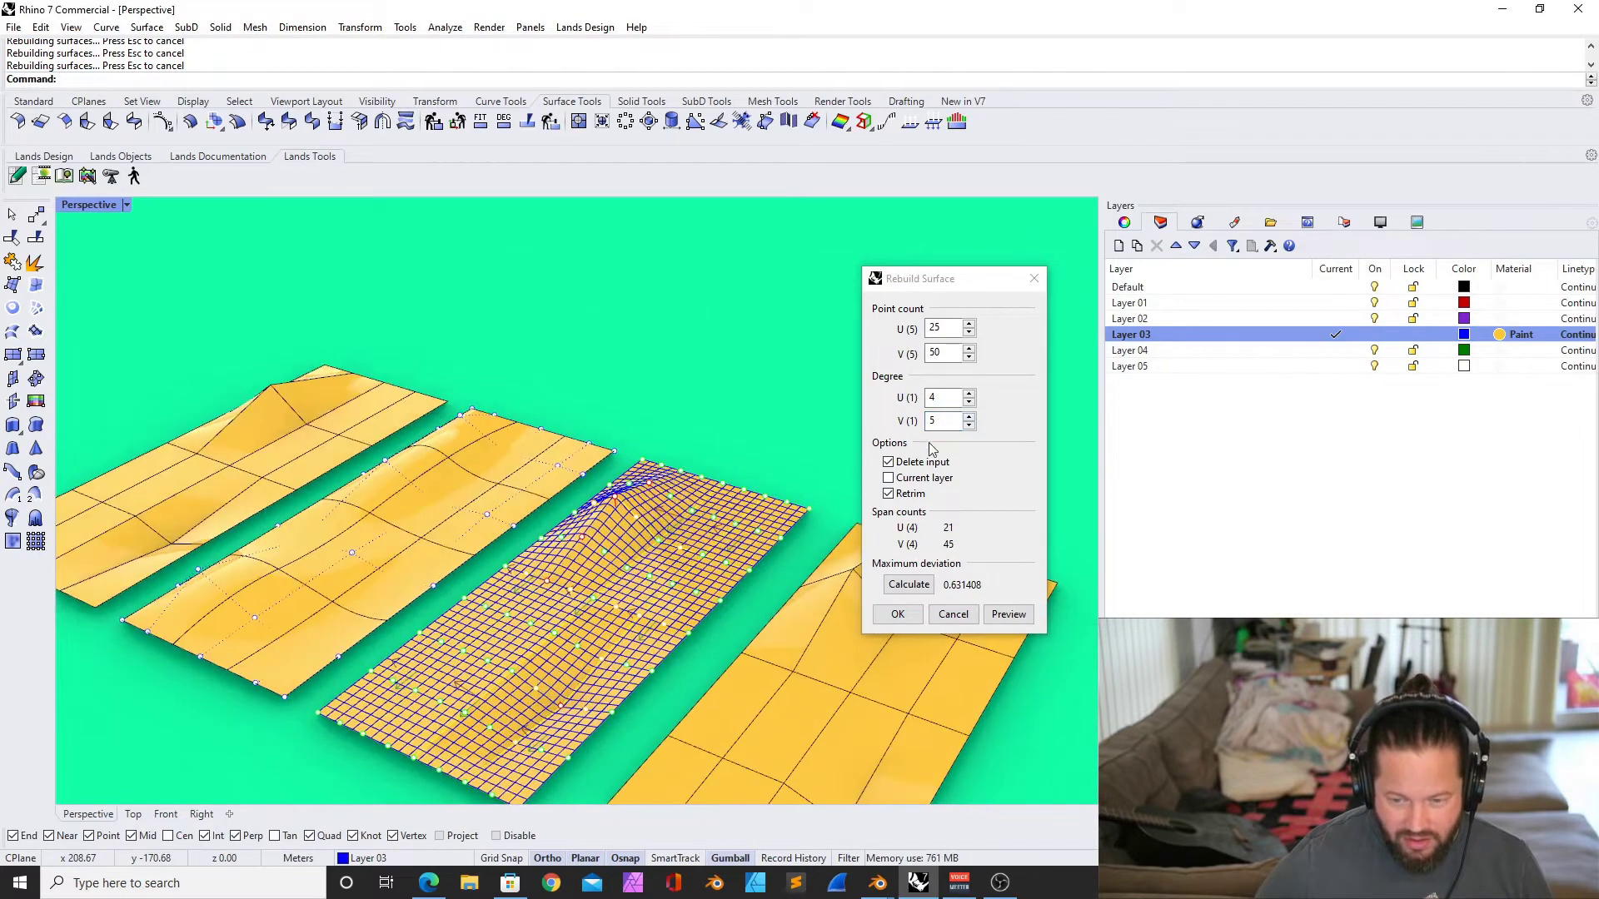
click(970, 426)
click(970, 426)
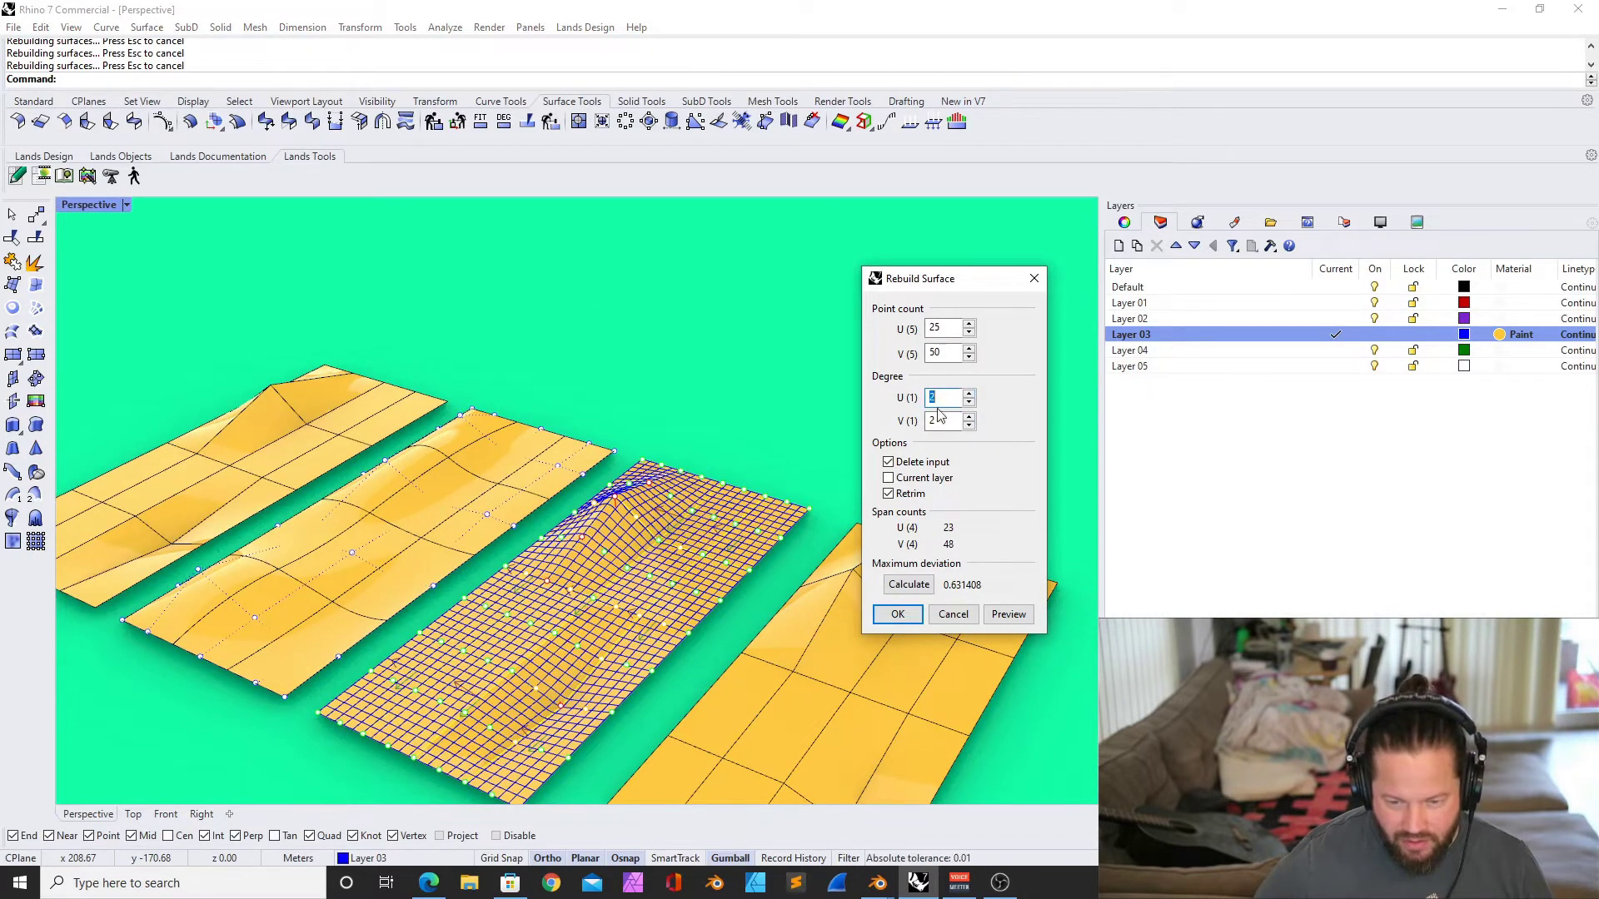
scroll(562, 449, up, 10)
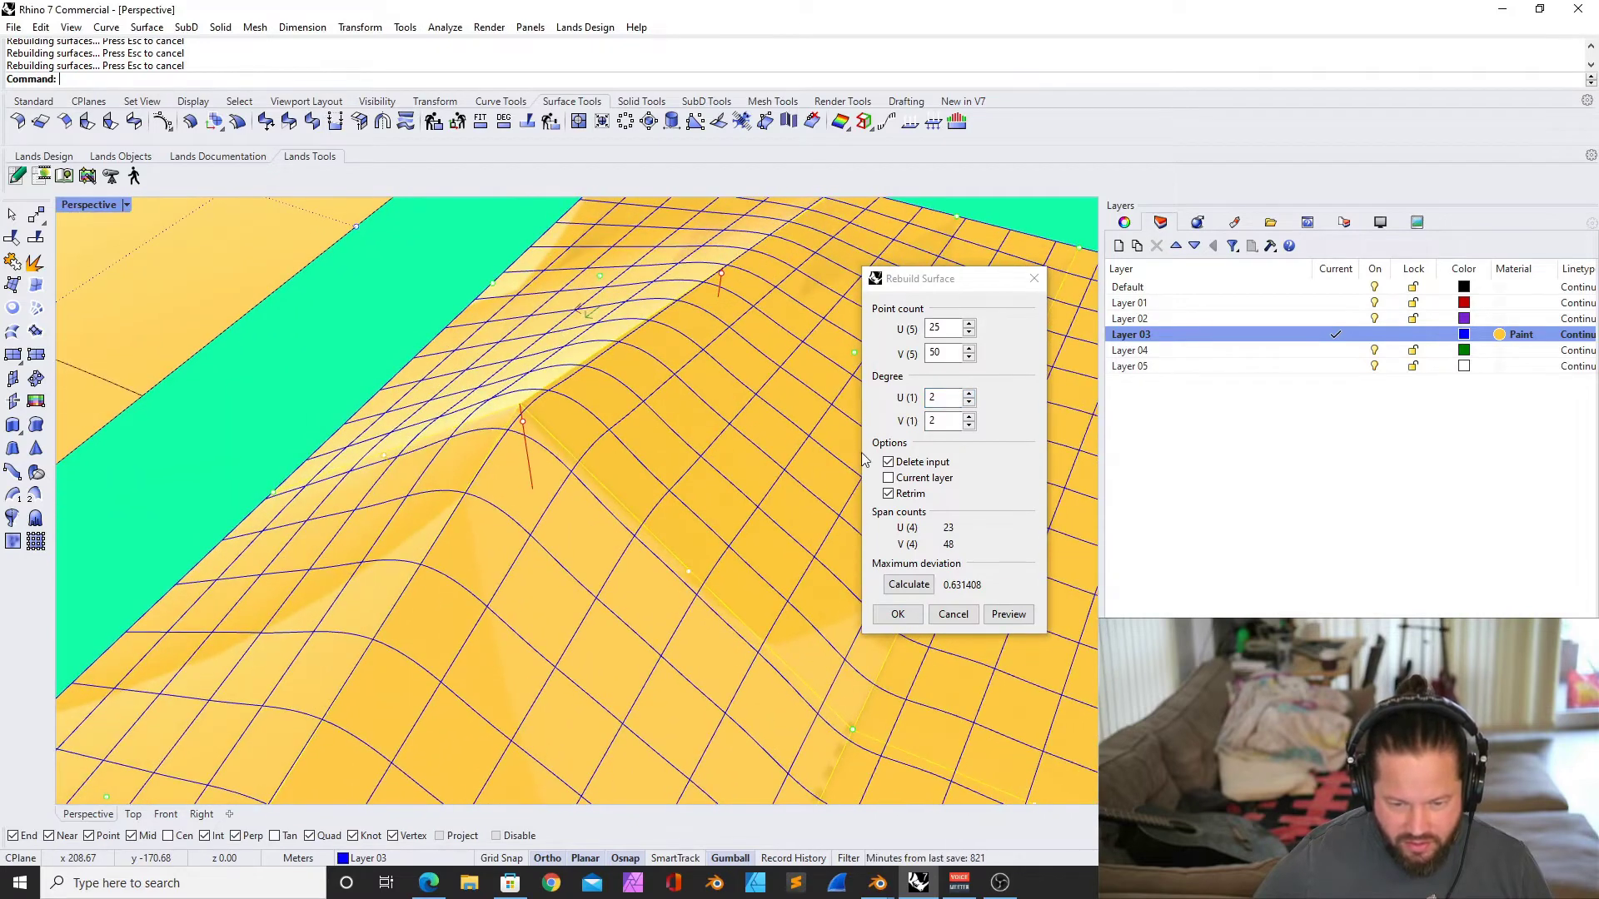
click(969, 394)
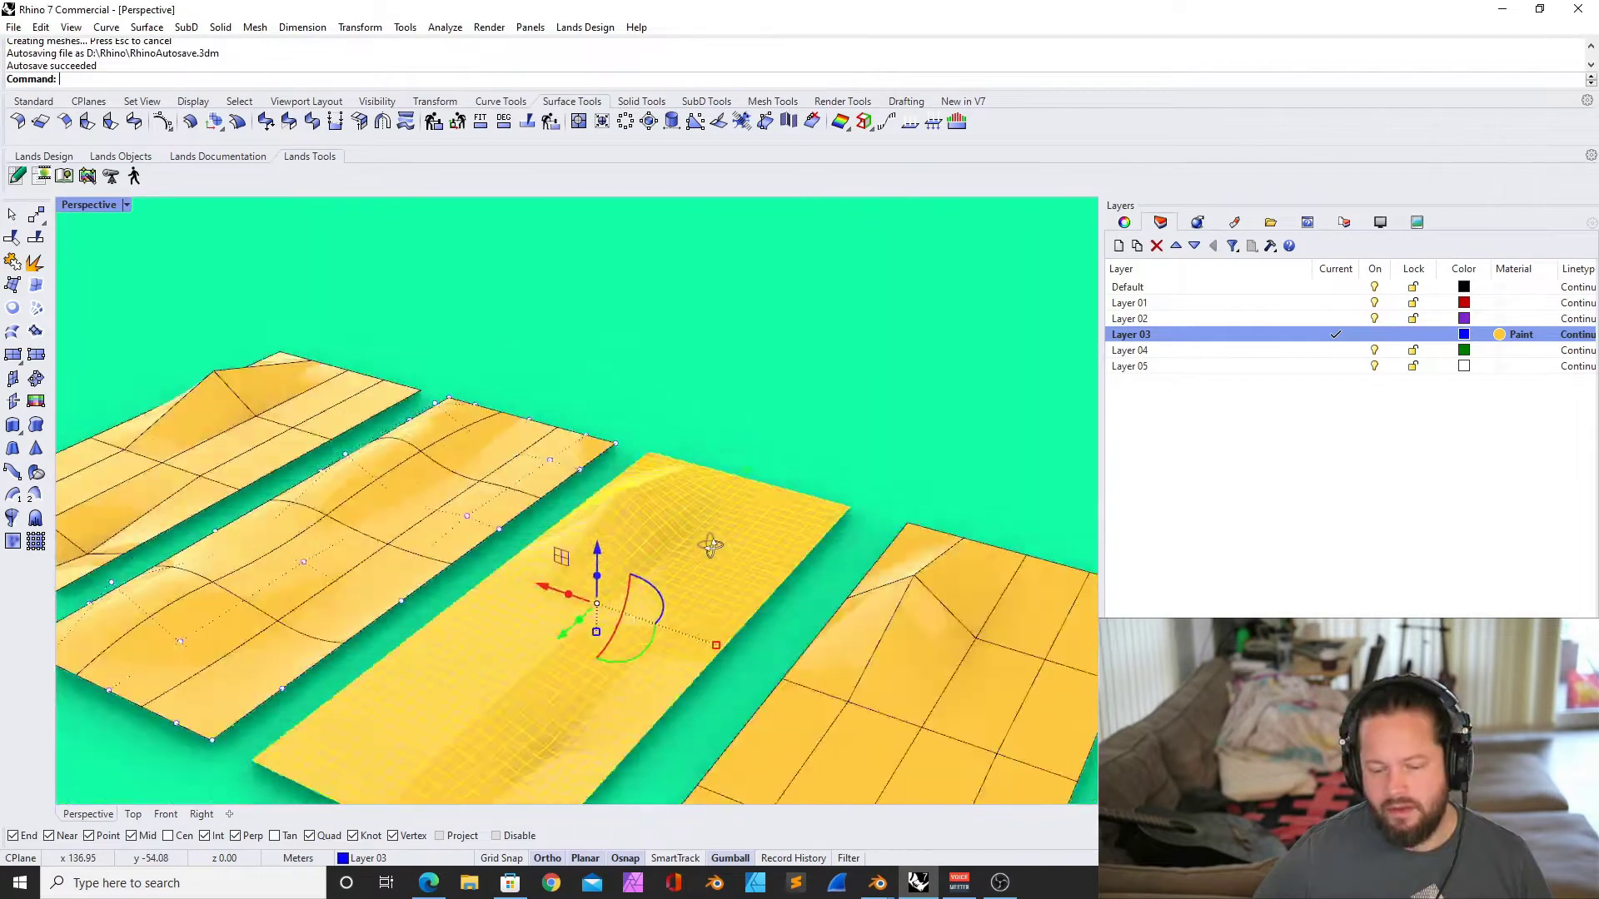
Compare the densely rebuilt copy with the original and the smoother rebuilt surface beside it from several angles
right_drag(711, 546, 678, 510)
scroll(438, 493, down, 6)
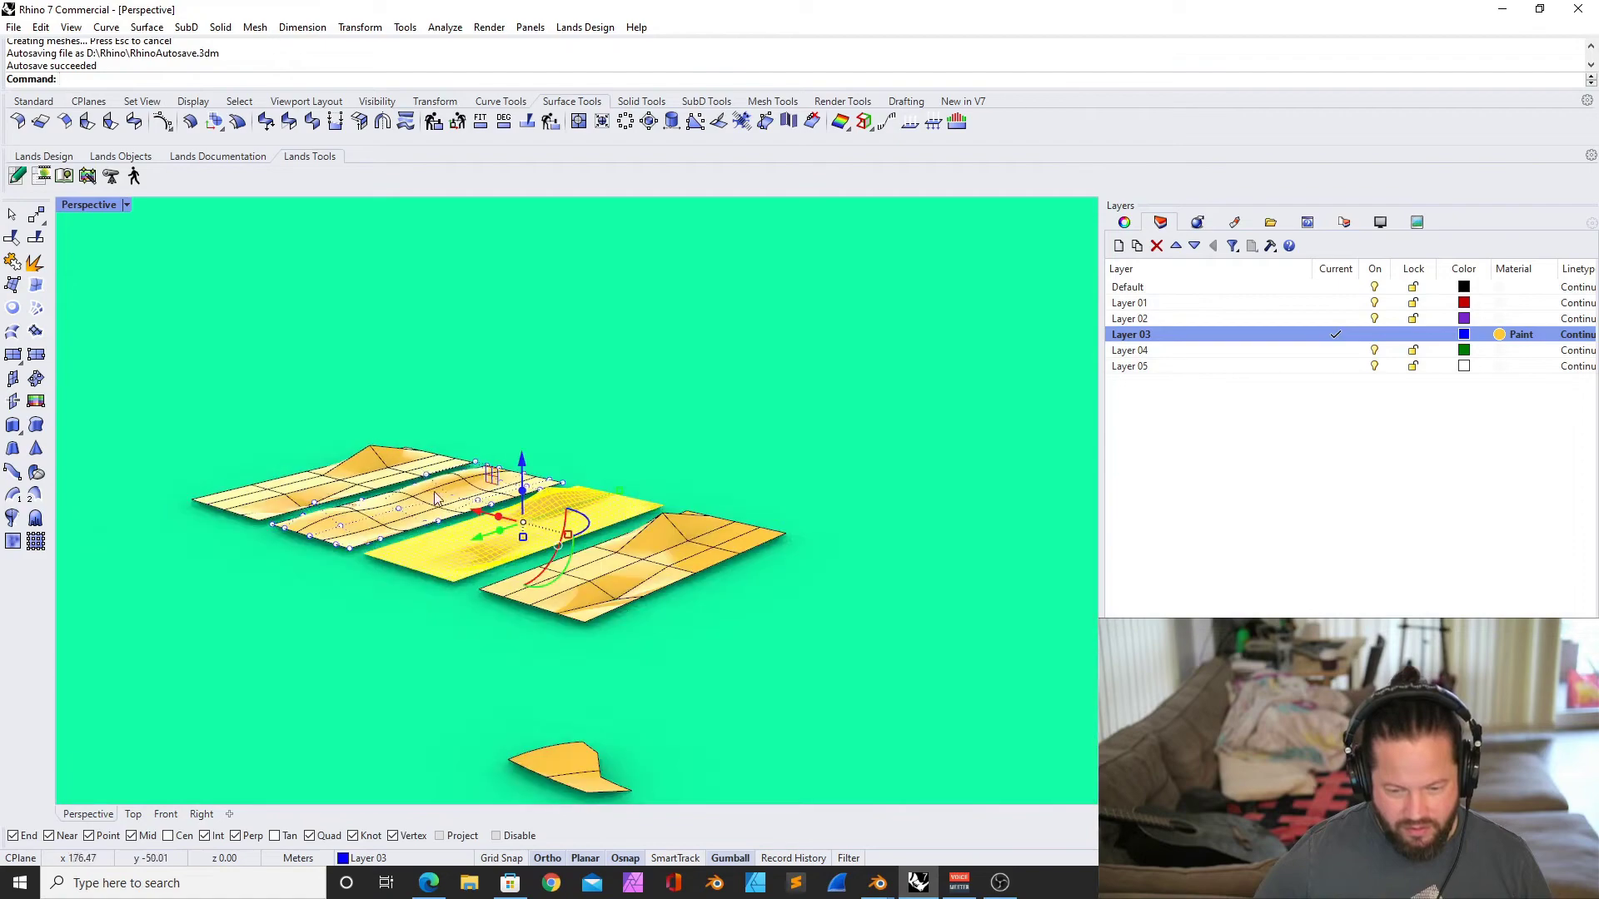
scroll(521, 529, up, 6)
right_drag(438, 493, 649, 521)
click(653, 345)
click(552, 528)
scroll(495, 482, up, 5)
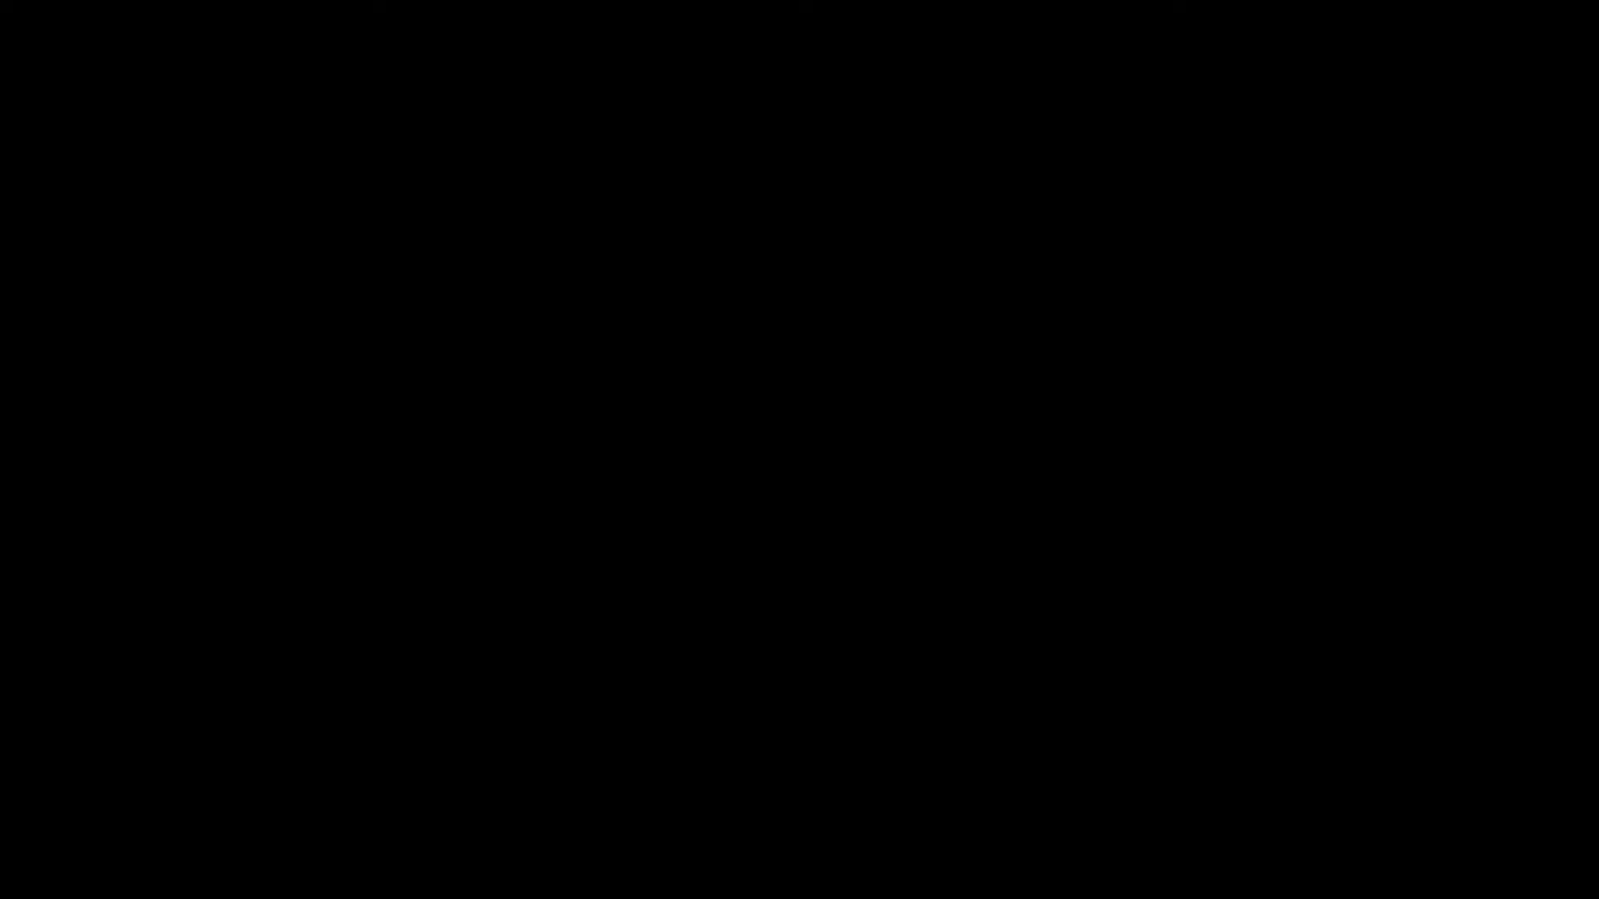
Undo the last rebuild of the third surface
key(ctrl+z)
scroll(598, 548, up, 5)
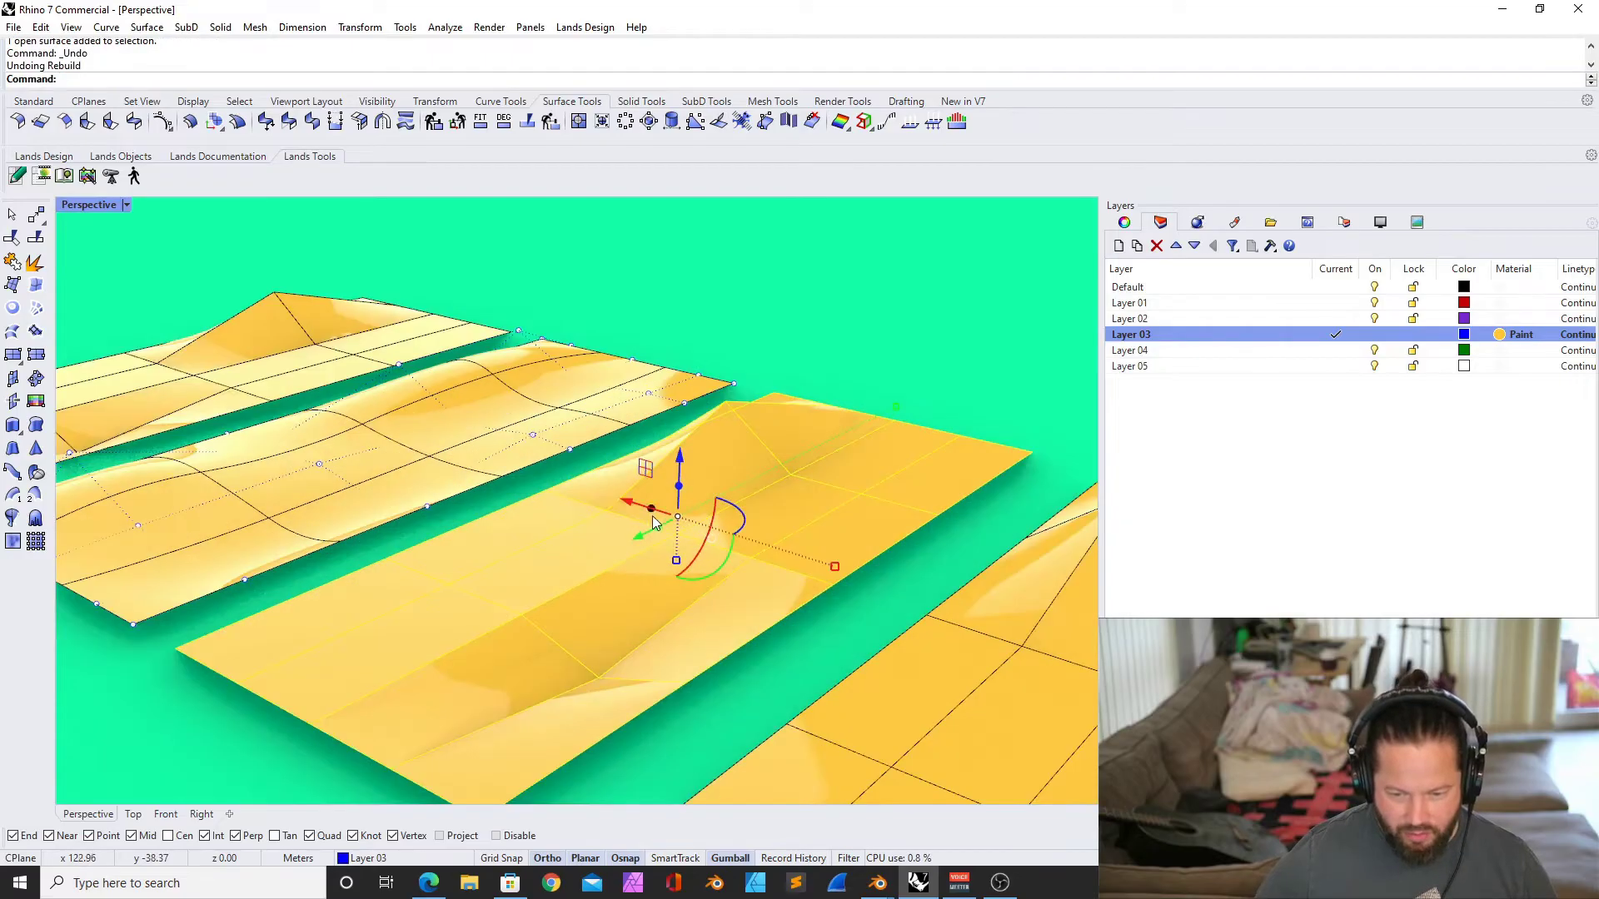
click(637, 505)
key(Escape)
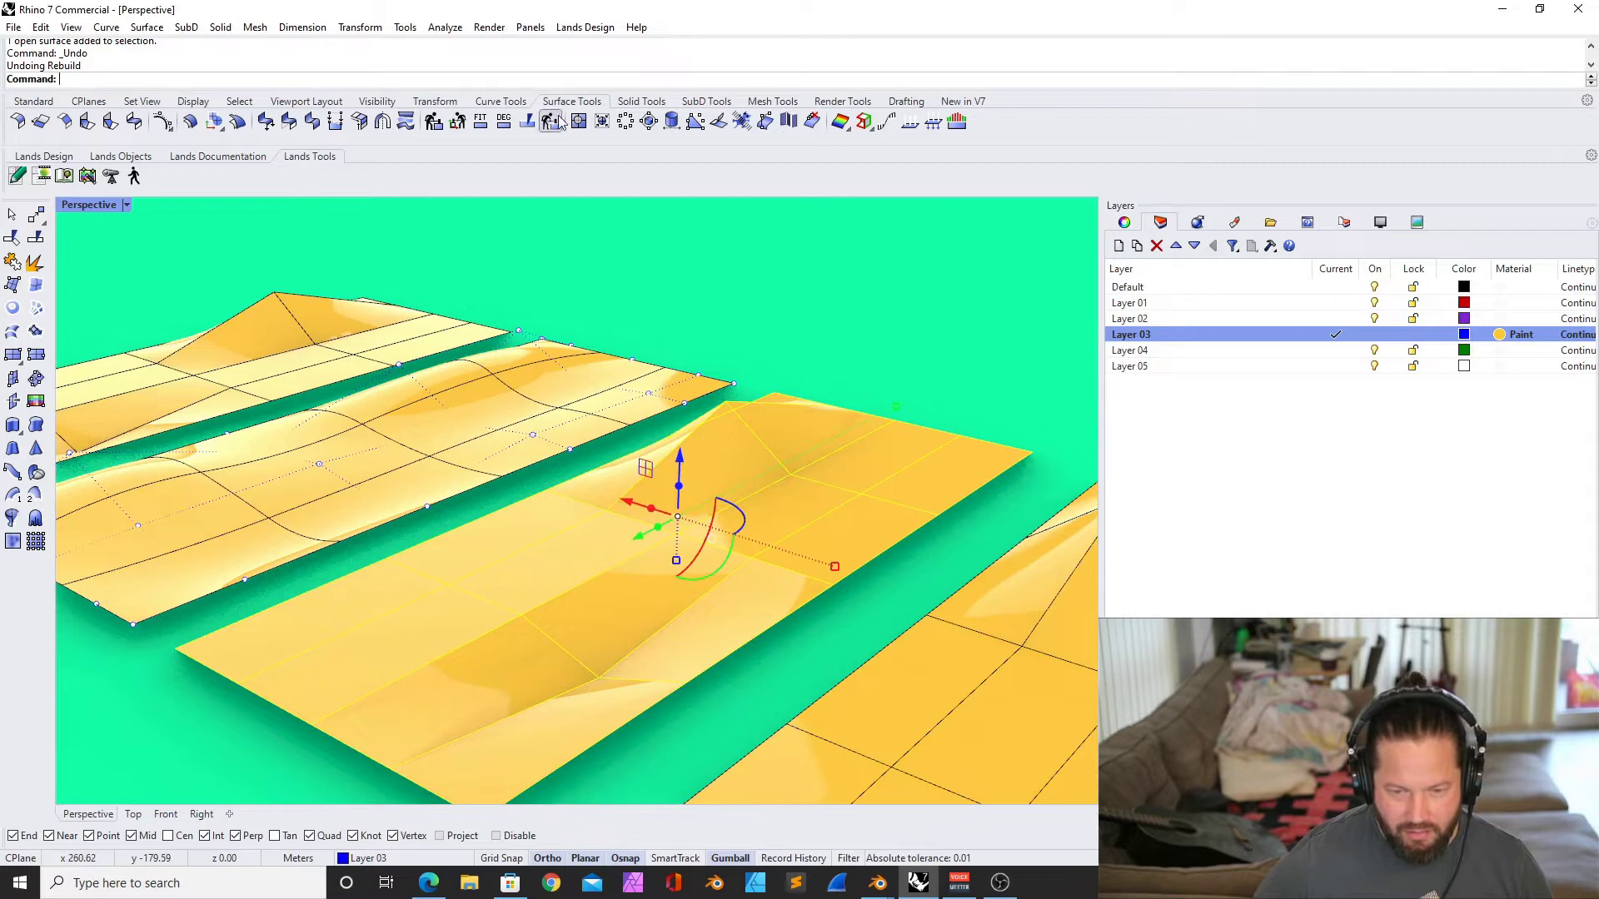
Rebuild the third surface with 15 U and 30 V points, using degree 4 in both directions
click(432, 123)
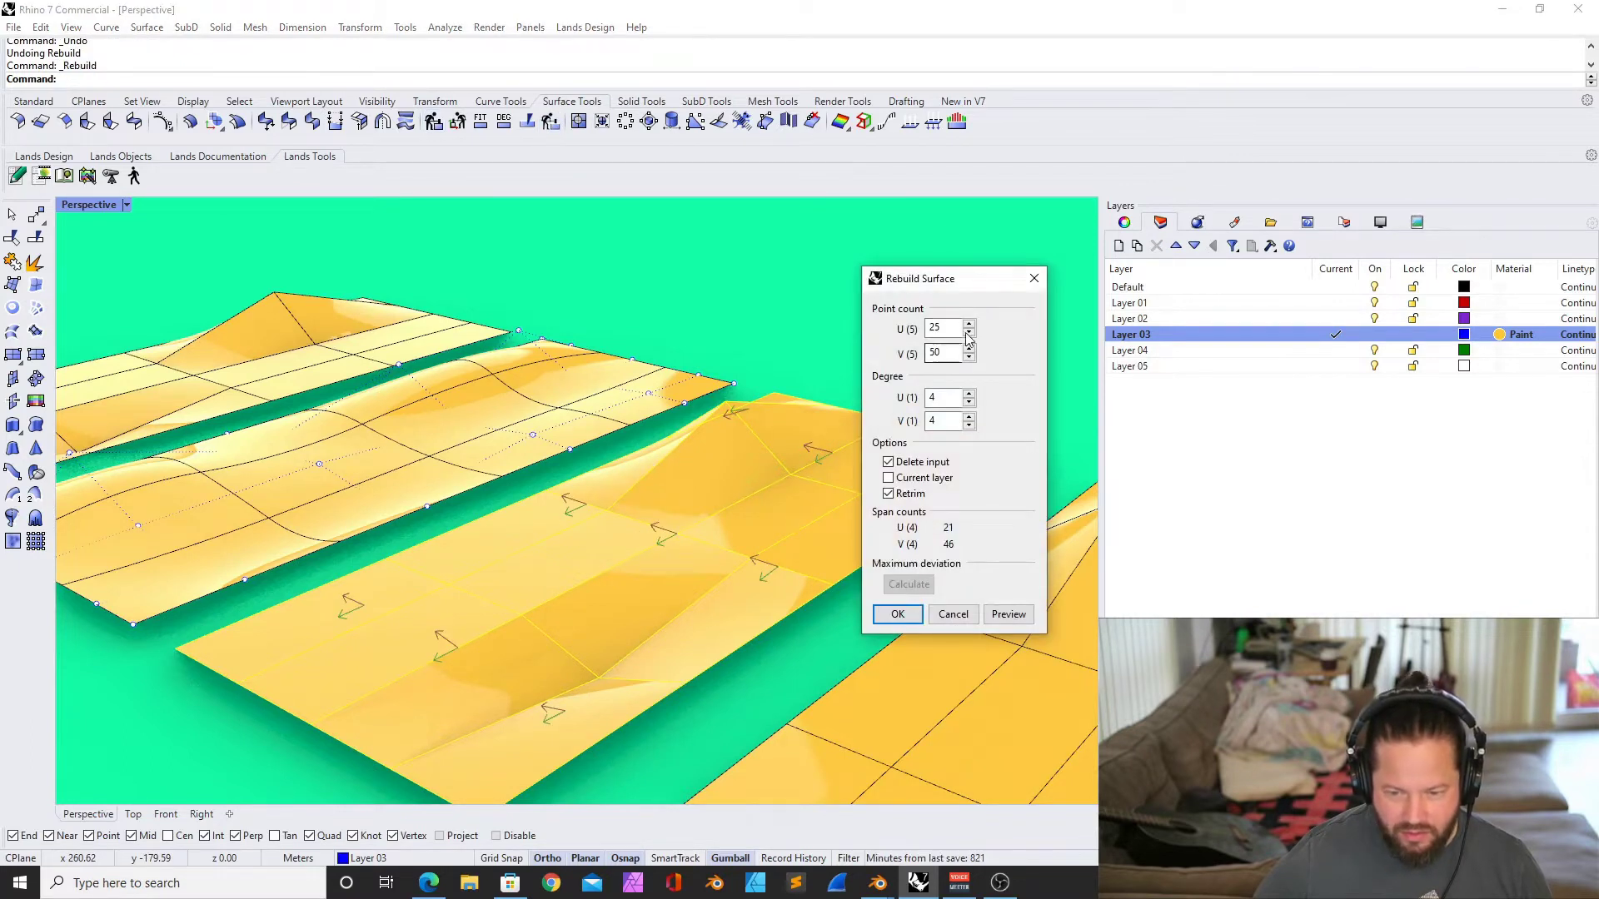
double_click(945, 330)
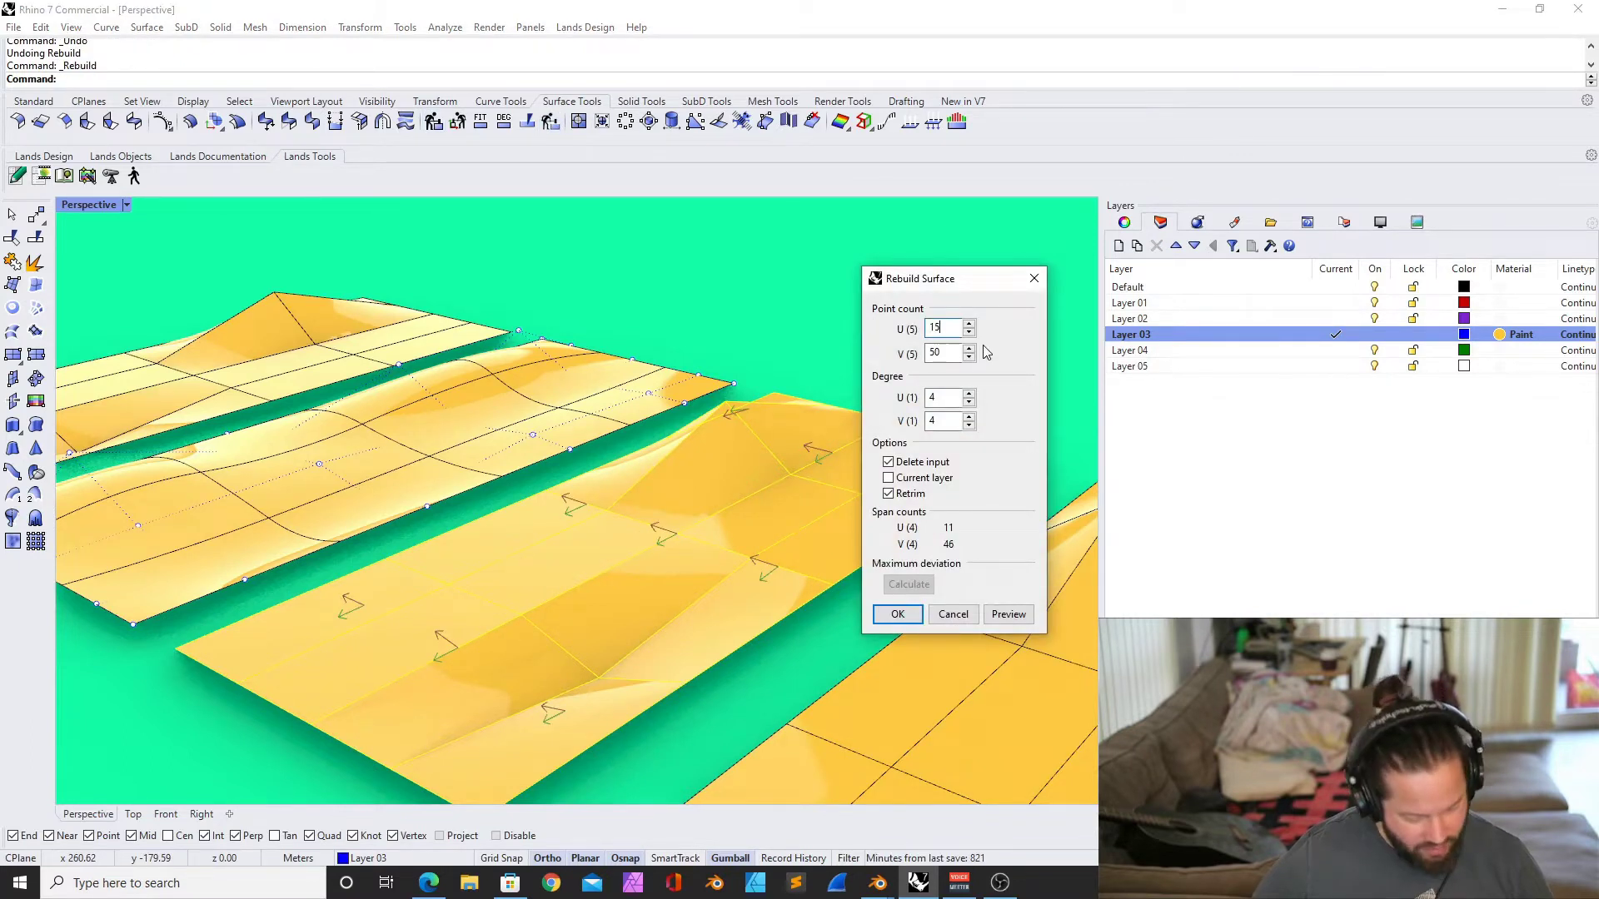
double_click(947, 352)
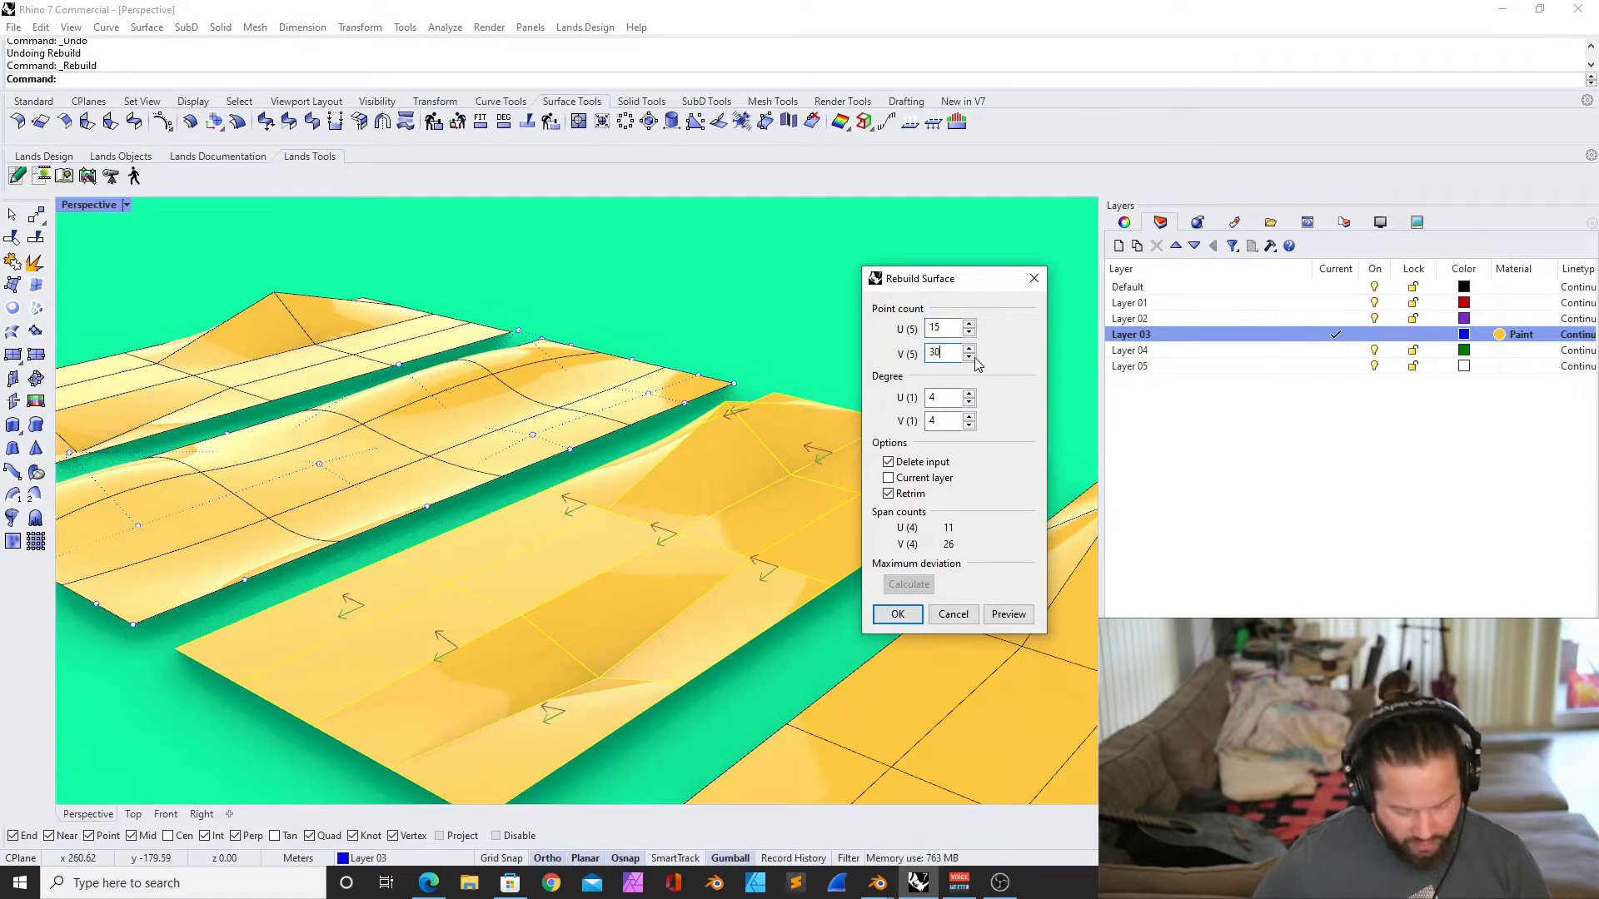
key(Return)
click(1007, 615)
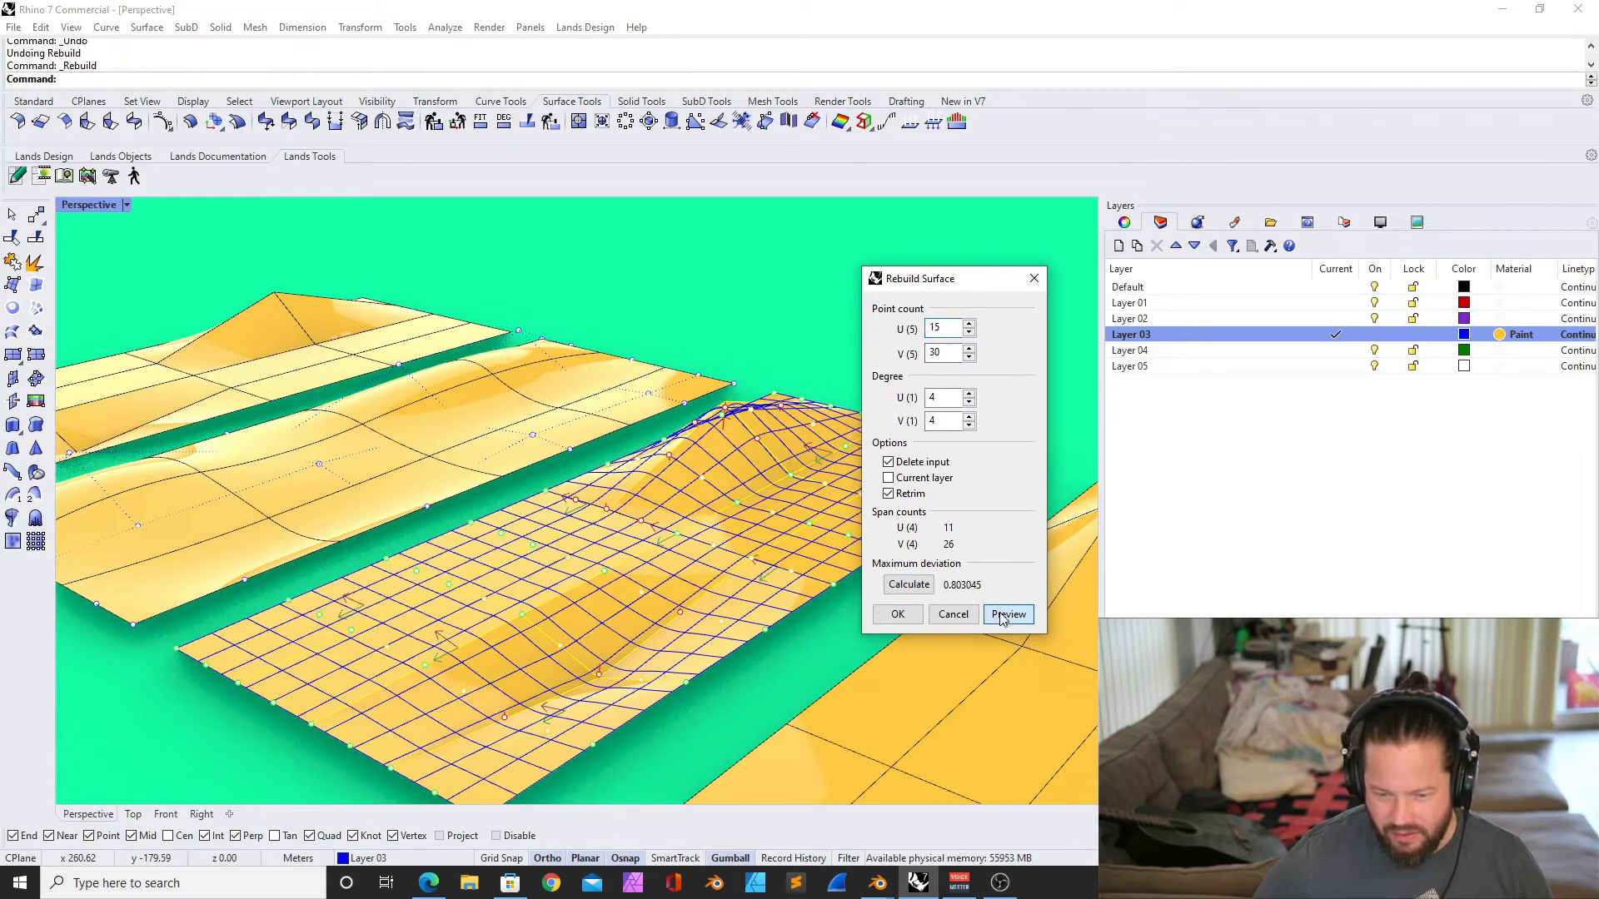
click(896, 620)
Preview the same rebuild on the fourth surface and review the Delete input and Retrim options
right_drag(575, 528, 600, 590)
scroll(693, 533, down, 3)
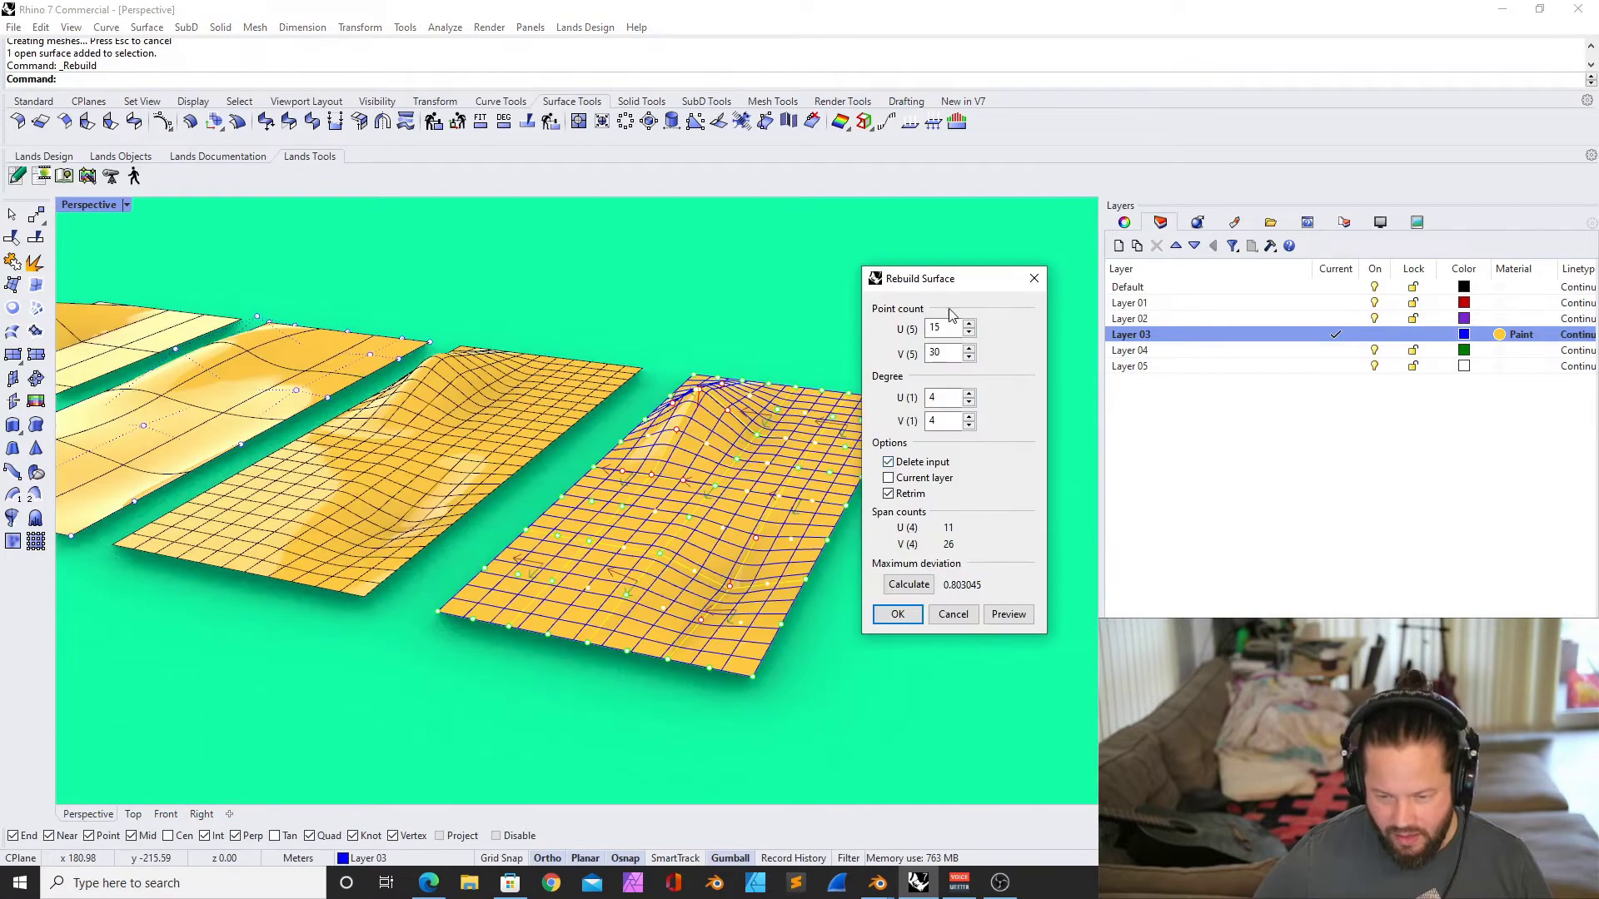
drag(960, 273, 1038, 253)
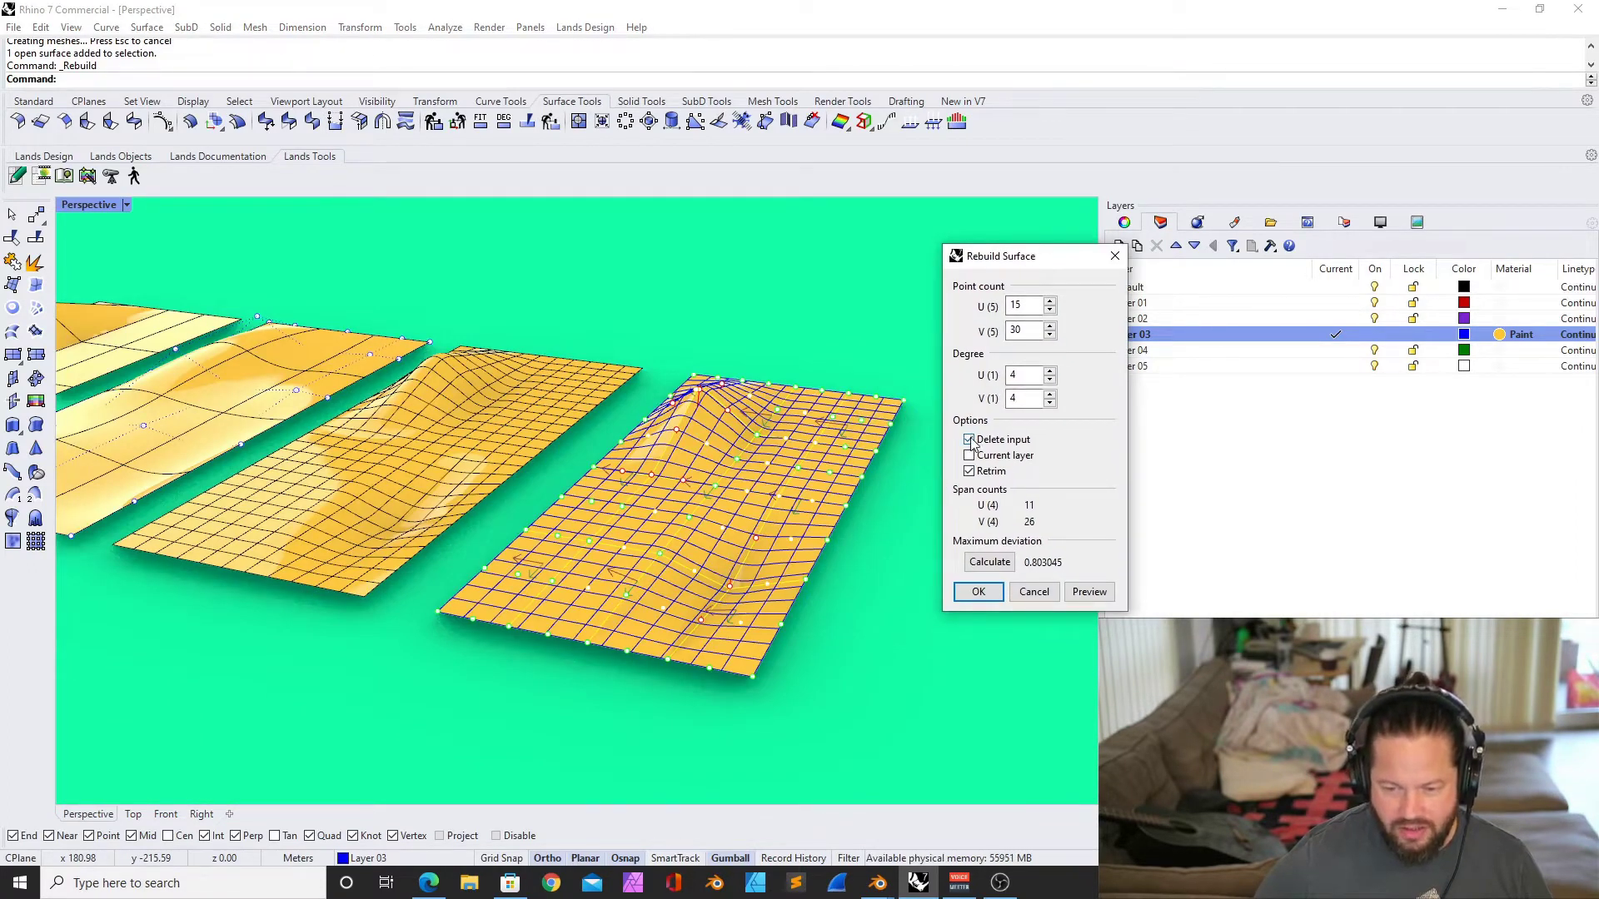
click(969, 471)
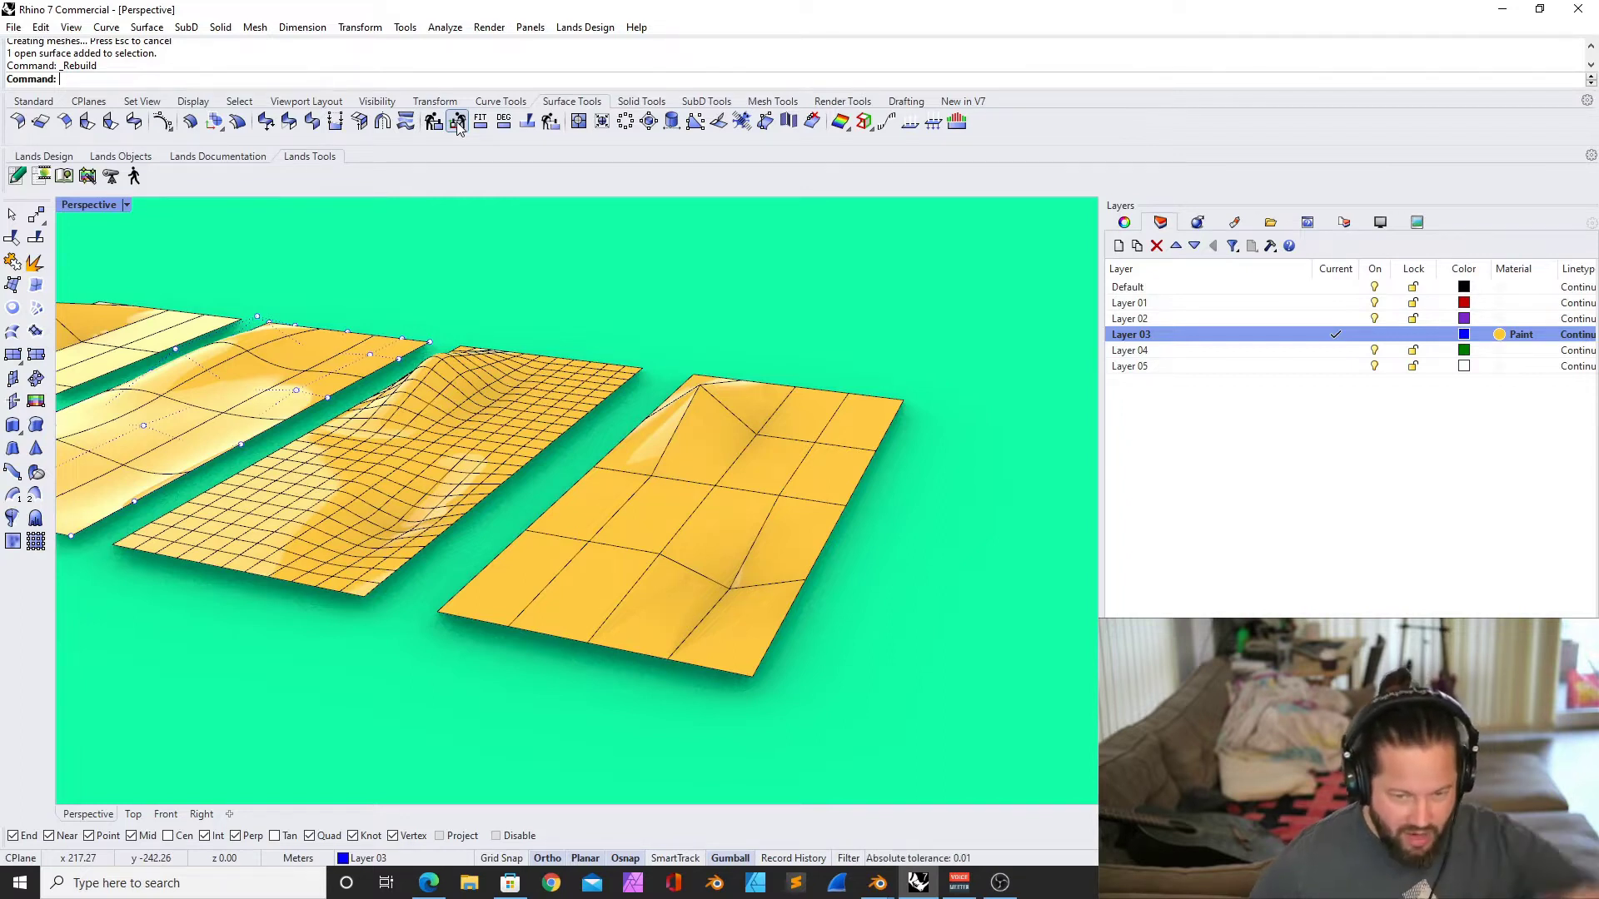
Rebuild the fourth surface only in the V direction with RebuildUV, using a point count of 40
click(457, 123)
click(732, 437)
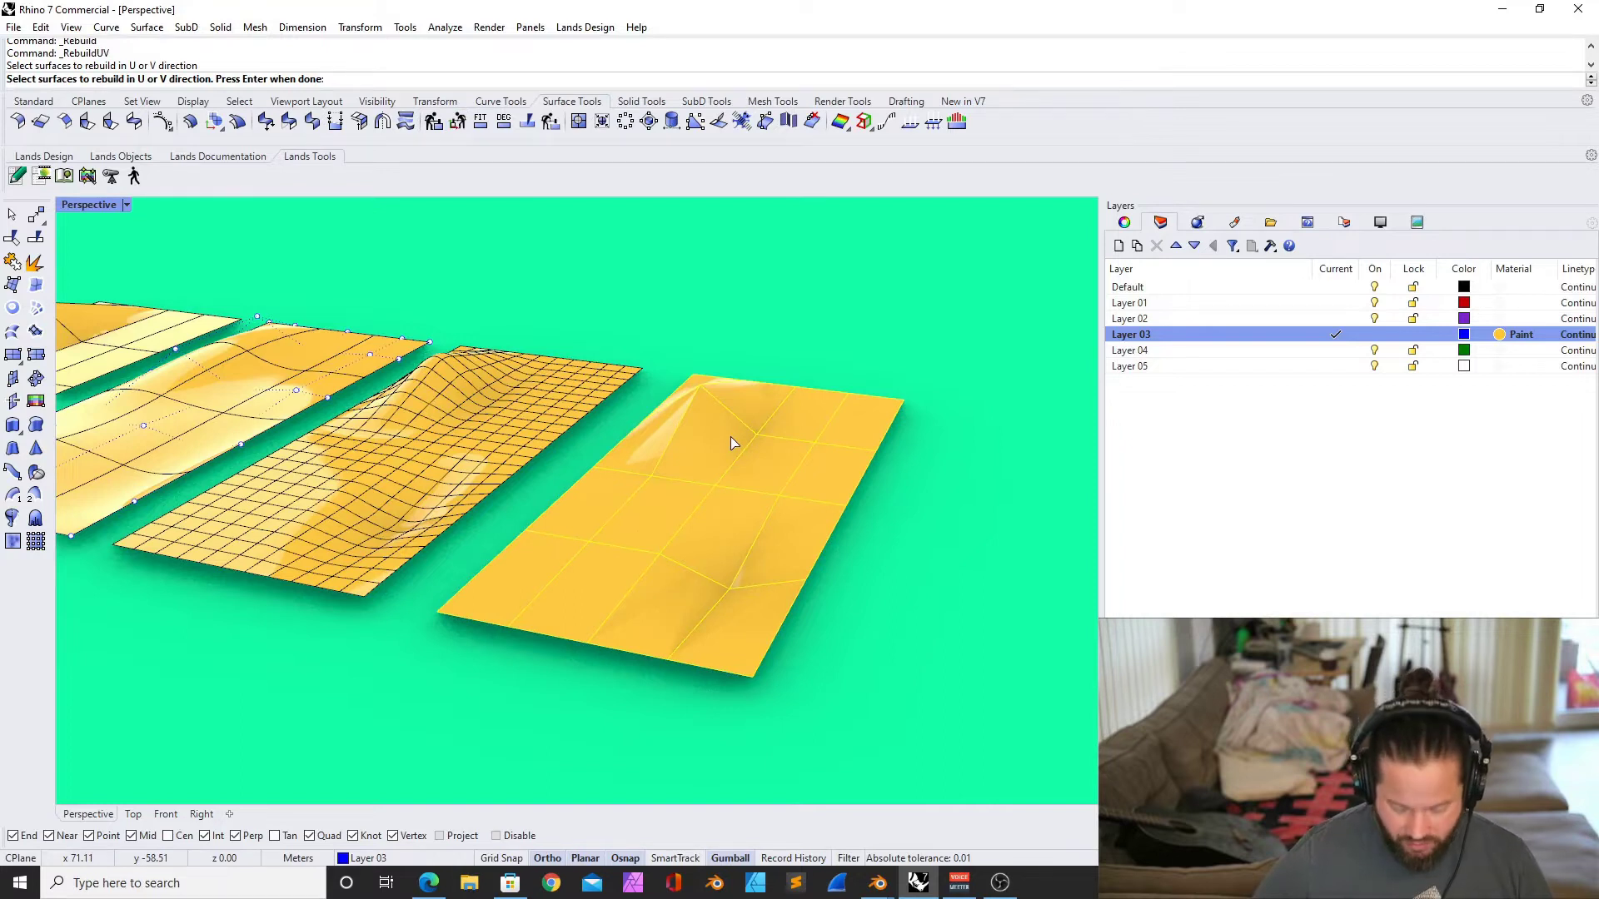
key(Return)
right_drag(731, 437, 723, 518)
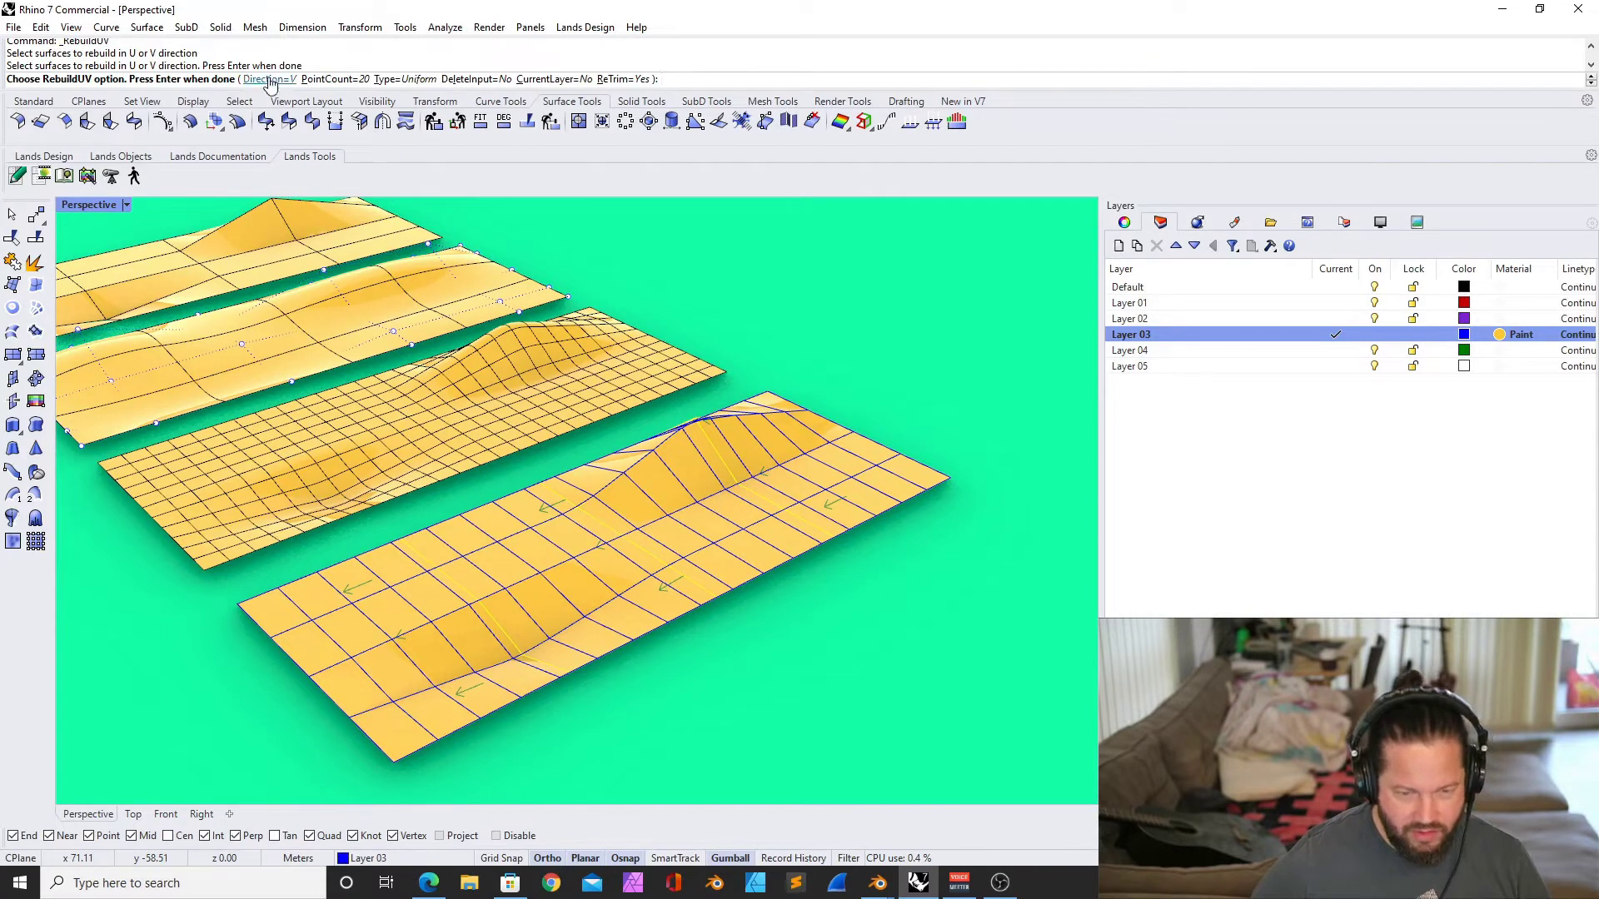
click(341, 79)
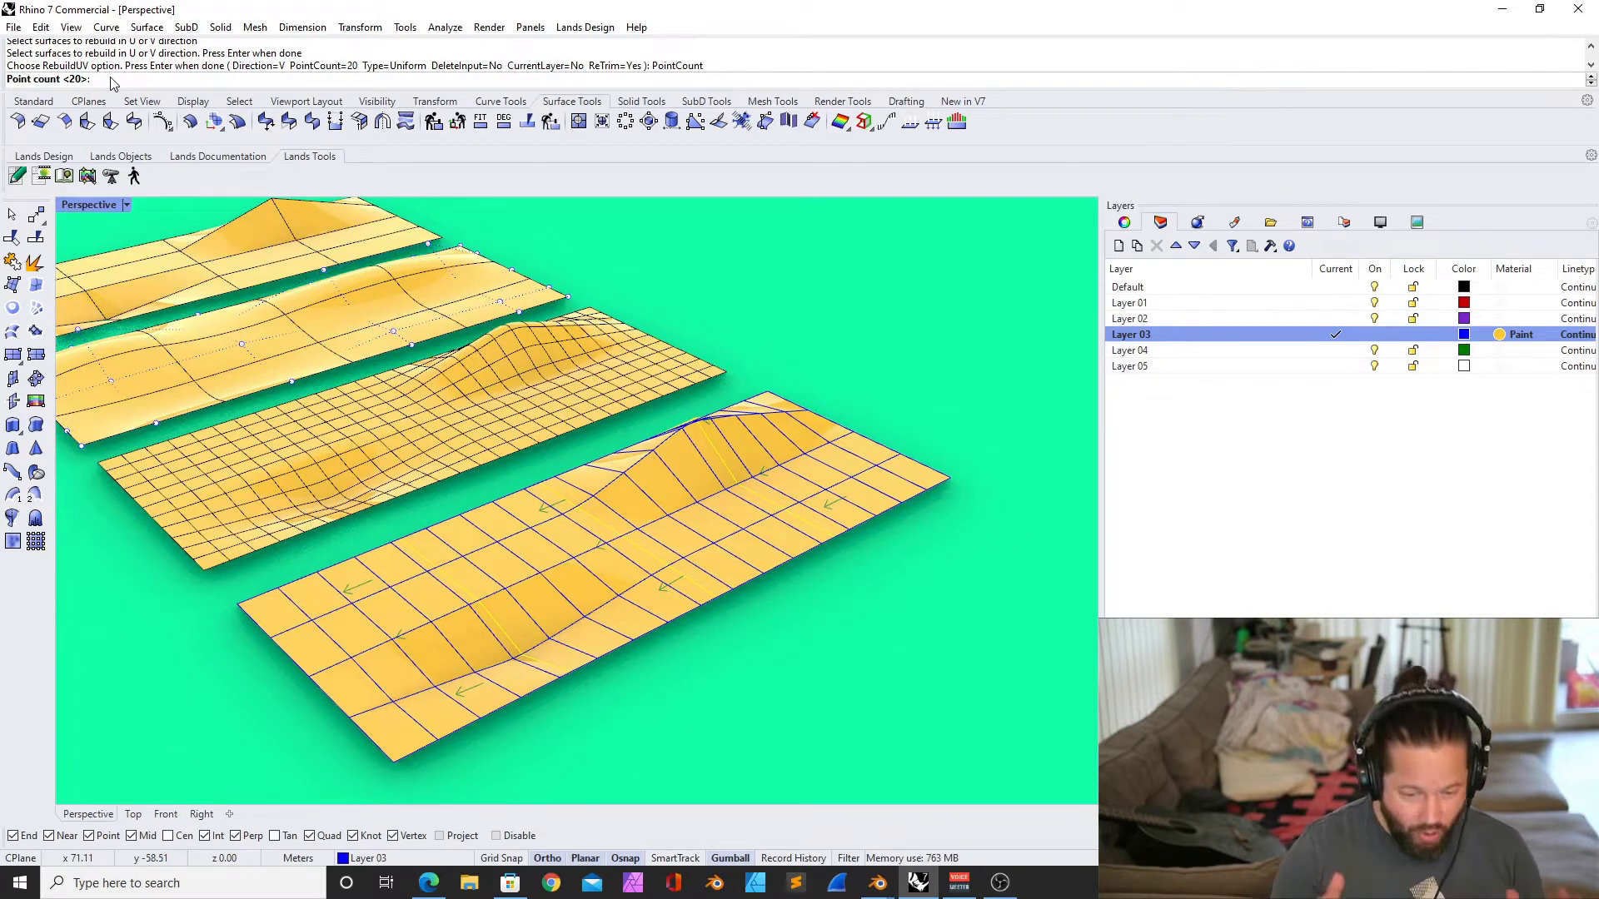
text(40)
key(Return)
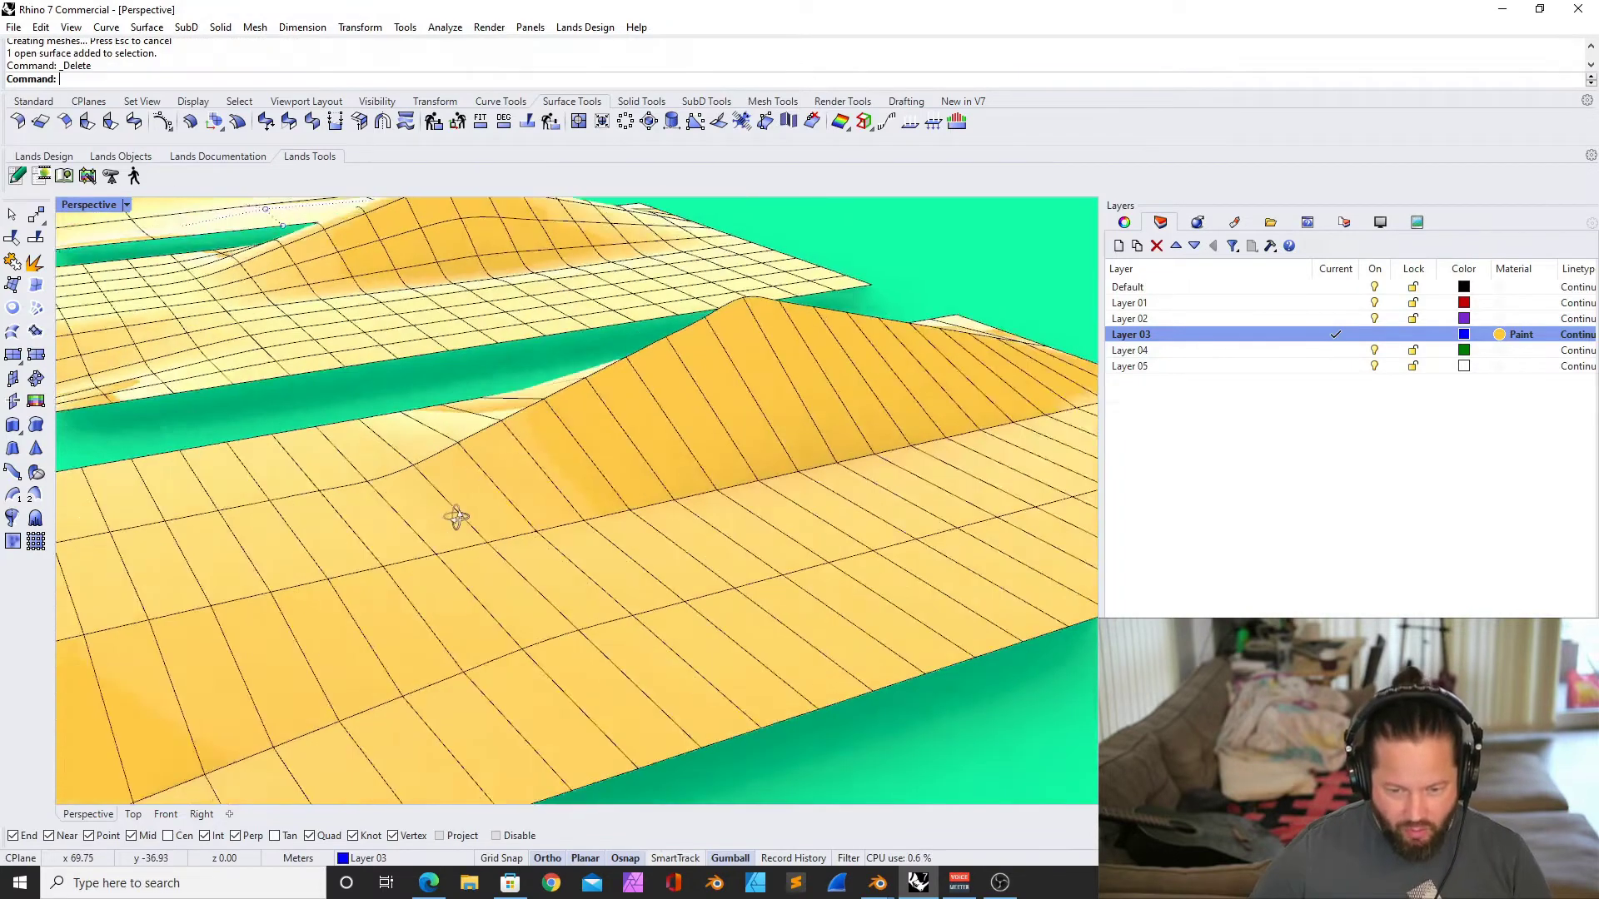
Examine the isocurves and peaks of the V-only rebuilt surface up close and beside the neighbouring surfaces
right_drag(457, 518, 557, 462)
scroll(462, 503, down, 4)
scroll(645, 408, up, 3)
scroll(570, 450, up, 5)
scroll(645, 378, down, 3)
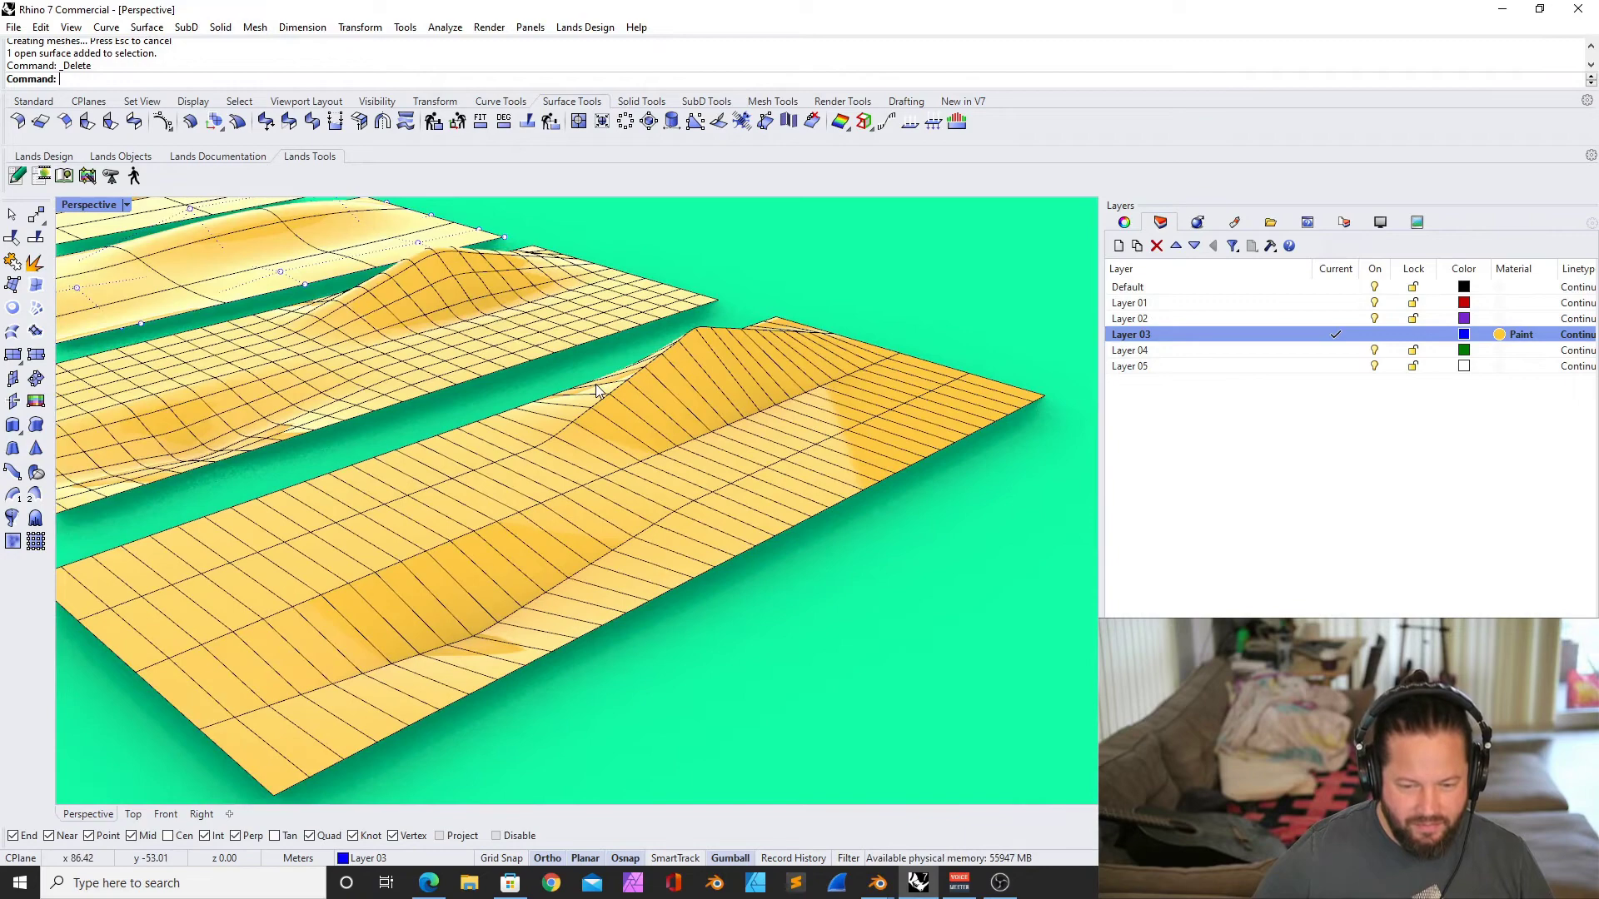
right_drag(538, 475, 935, 380)
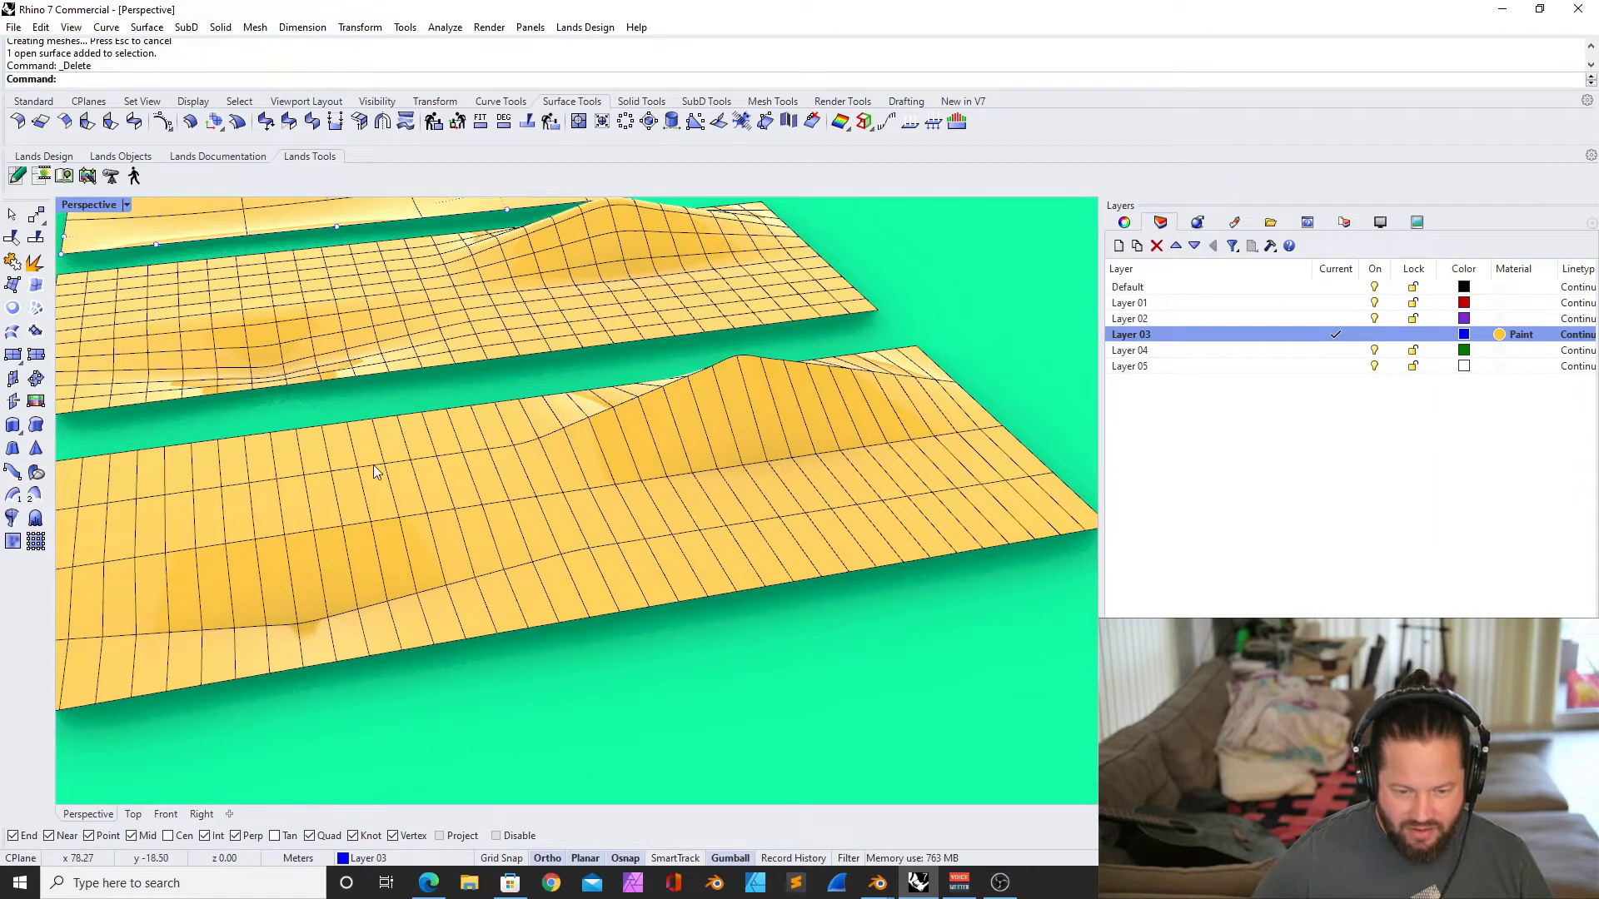
key(Home)
key(Home)
key(Home)
key(Home)
key(Home)
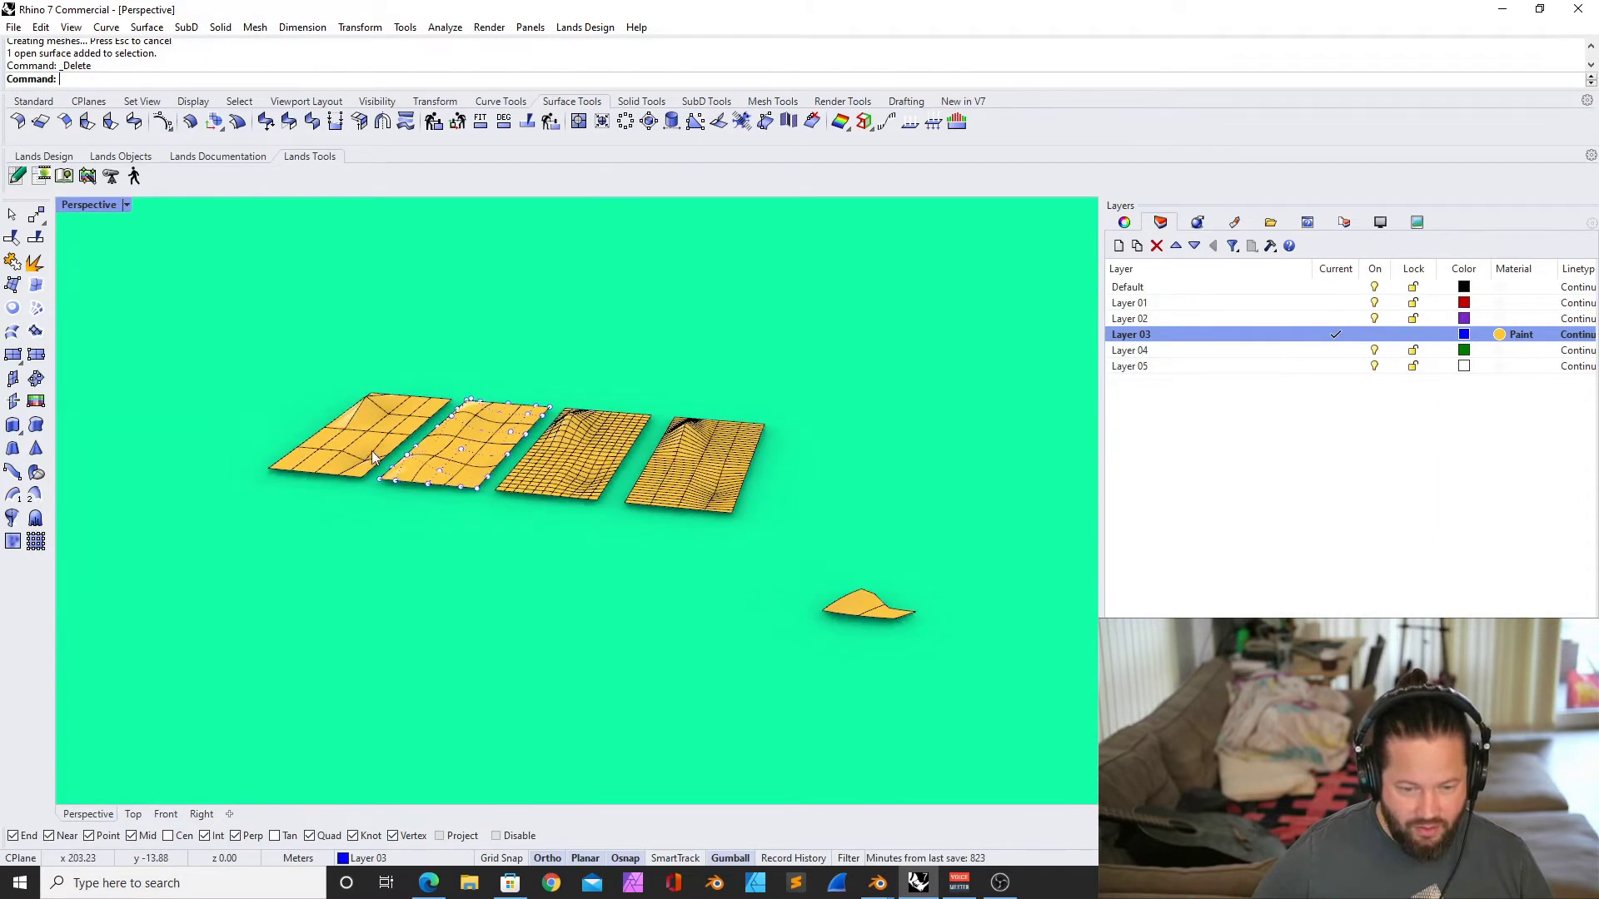
Duplicate the four surfaces as a second row and run FitSrf on the front-row 15 by 30 surface with tolerance 0.5 and degree 3
drag(212, 367, 903, 592)
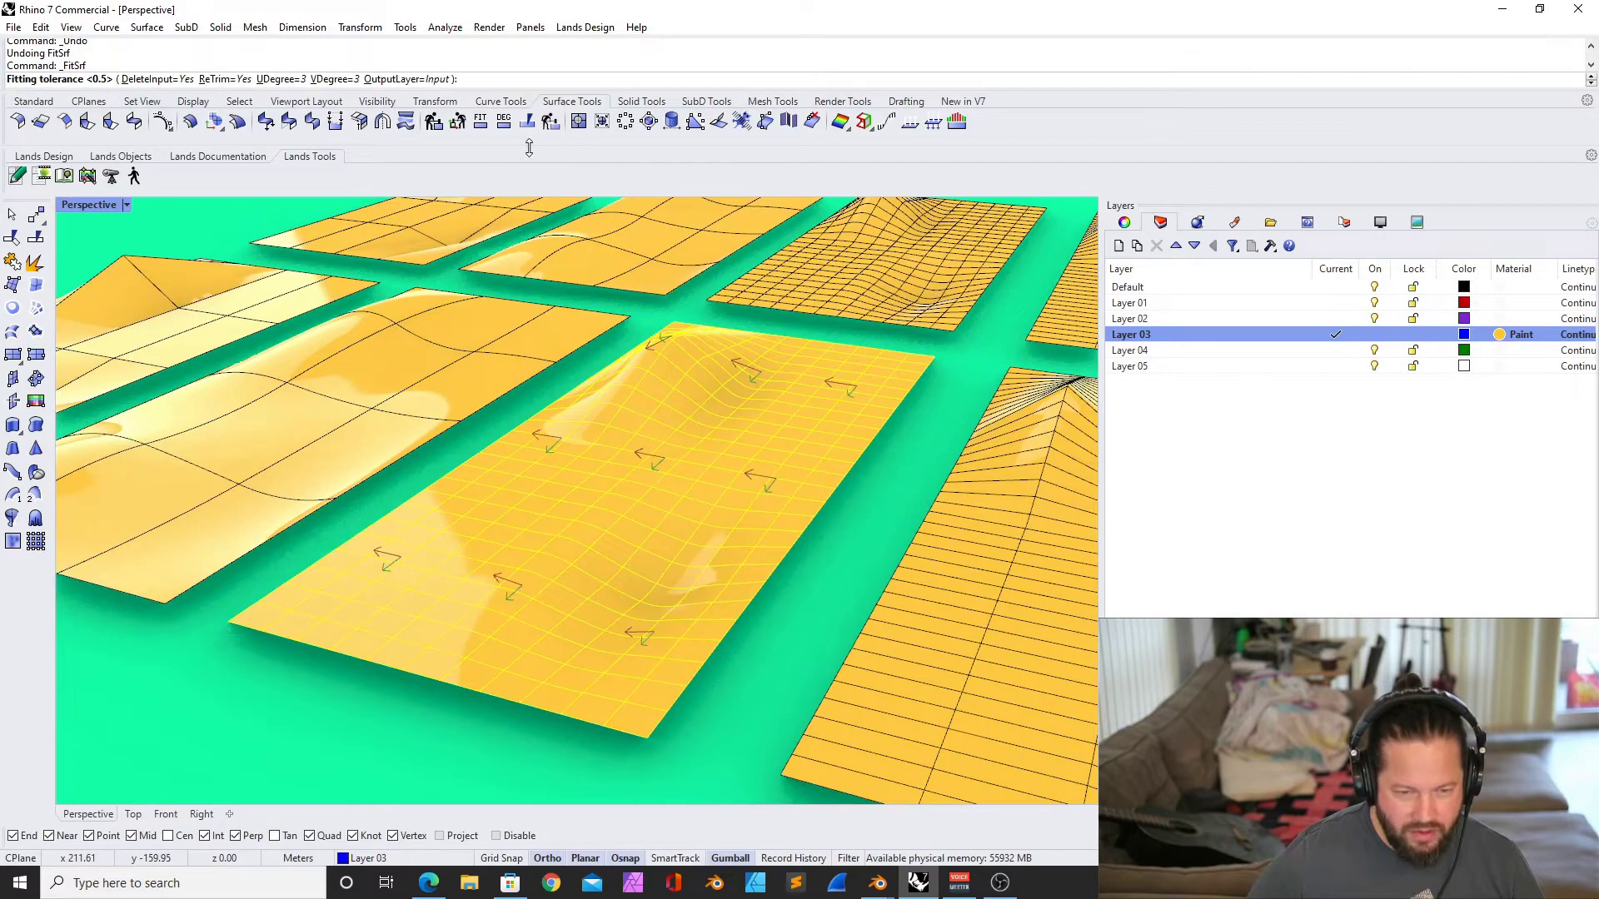
scroll(528, 386, down, 5)
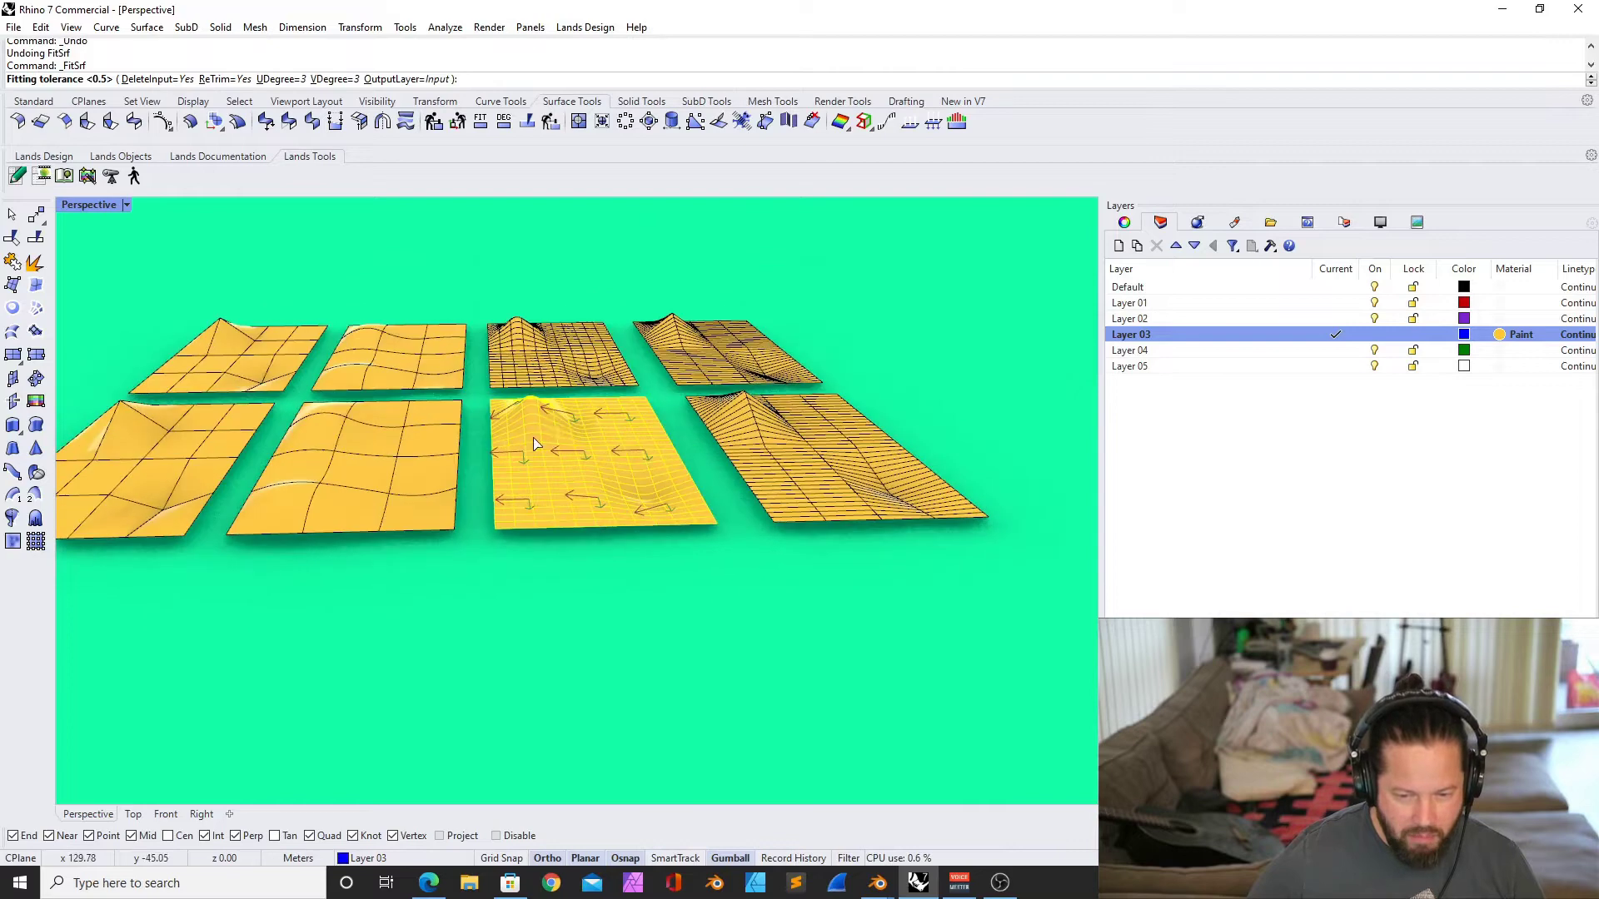
scroll(645, 509, up, 5)
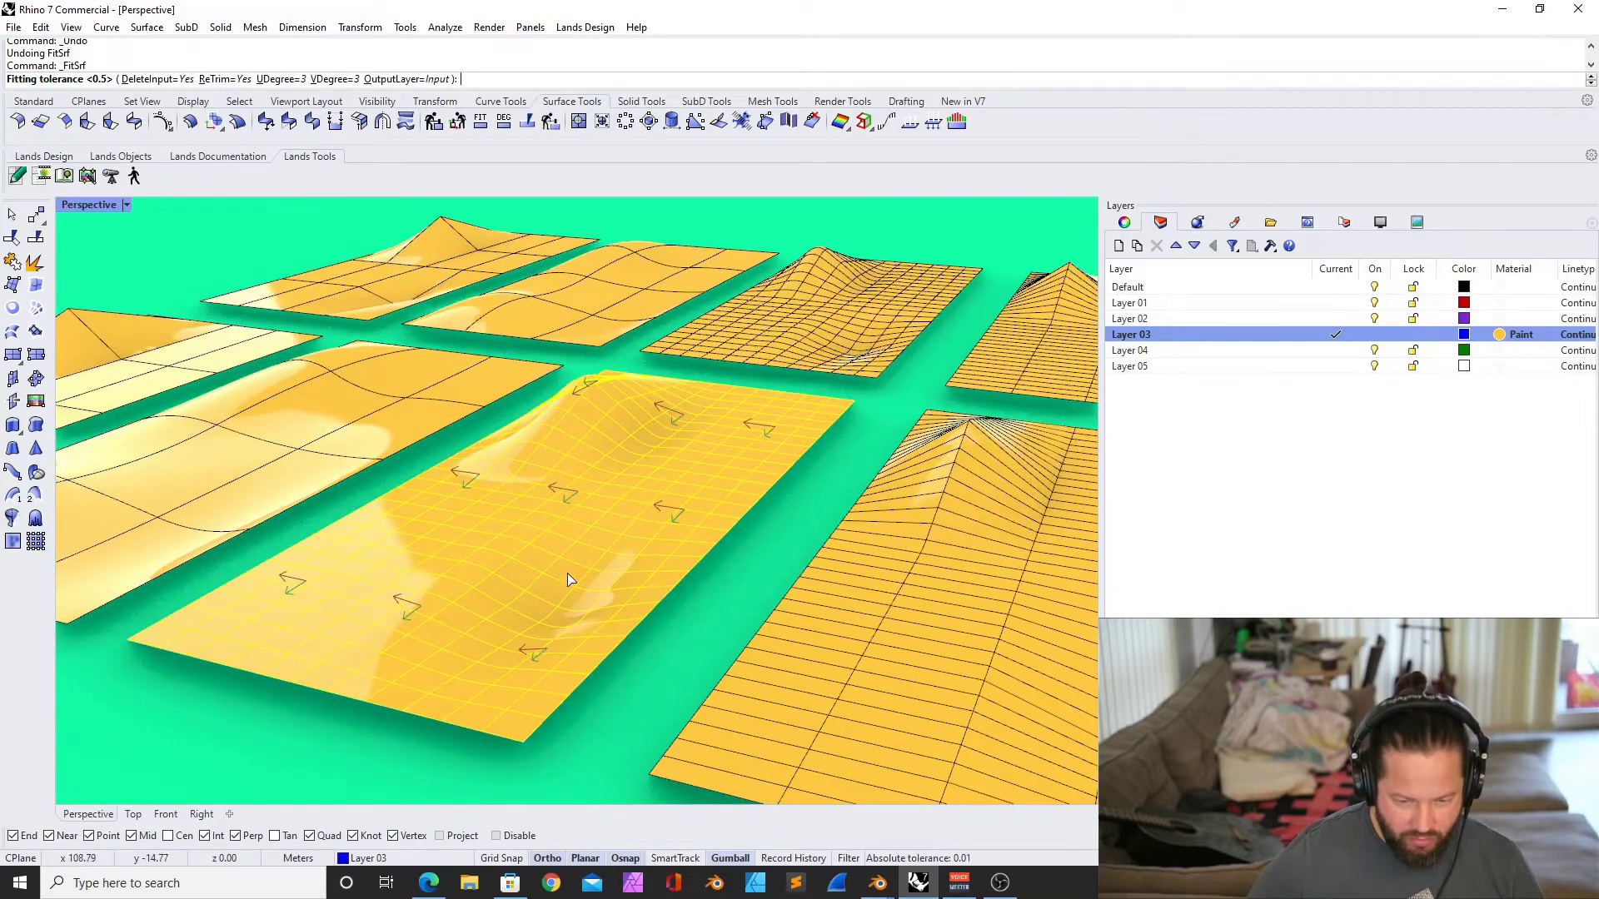
scroll(647, 504, down, 5)
right_drag(648, 505, 561, 522)
scroll(593, 518, up, 4)
key(Return)
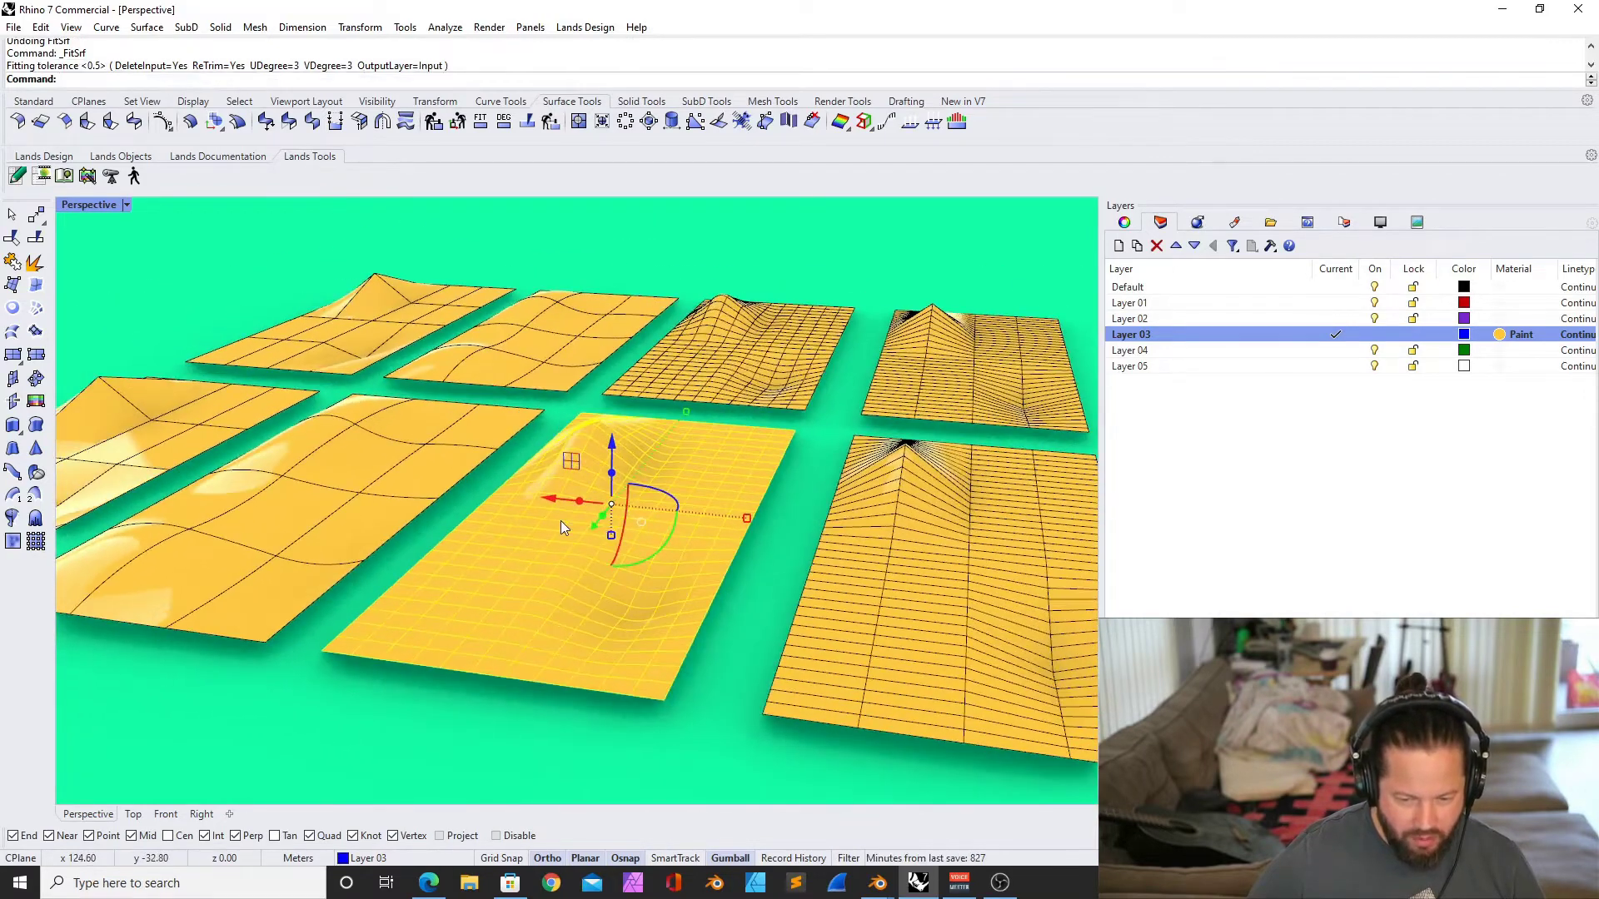
Refit the dense front-row 15 by 30 surface with FitSrf at tolerance 0.1 and degree 3, and undo the refit
click(658, 468)
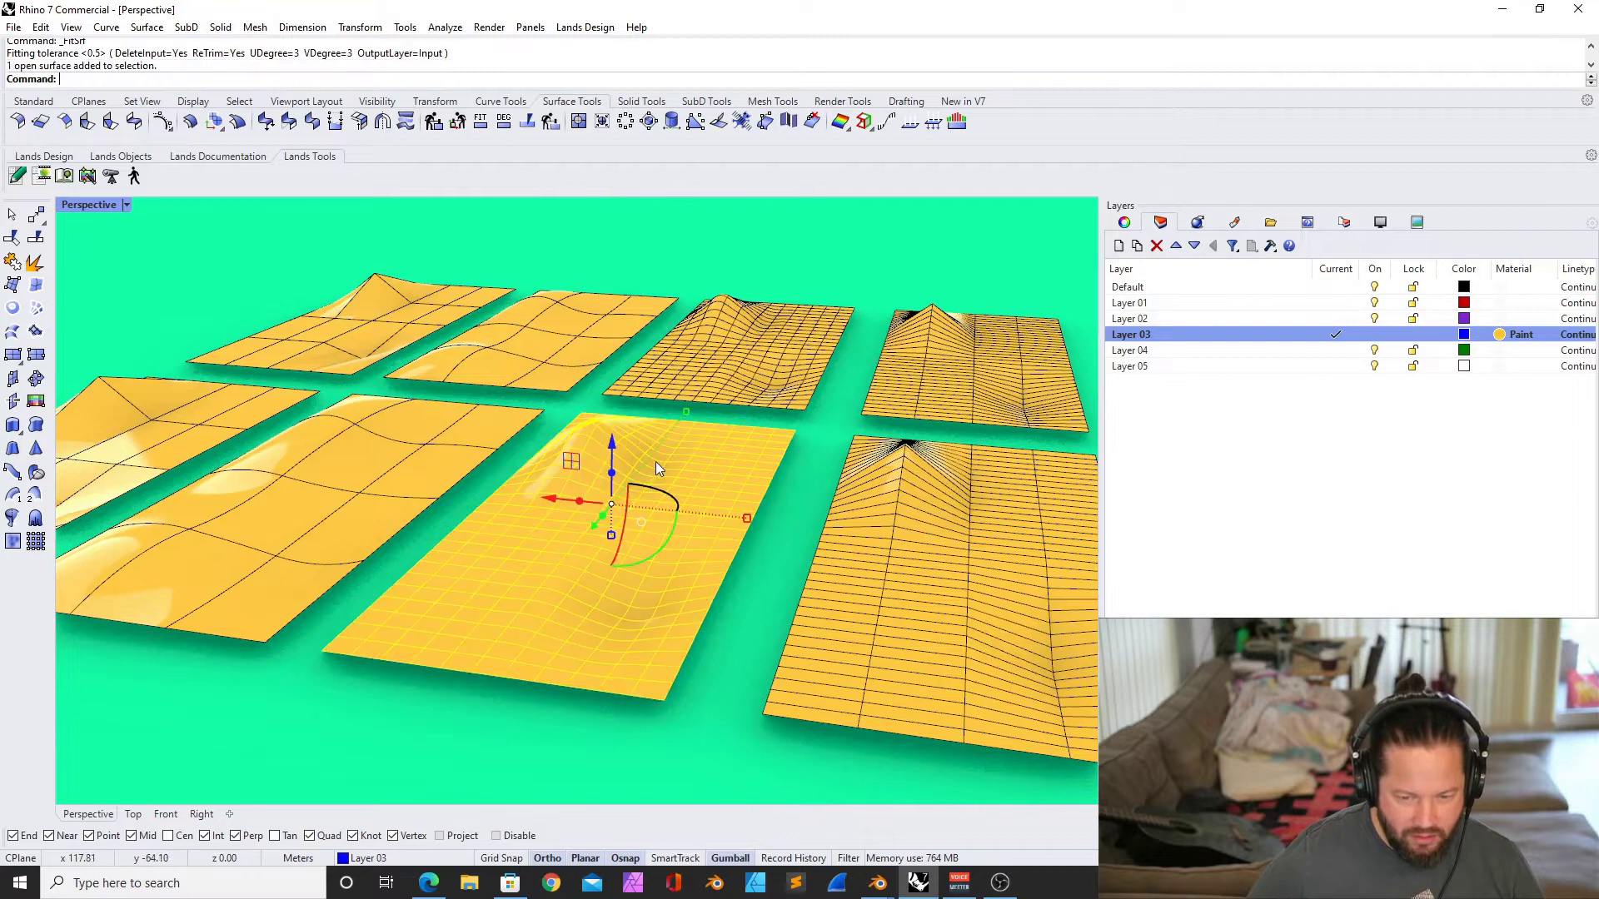
click(480, 123)
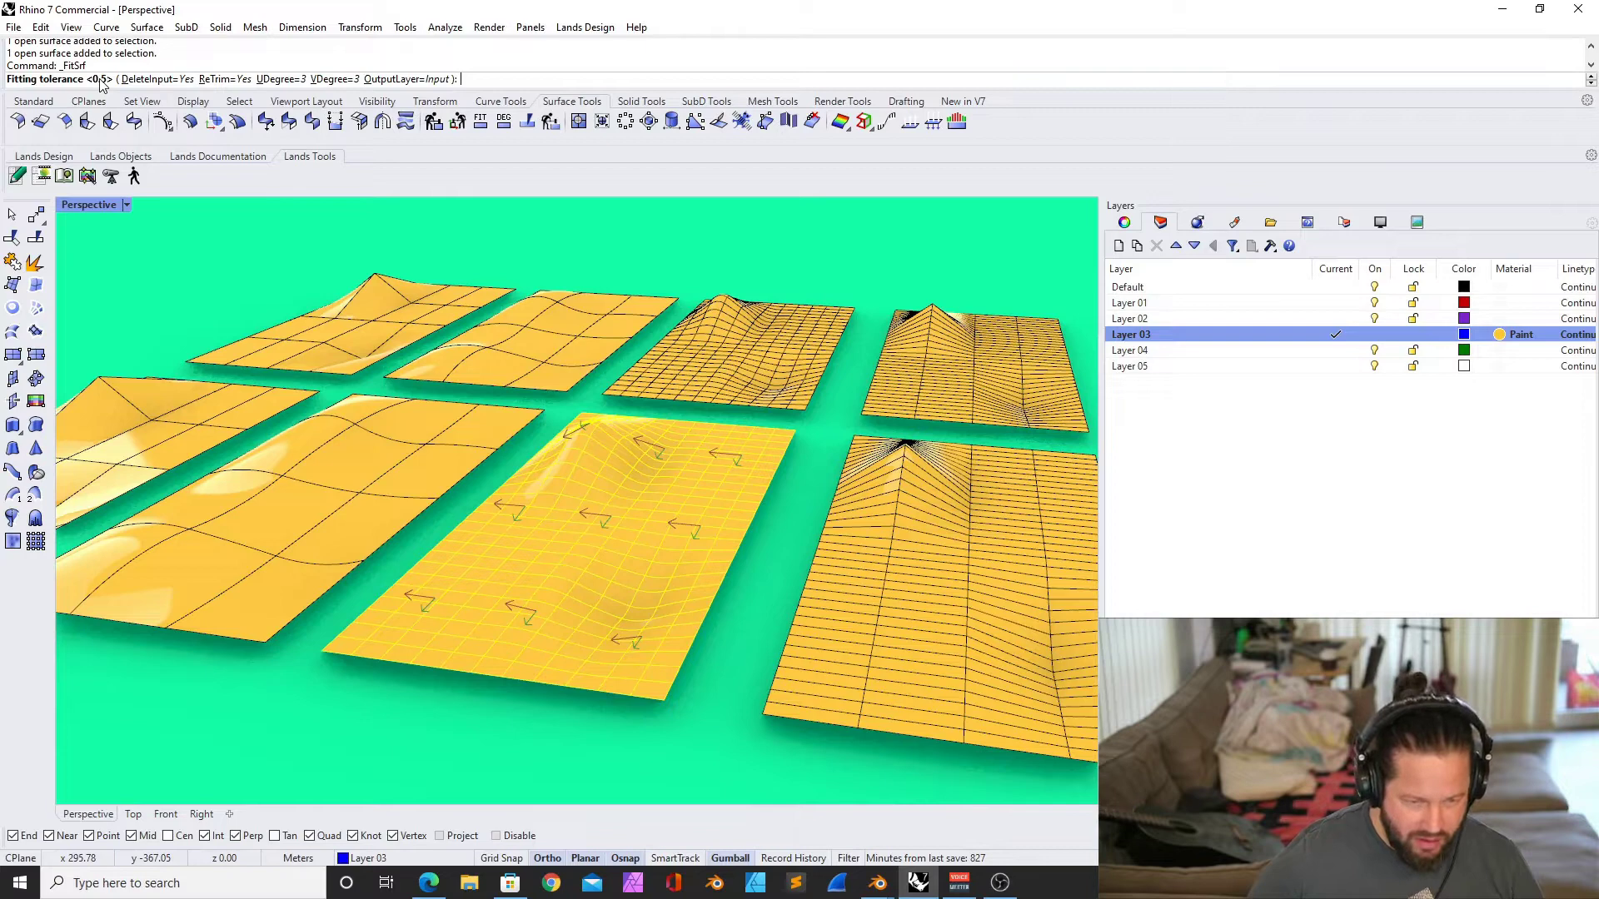
text(0.1)
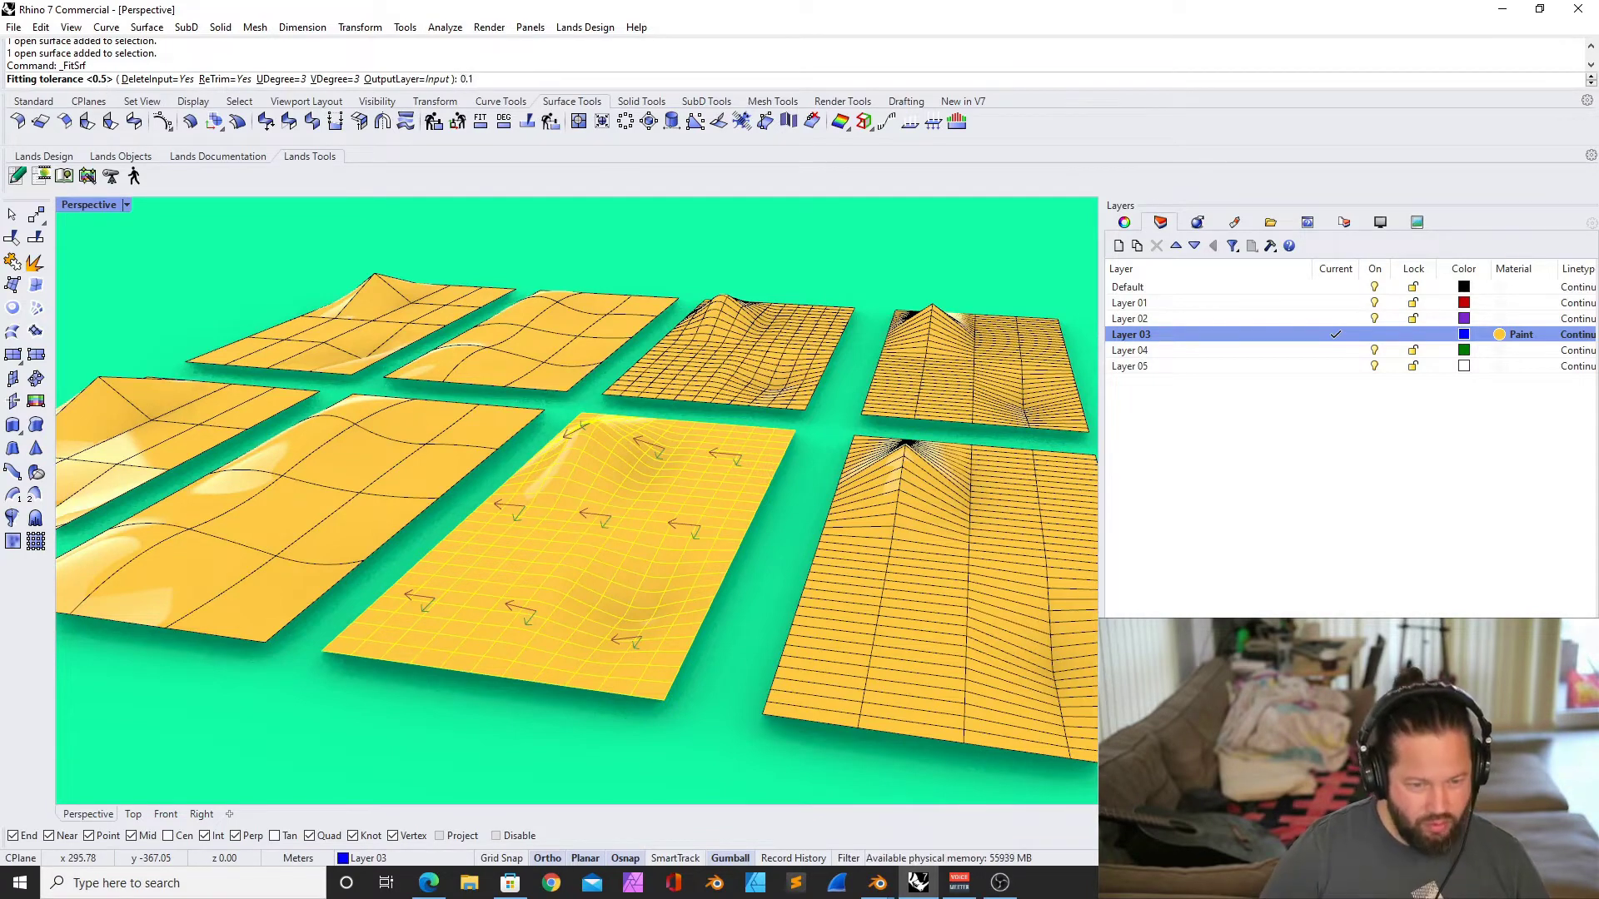
key(Return)
right_drag(654, 497, 742, 423)
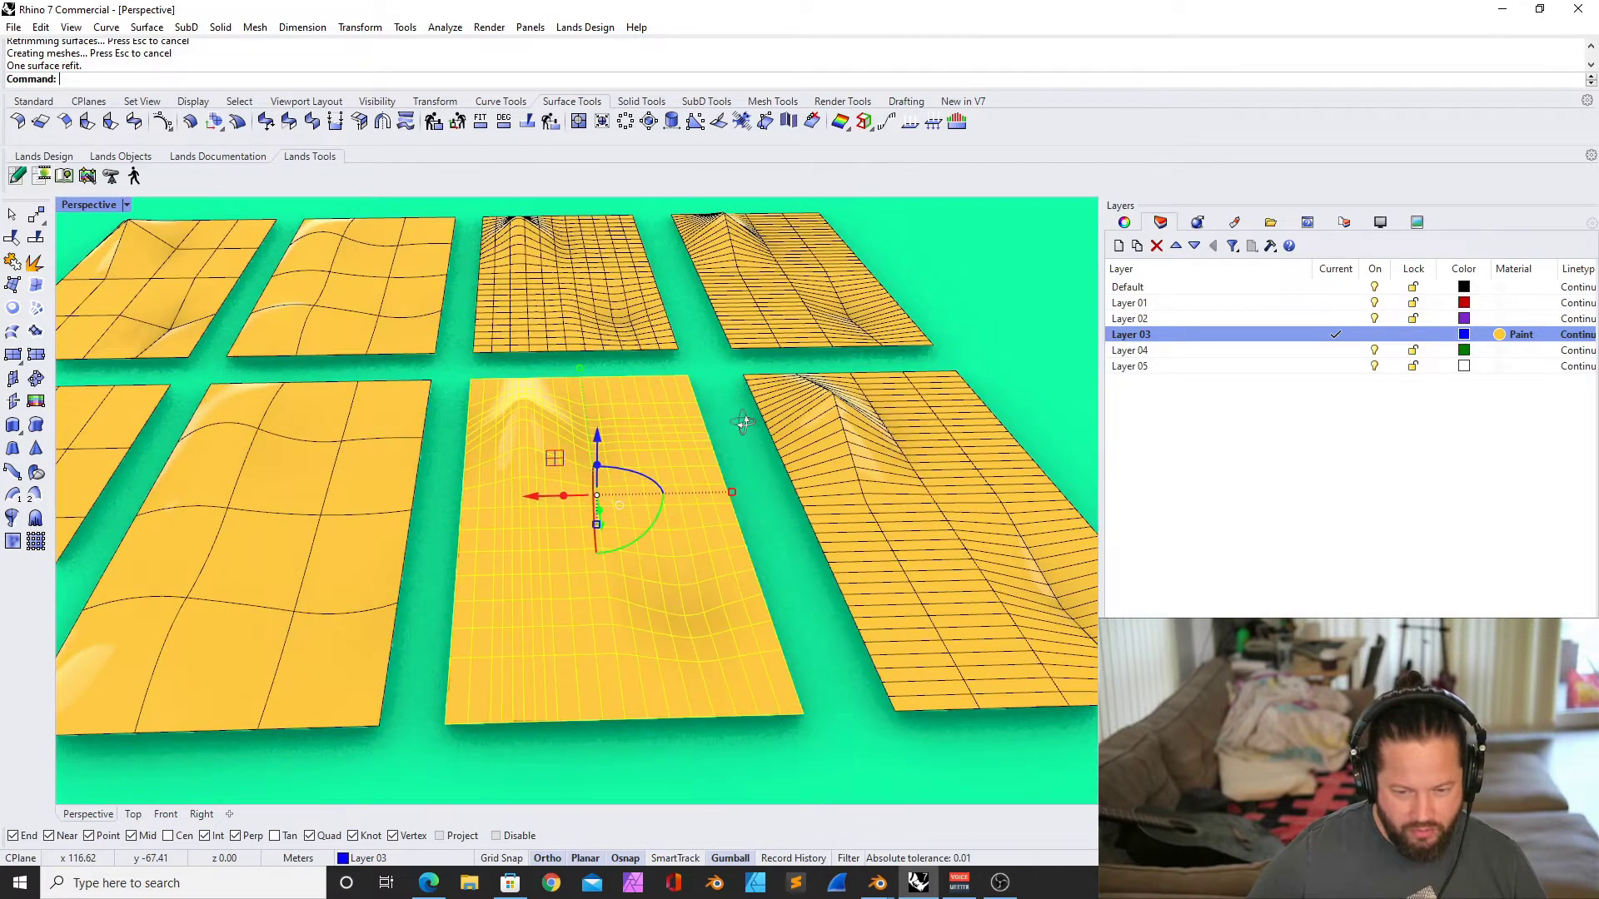
scroll(583, 381, up, 4)
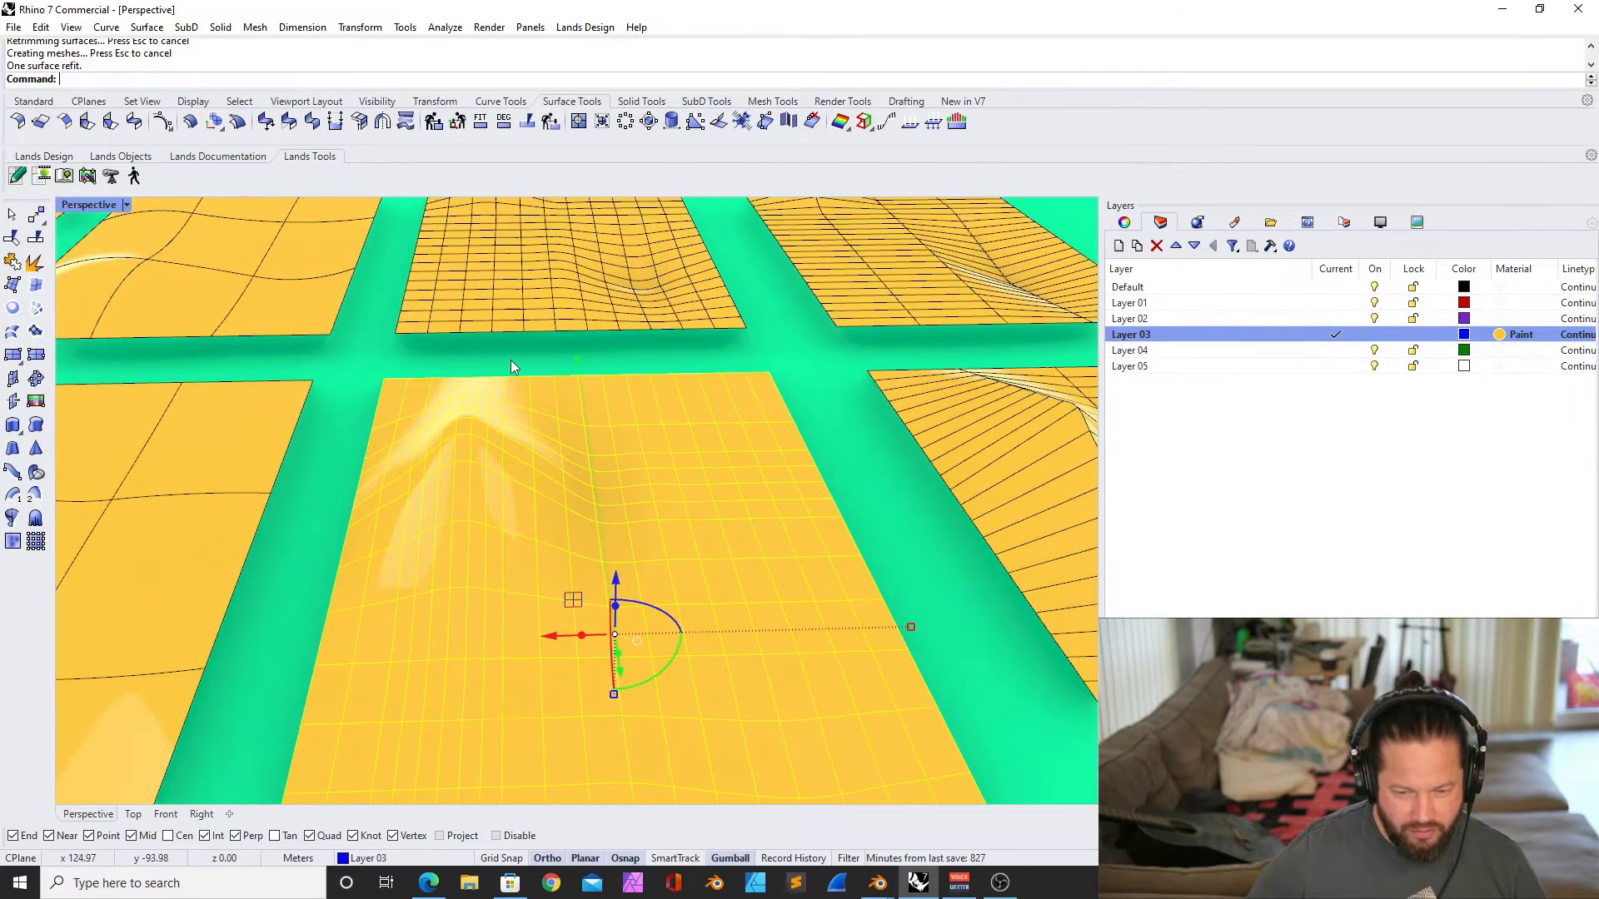
scroll(702, 427, down, 3)
right_drag(702, 428, 571, 477)
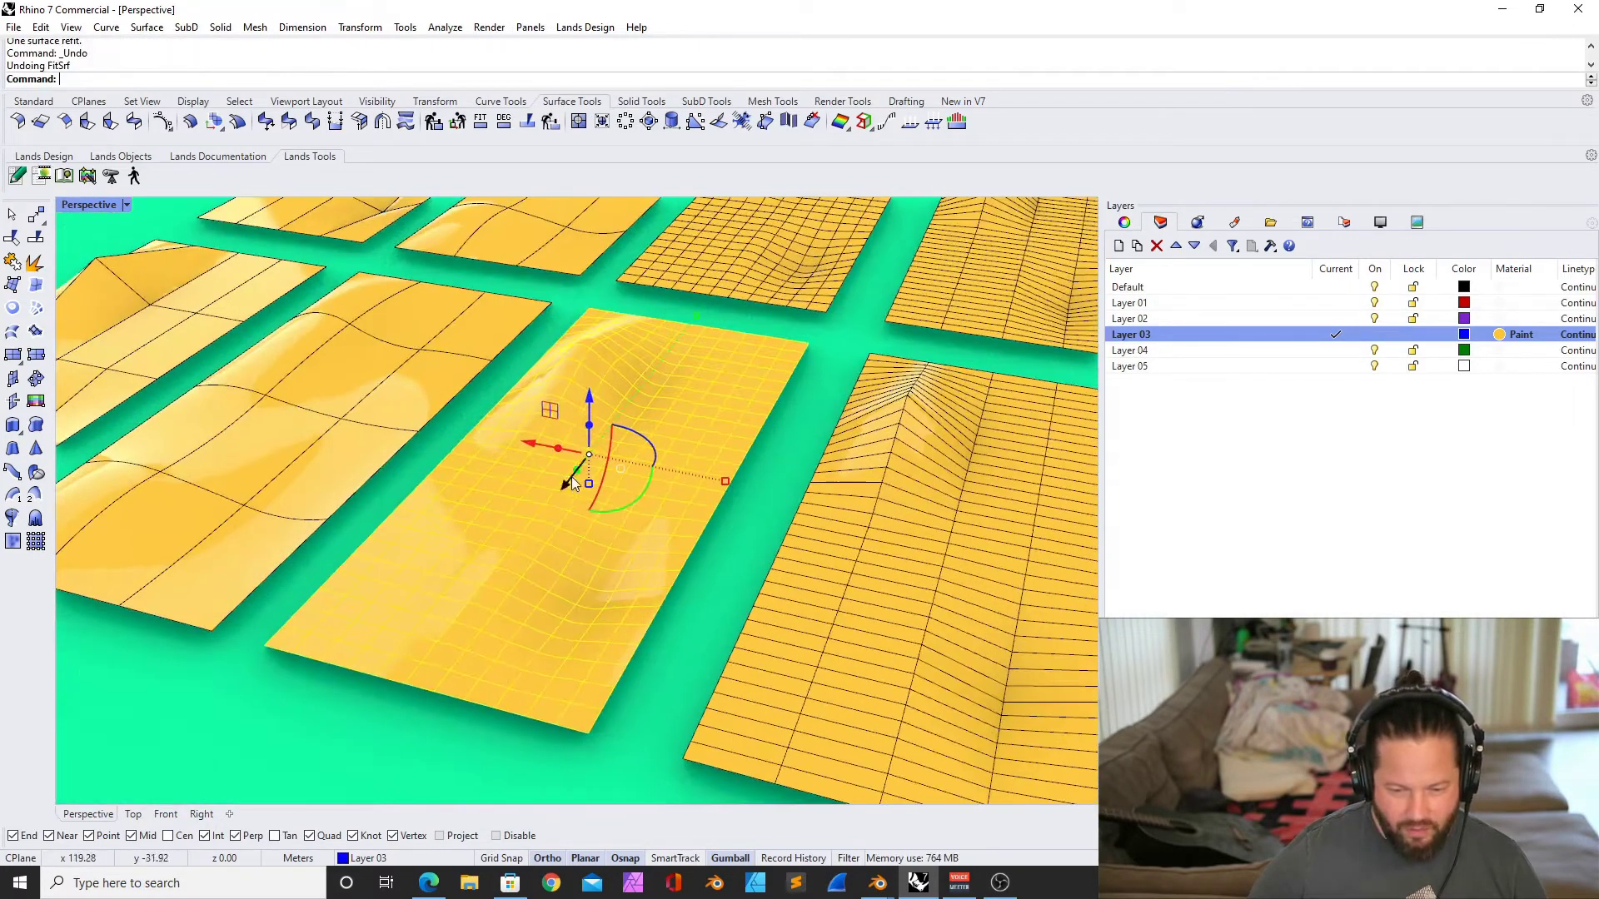
key(ctrl+z)
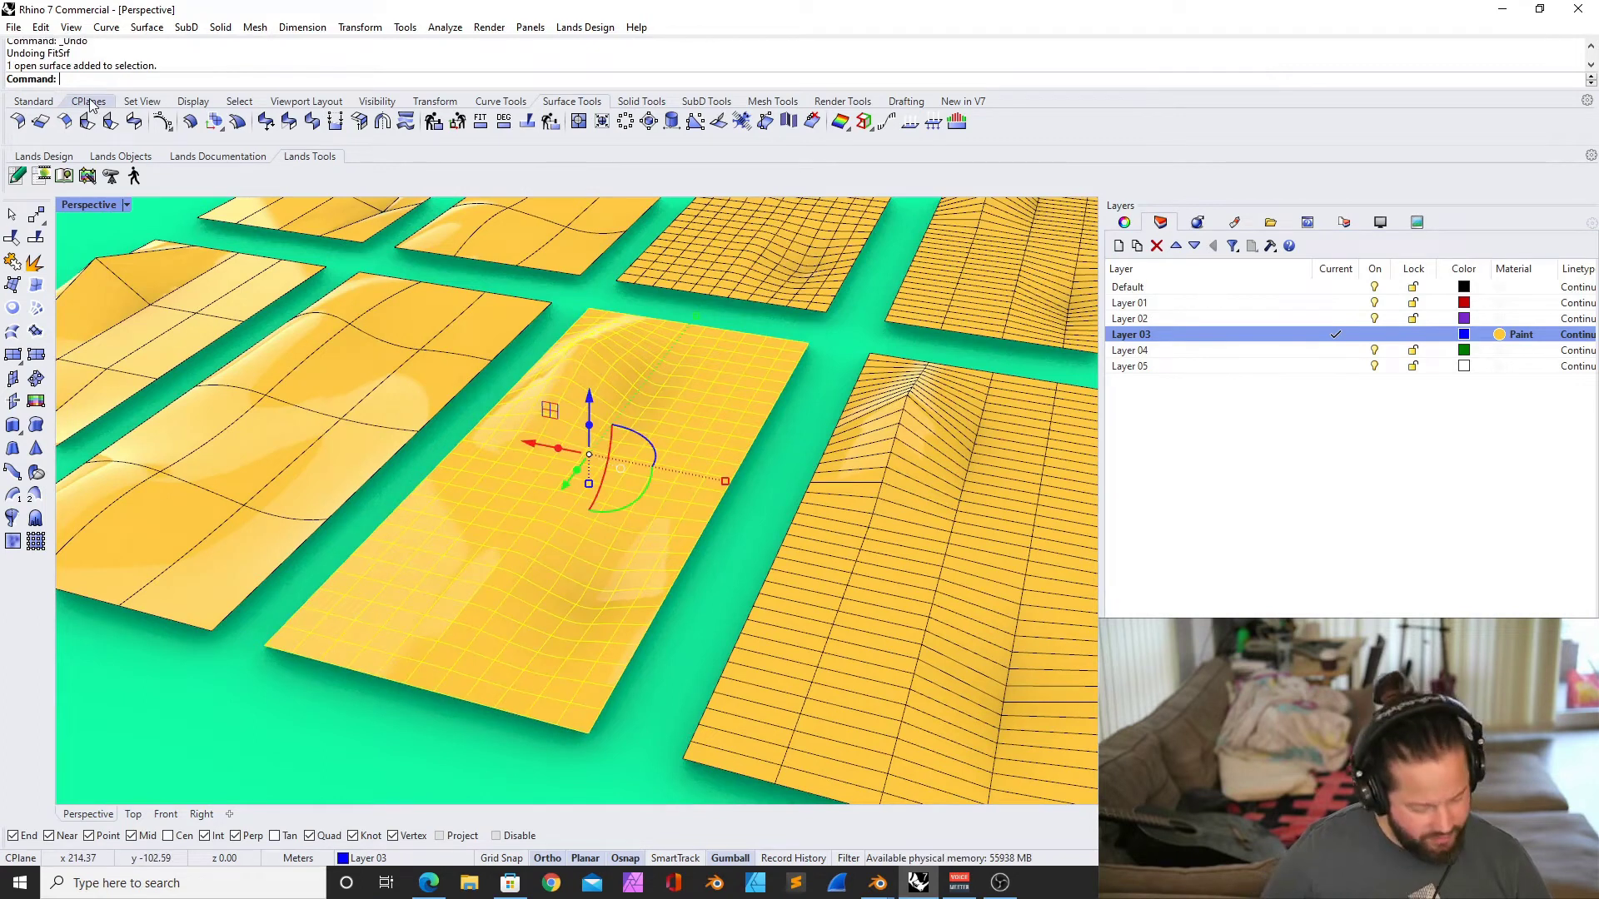
Run FitSrf on the same dense front-row surface with a fitting tolerance of 1
key(Return)
text(1)
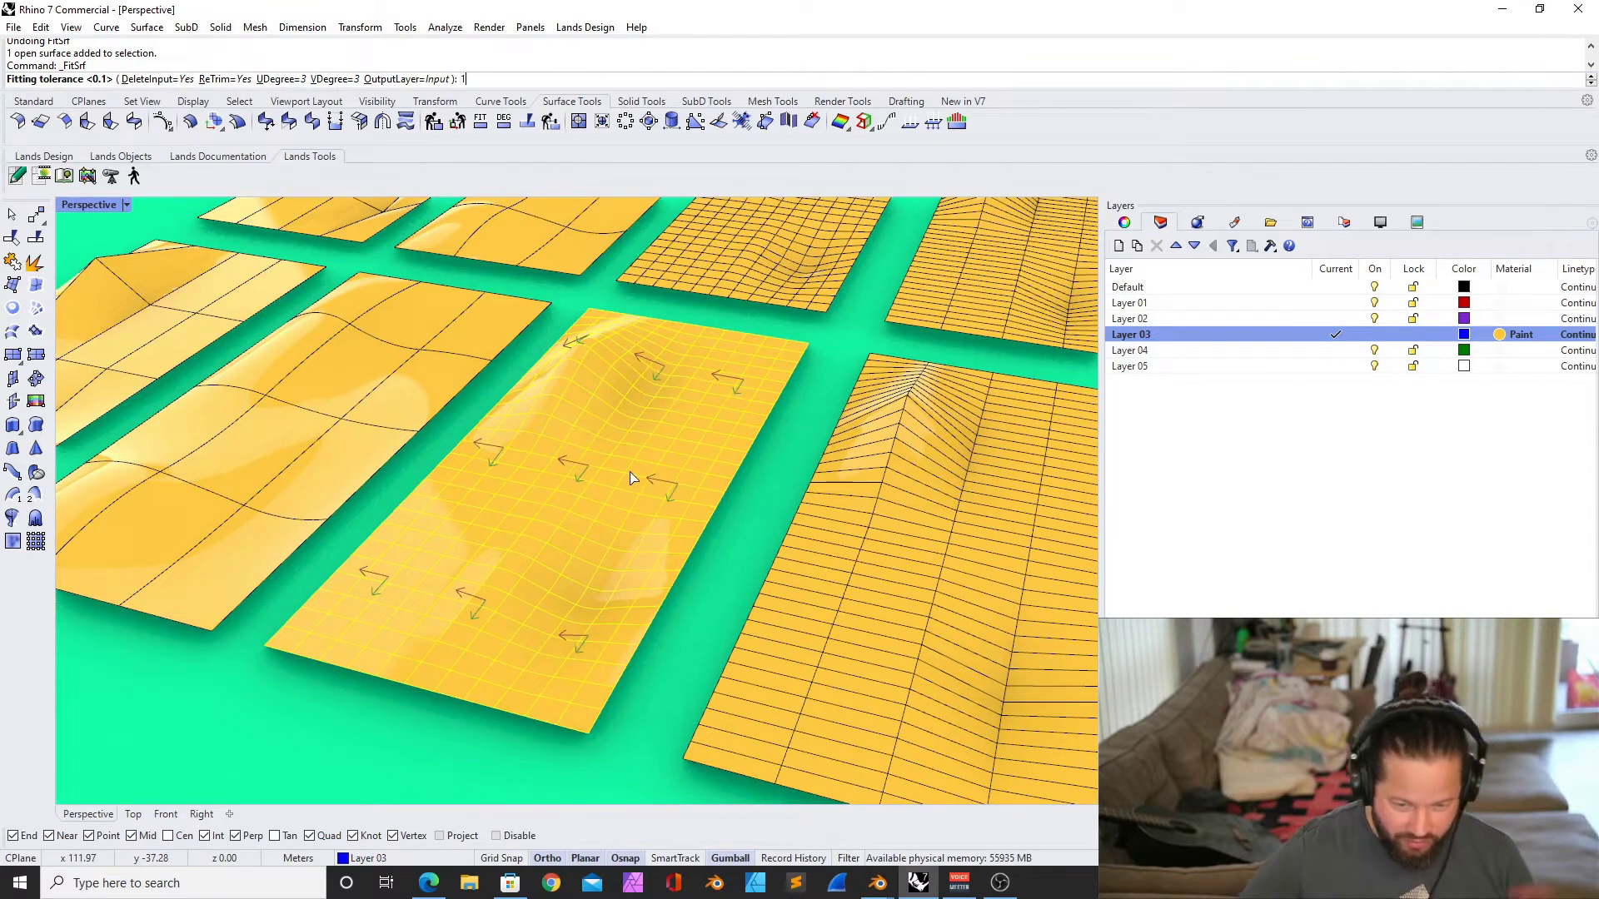
key(Return)
Examine the surface refit at tolerance 1 and compare its isocurves and peak with the neighbouring surfaces
right_drag(560, 518, 593, 537)
scroll(584, 534, down, 7)
scroll(658, 526, up, 8)
scroll(661, 557, down, 3)
scroll(566, 581, down, 8)
scroll(591, 459, up, 8)
scroll(622, 491, down, 5)
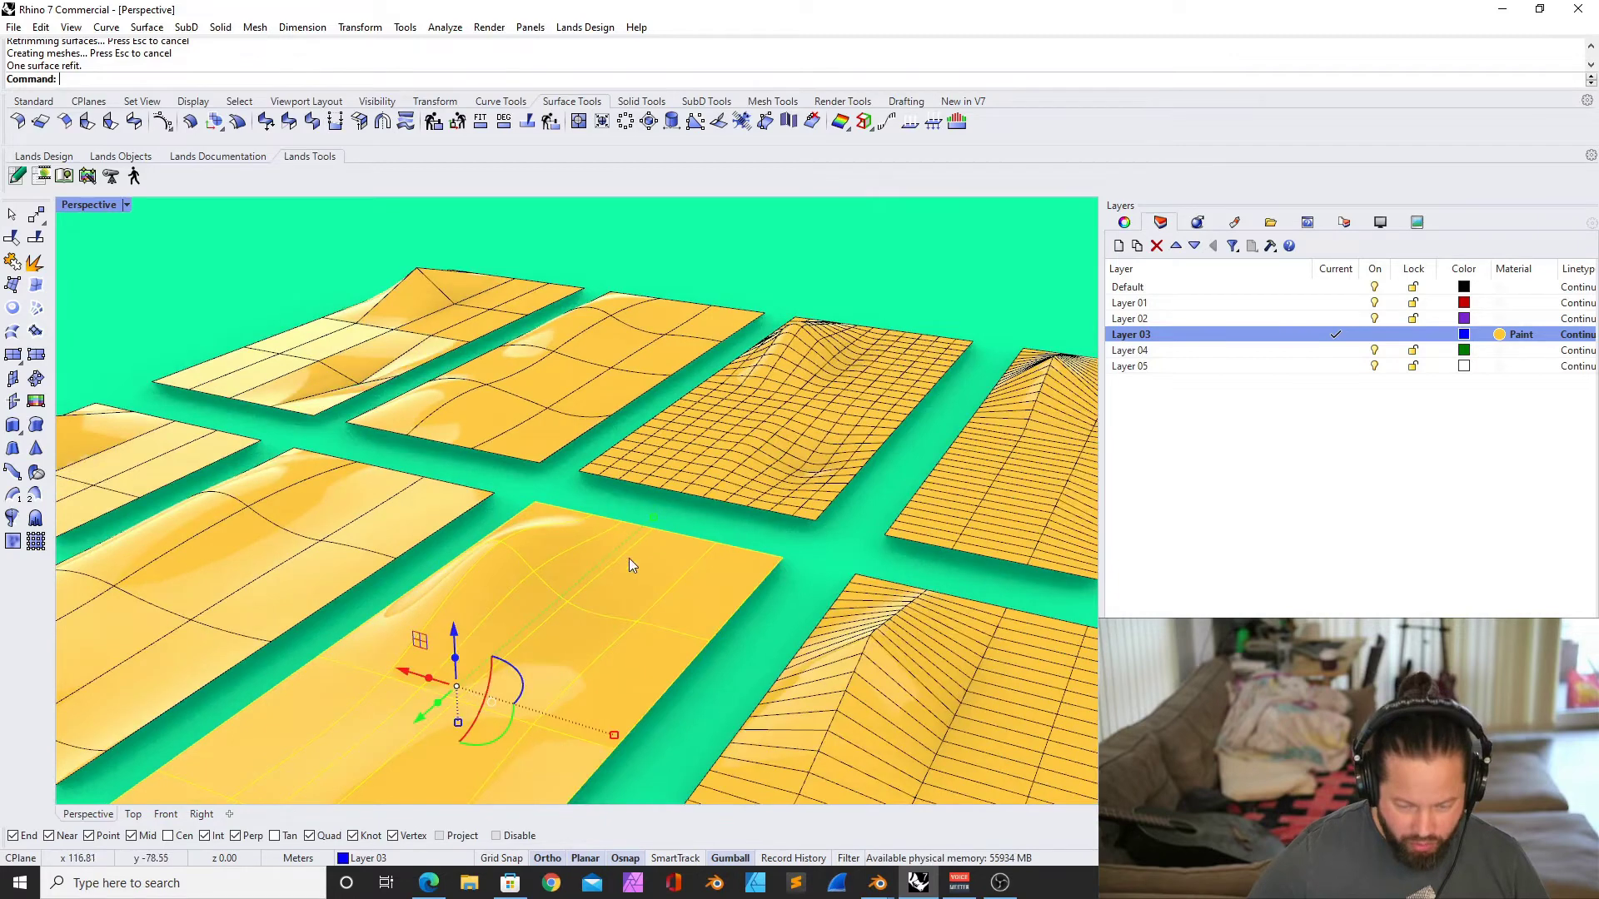
scroll(626, 560, down, 5)
scroll(563, 637, up, 6)
right_drag(566, 638, 613, 640)
scroll(633, 606, down, 5)
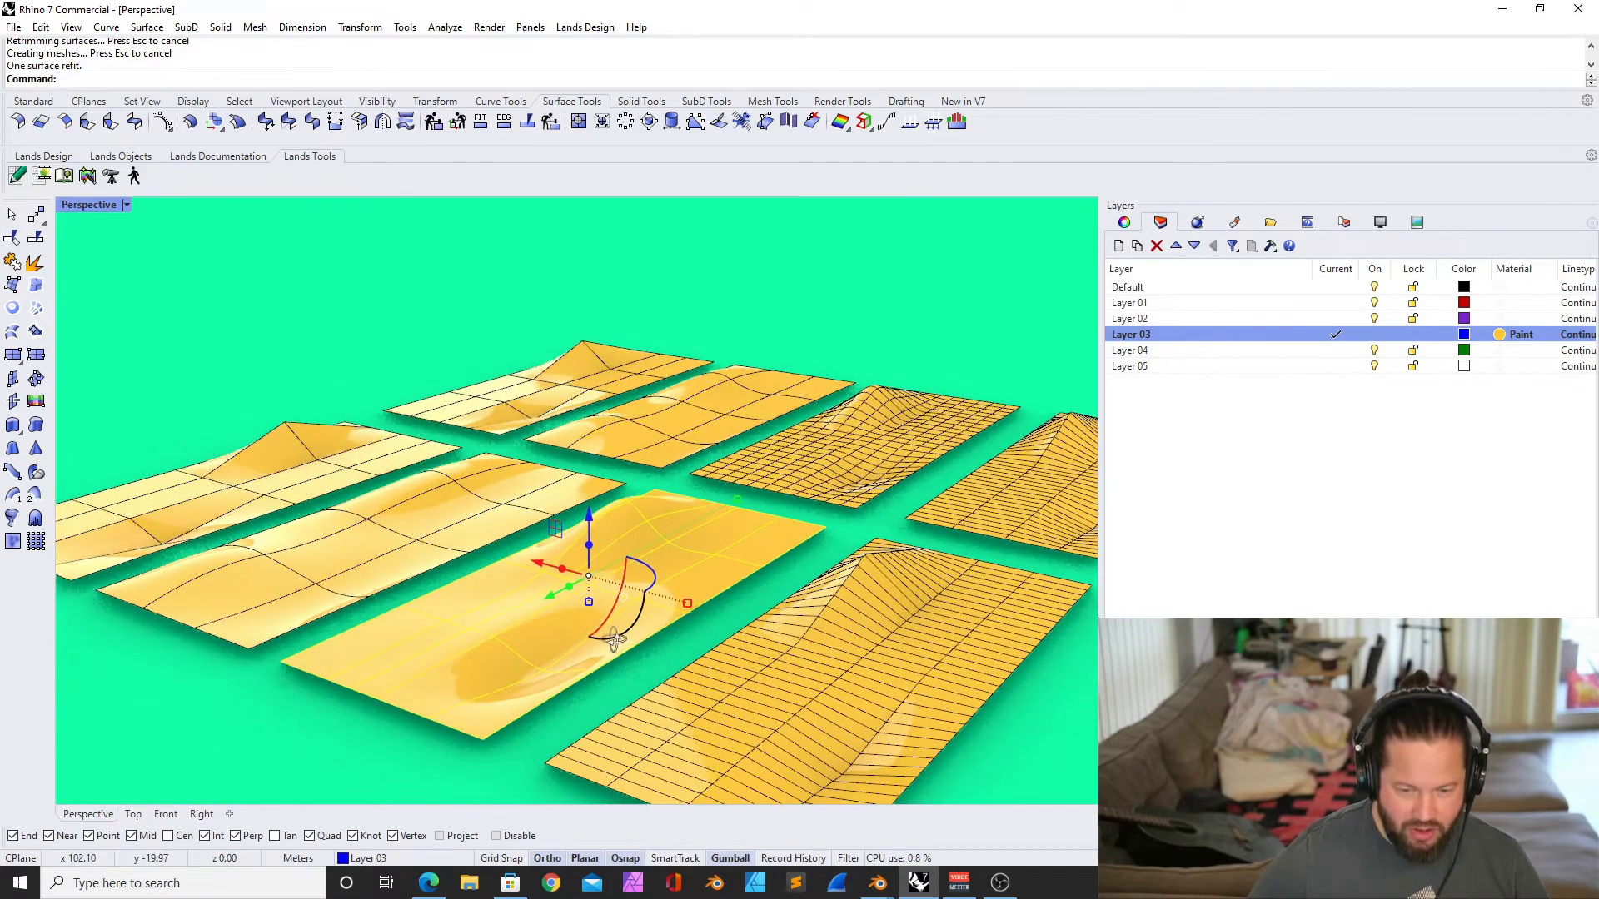
right_drag(663, 552, 666, 536)
Undo the tolerance 1 refit and refit the same surface with FitSrf using U degree 2, V degree 2 and tolerance 0.5
key(ctrl+z)
click(659, 525)
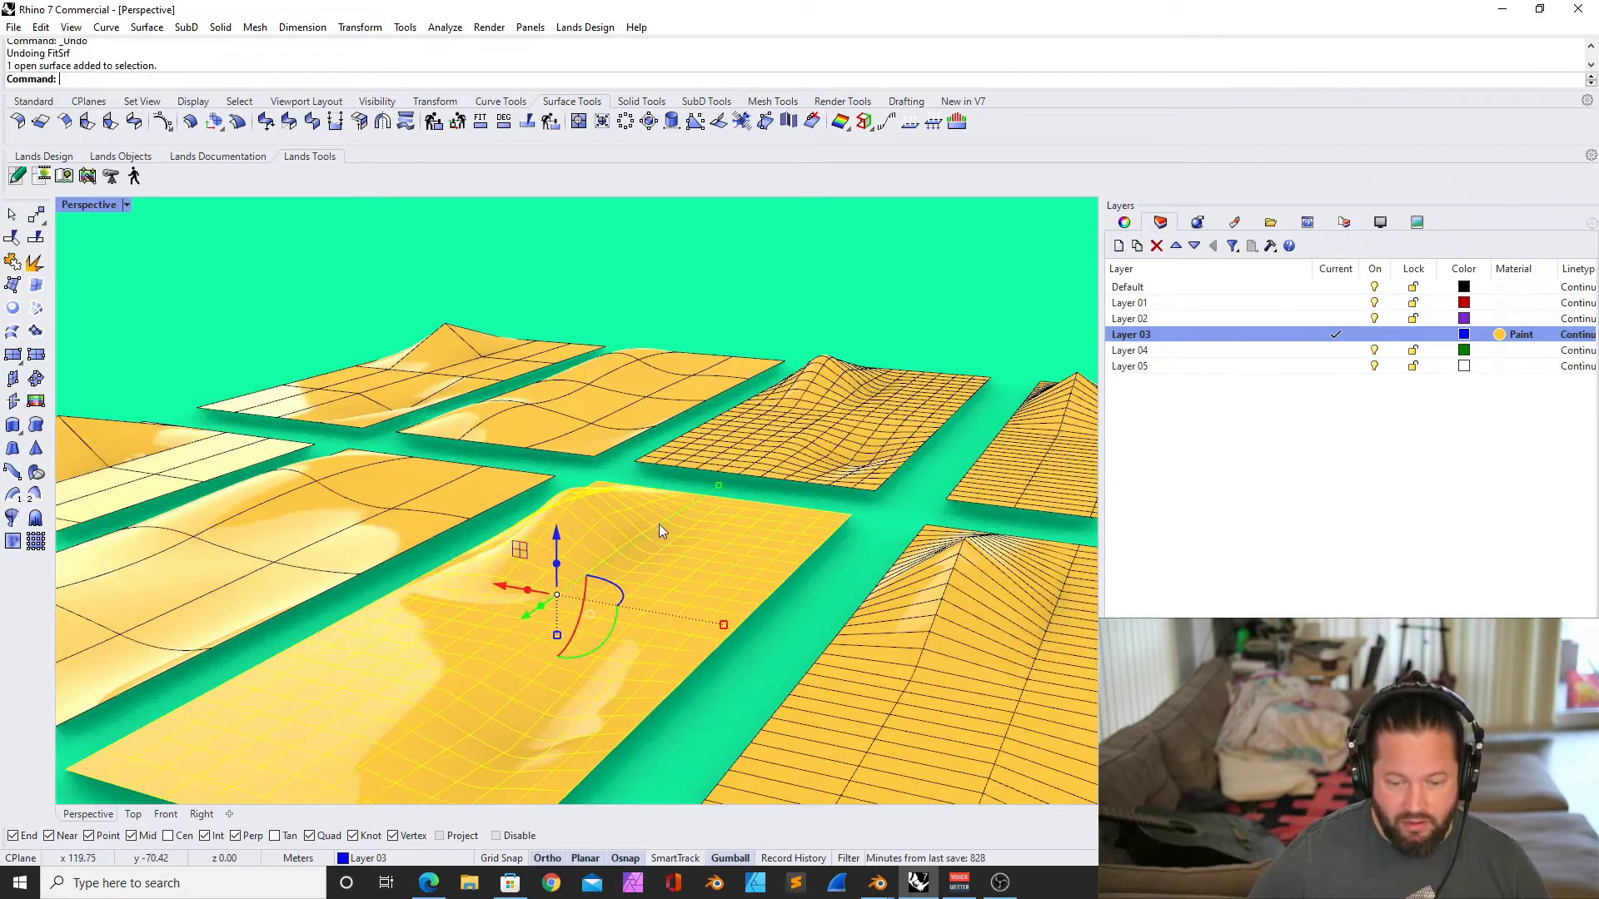
click(528, 122)
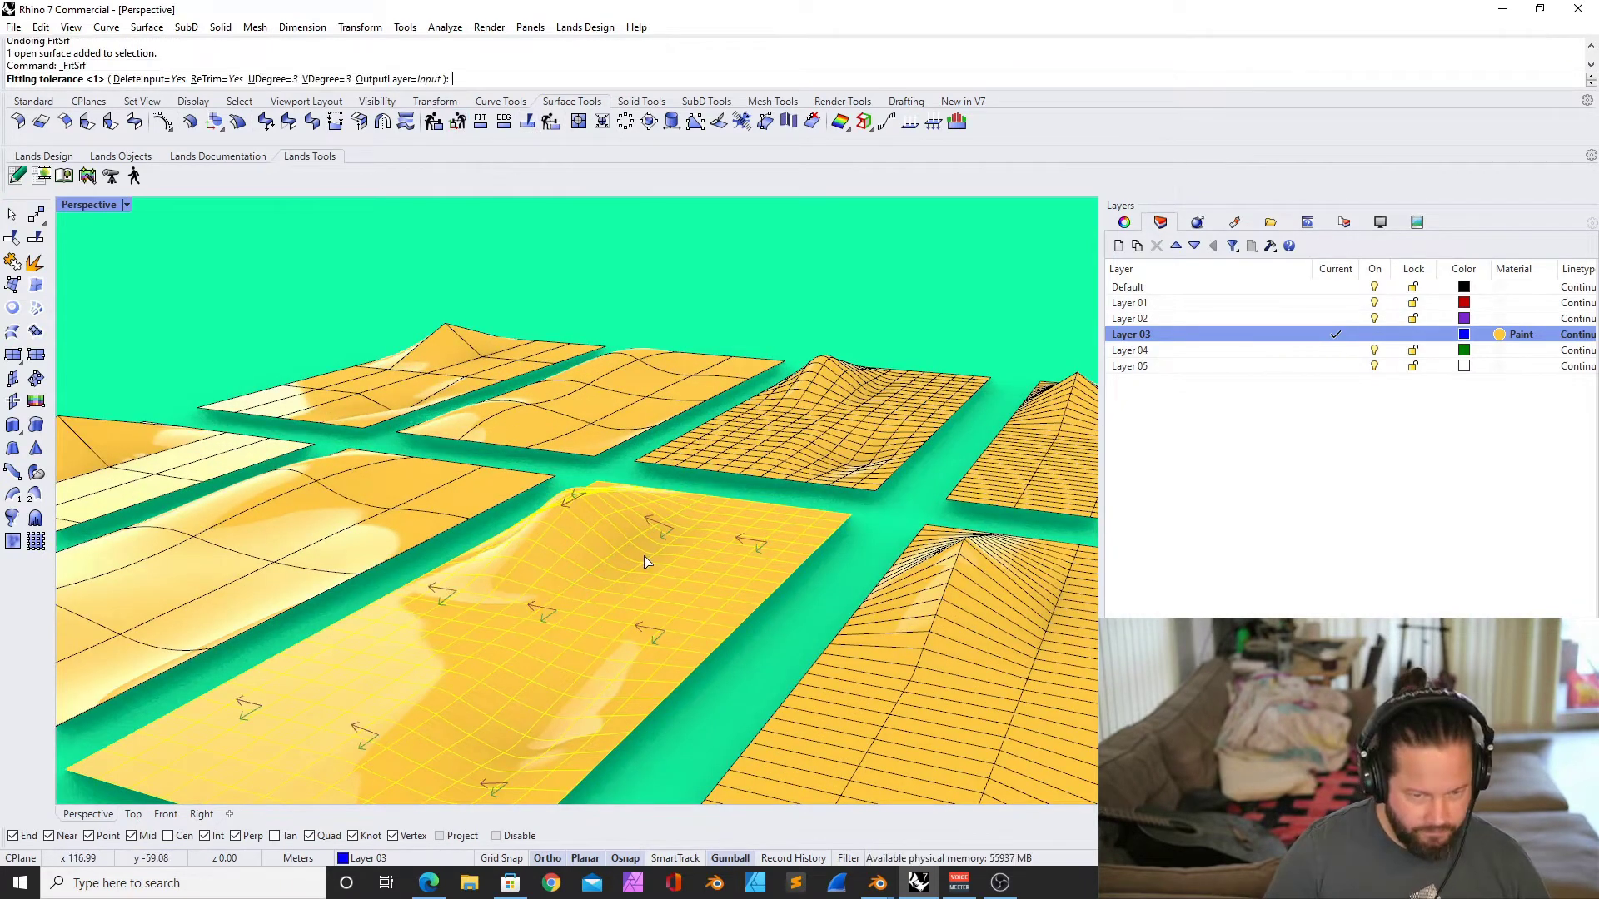
text(0.)
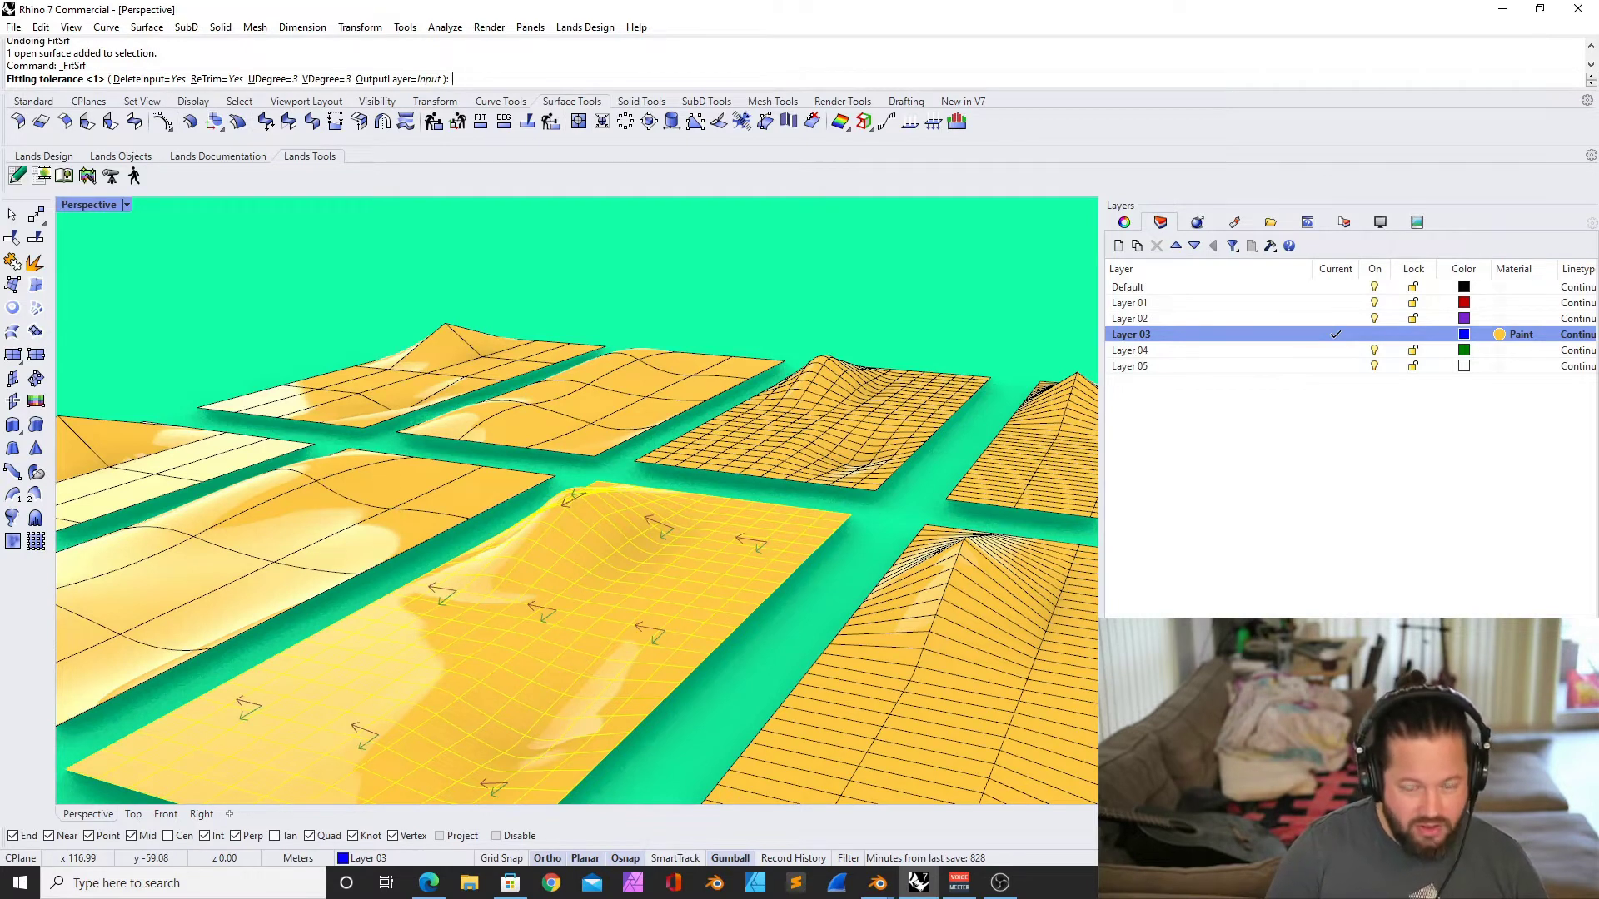
text(u)
key(Return)
text(2)
key(Return)
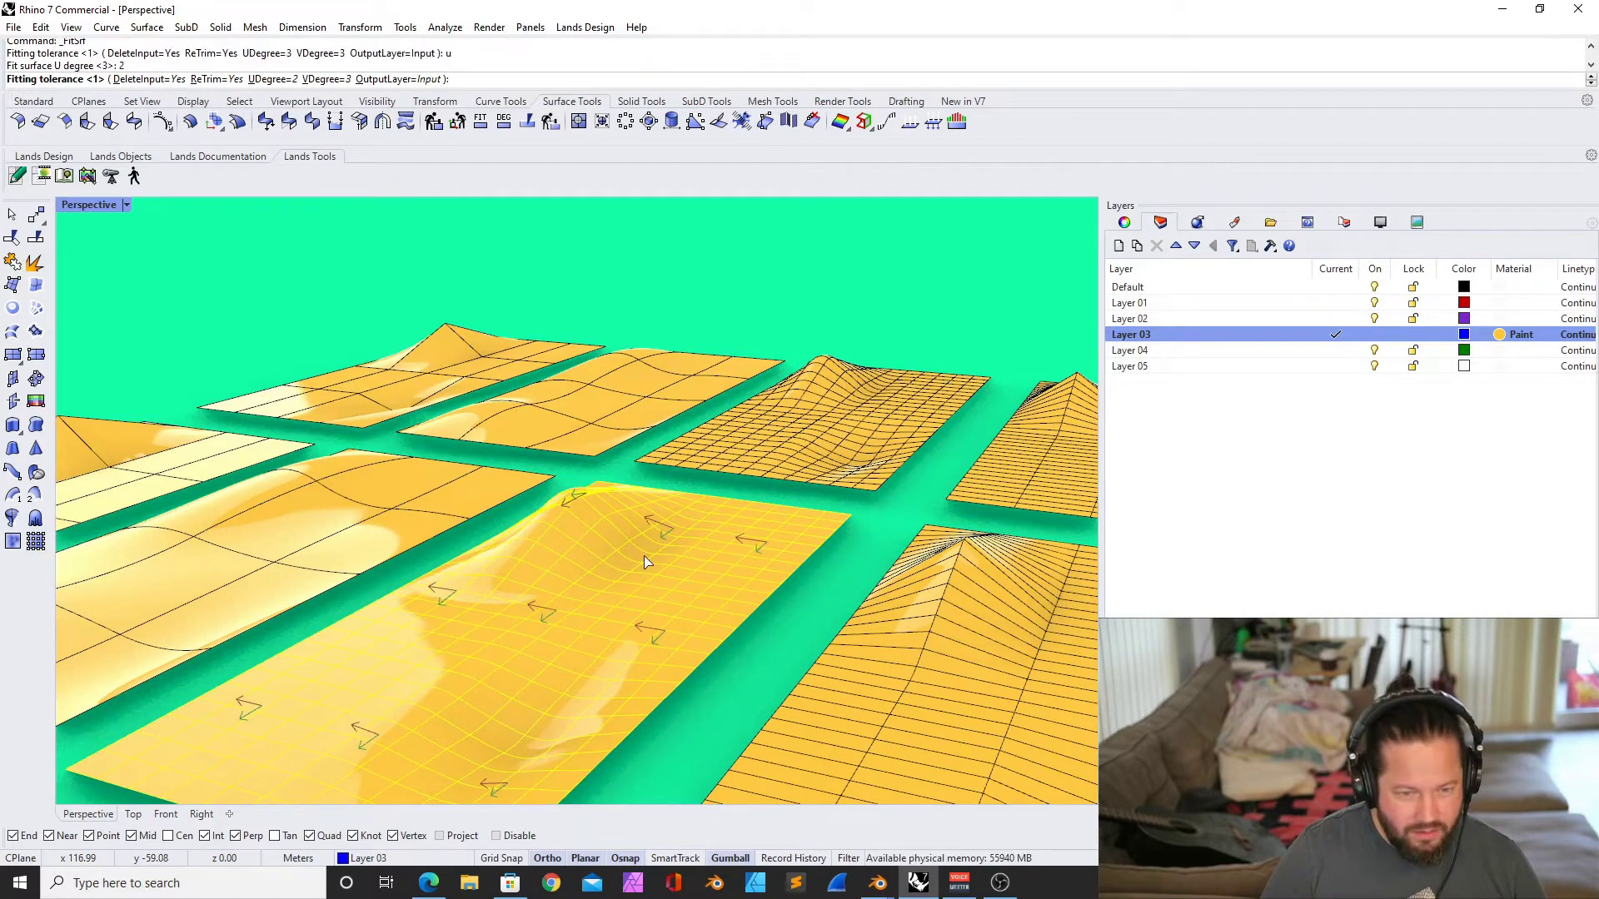
text(v)
key(Return)
text(2)
key(Return)
text(0.5)
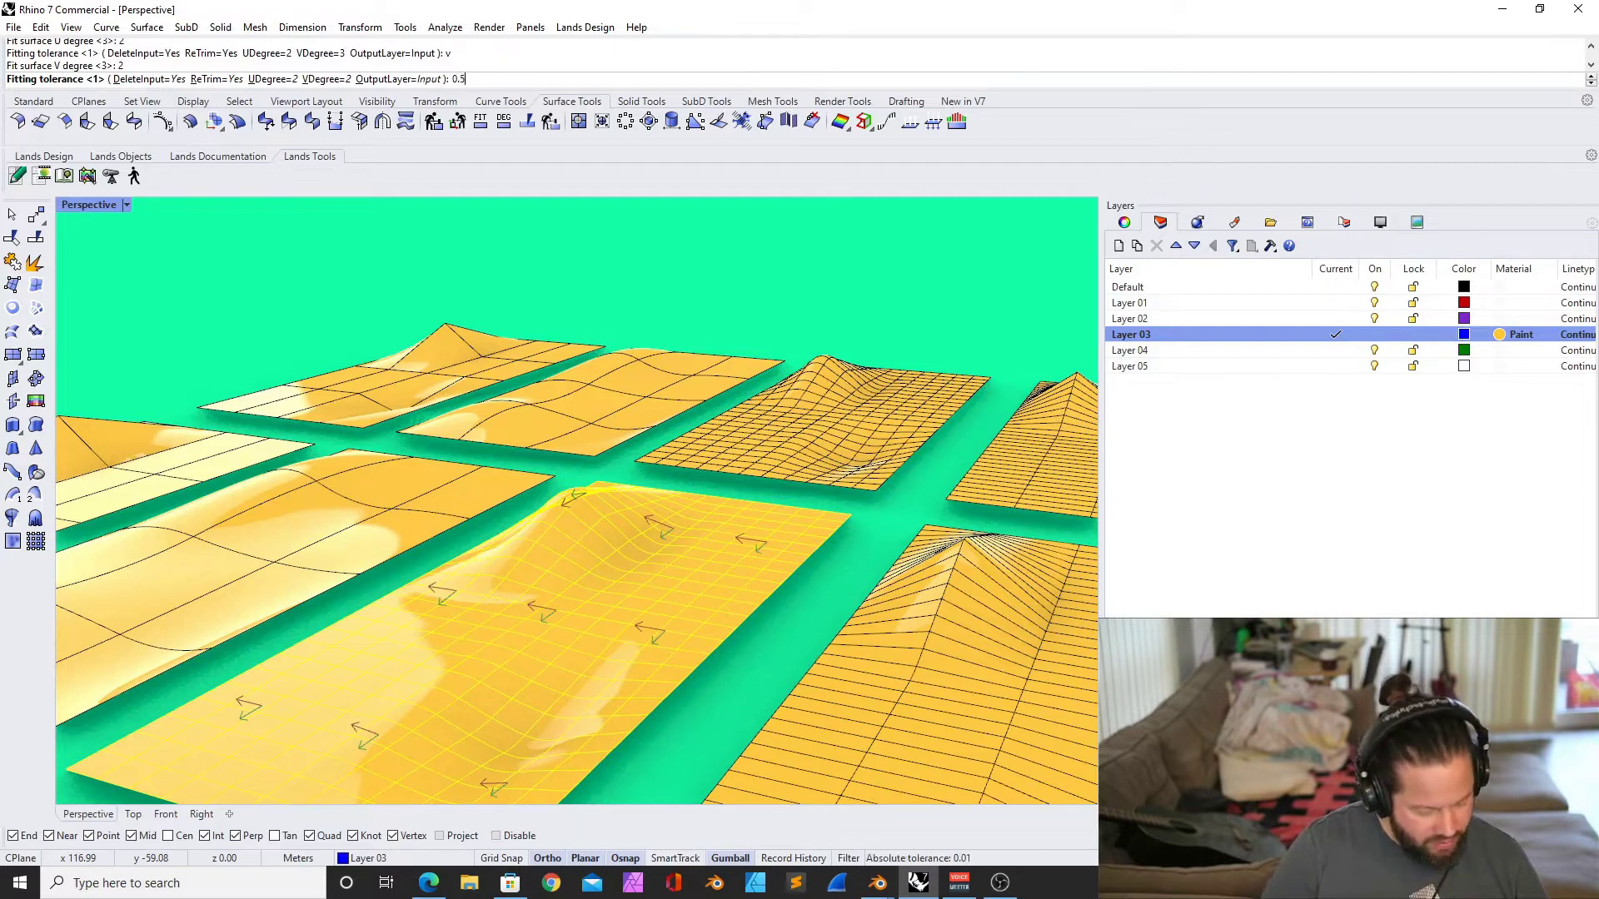
key(Return)
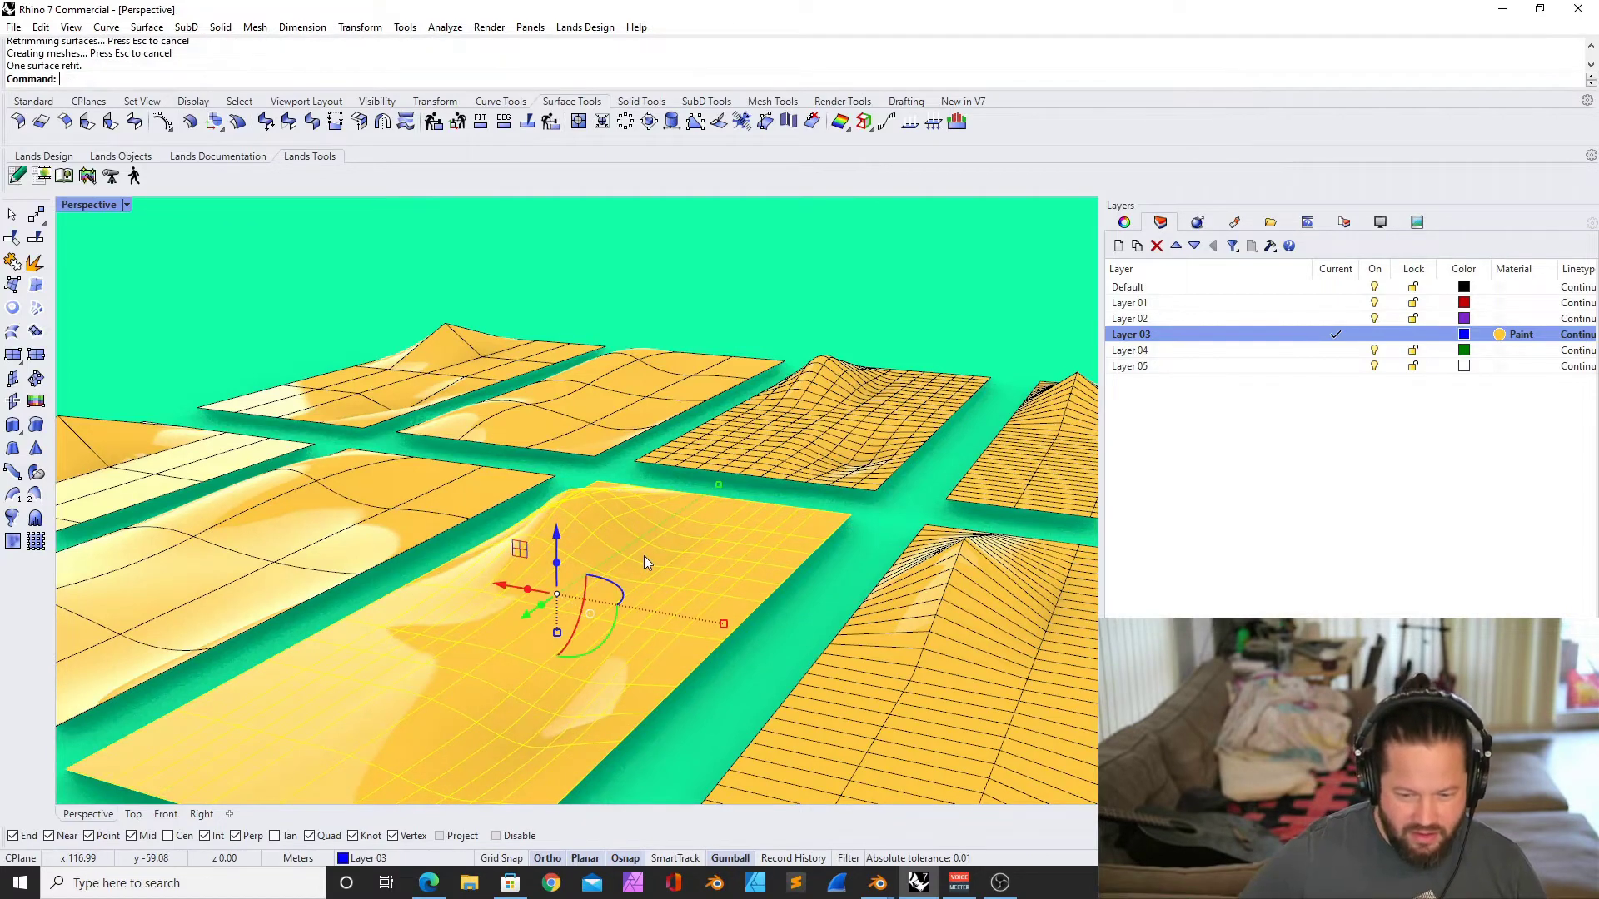
Compare the isocurve layout of the degree 2 refit surface with the original dense surface in the back row
scroll(643, 556, down, 6)
right_drag(643, 557, 669, 583)
scroll(670, 467, up, 7)
scroll(618, 446, down, 3)
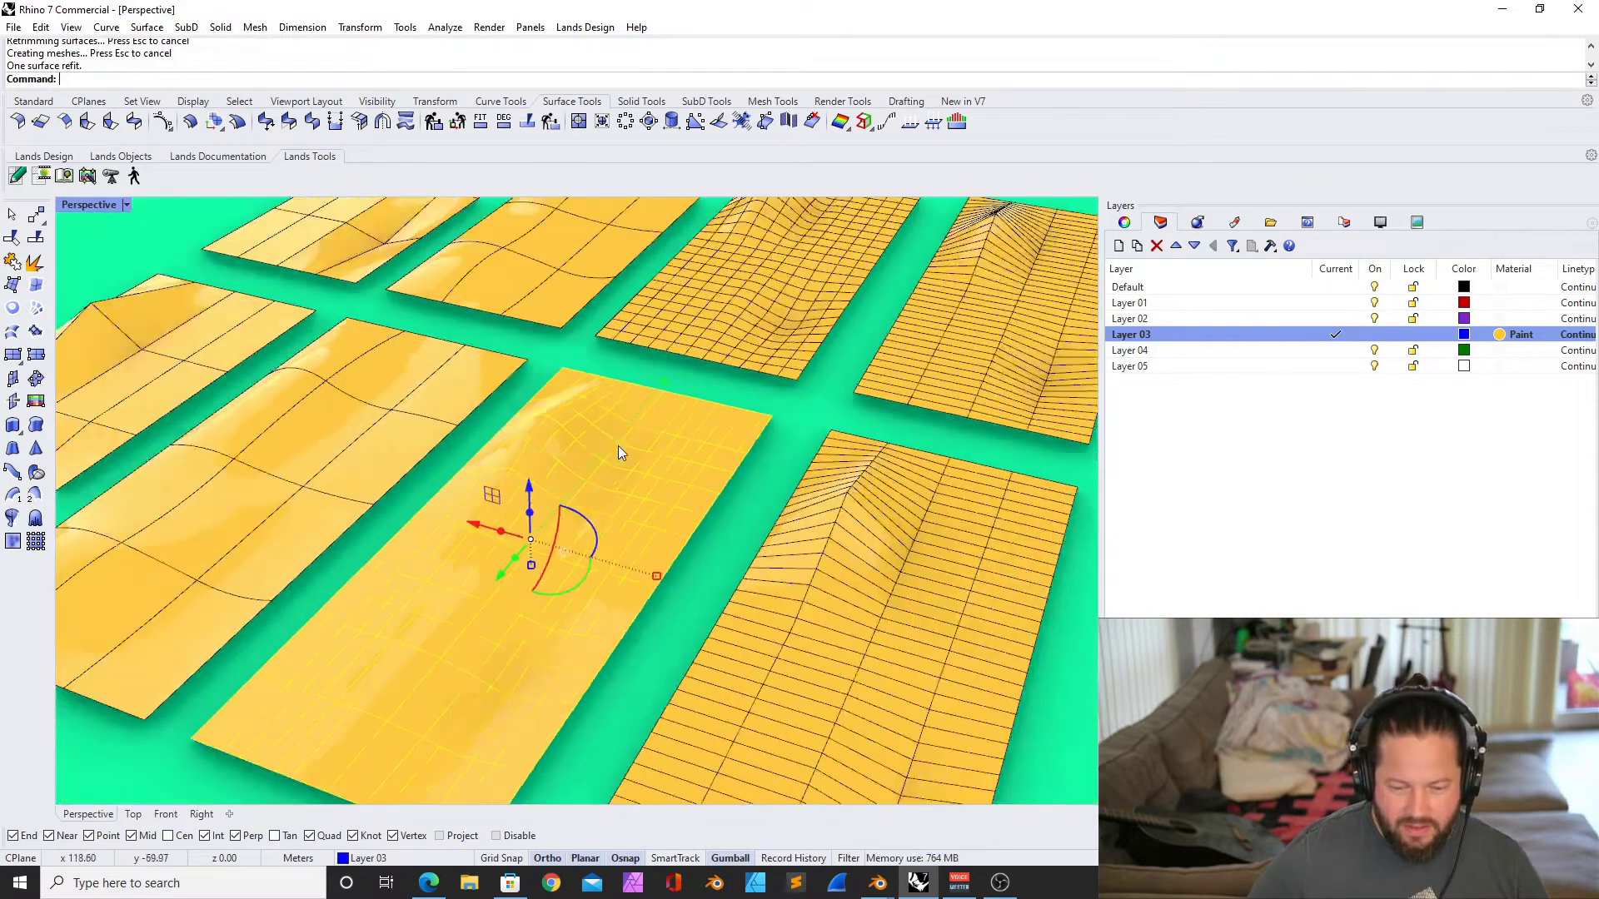
right_drag(618, 446, 386, 617)
scroll(525, 574, down, 6)
right_drag(533, 566, 425, 533)
scroll(631, 510, up, 5)
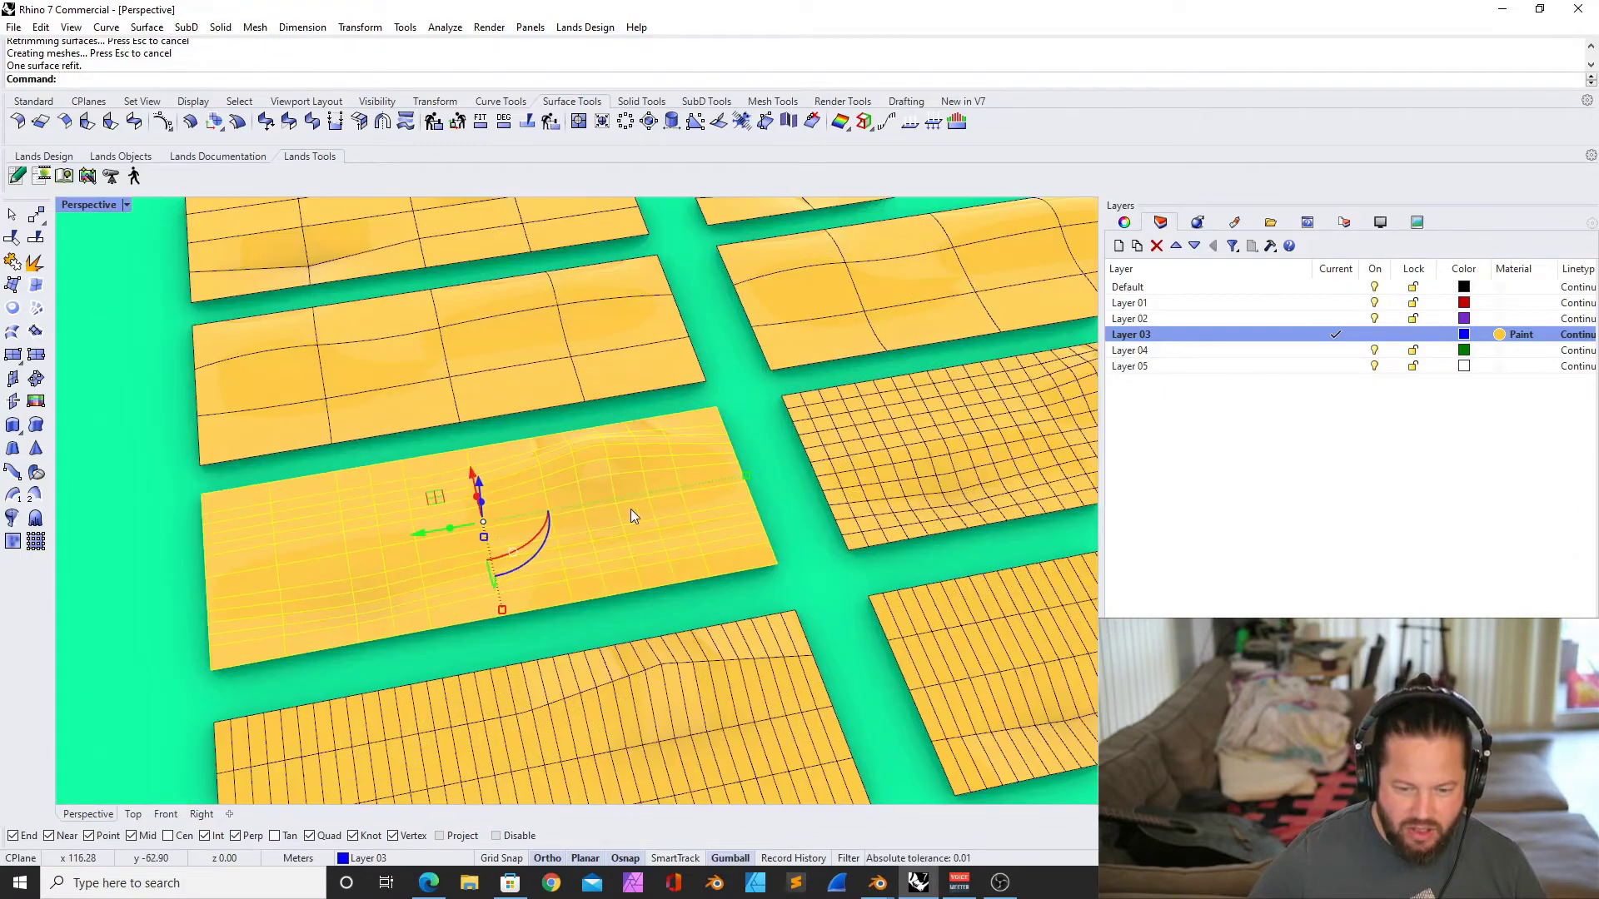
scroll(588, 481, down, 3)
right_drag(603, 473, 564, 481)
scroll(714, 458, up, 3)
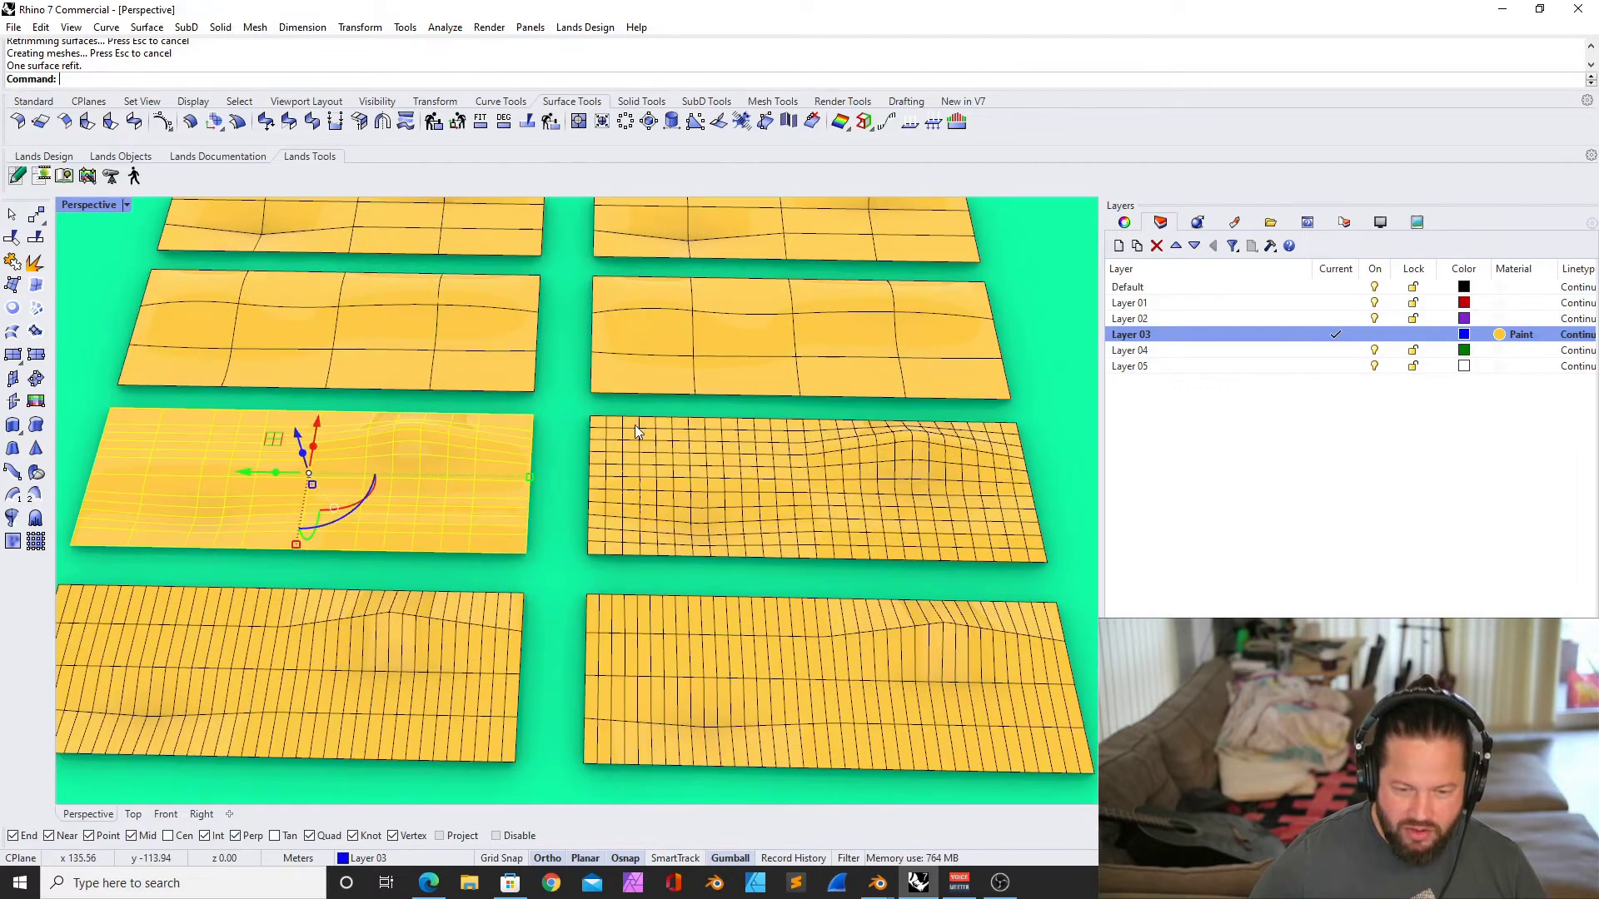
right_drag(634, 424, 374, 641)
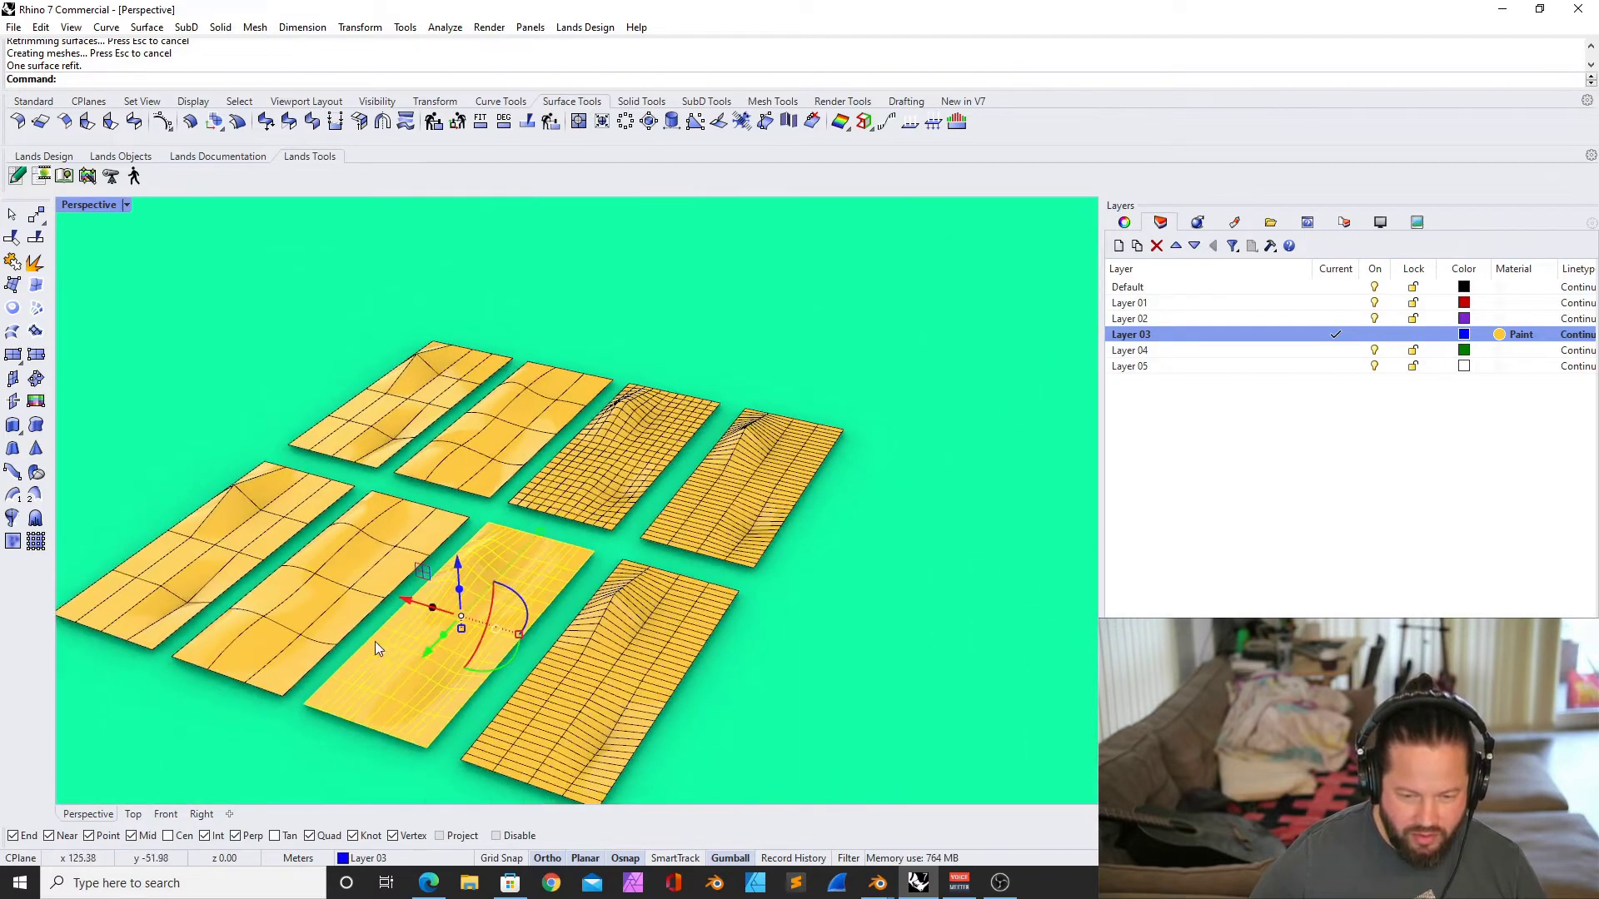
scroll(518, 477, up, 3)
scroll(517, 563, down, 3)
Undo the tolerance 0.5 refit and run FitSrf on the same surface with tolerance 0.8 and degree 2
key(ctrl+z)
scroll(503, 596, up, 3)
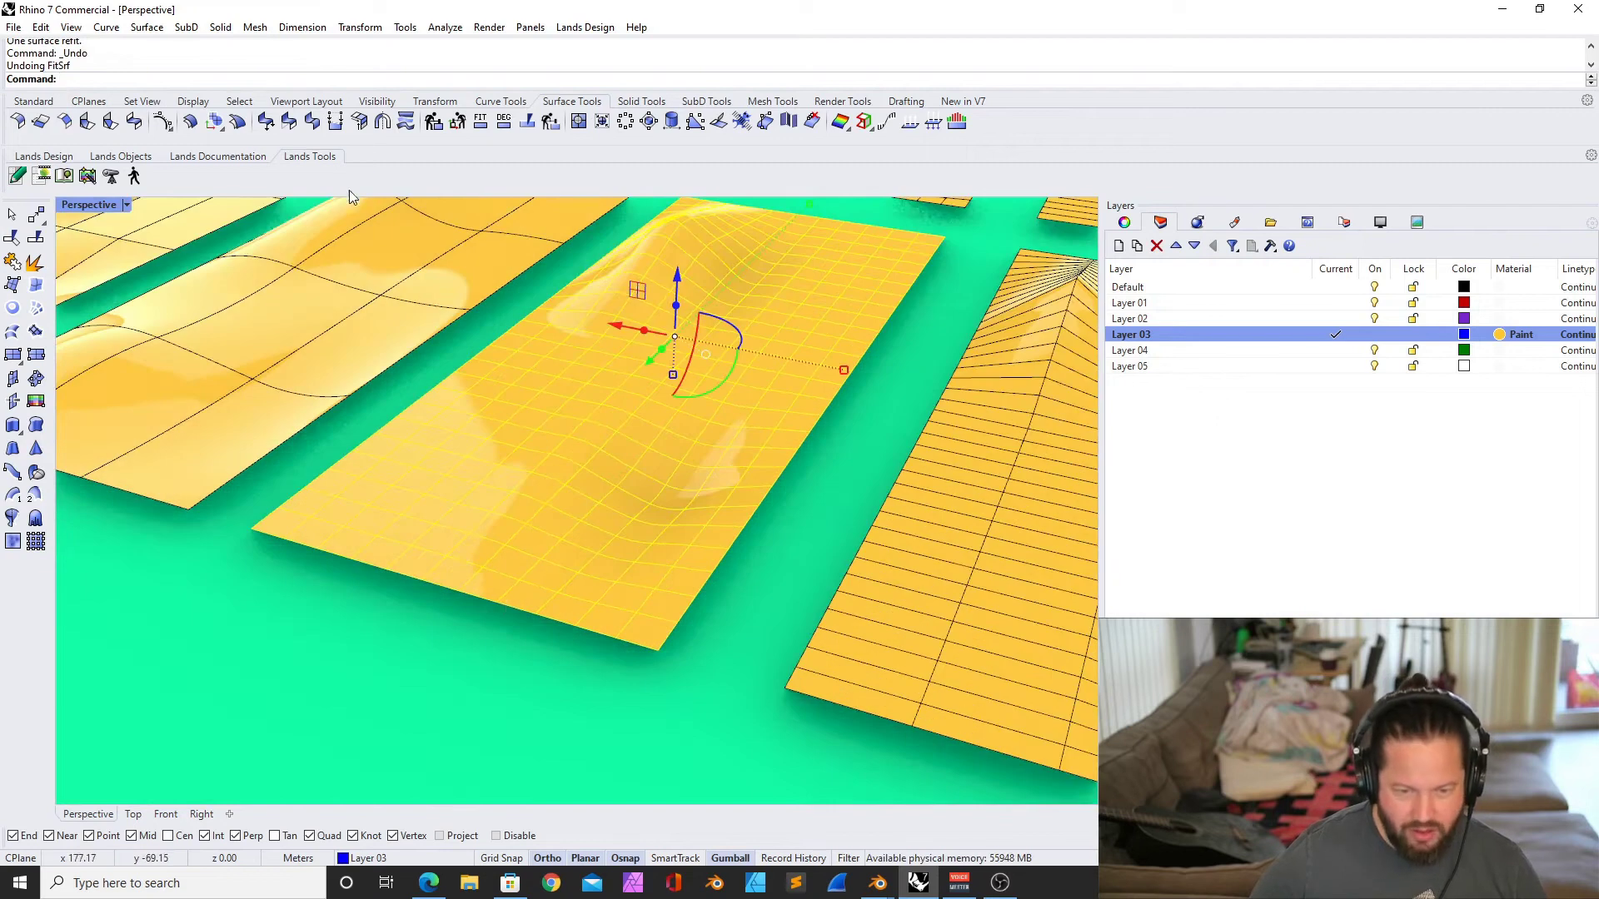
click(480, 121)
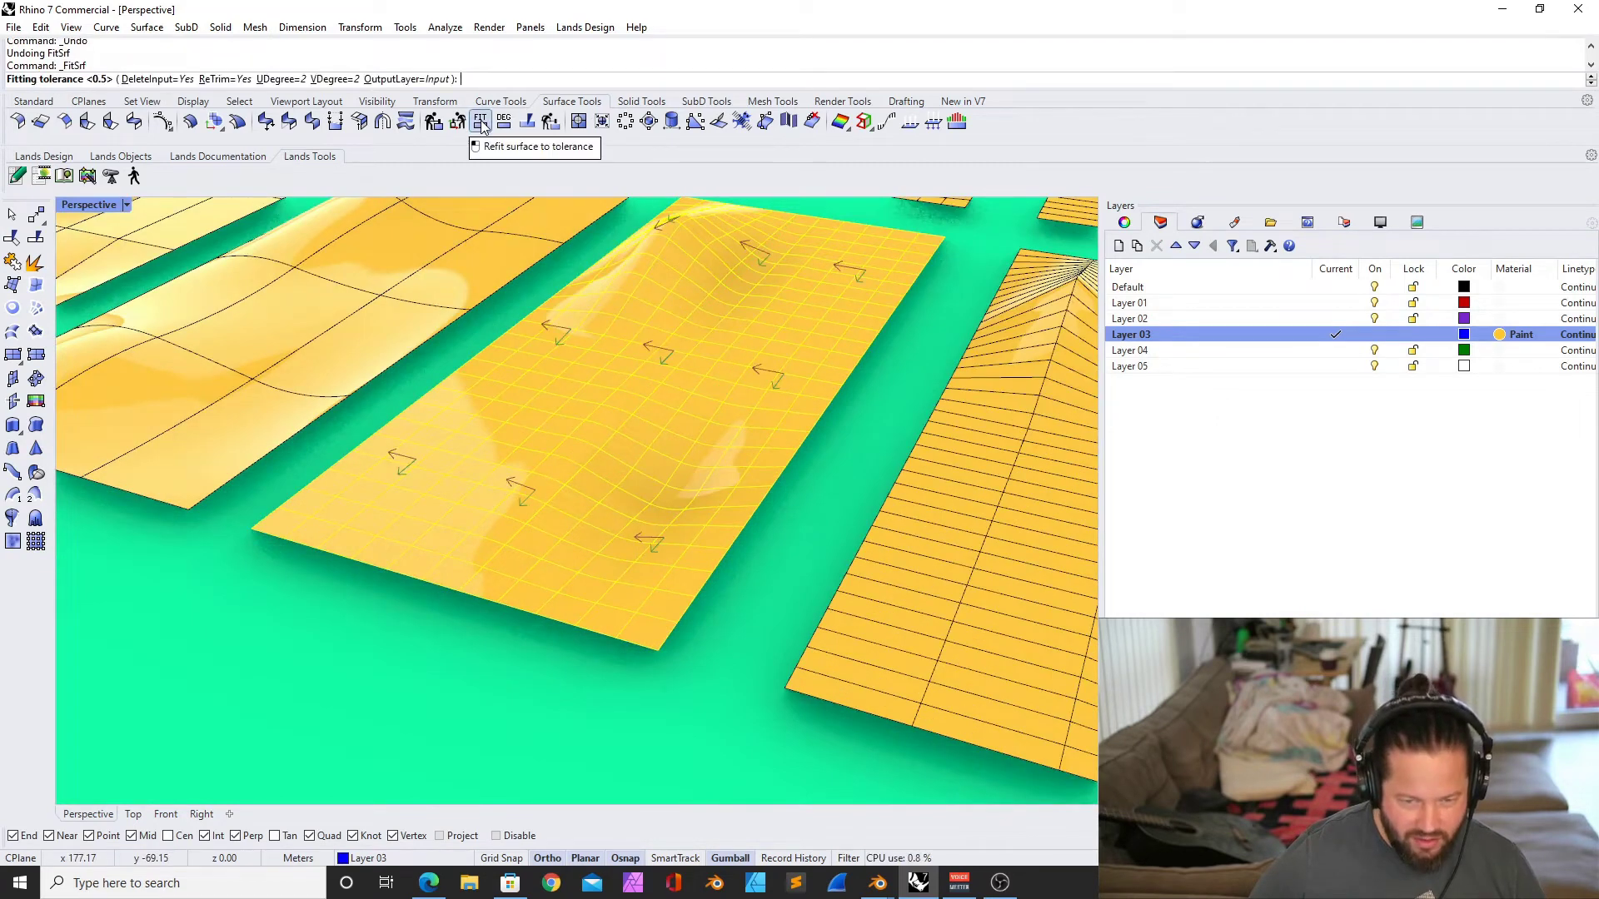
text(0)
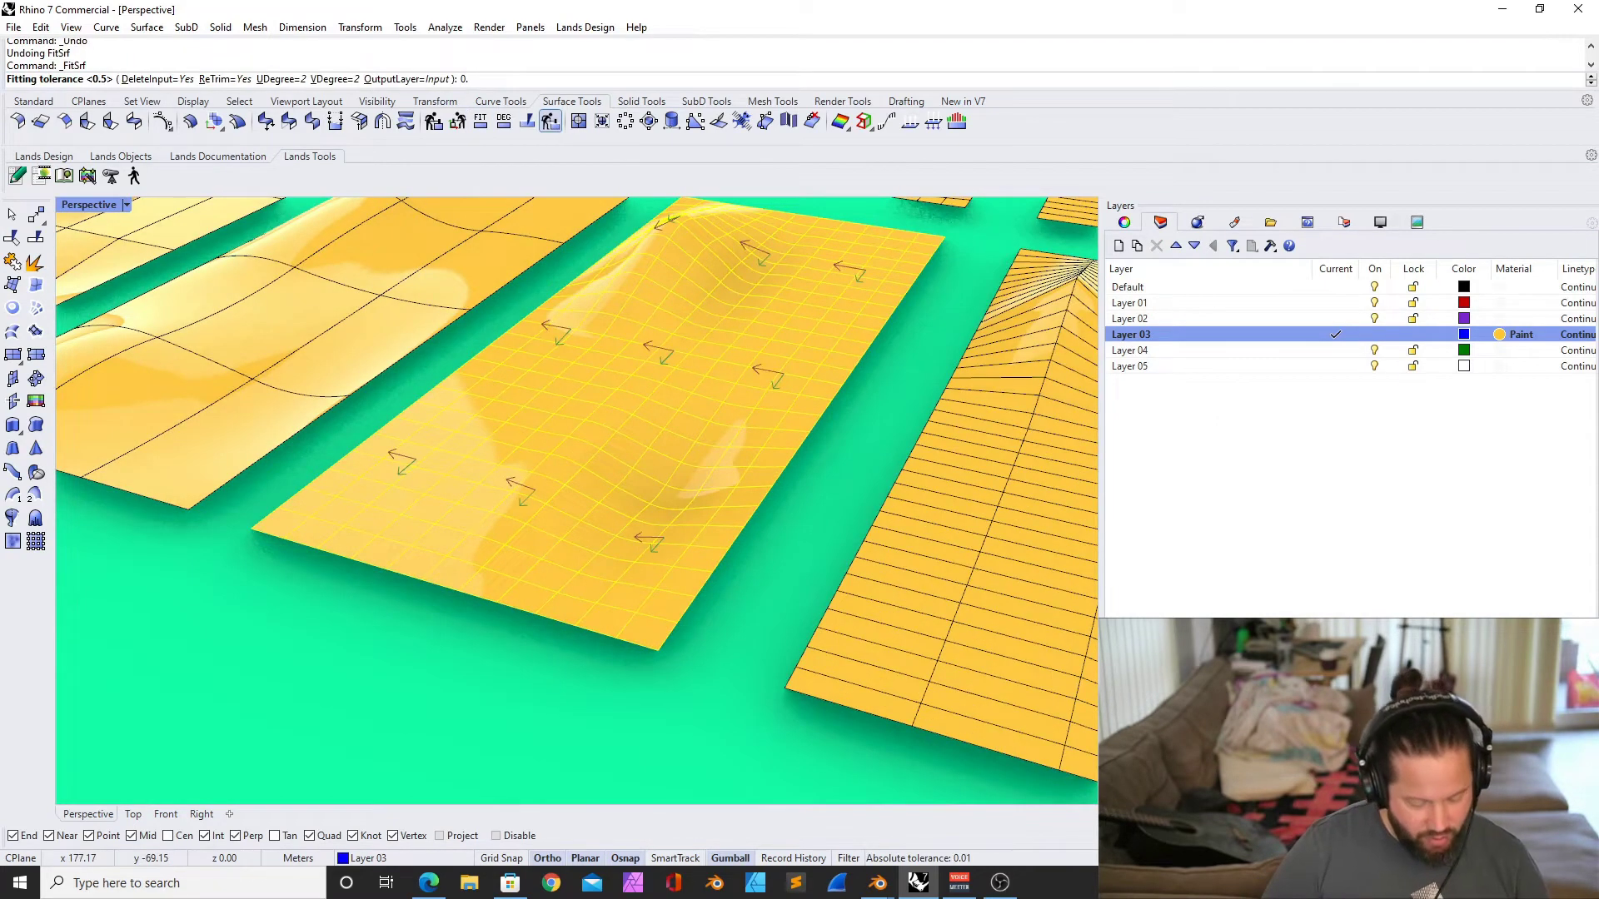
text(.8)
key(Return)
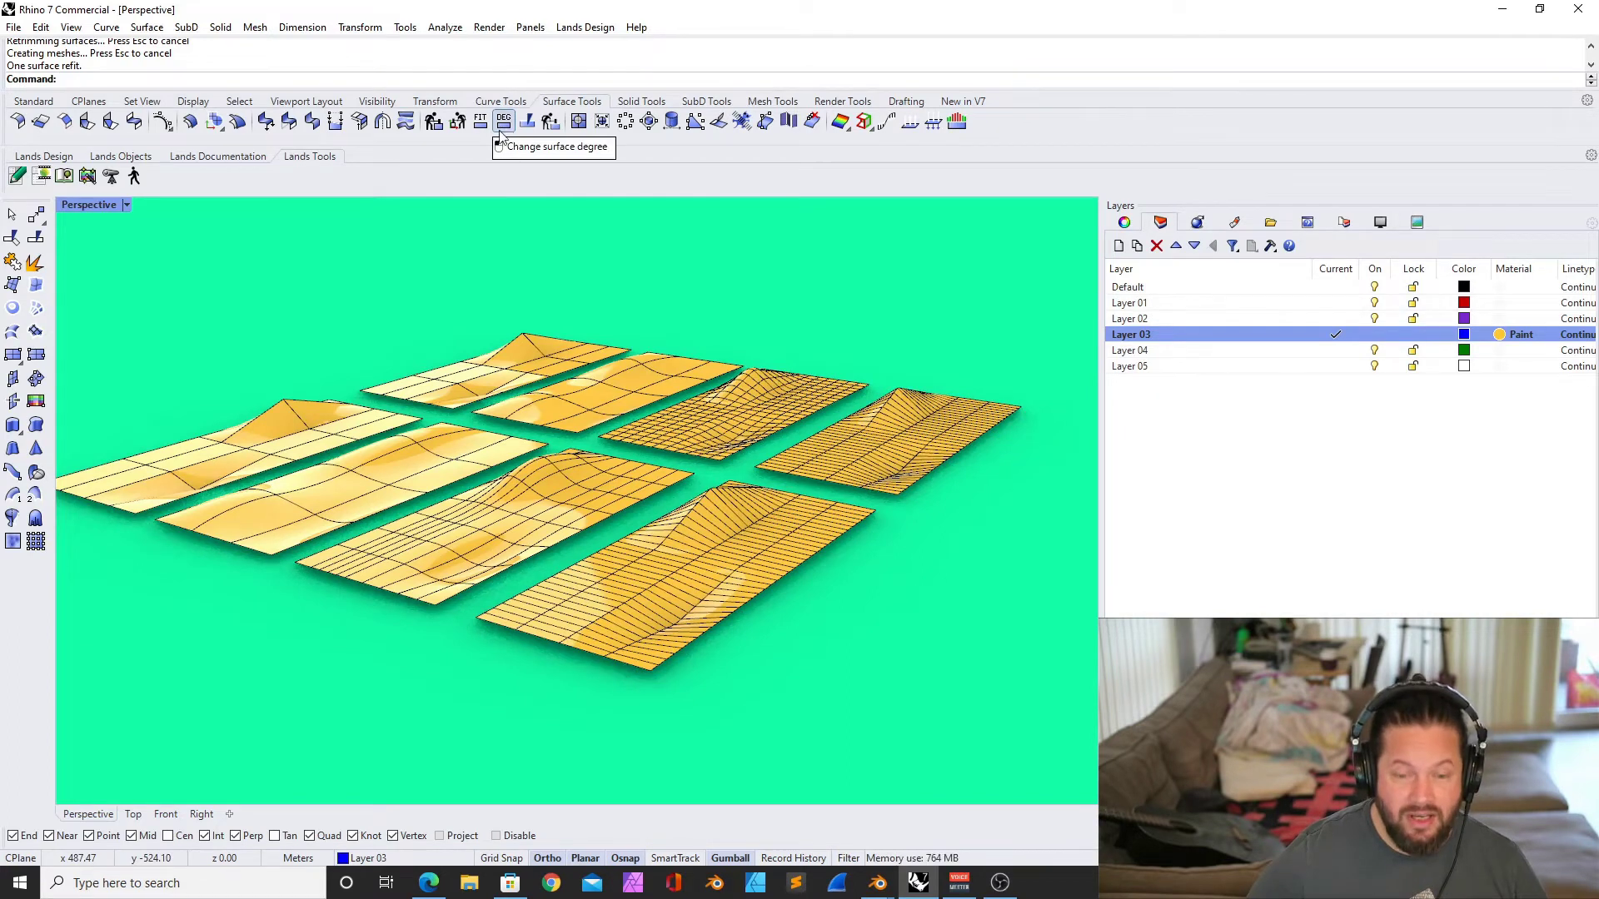
Try FitSrf on the faceted front-row surface with tolerance 0.8 and degree 2 in both directions
scroll(392, 292, down, 5)
scroll(544, 438, up, 8)
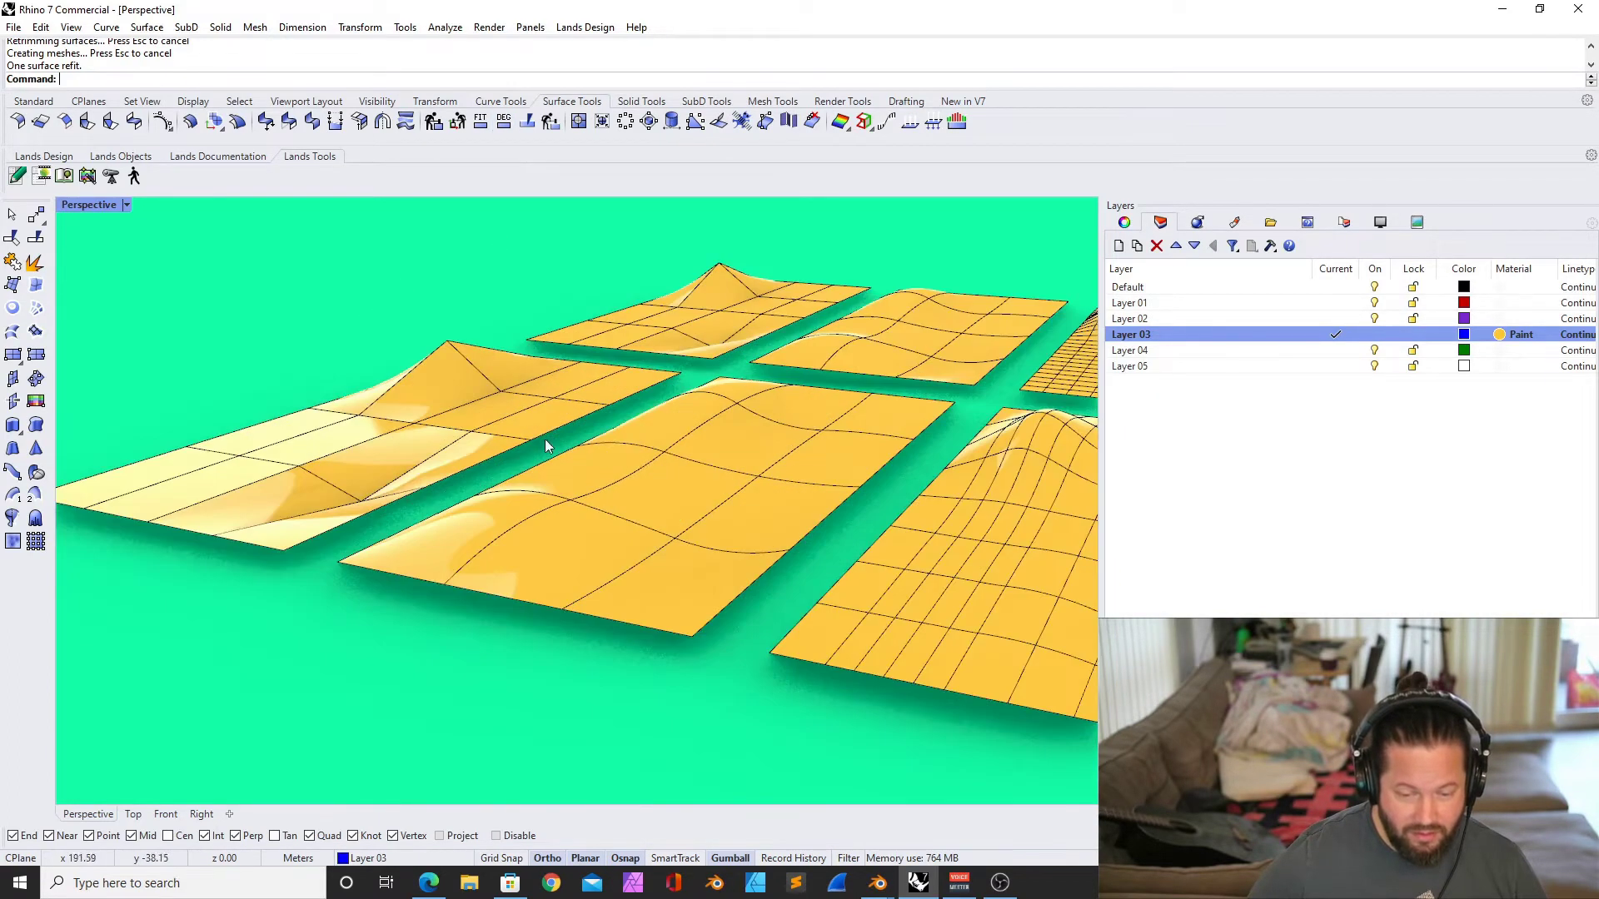
right_drag(544, 438, 533, 400)
click(507, 406)
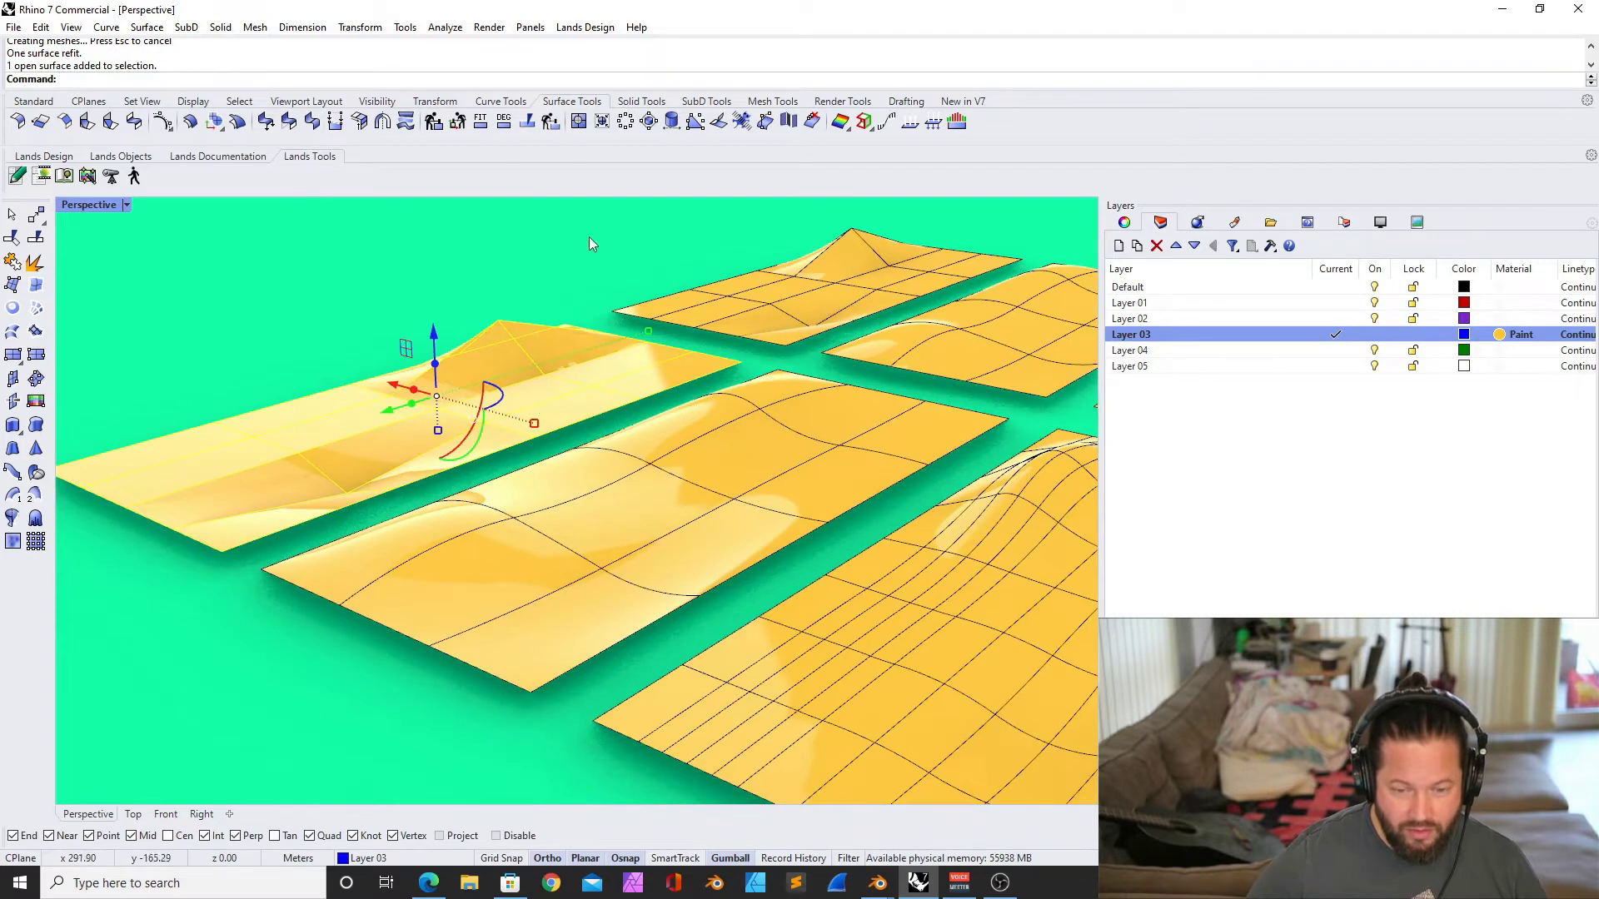
scroll(628, 412, down, 6)
scroll(547, 368, up, 8)
click(547, 368)
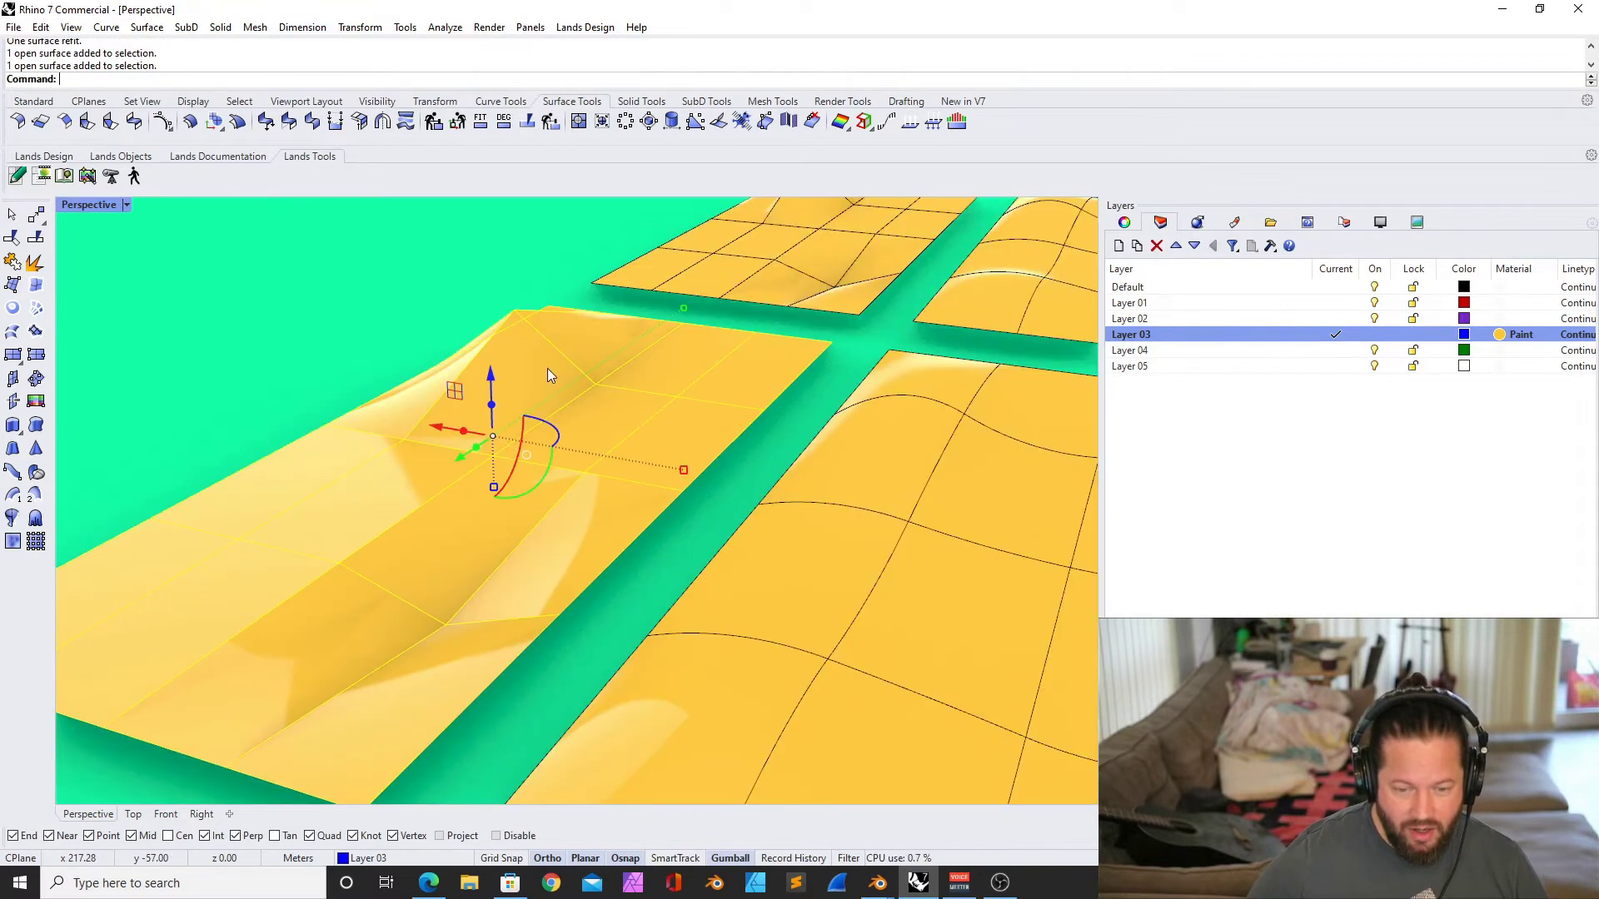
click(457, 120)
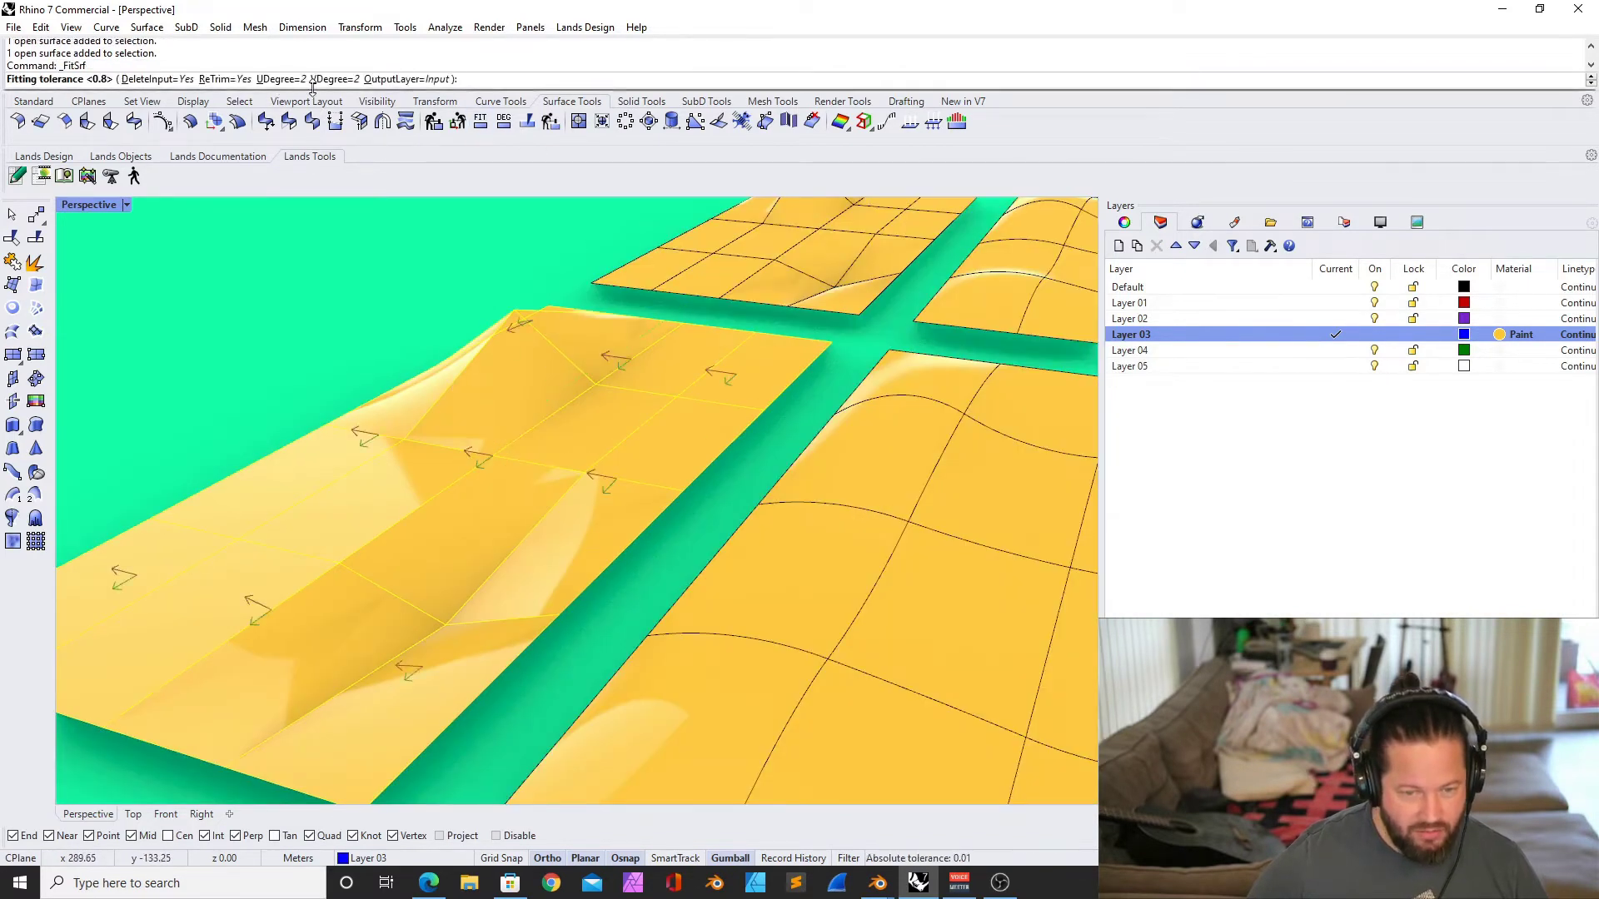
key(Return)
Try the FitSrf refit of the faceted front-row surface again, keeping tolerance 0.8 and degree 2
scroll(543, 323, down, 3)
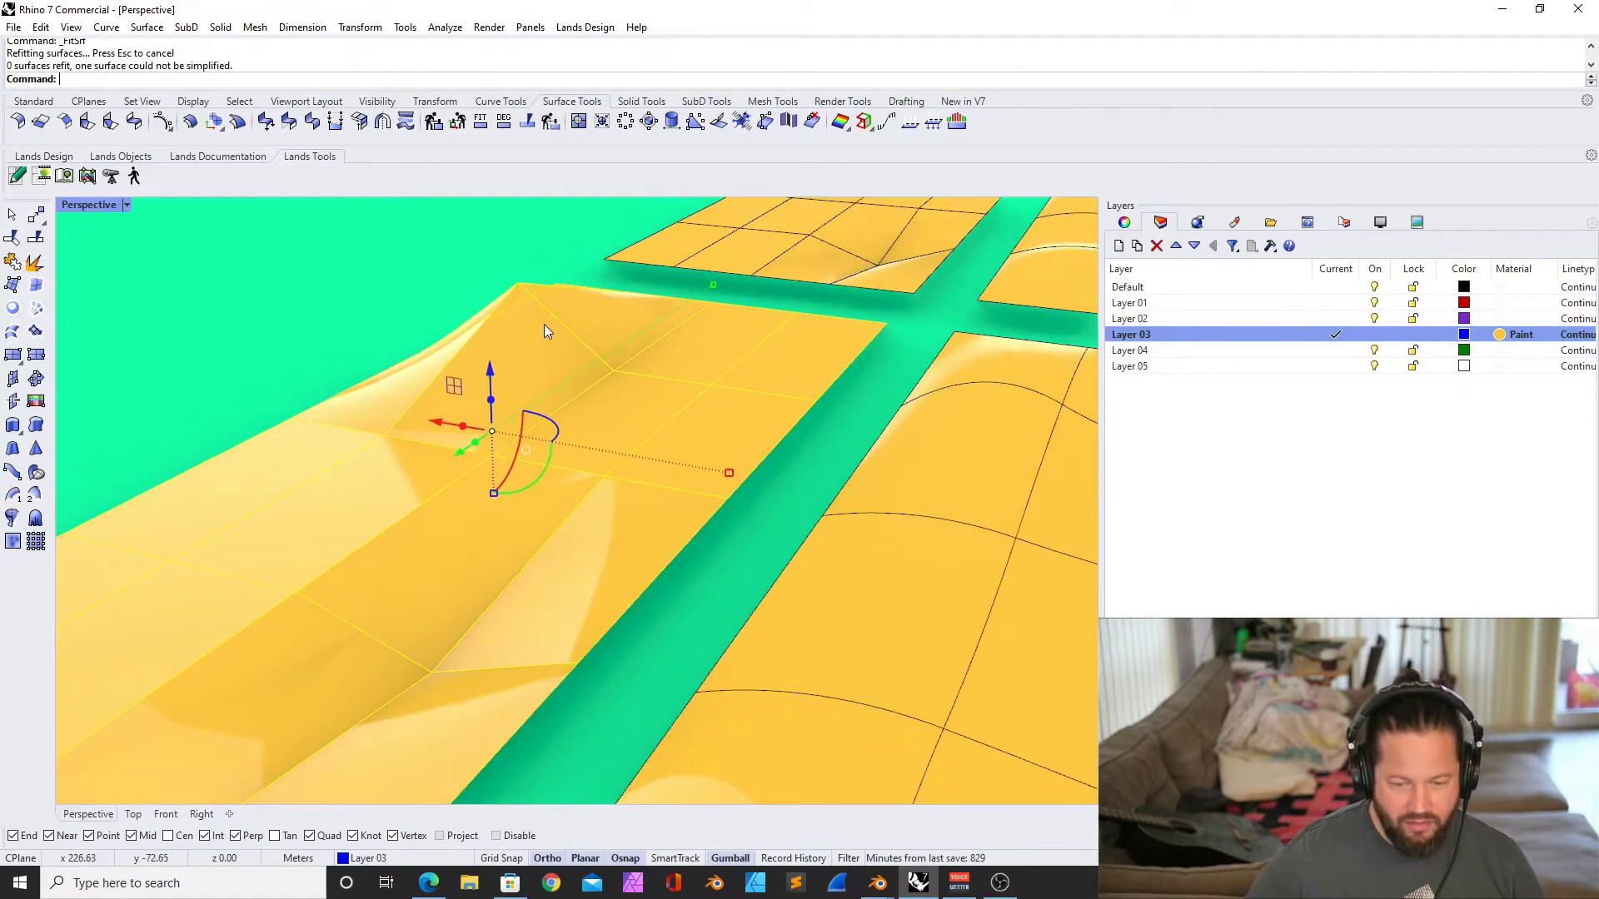
scroll(446, 356, down, 2)
right_drag(447, 356, 501, 375)
scroll(541, 327, up, 5)
scroll(573, 307, down, 5)
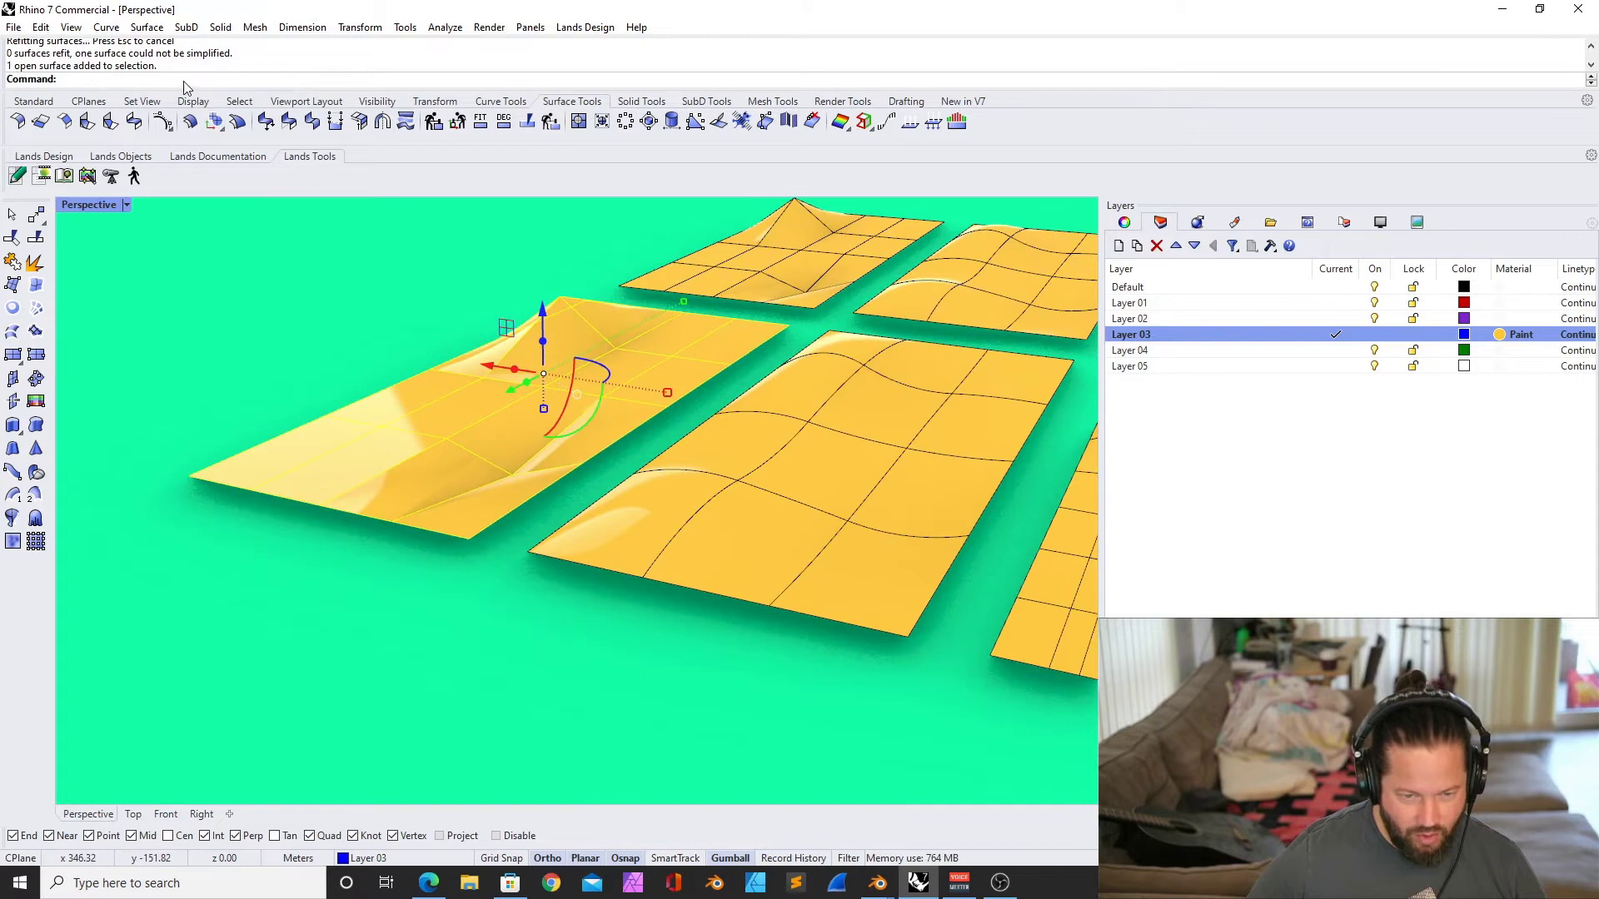
click(480, 122)
right_drag(572, 363, 465, 383)
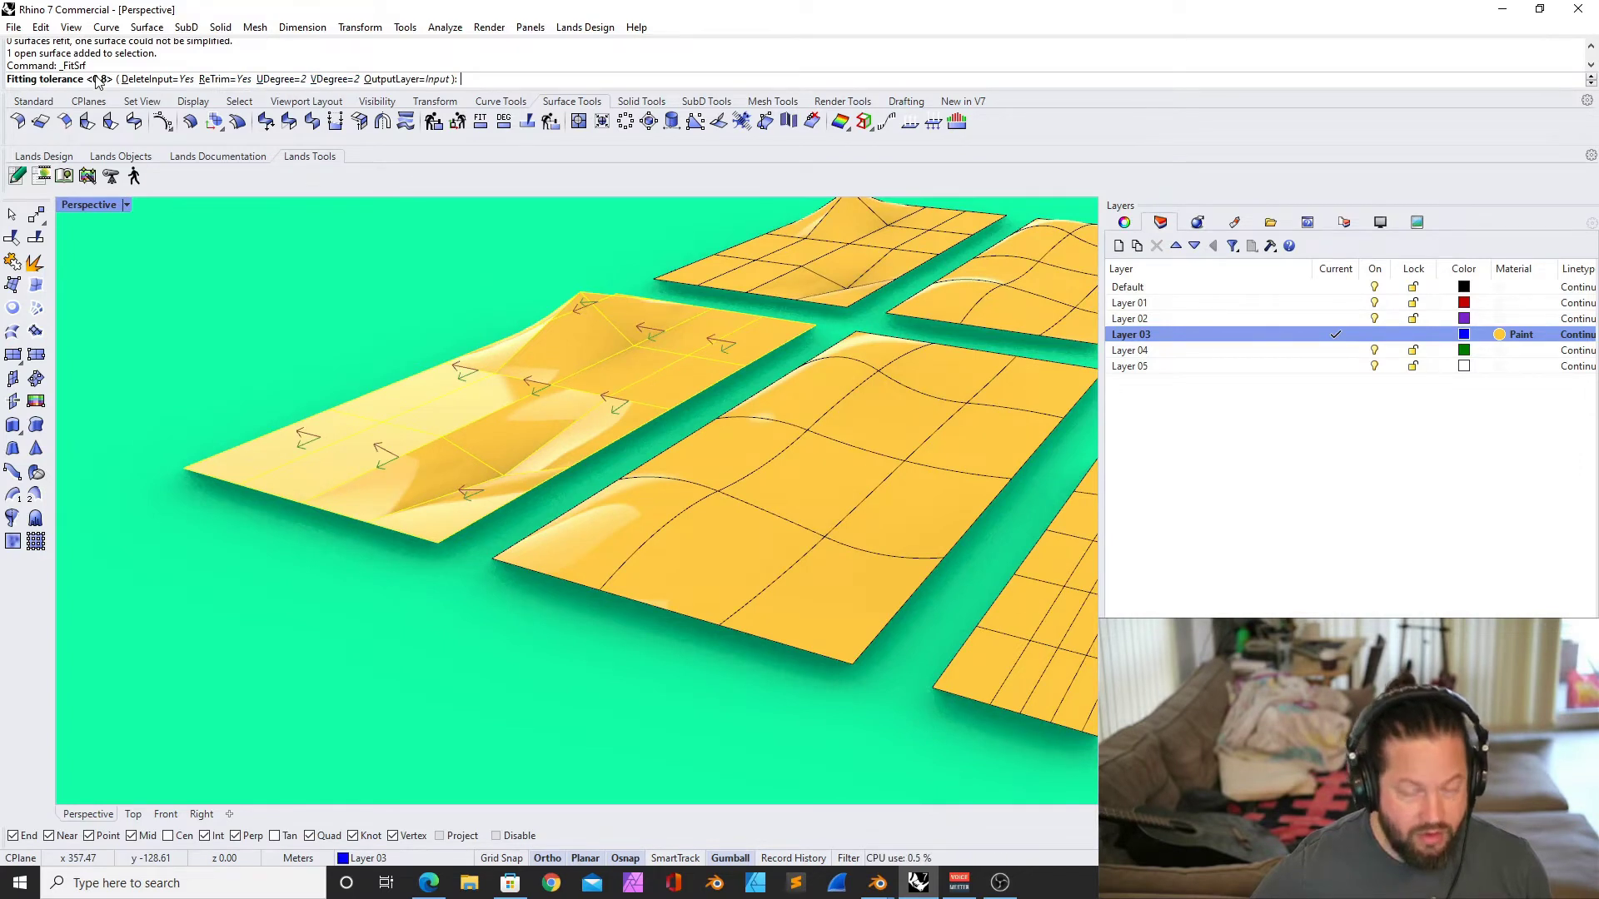
key(Return)
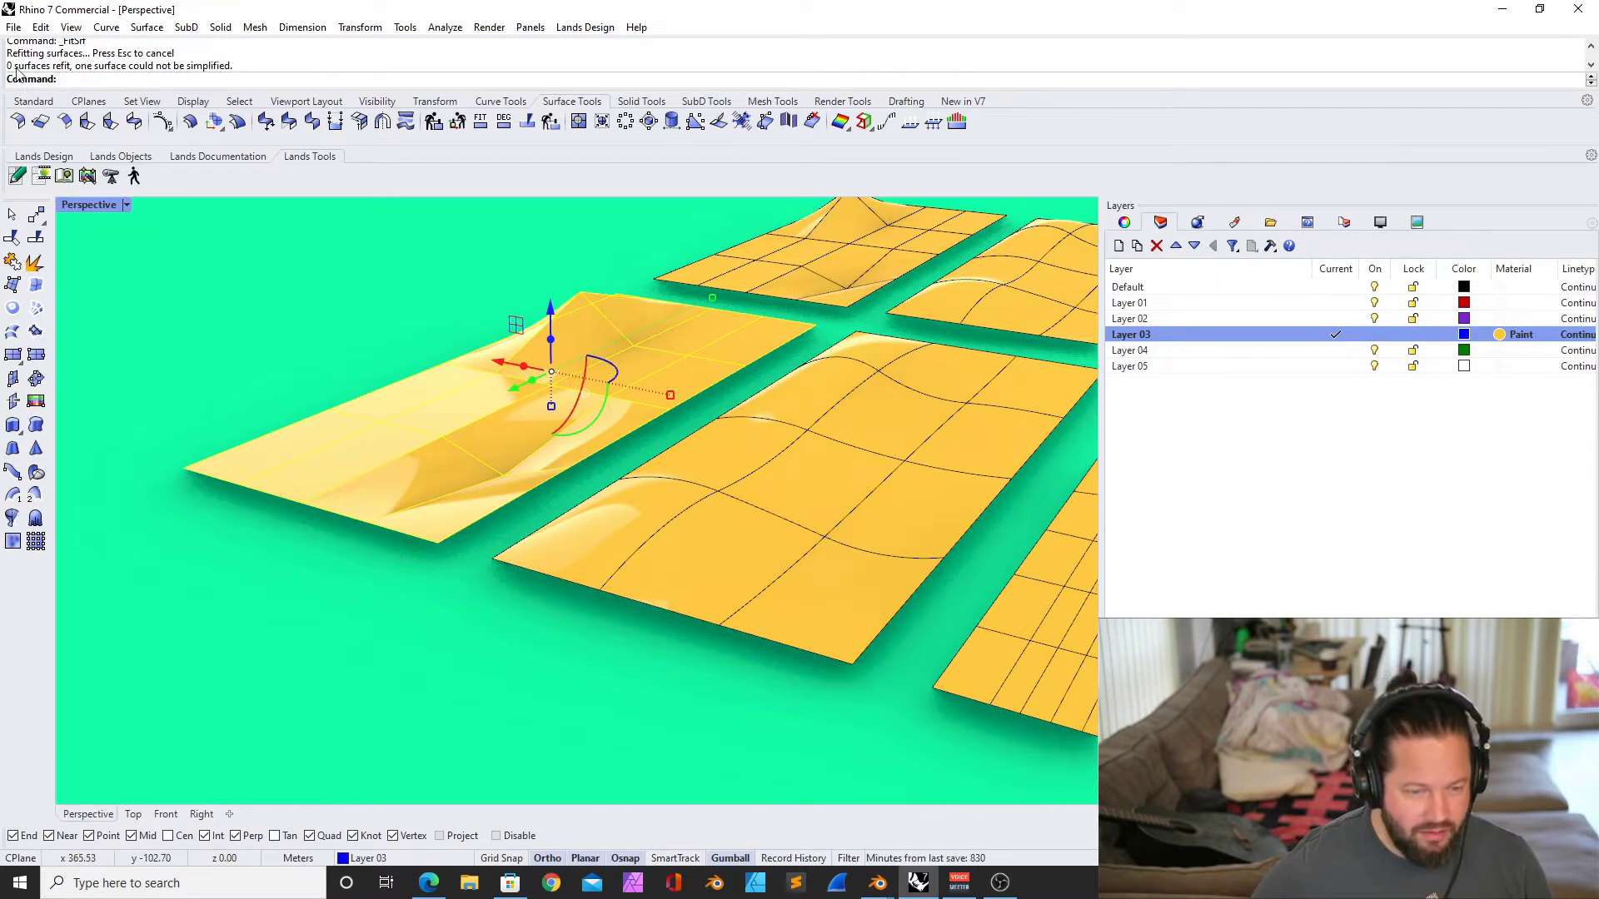
Change the degree of the faceted front-row surface with Deformable set to Yes, entering a U degree of 2
click(528, 607)
scroll(523, 423, down, 7)
scroll(528, 418, up, 7)
right_drag(528, 416, 397, 405)
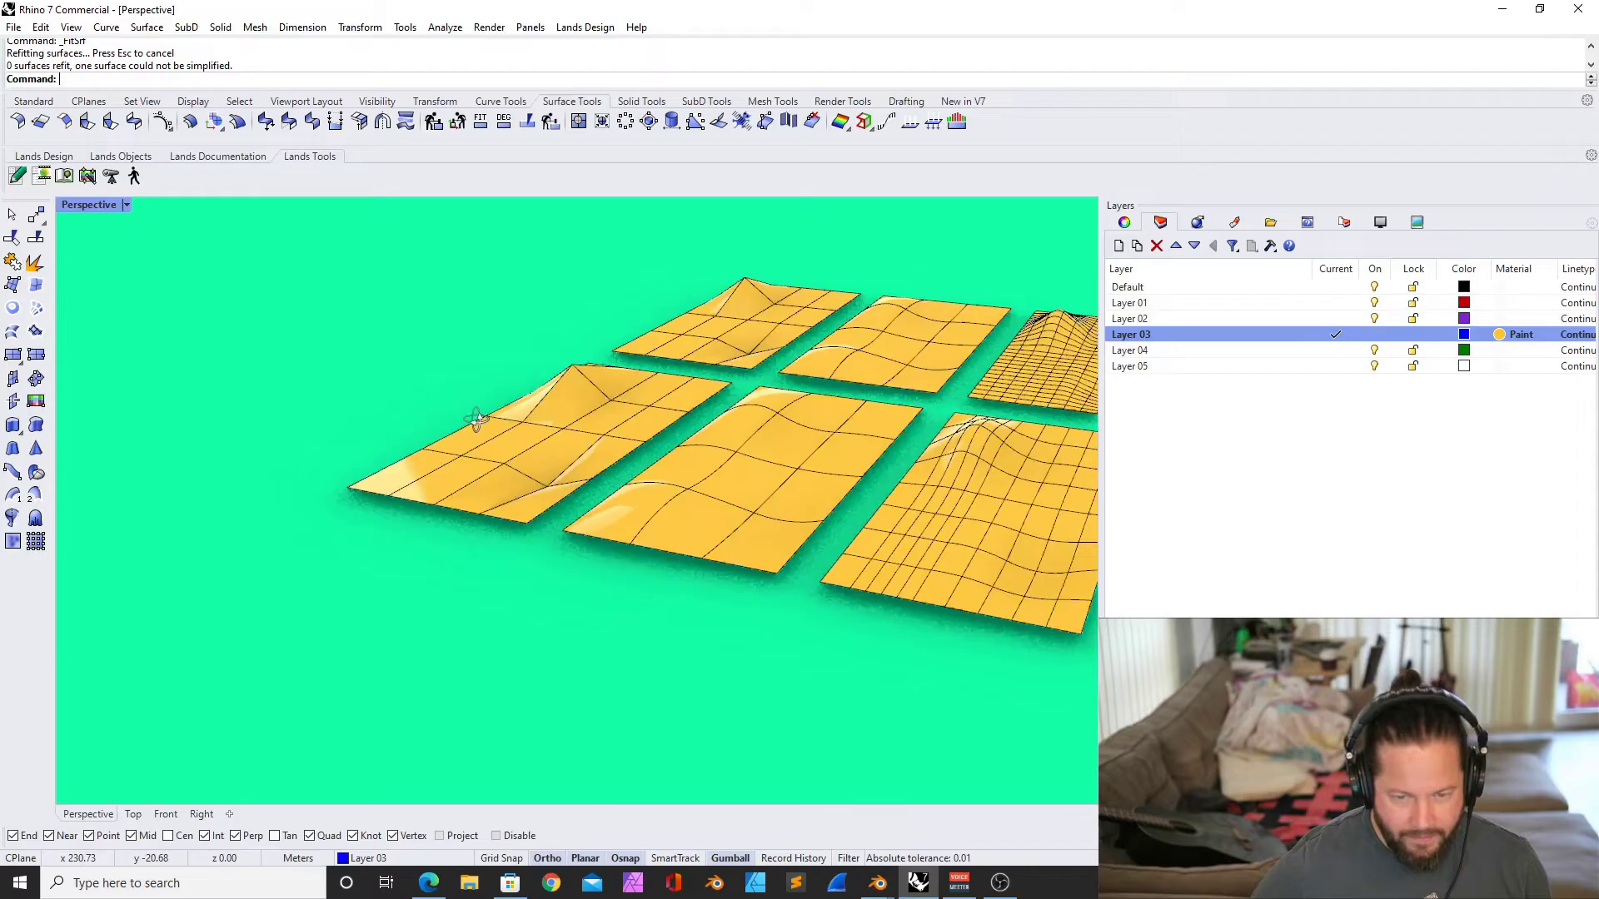
scroll(542, 408, up, 5)
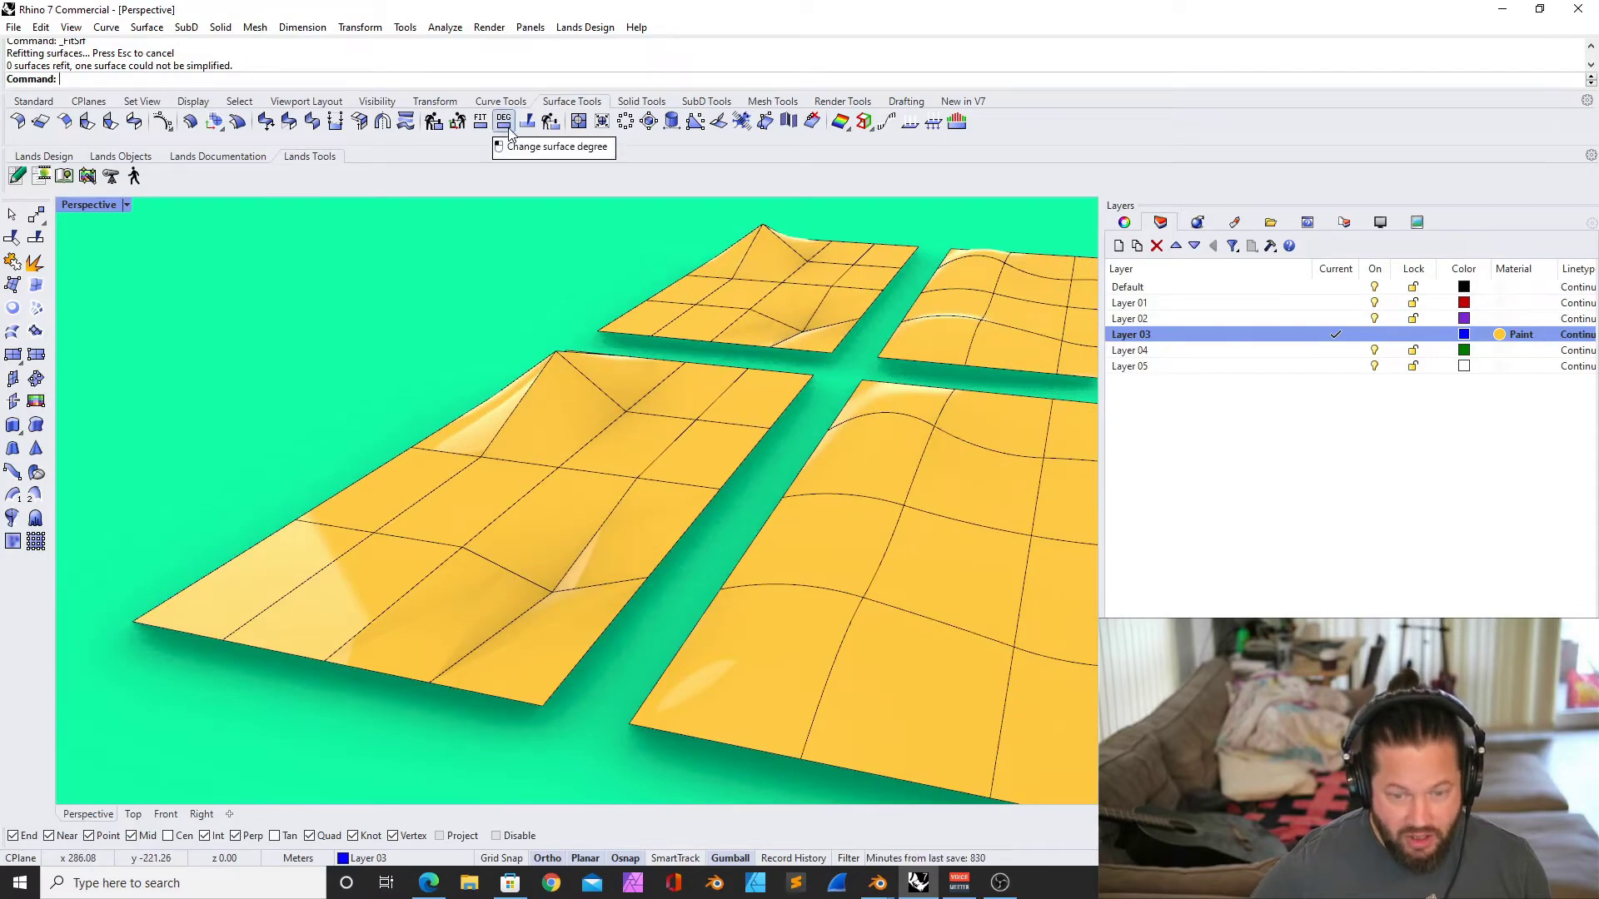
click(596, 418)
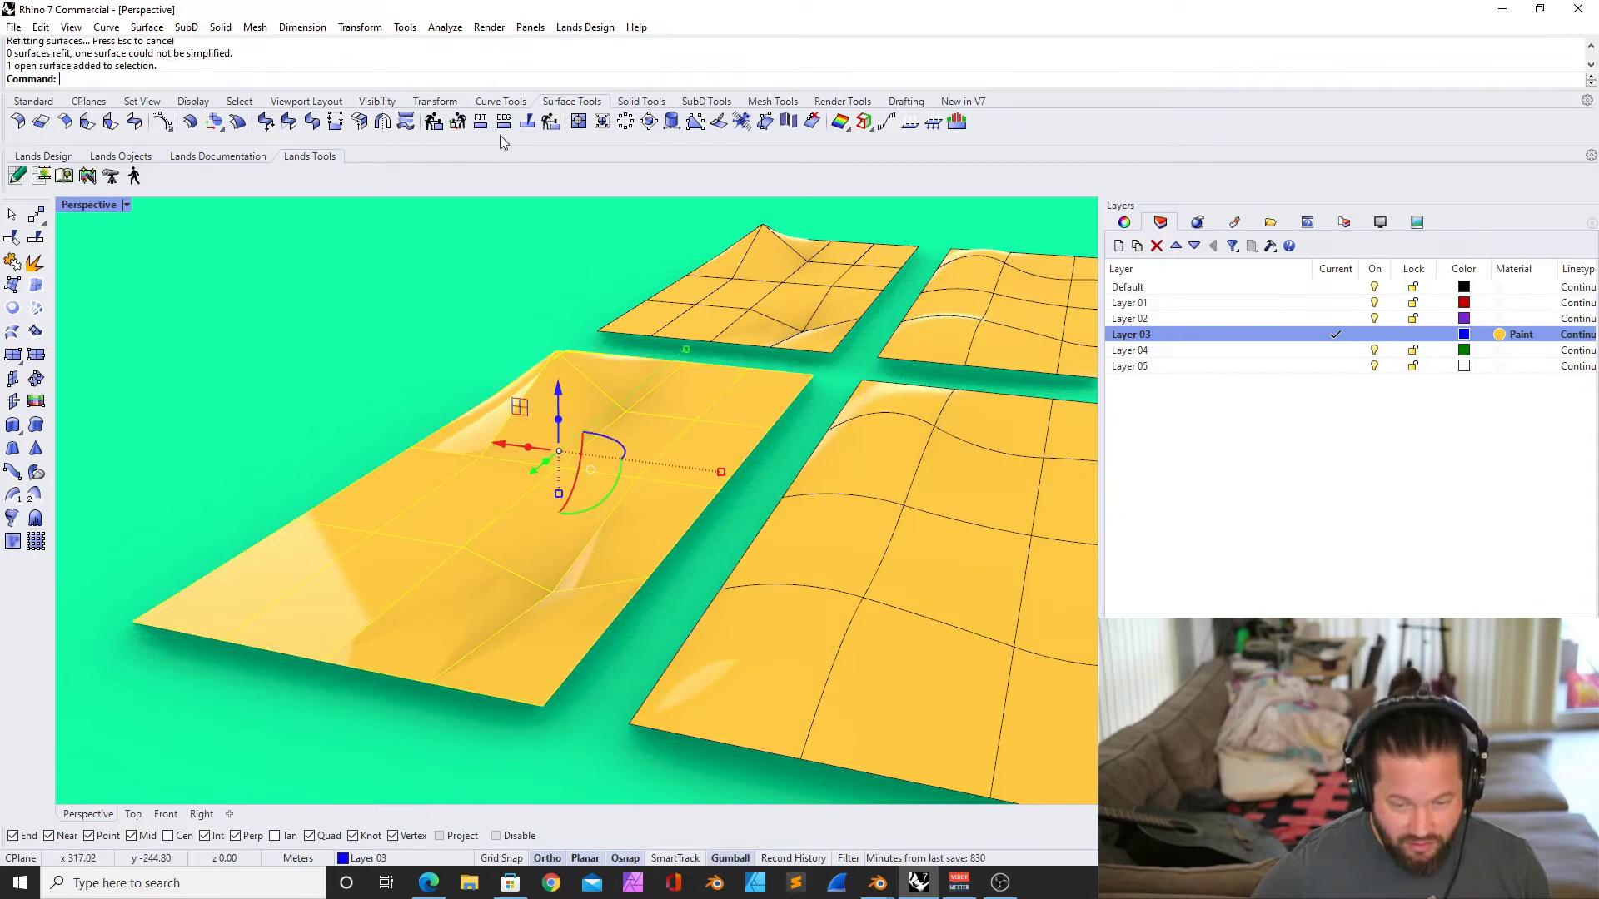
scroll(517, 353, down, 3)
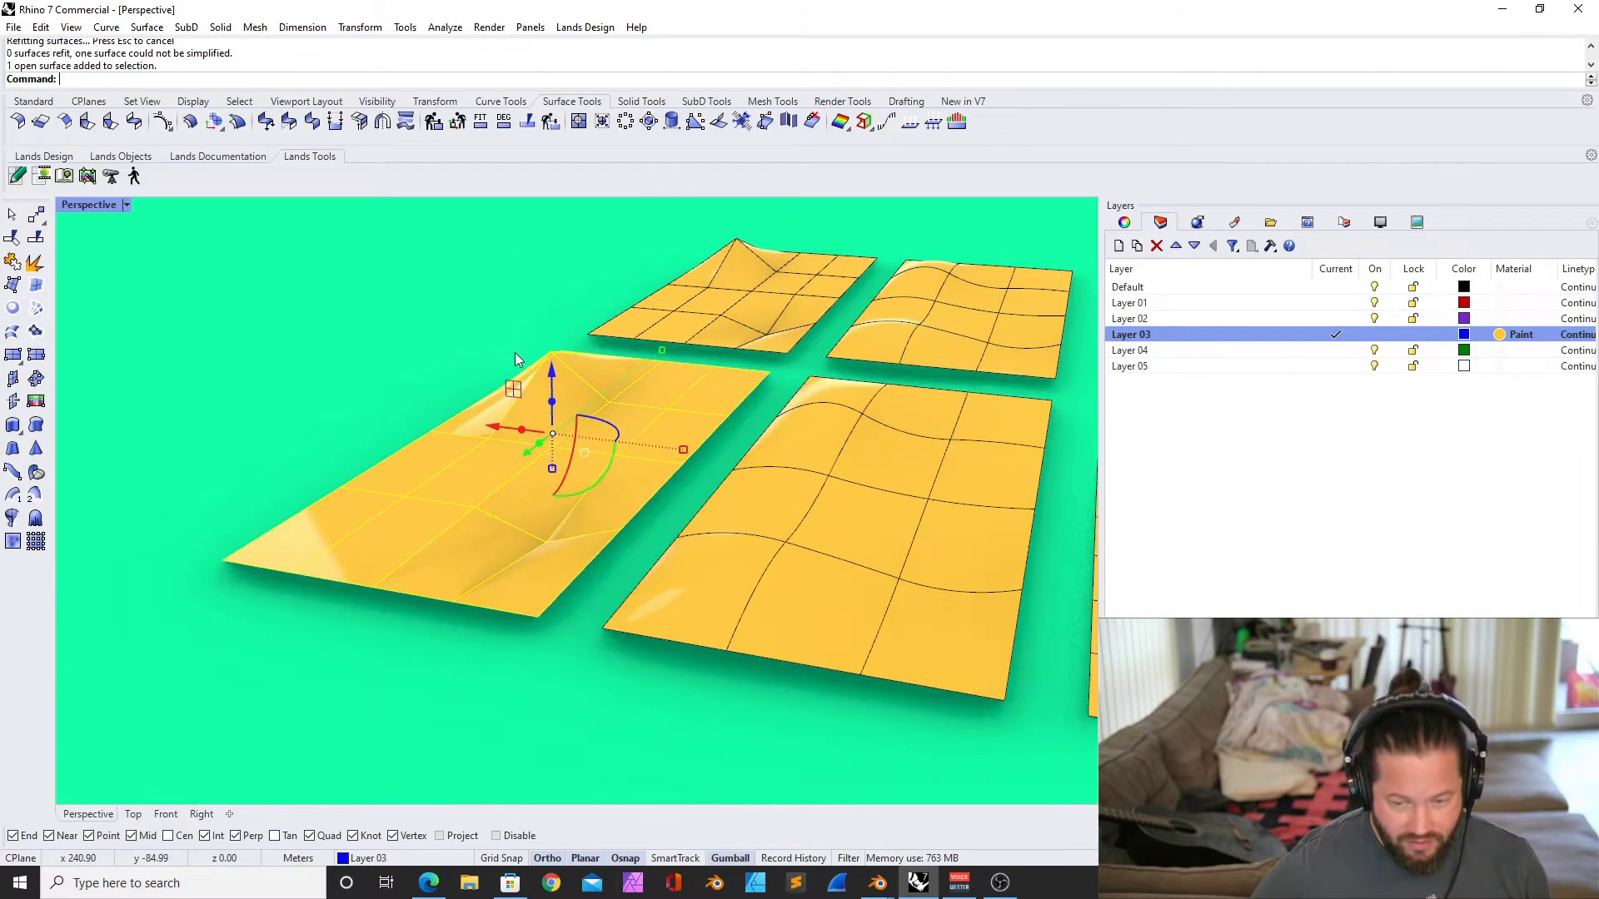
click(503, 121)
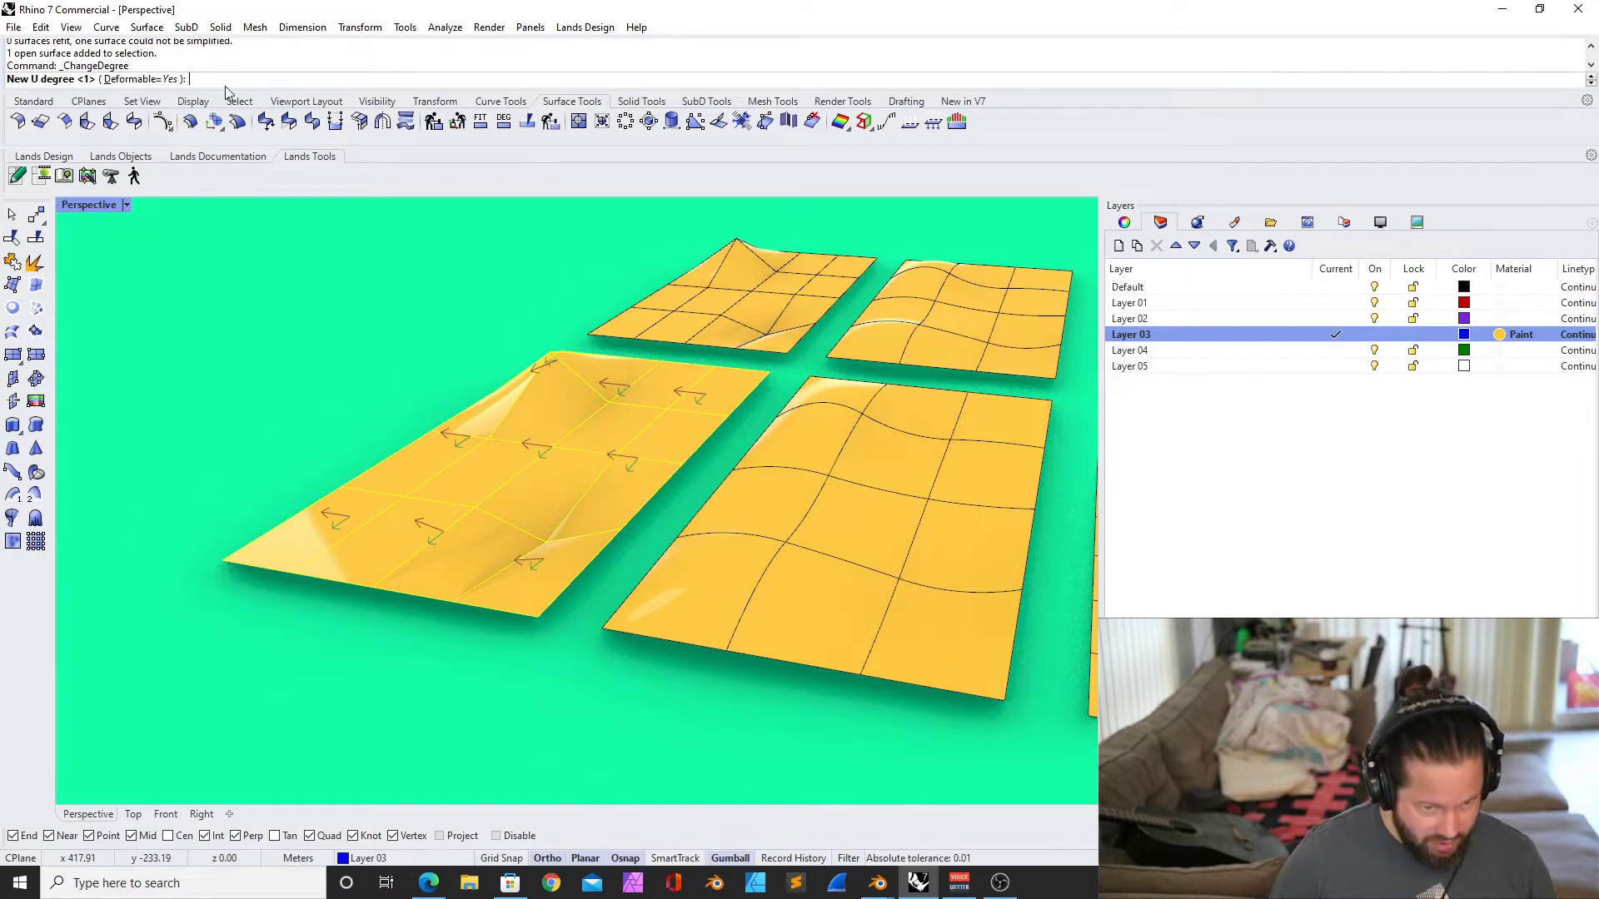
text(2)
key(Return)
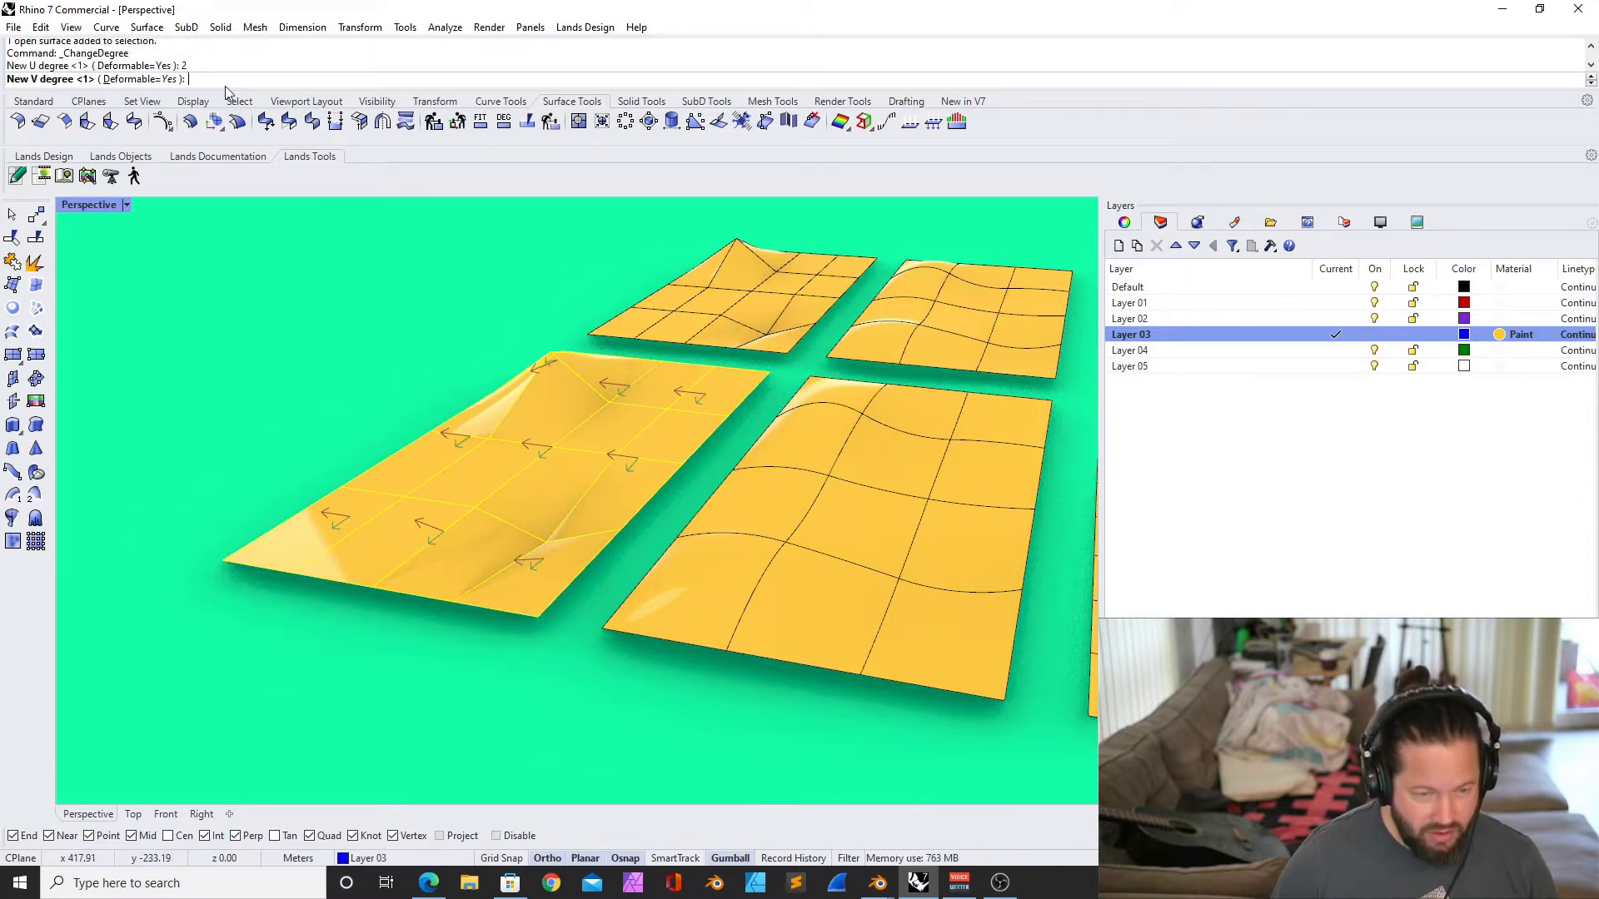
key(Return)
Turn on the control points of the degree-changed front-row surface and examine its smoothed shape
right_drag(222, 335, 544, 425)
scroll(528, 462, up, 3)
scroll(543, 426, down, 5)
right_drag(607, 507, 563, 498)
key(Tab)
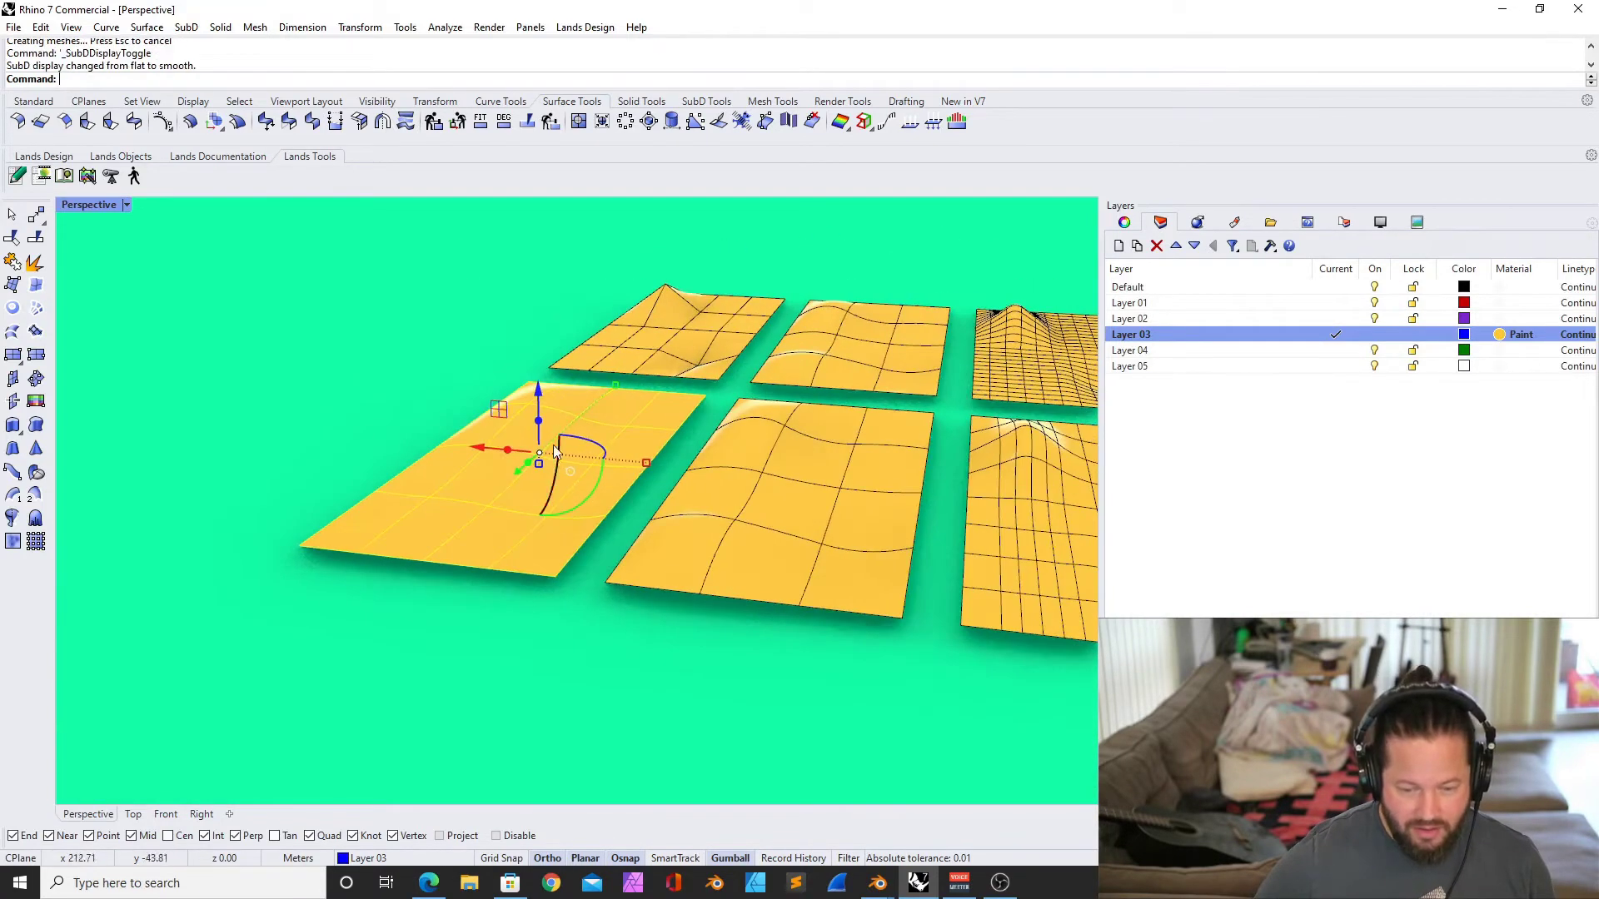
scroll(455, 350, up, 3)
right_drag(455, 350, 498, 454)
click(497, 454)
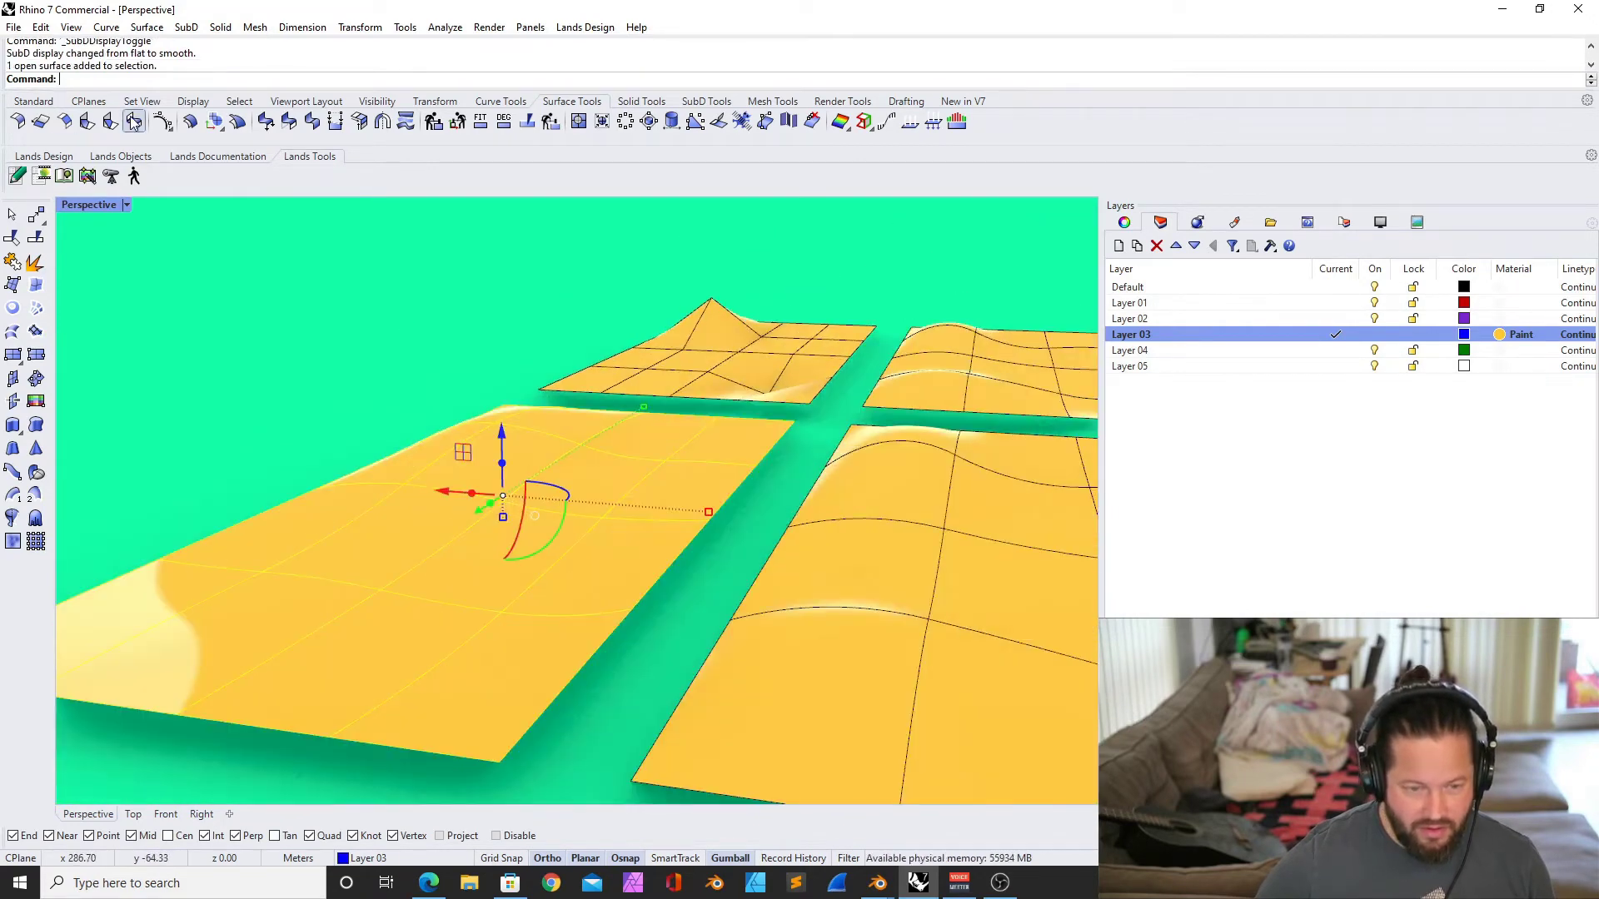
click(134, 121)
right_drag(374, 499, 447, 377)
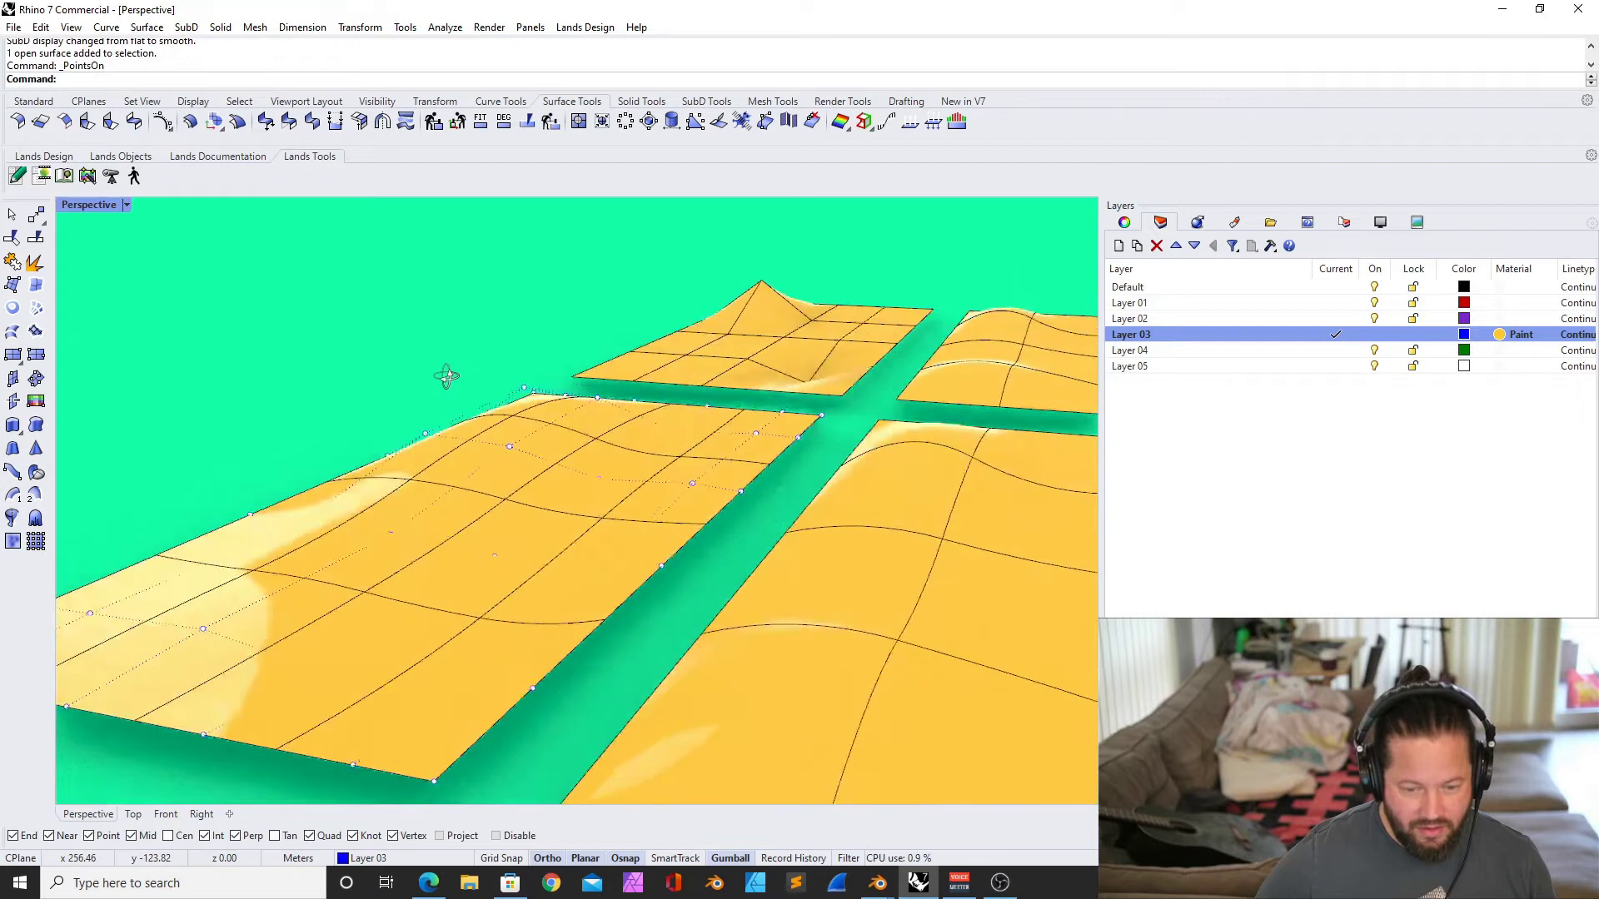
Show the control points of the smooth back-row surface for comparison, and hide both sets of points
scroll(446, 376, down, 6)
right_drag(504, 430, 470, 461)
scroll(470, 461, down, 4)
scroll(623, 390, up, 5)
click(678, 383)
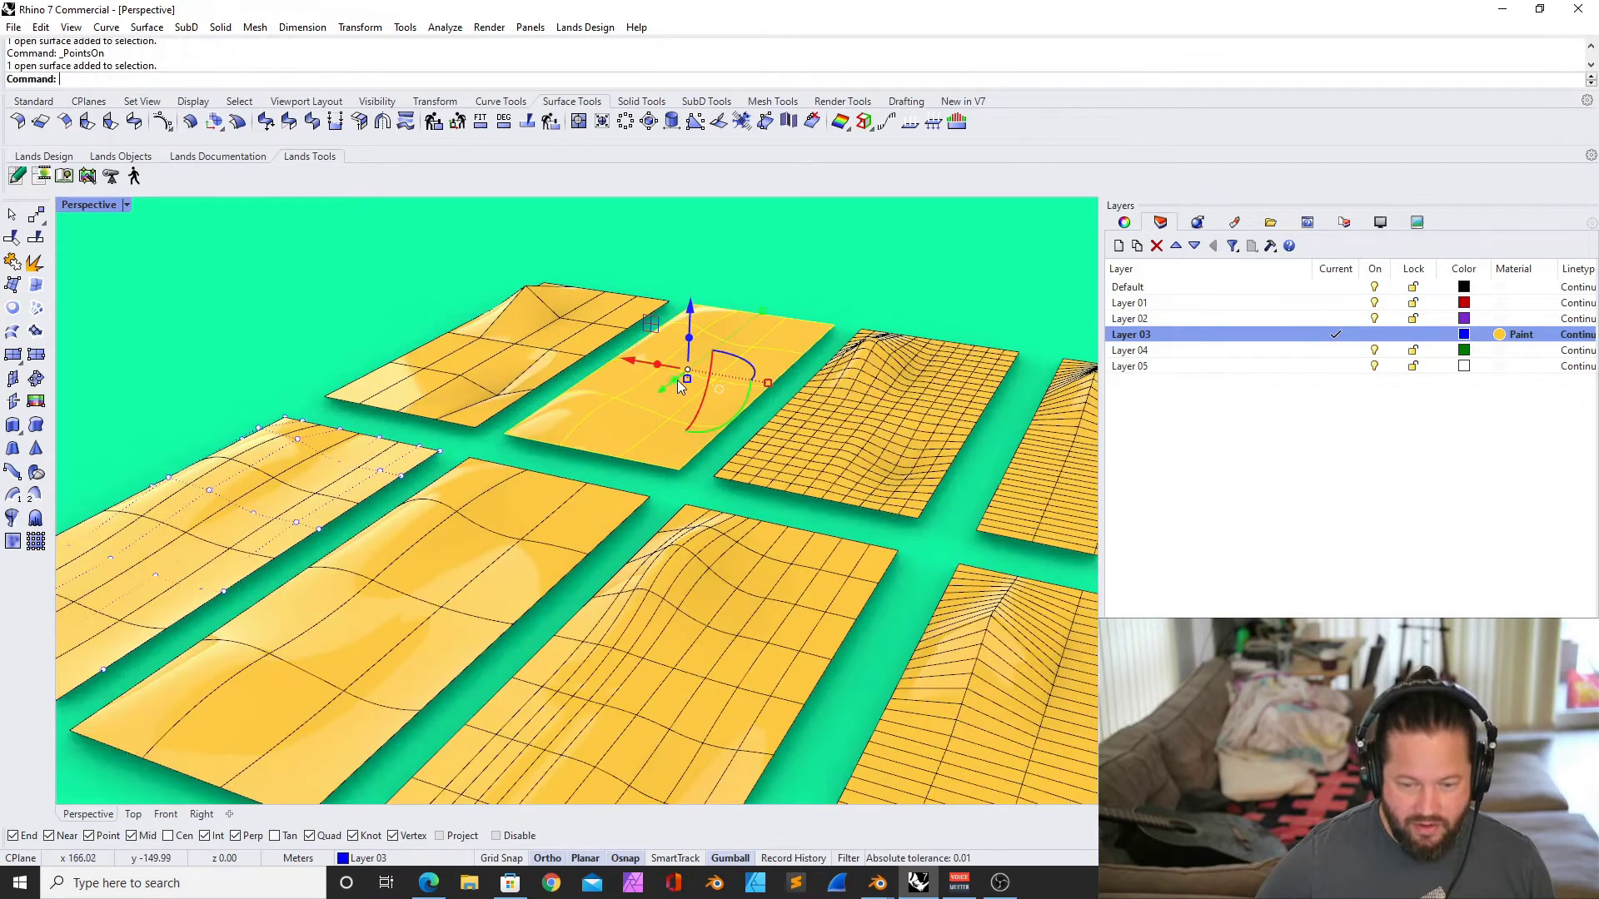
key(Tab)
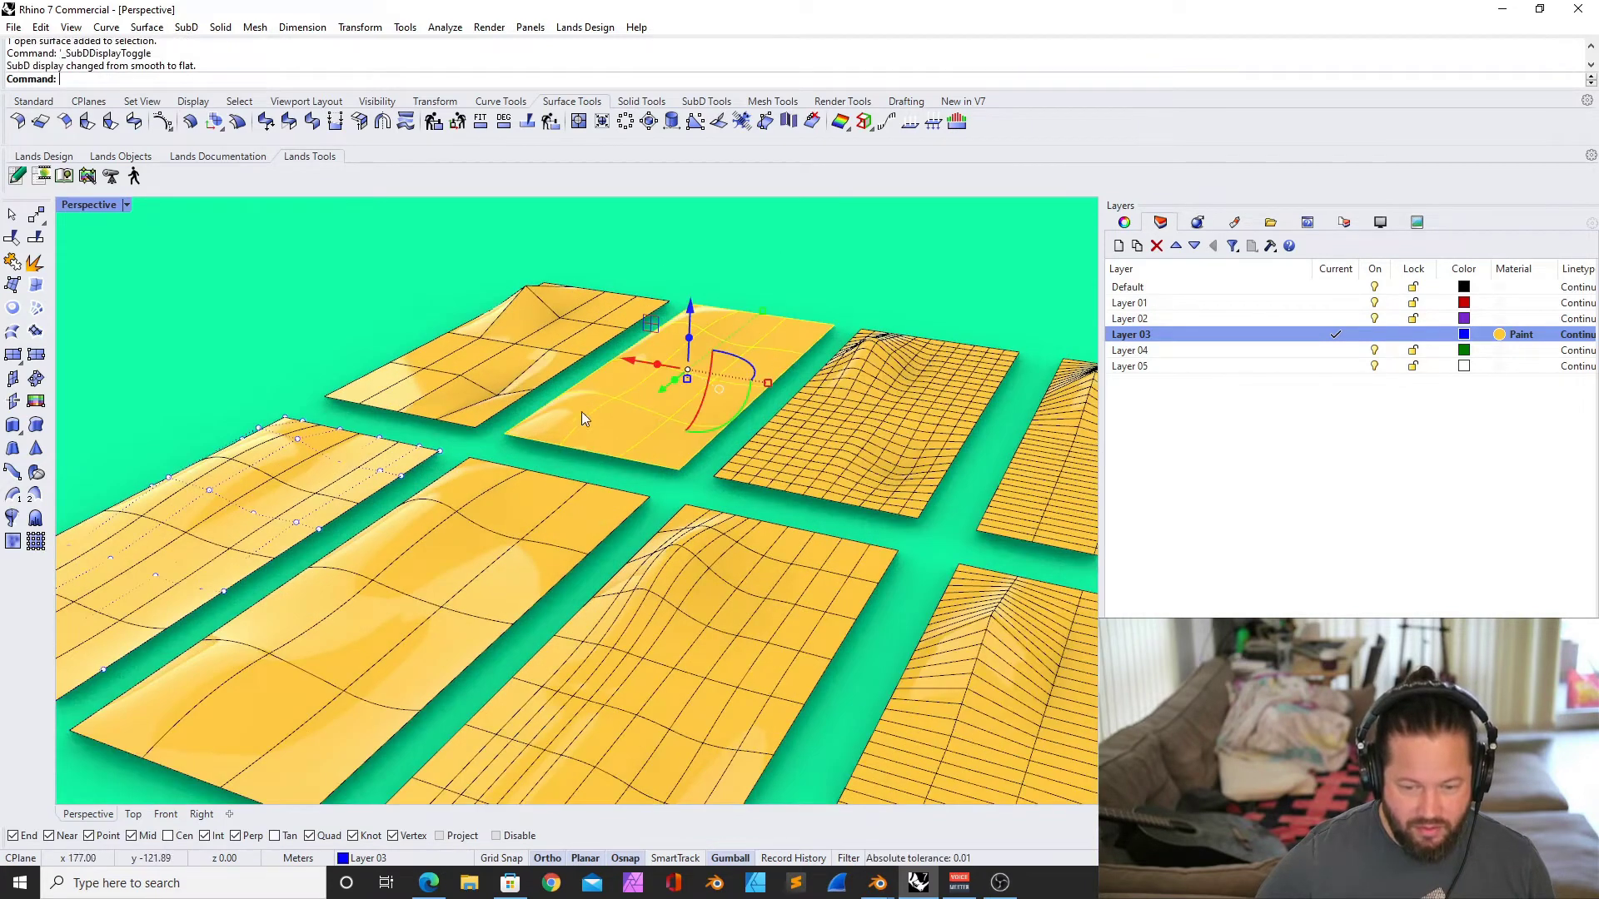
click(165, 122)
right_drag(517, 325, 621, 322)
key(Escape)
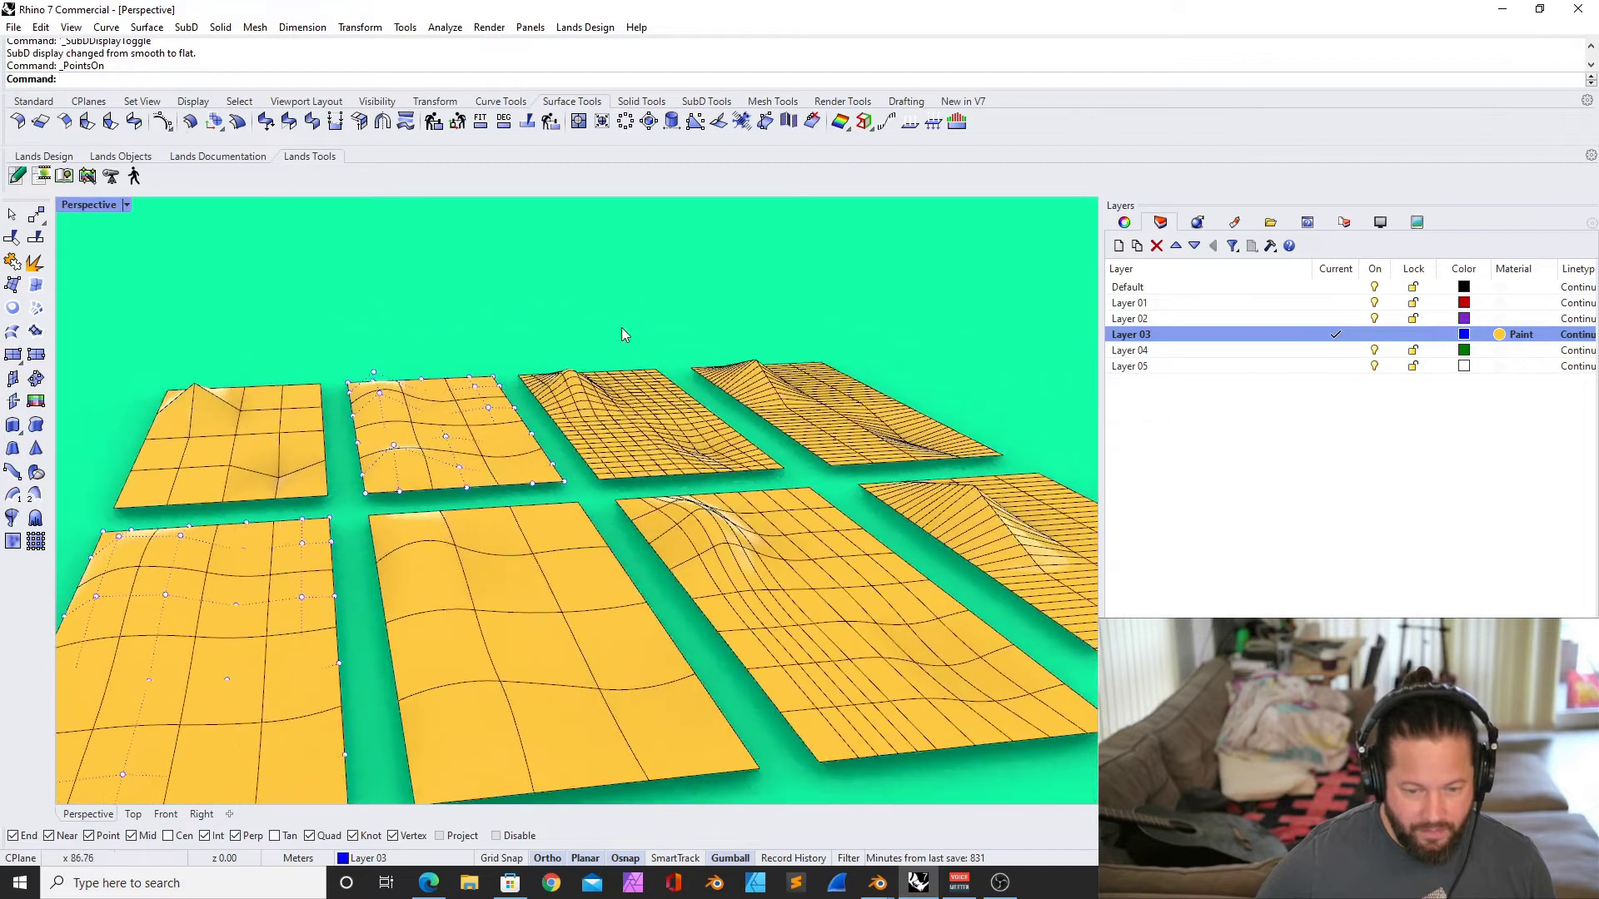
Compare the degree-changed front-row surface with the faceted original behind it and with the rest of the surface grid
scroll(323, 537, up, 5)
click(381, 452)
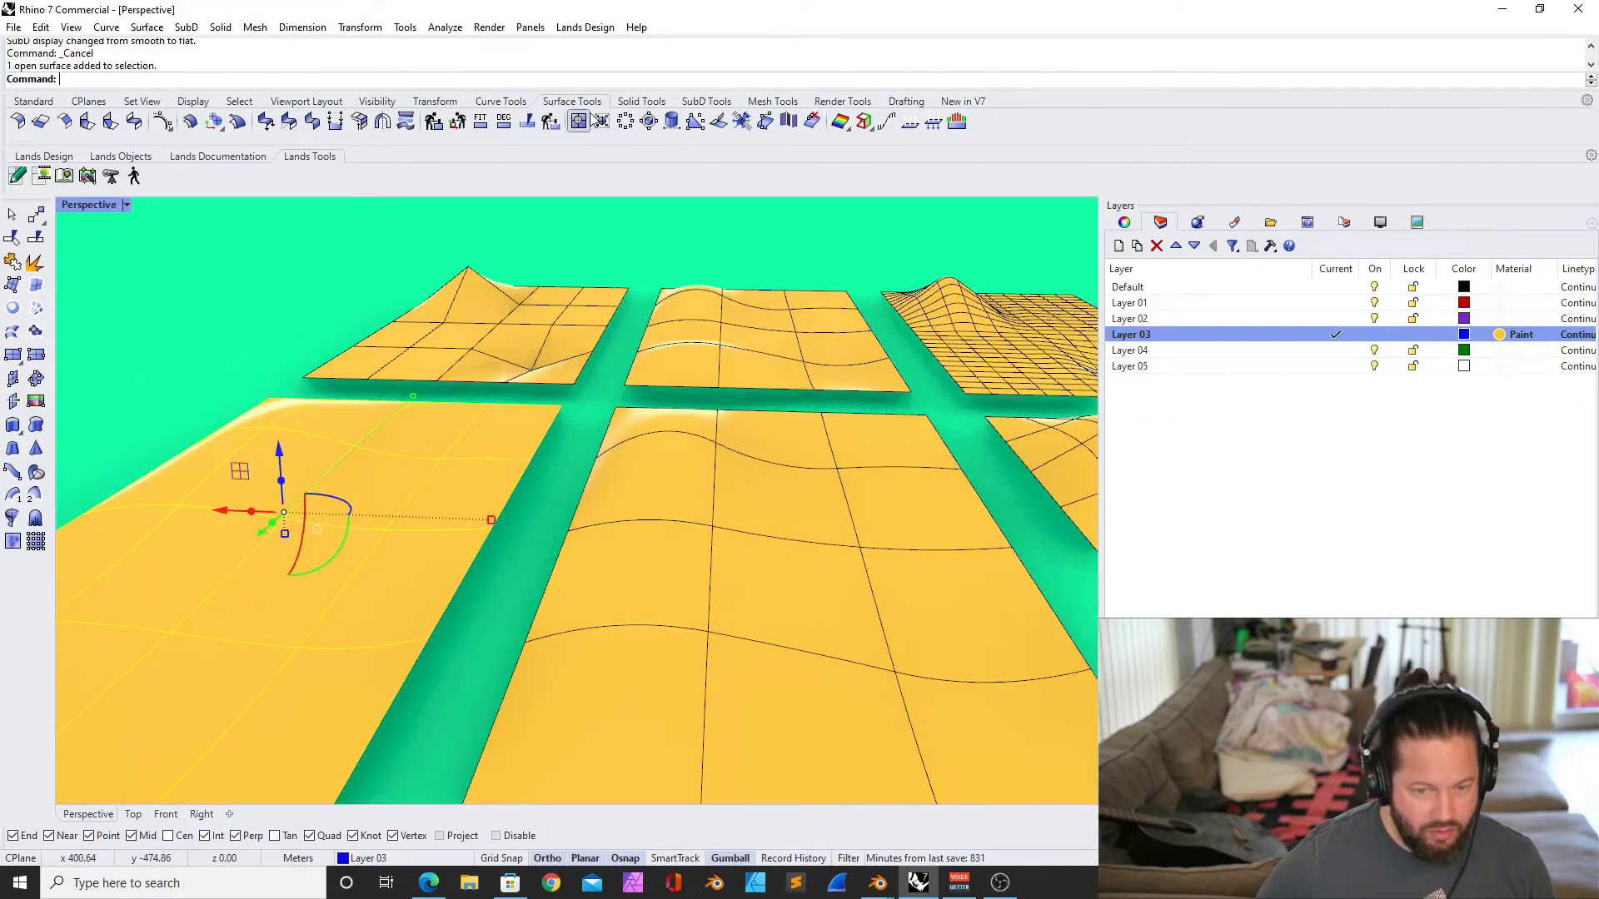
scroll(392, 307, down, 3)
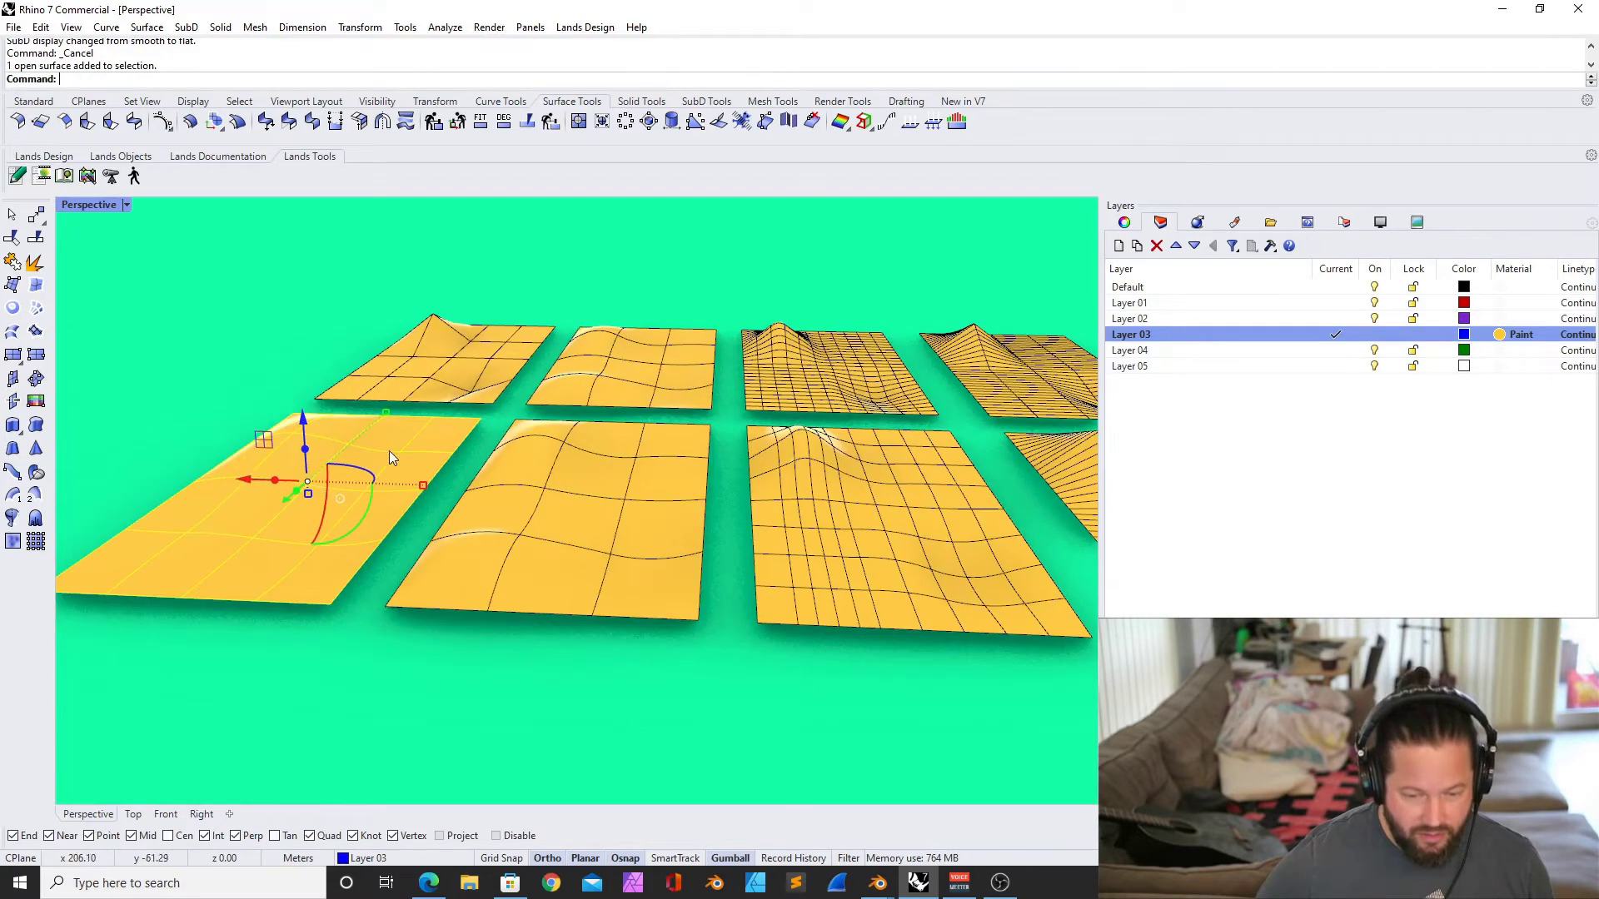
click(446, 348)
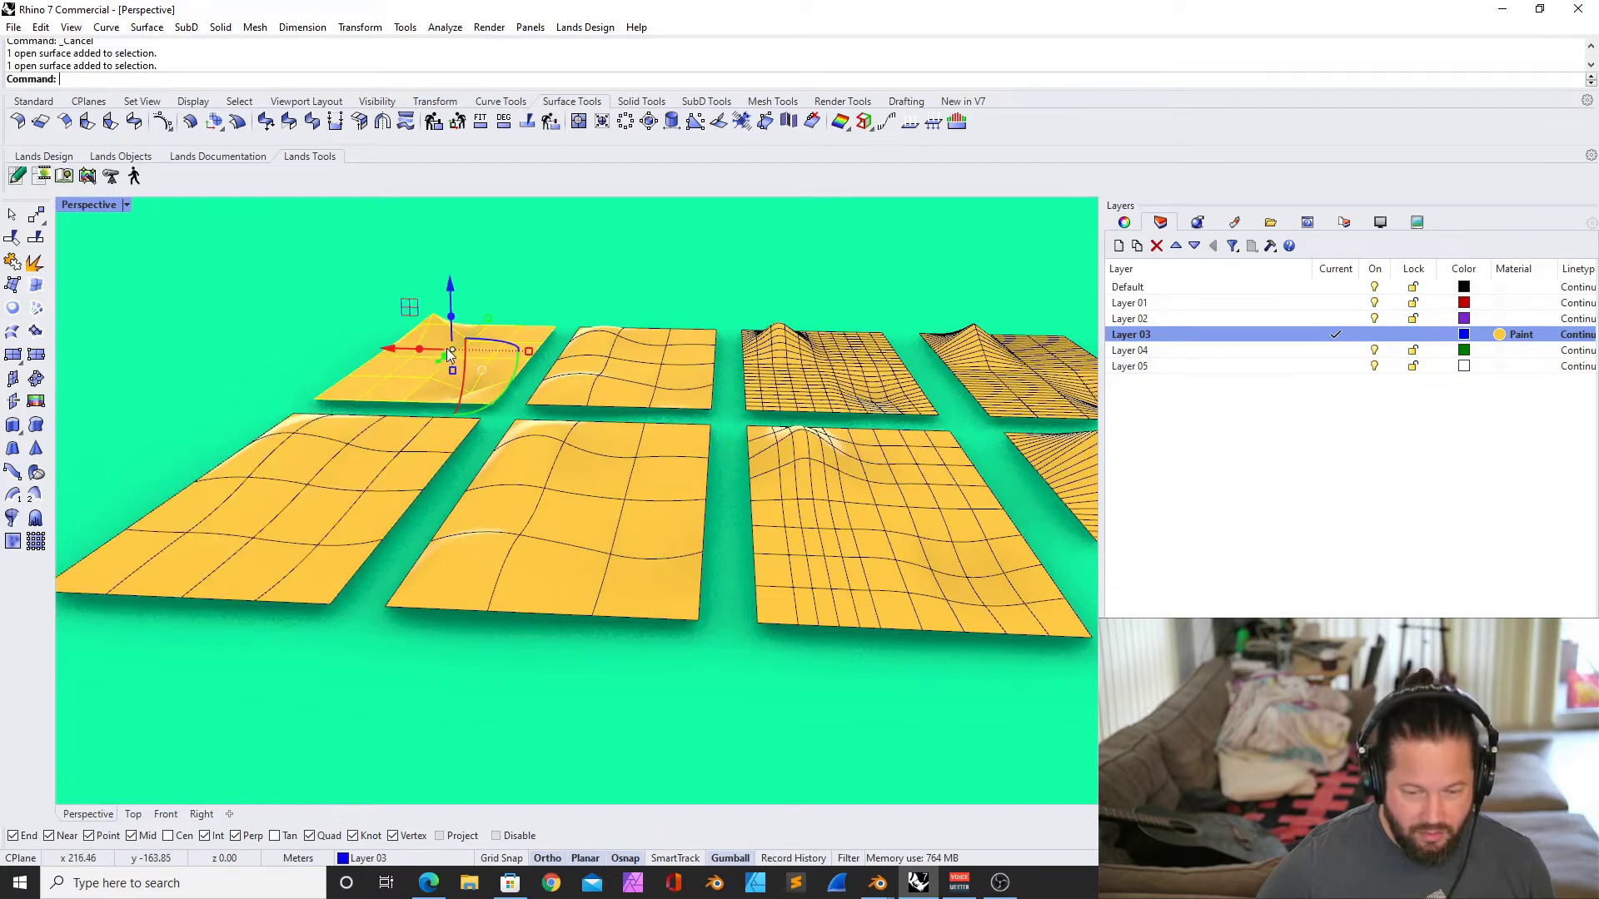
click(298, 471)
scroll(301, 487, down, 3)
scroll(270, 511, up, 5)
scroll(503, 363, down, 4)
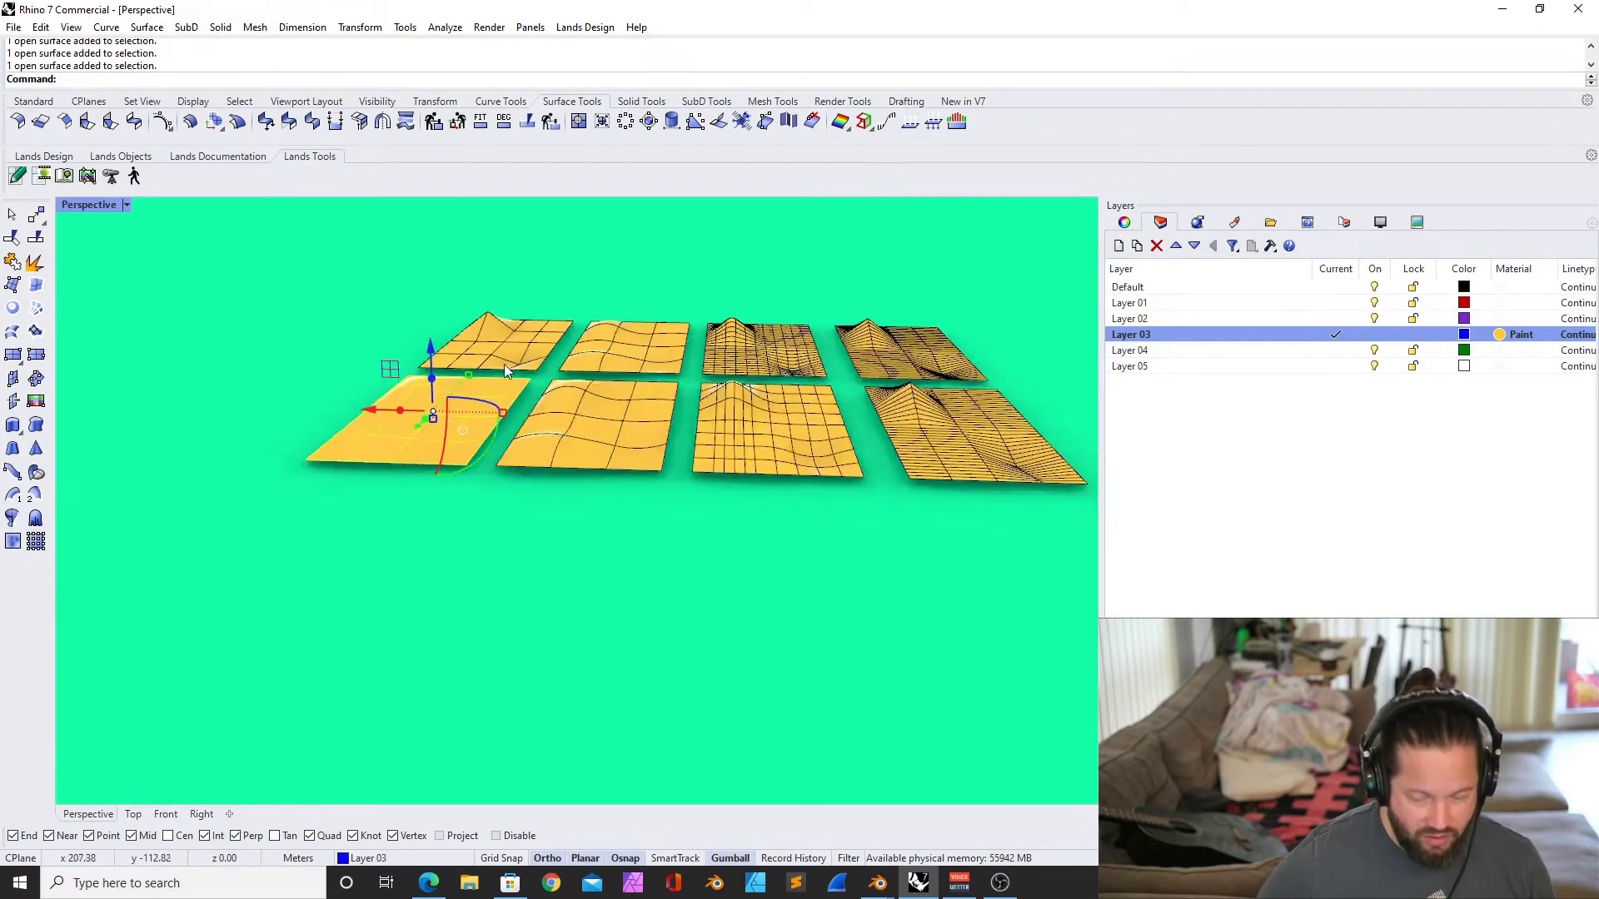
right_drag(503, 363, 446, 391)
scroll(365, 374, up, 8)
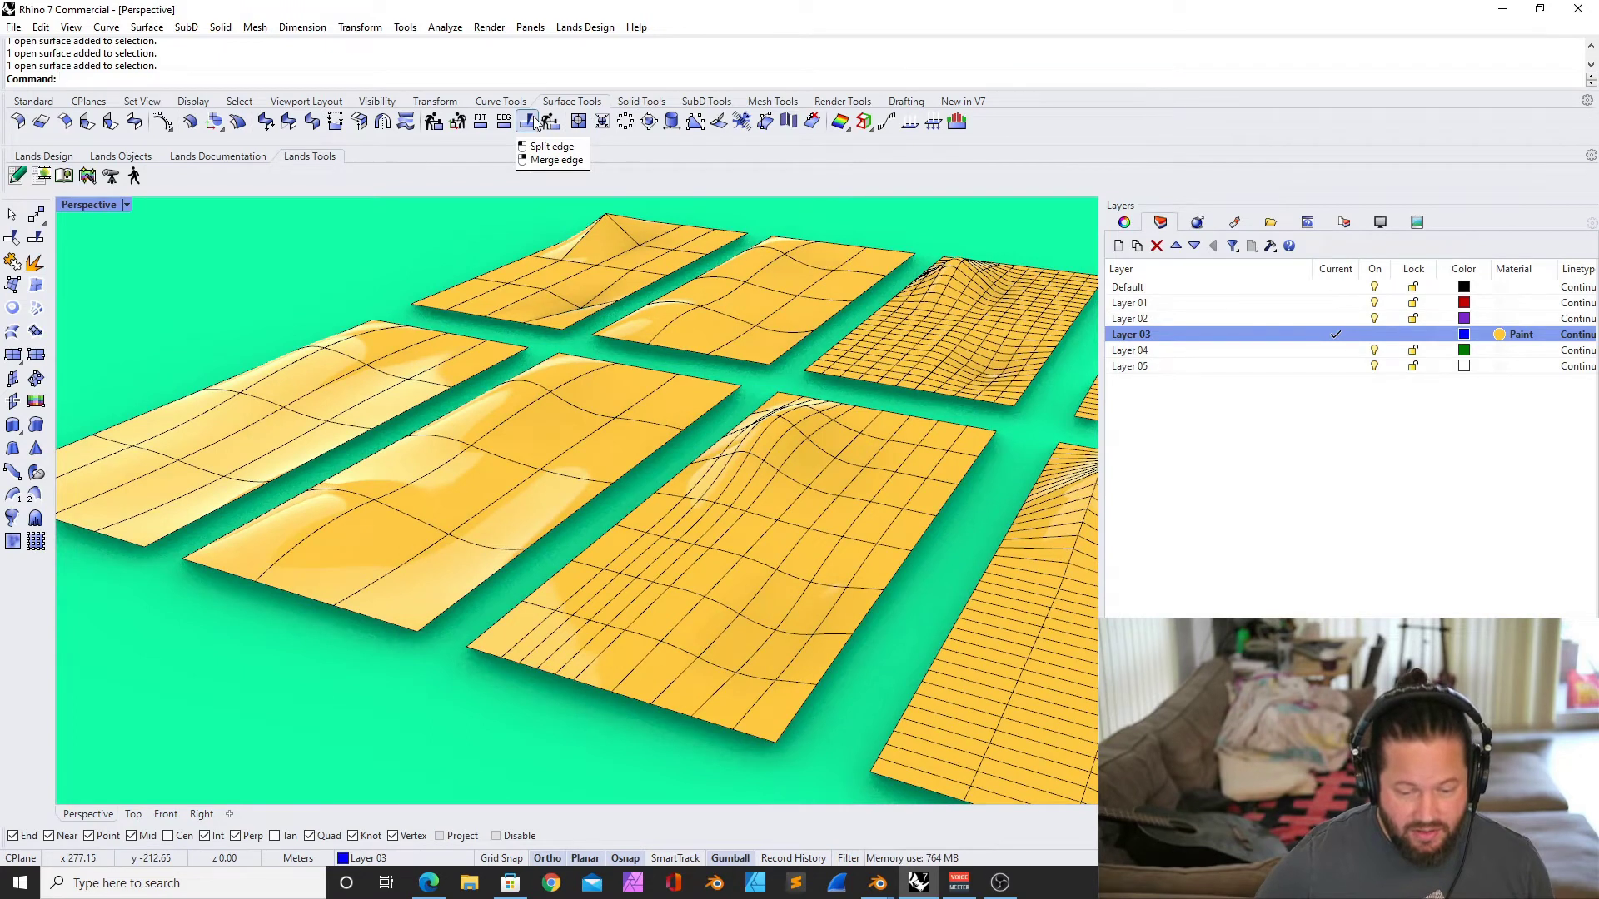
scroll(422, 295, down, 8)
right_drag(422, 300, 385, 278)
scroll(403, 292, up, 7)
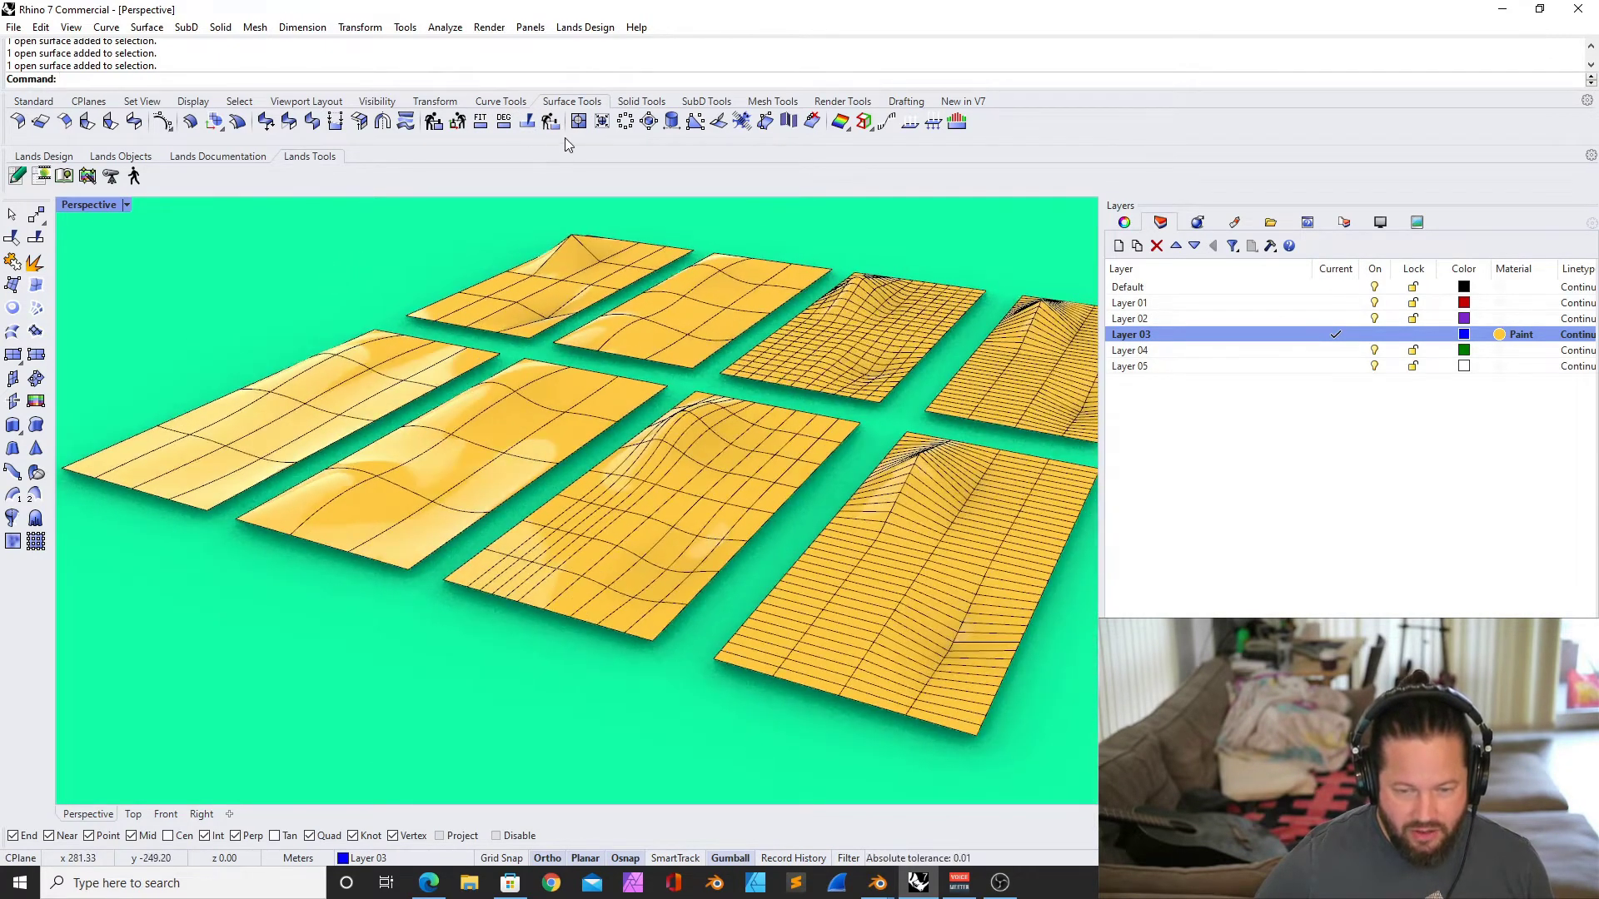
Show all edges of the trimmed front-row surface with edge analysis
click(551, 121)
scroll(350, 371, up, 6)
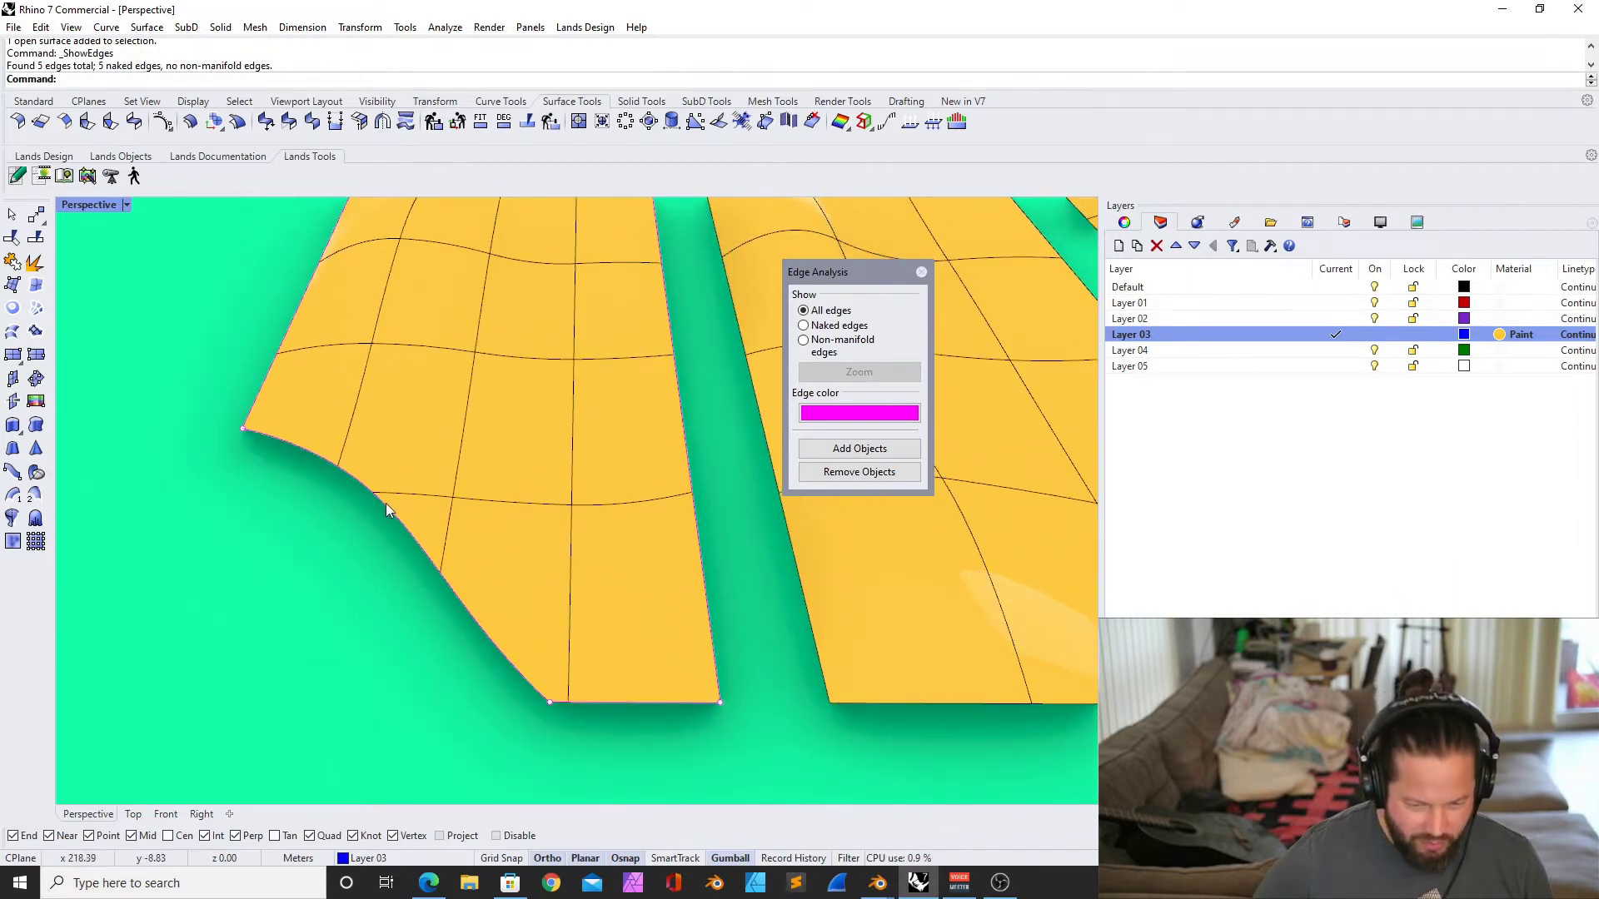
mouse_move(375, 481)
right_down()
mouse_move(380, 468)
mouse_move(361, 479)
right_up()
double_click(361, 479)
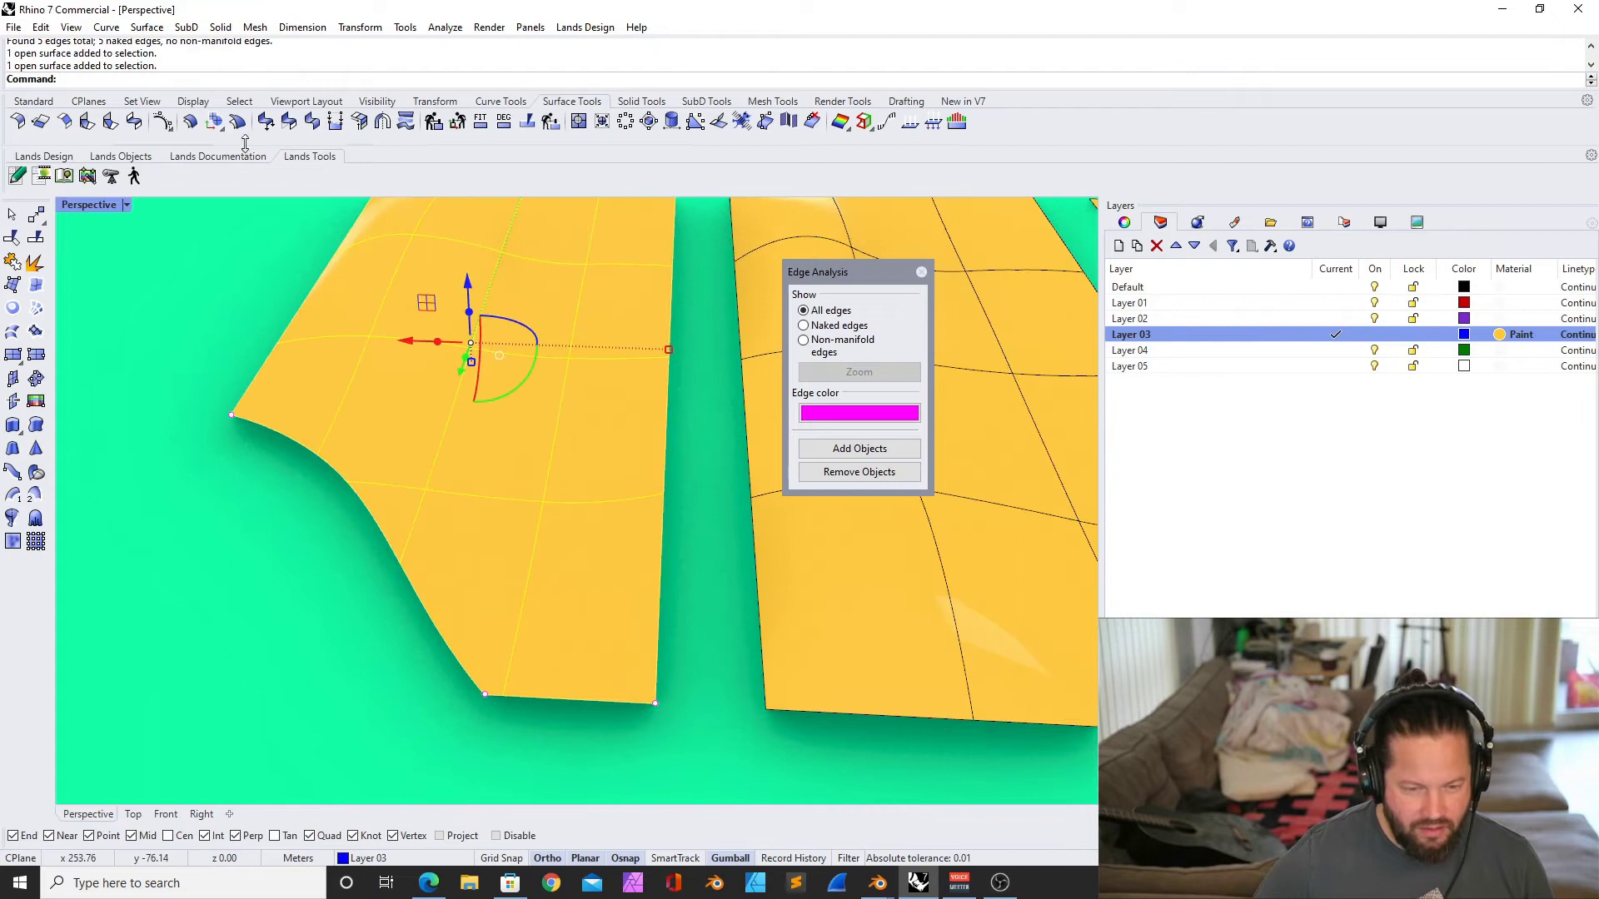
Split the curved trimmed edge of the front-row surface at several points along its length, snapping to its knots
click(529, 124)
click(320, 460)
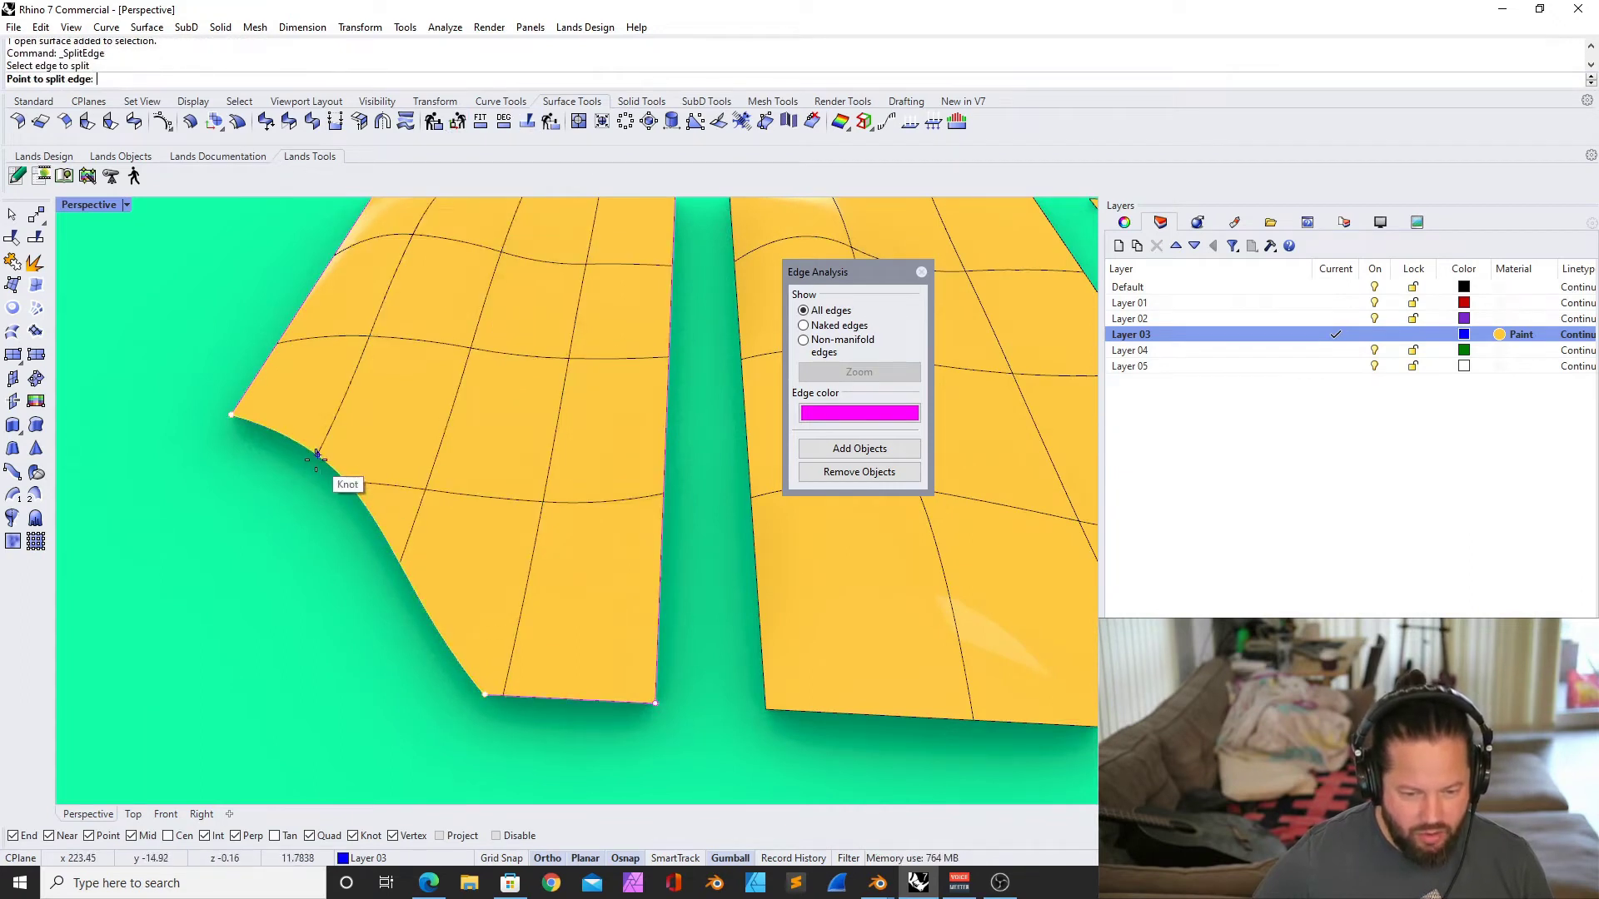
click(318, 454)
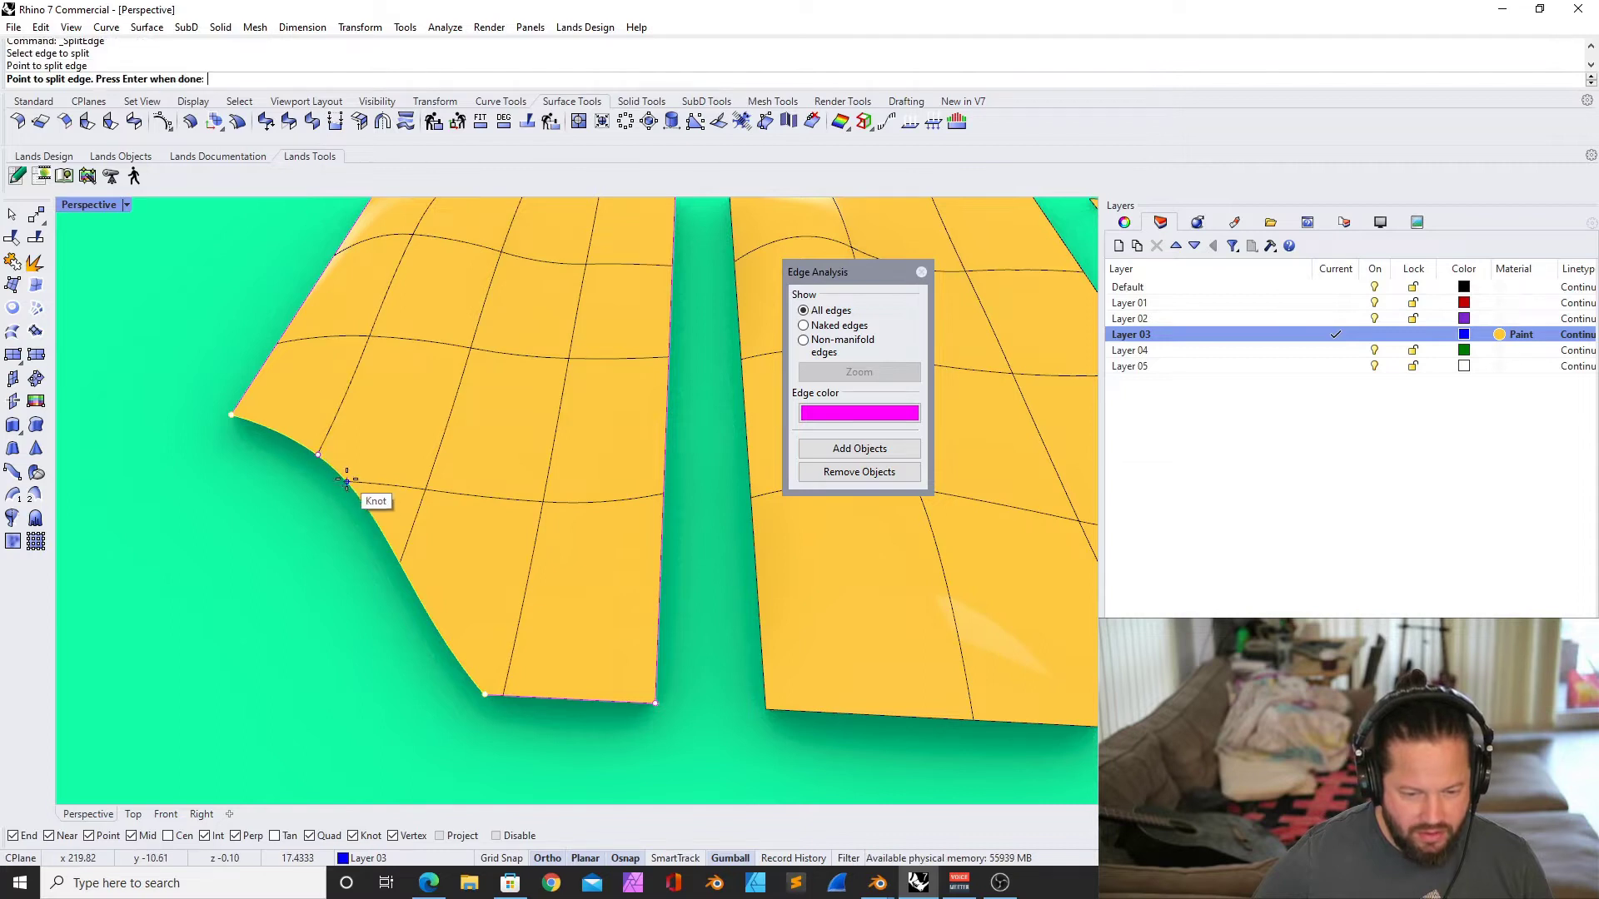
click(347, 482)
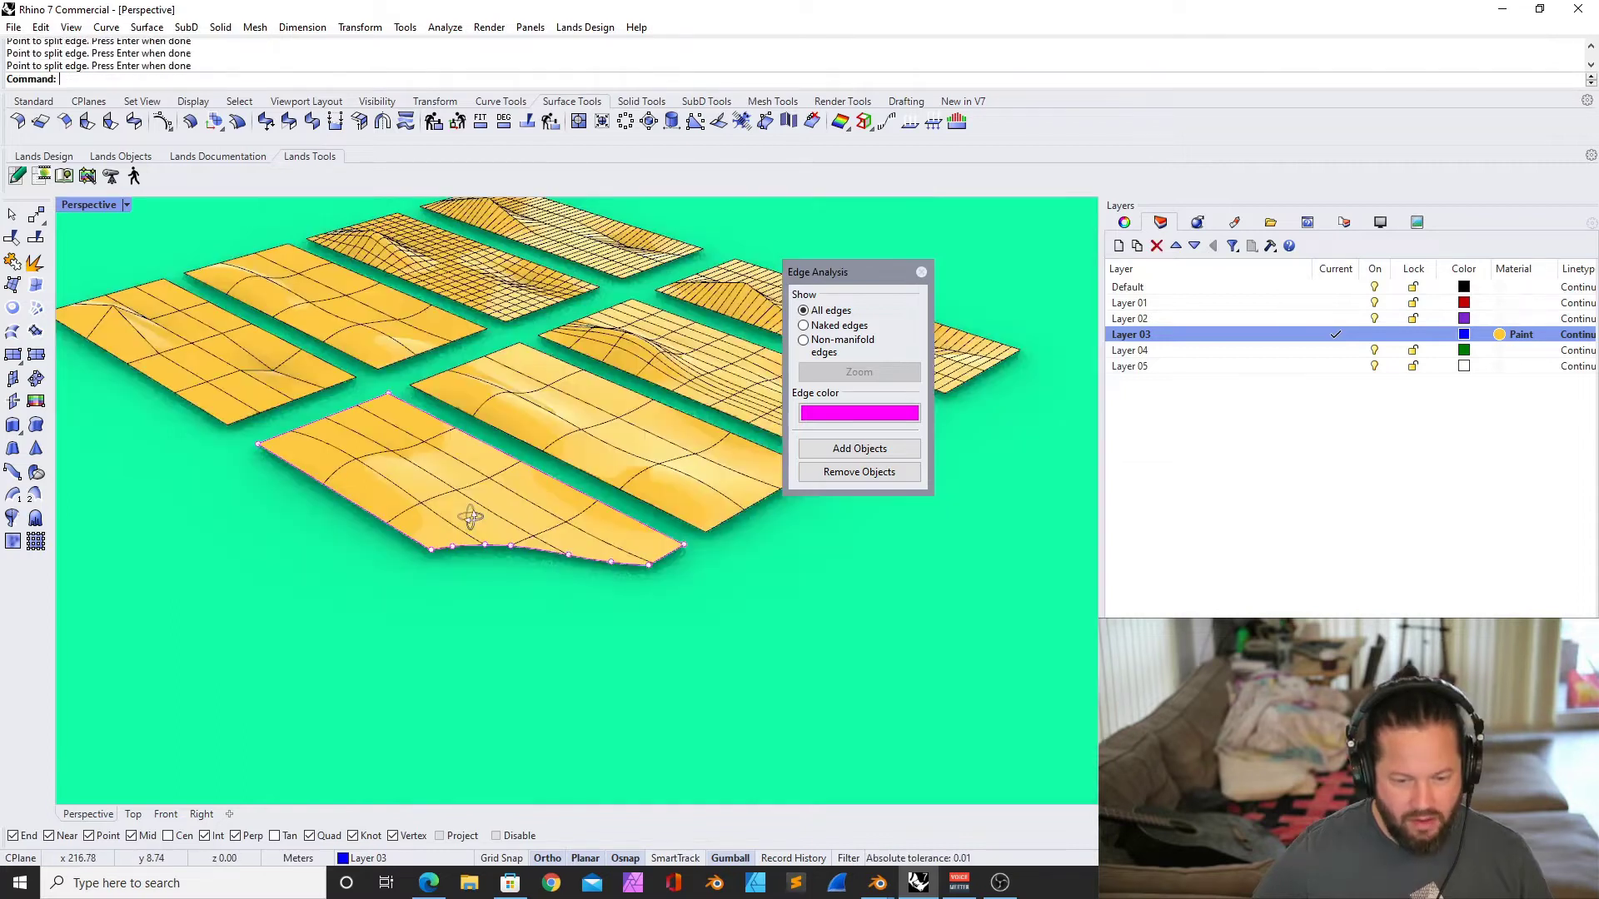
right_drag(467, 517, 421, 516)
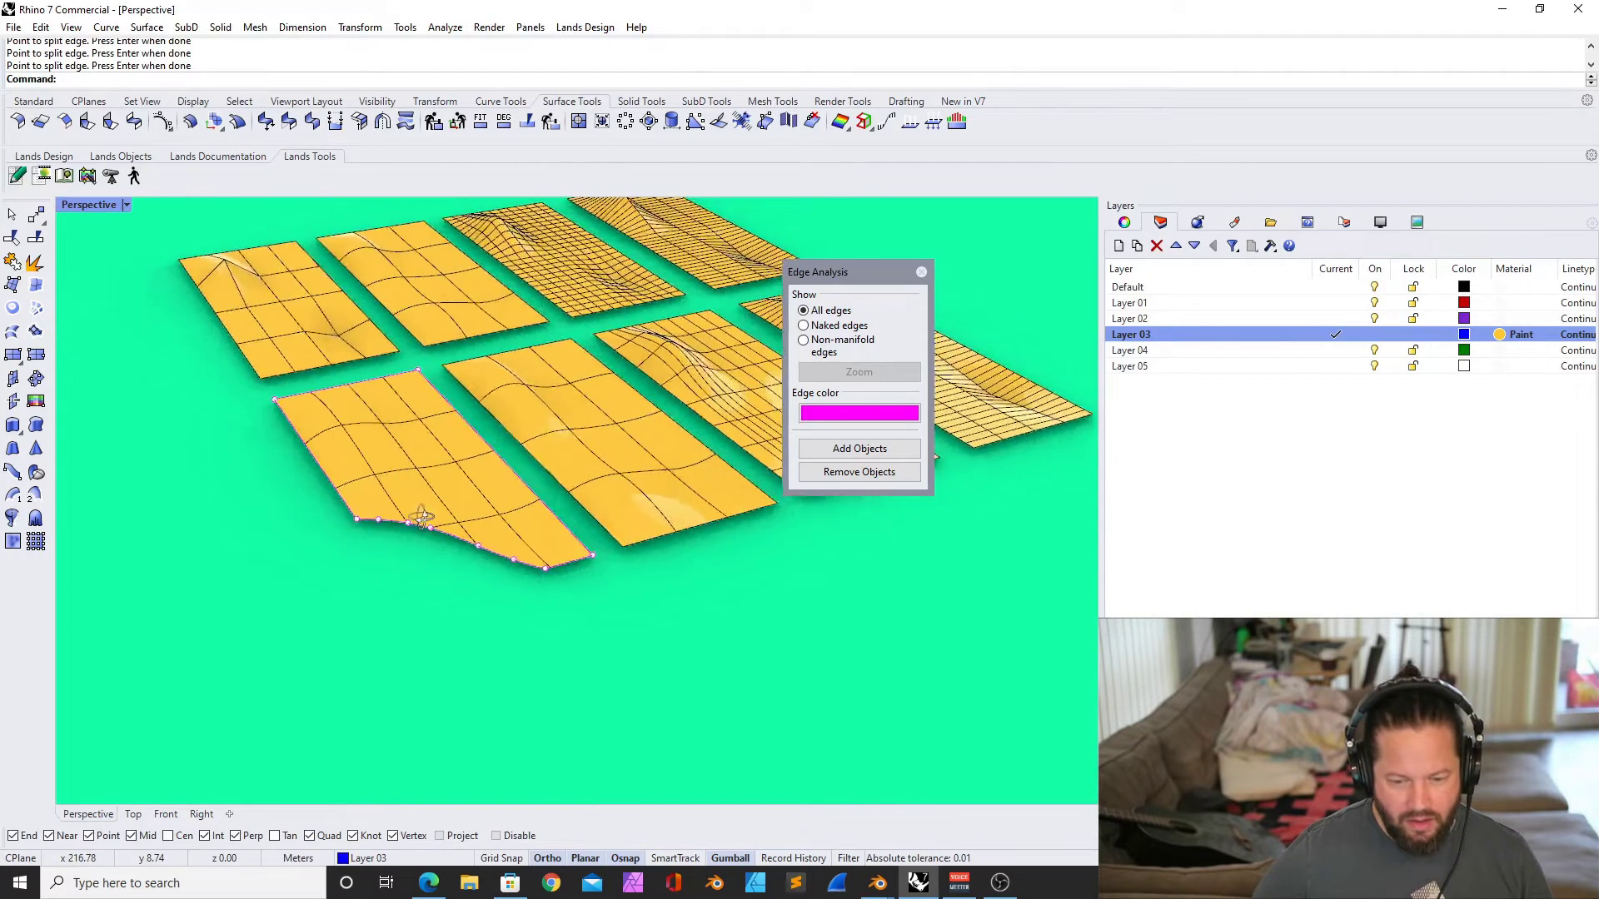
scroll(422, 517, up, 5)
click(452, 505)
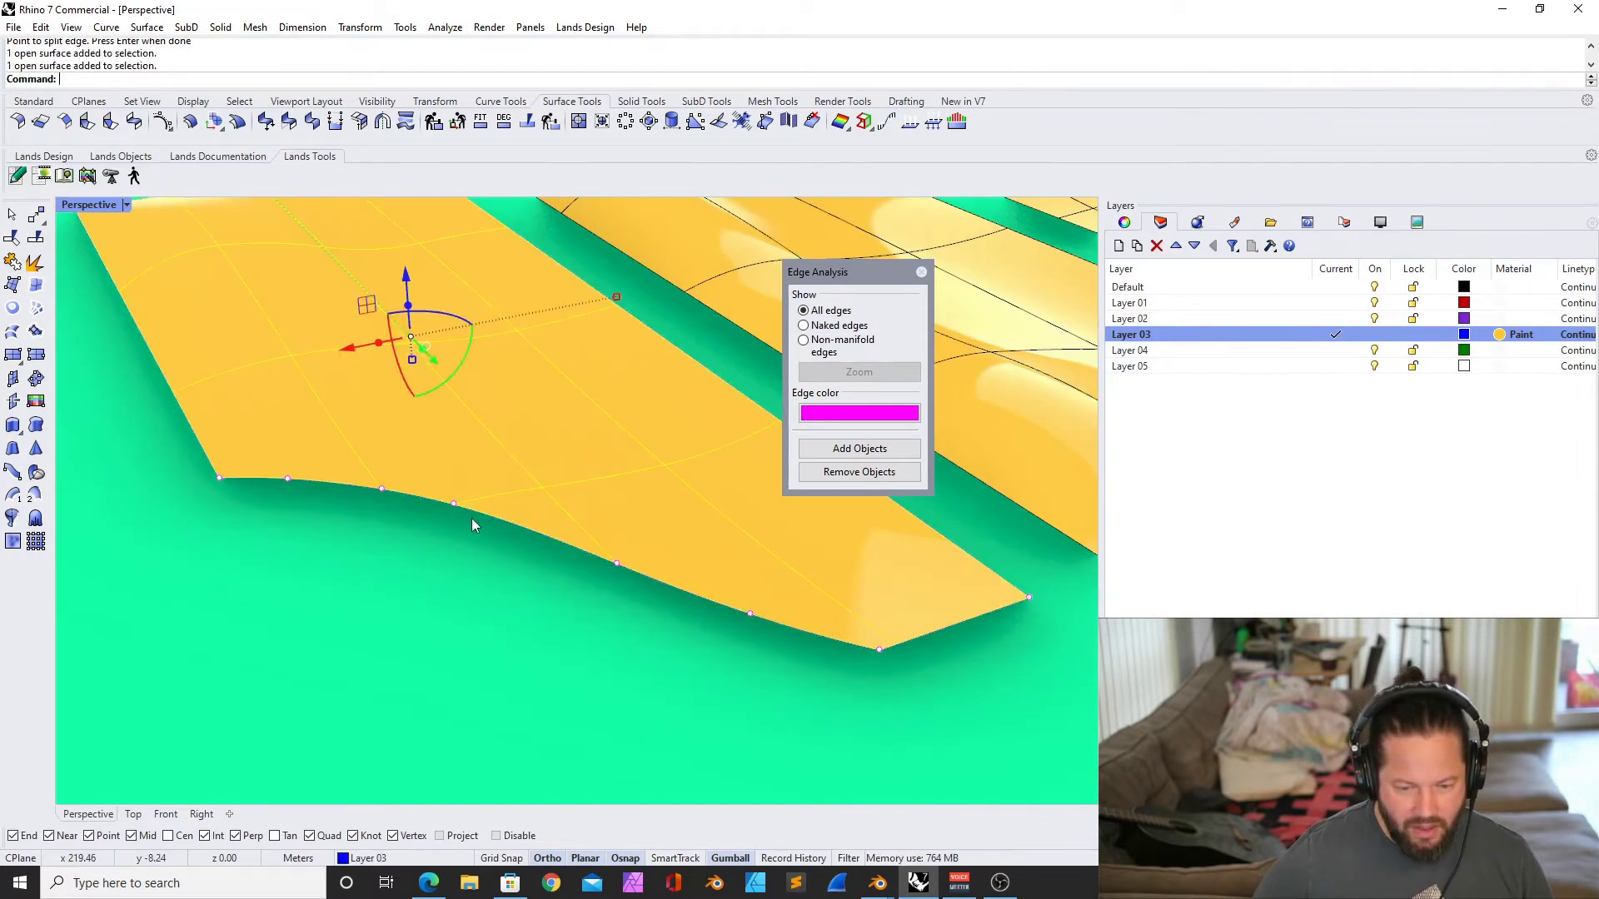
scroll(471, 518, down, 5)
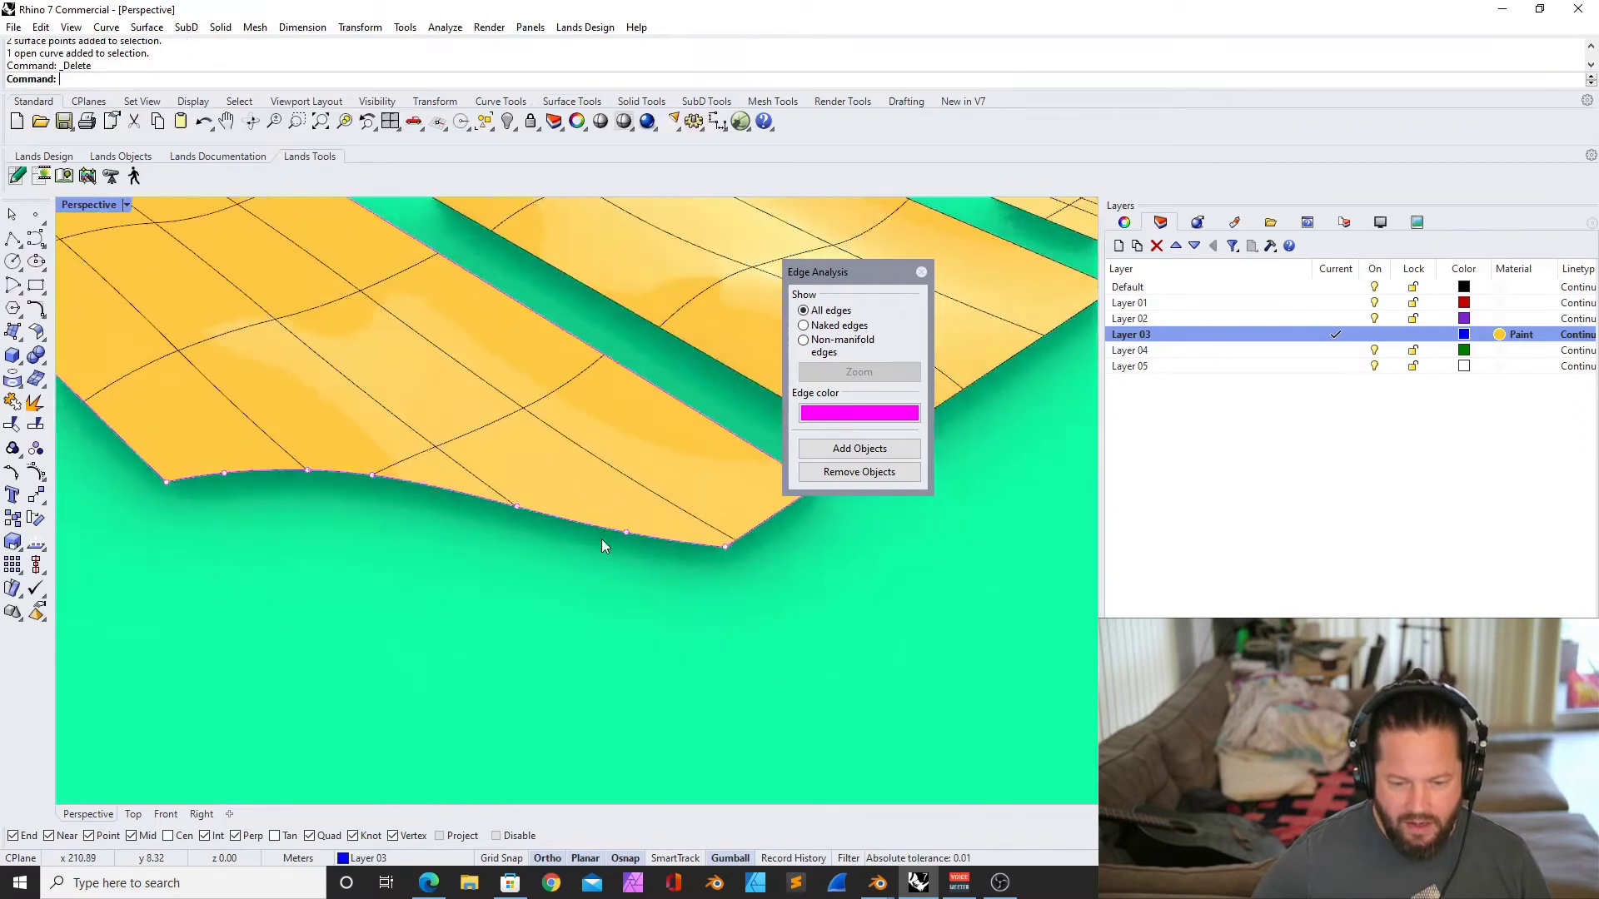
Merge the split segments from the middle of the curved trimmed edge to its end at the short straight edge
scroll(603, 543, down, 5)
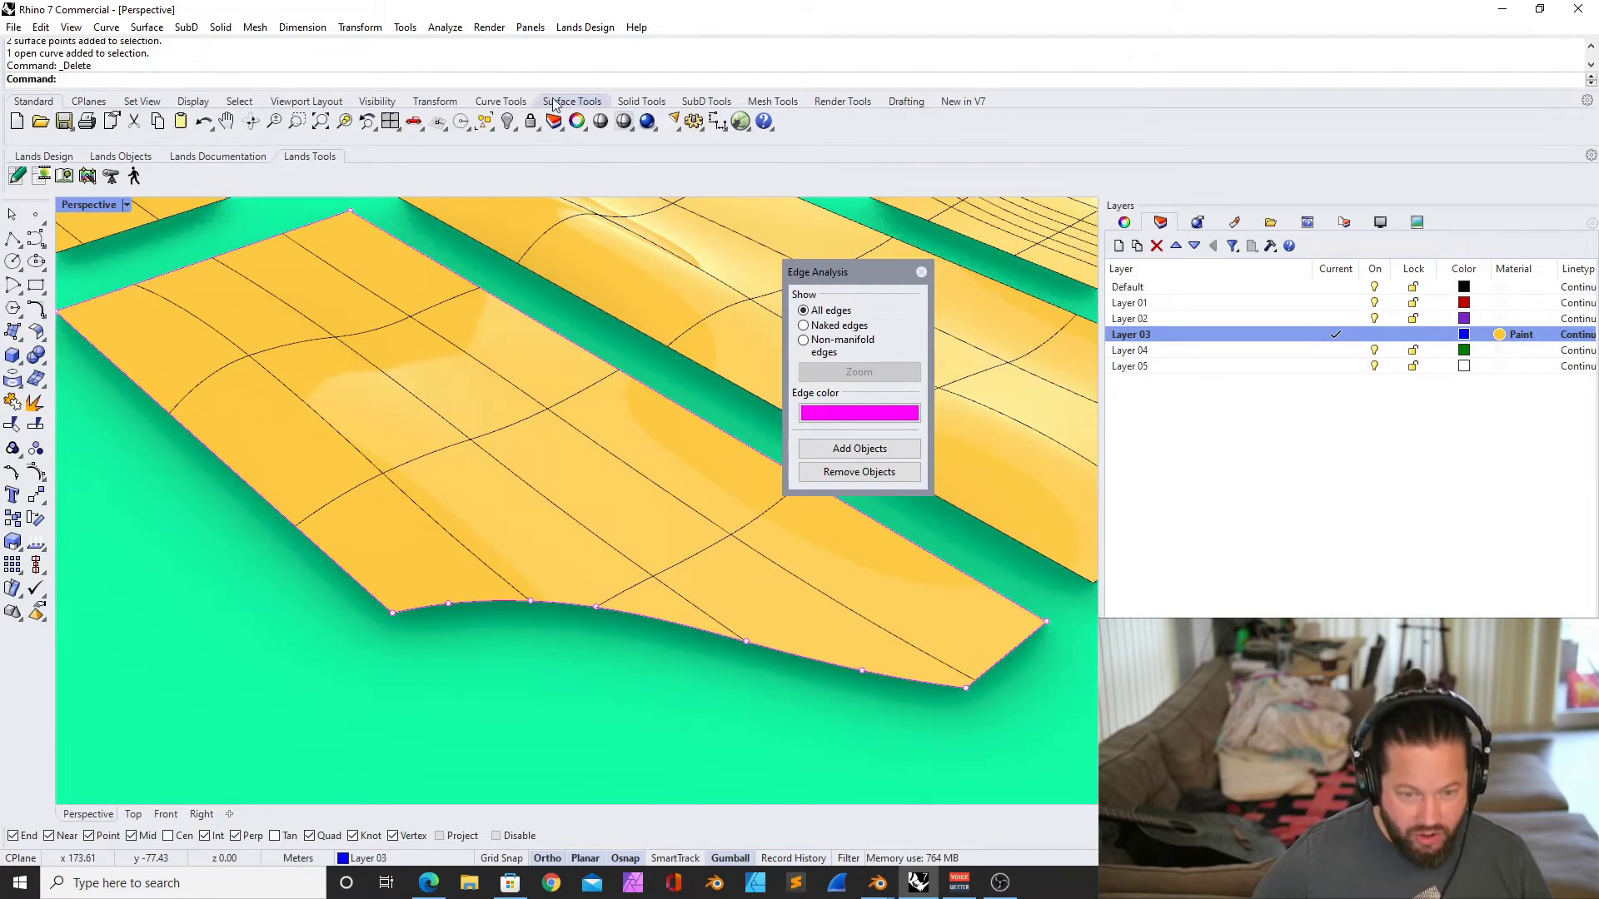
click(570, 103)
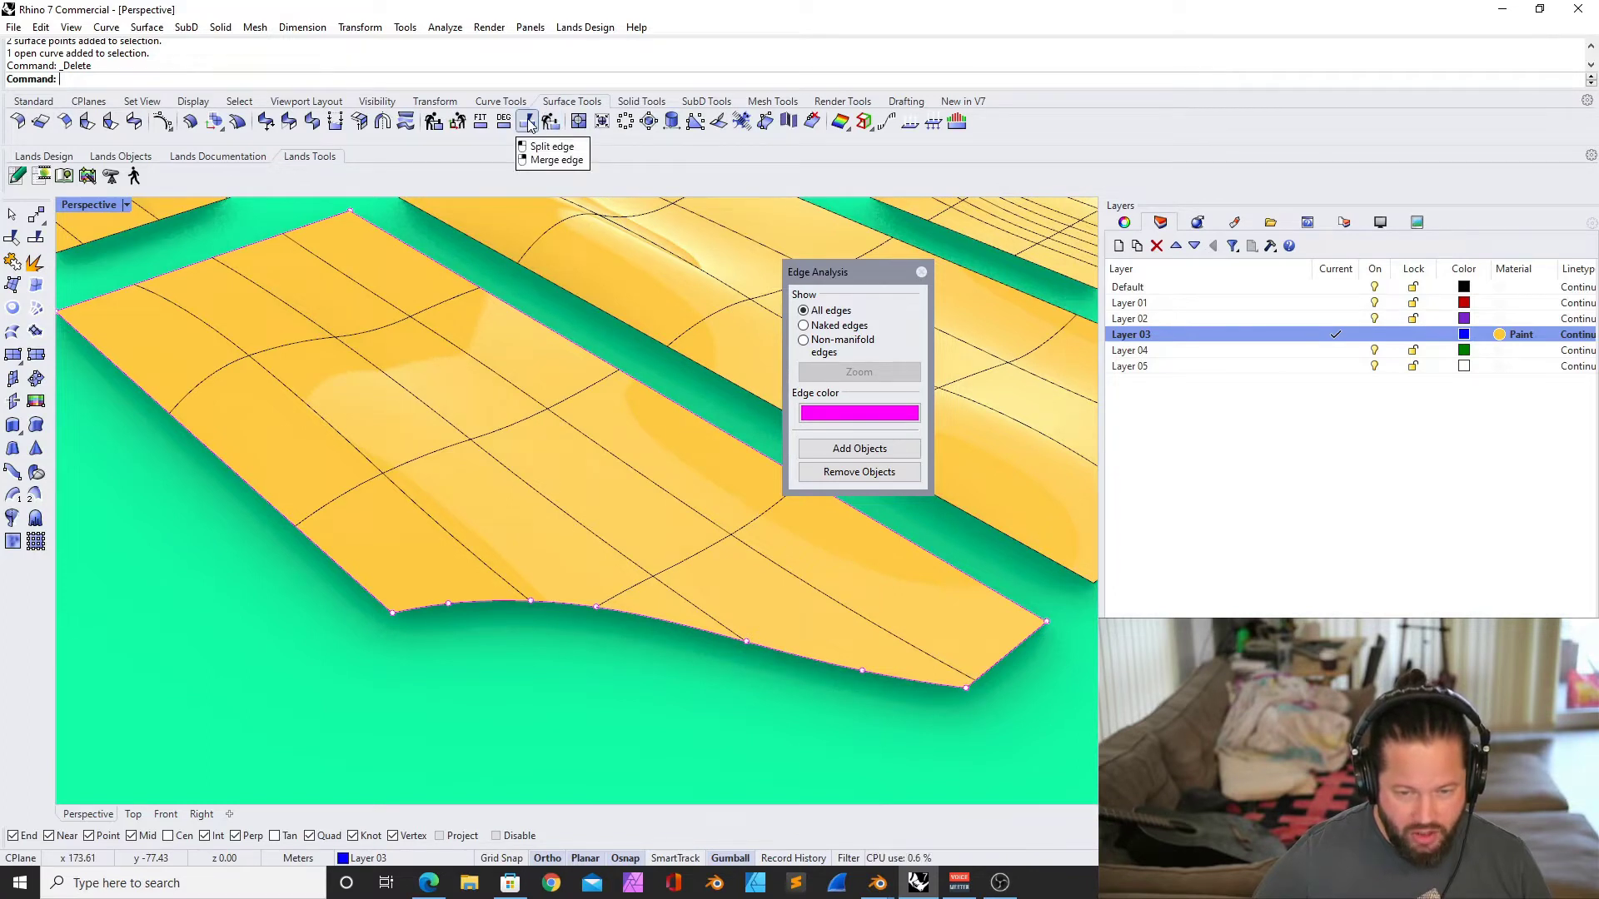
right_click(528, 124)
click(699, 630)
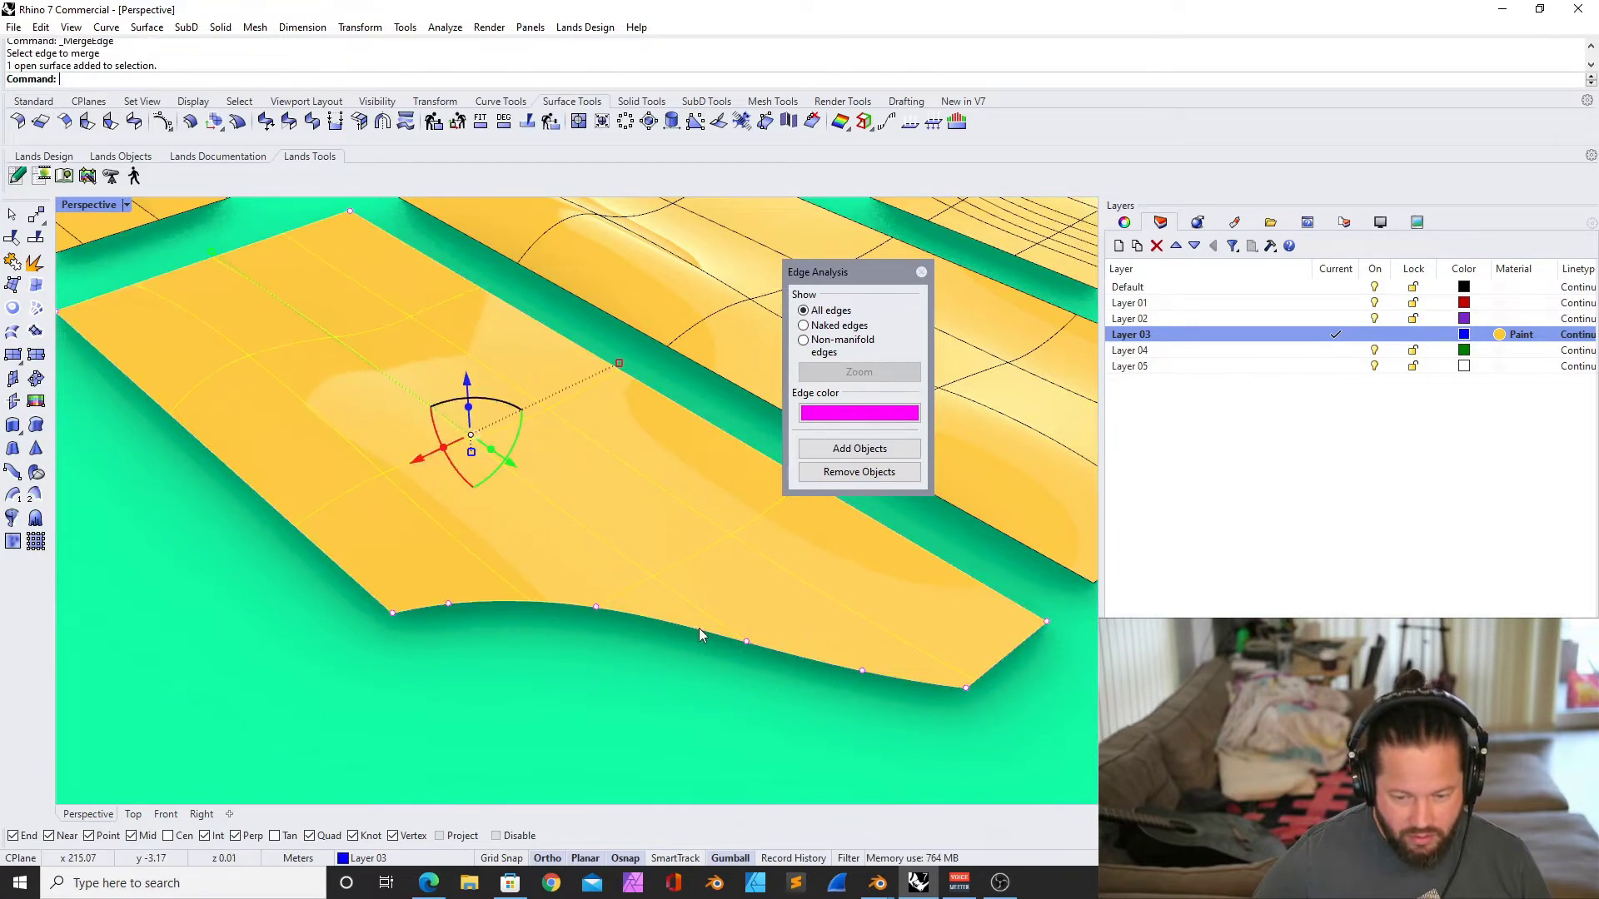
right_click(672, 638)
click(769, 649)
click(806, 665)
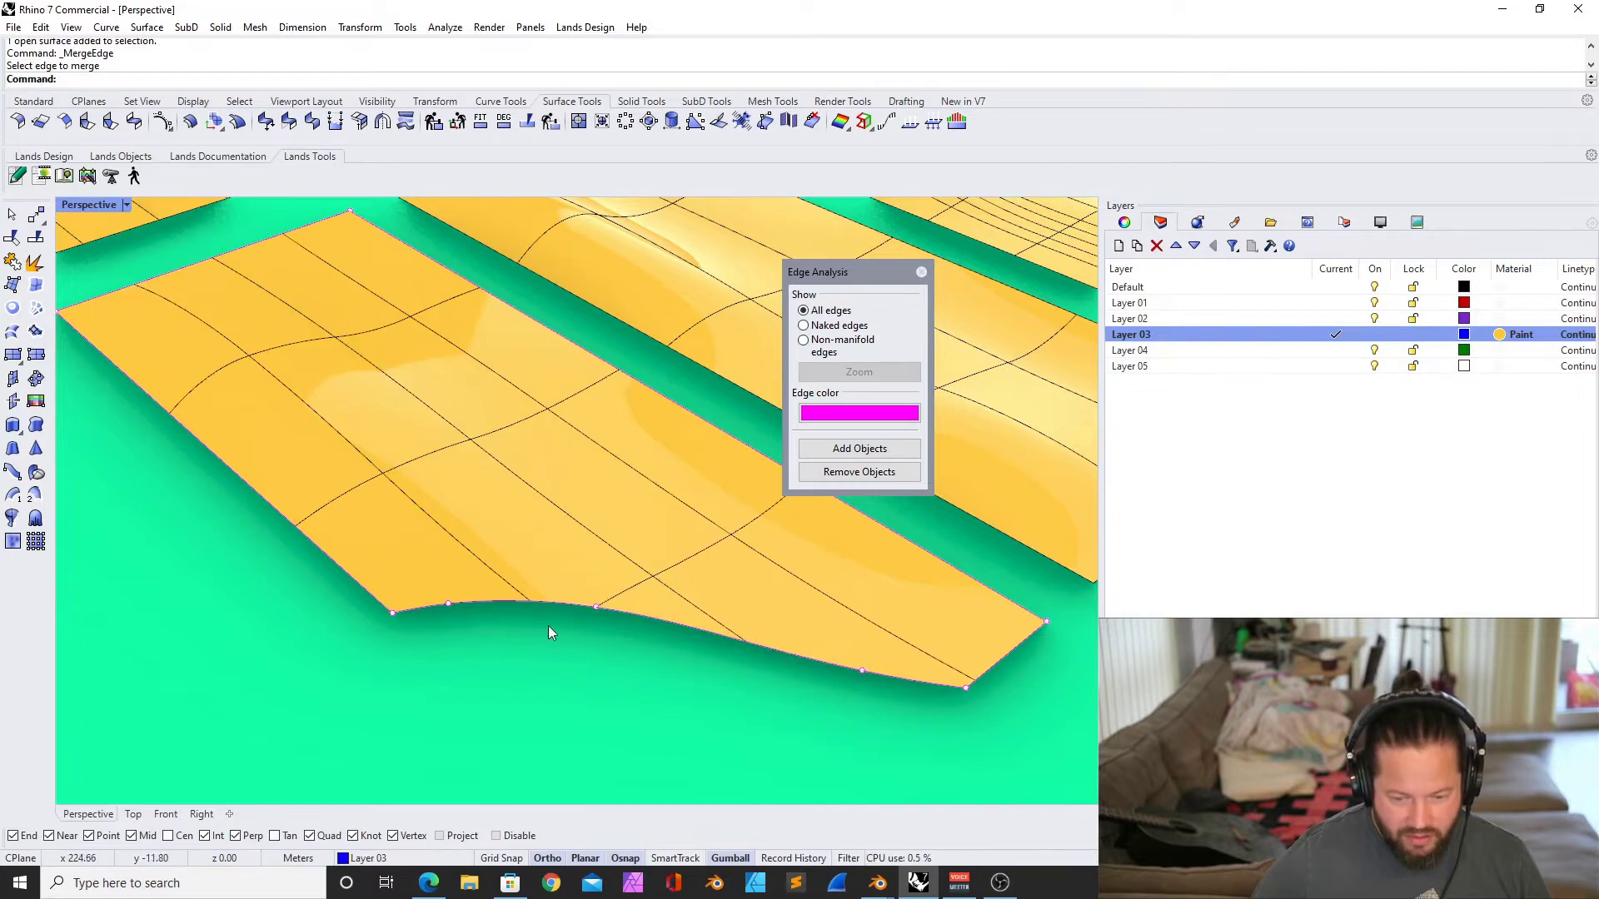
right_click(866, 692)
click(863, 684)
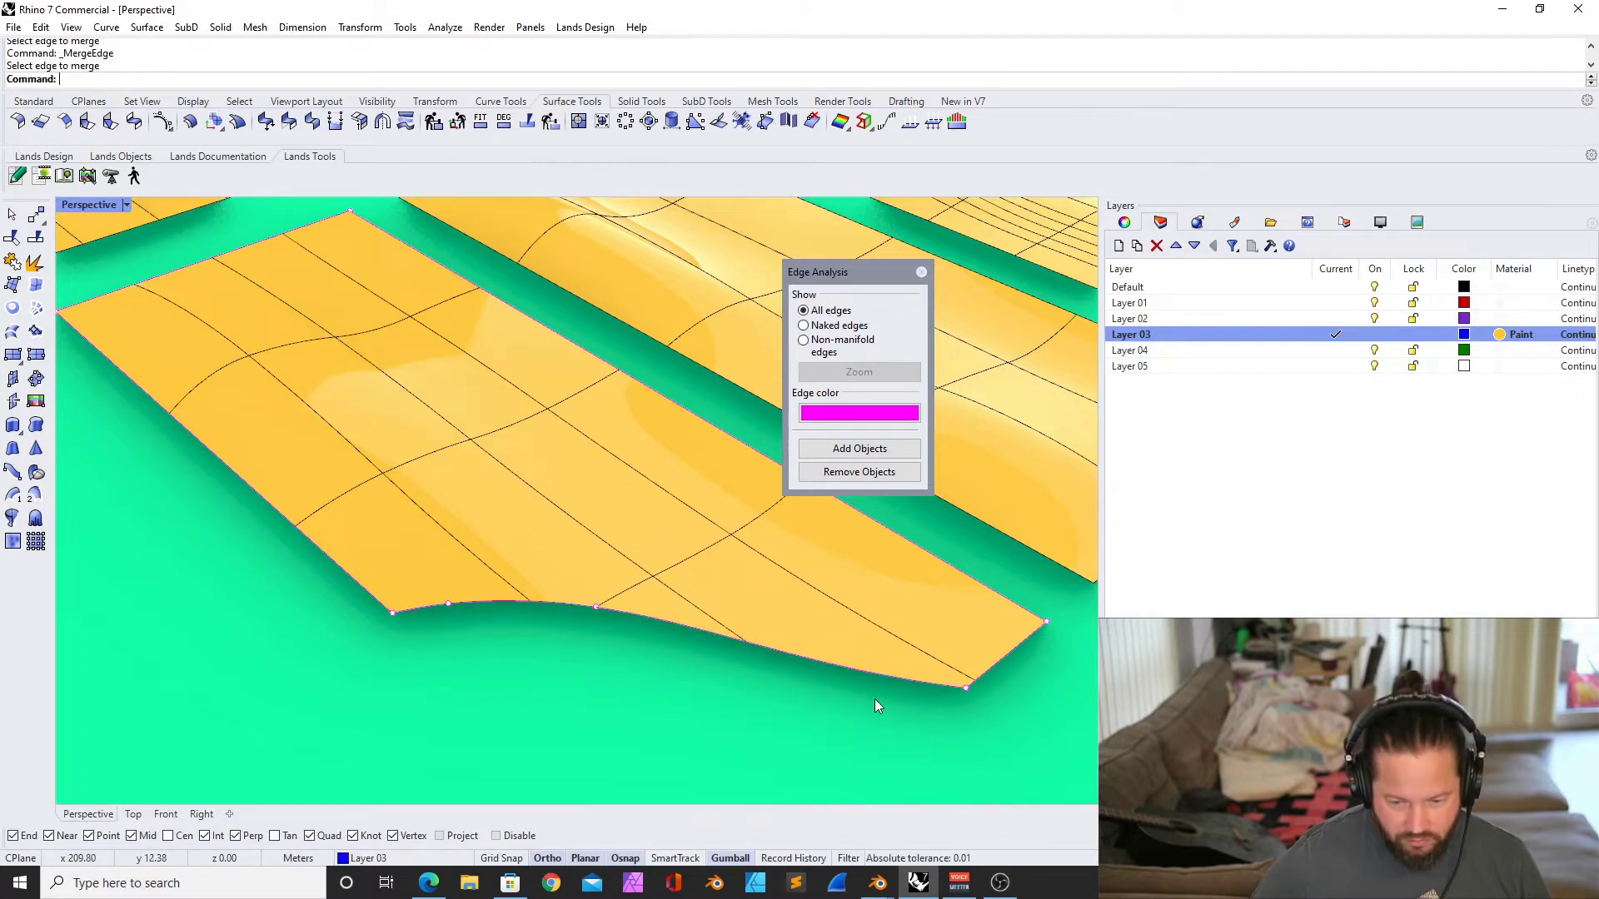
Merge the remaining split segments so that the curved trimmed edge is one continuous edge
click(543, 605)
right_click(544, 601)
click(595, 609)
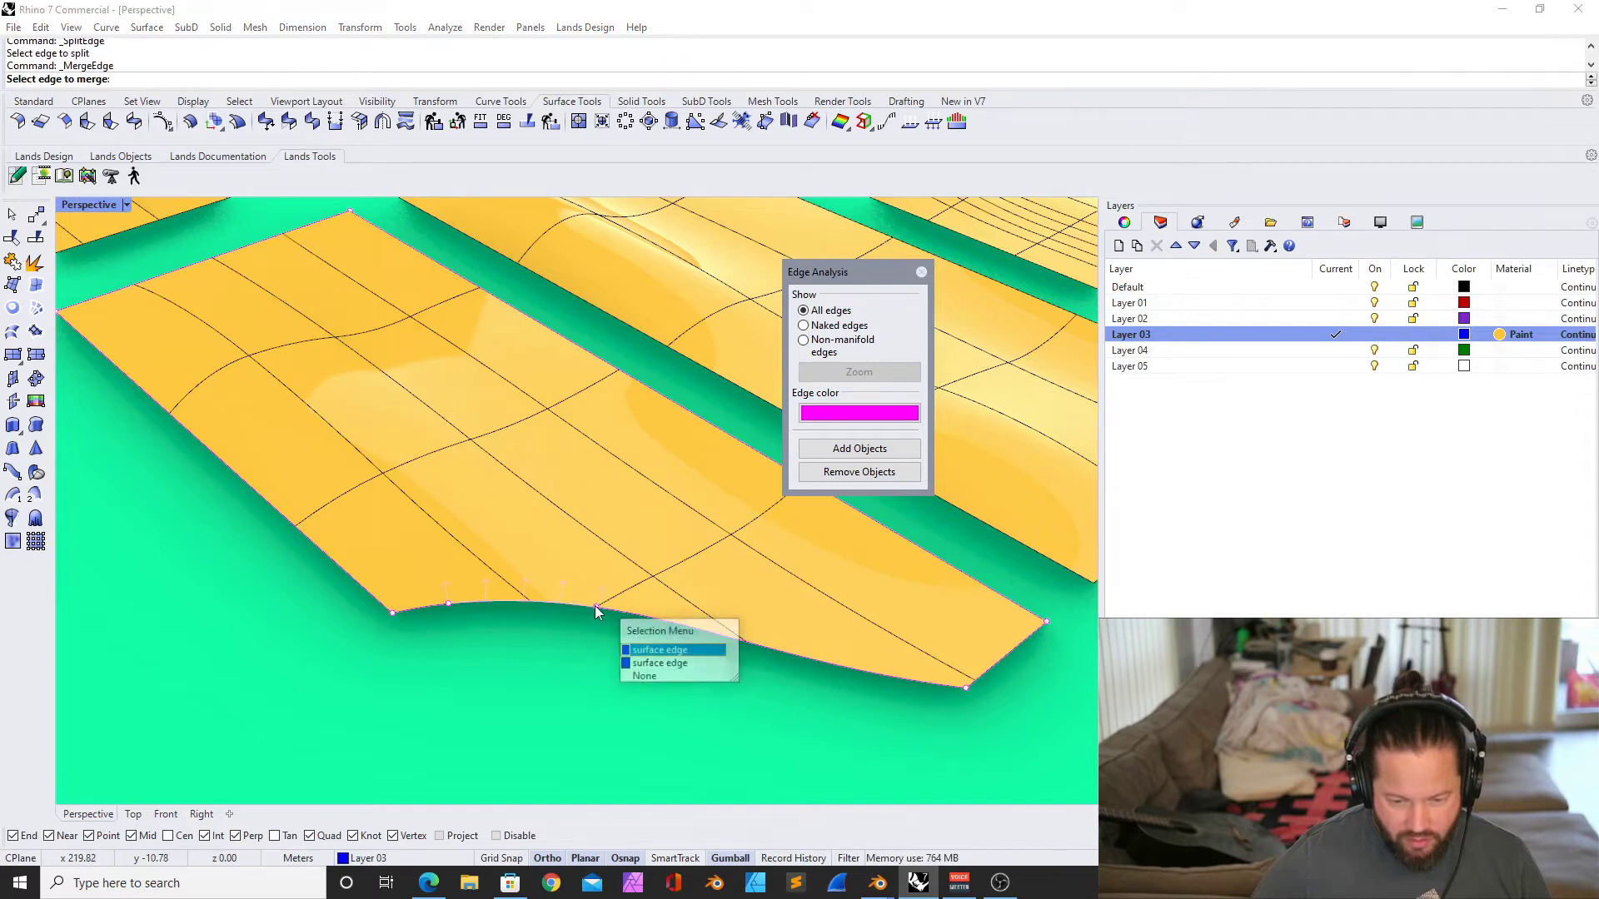
click(660, 651)
click(654, 684)
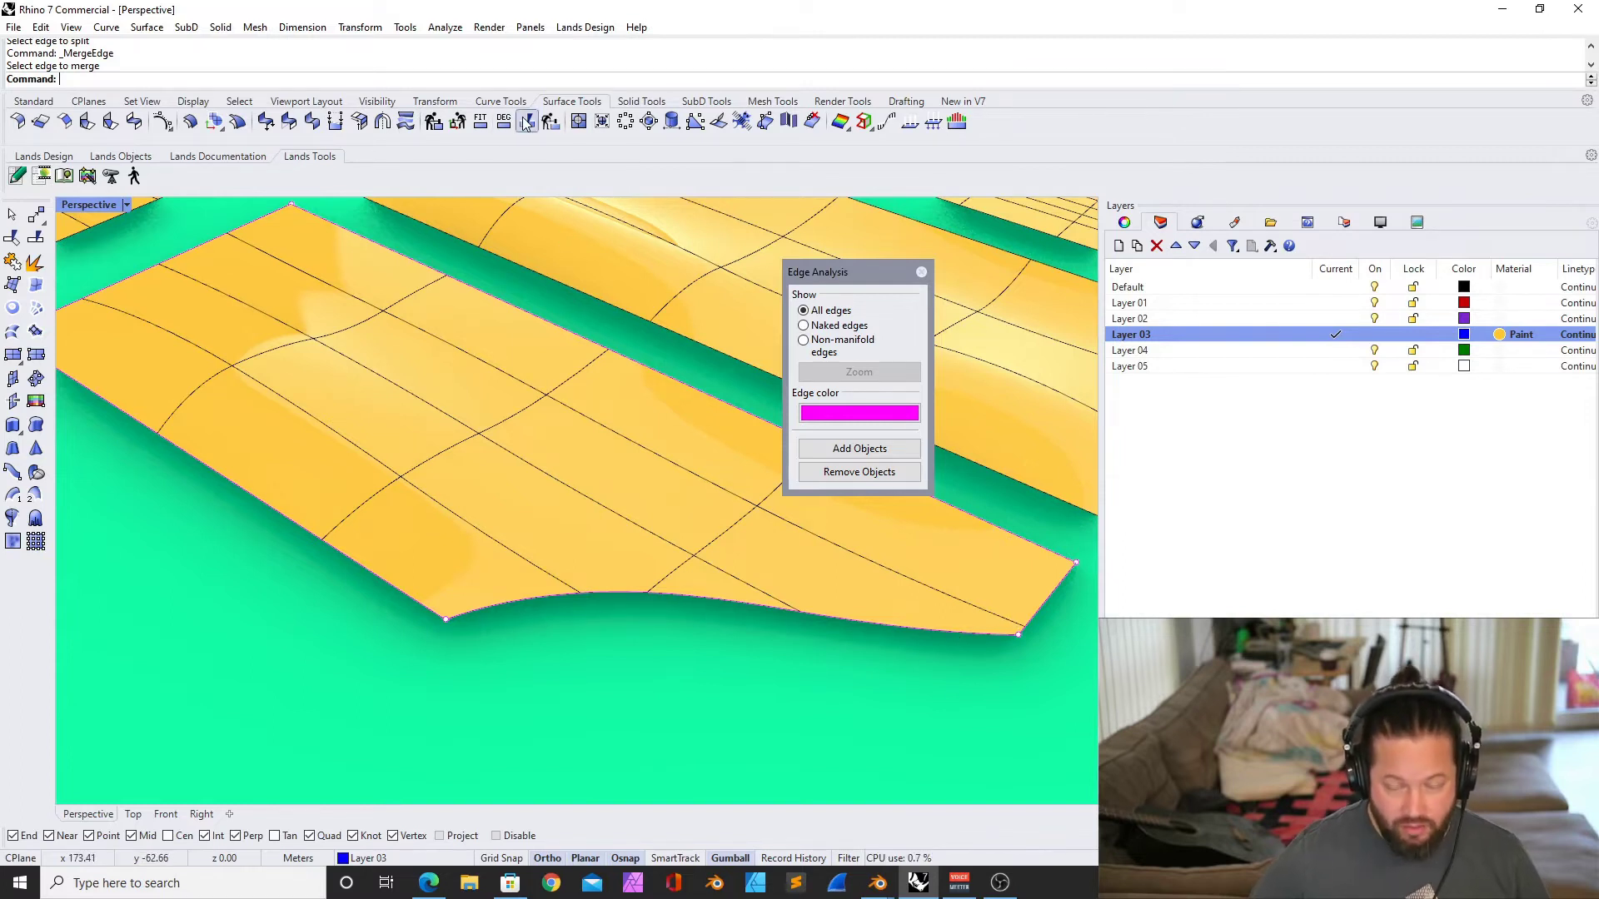
scroll(507, 473, down, 3)
scroll(472, 493, up, 3)
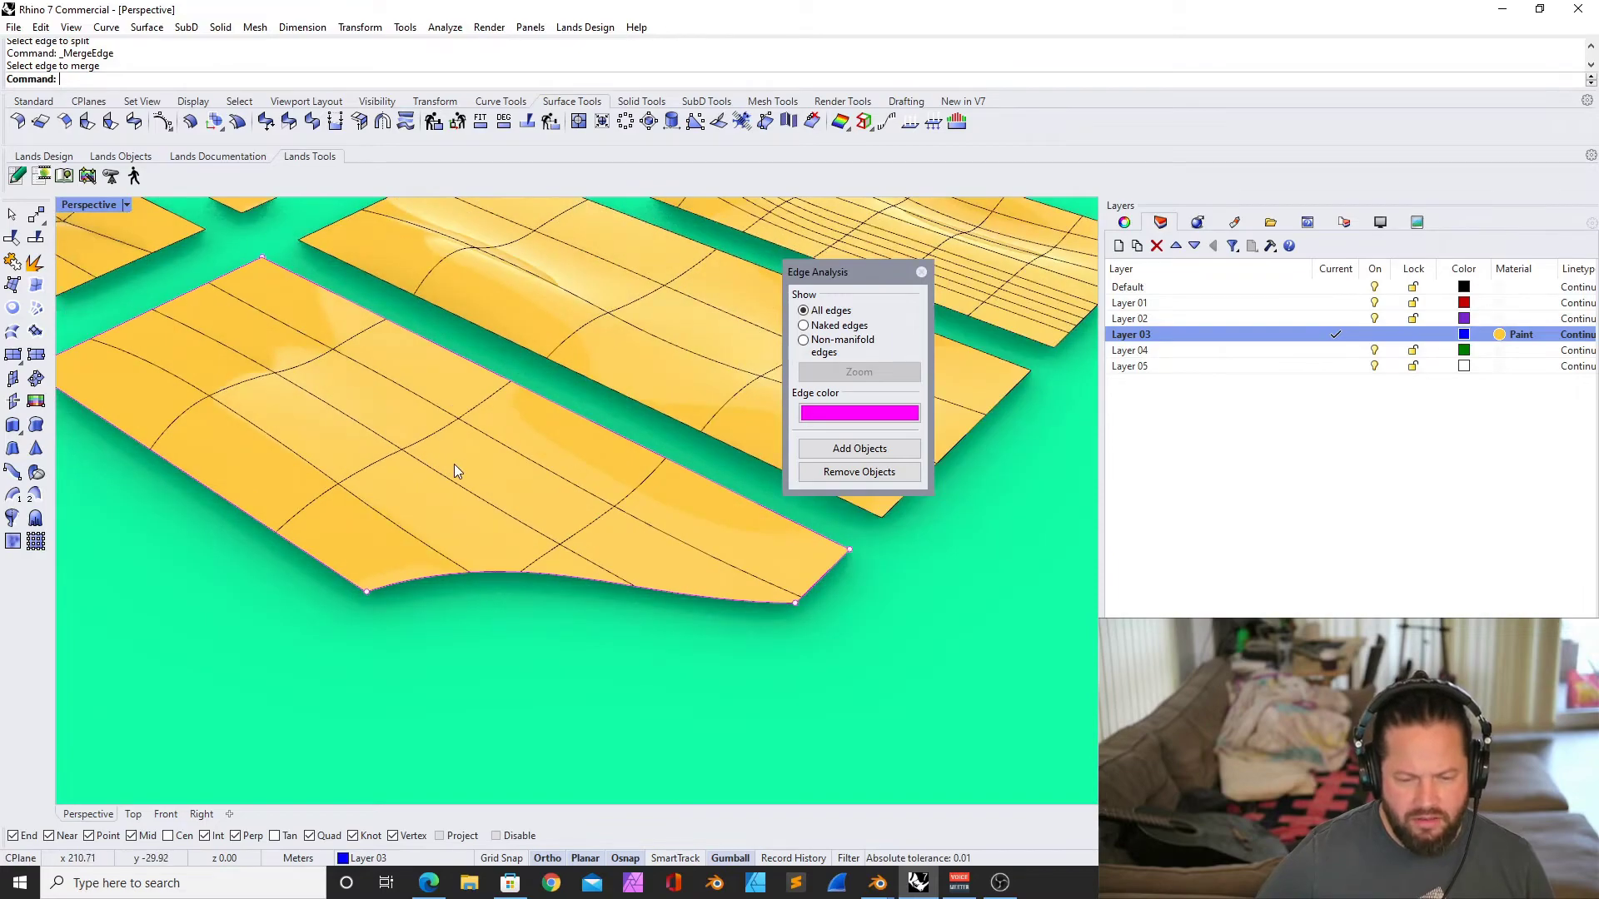
scroll(453, 463, down, 5)
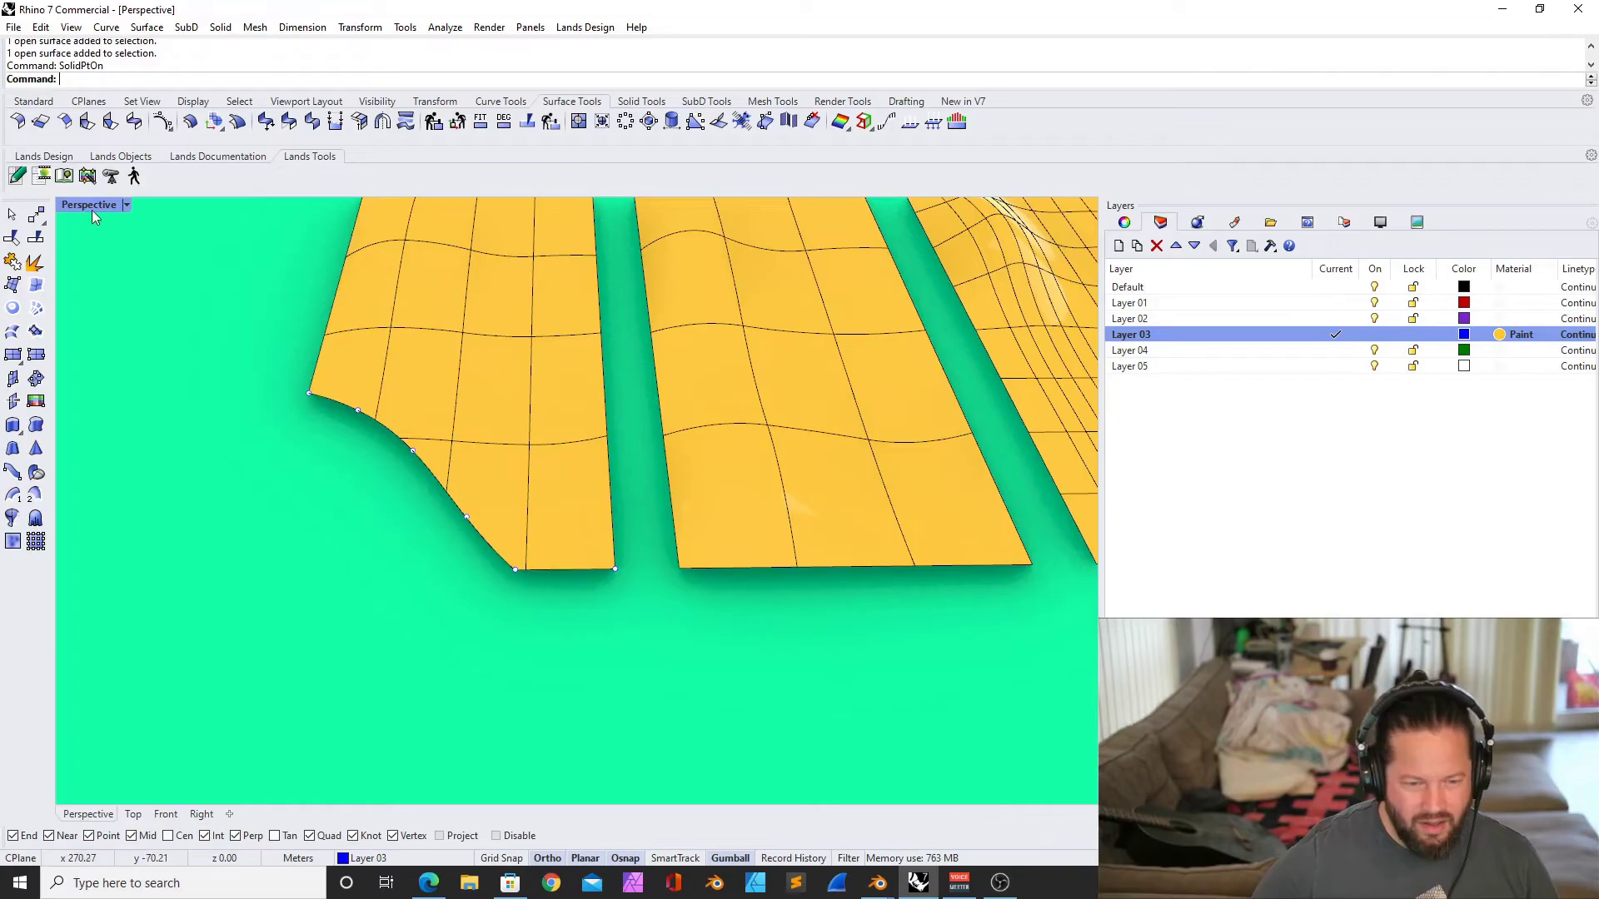
Raise the middle split point on the curved trimmed edge of the first front-row surface
scroll(400, 408, down, 5)
right_drag(456, 429, 434, 431)
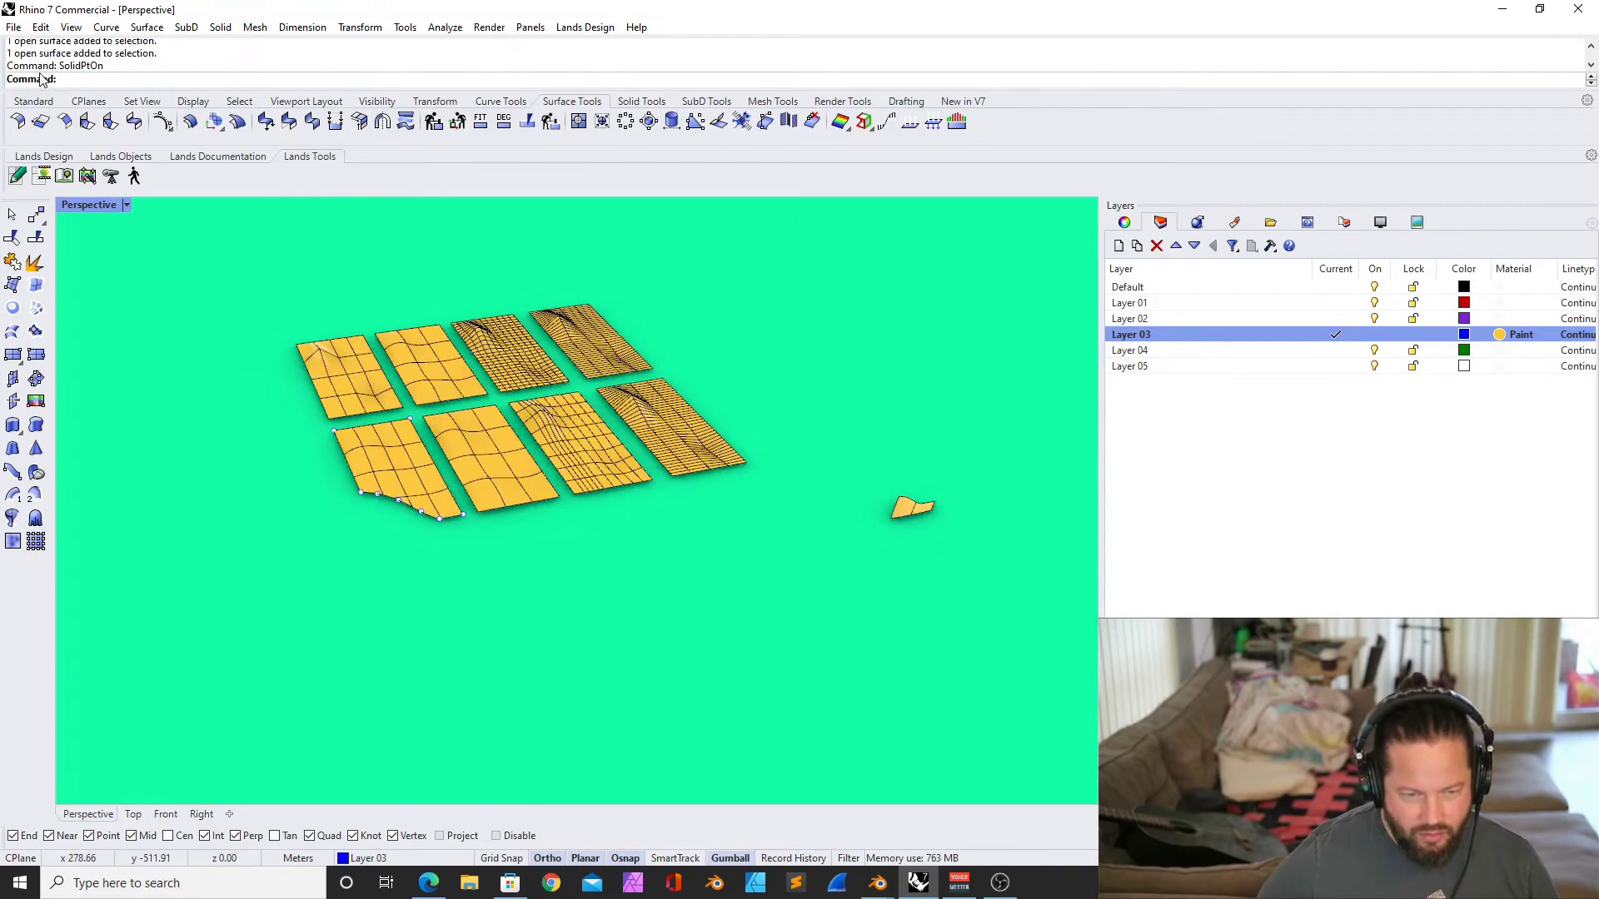
scroll(55, 60, up, 2)
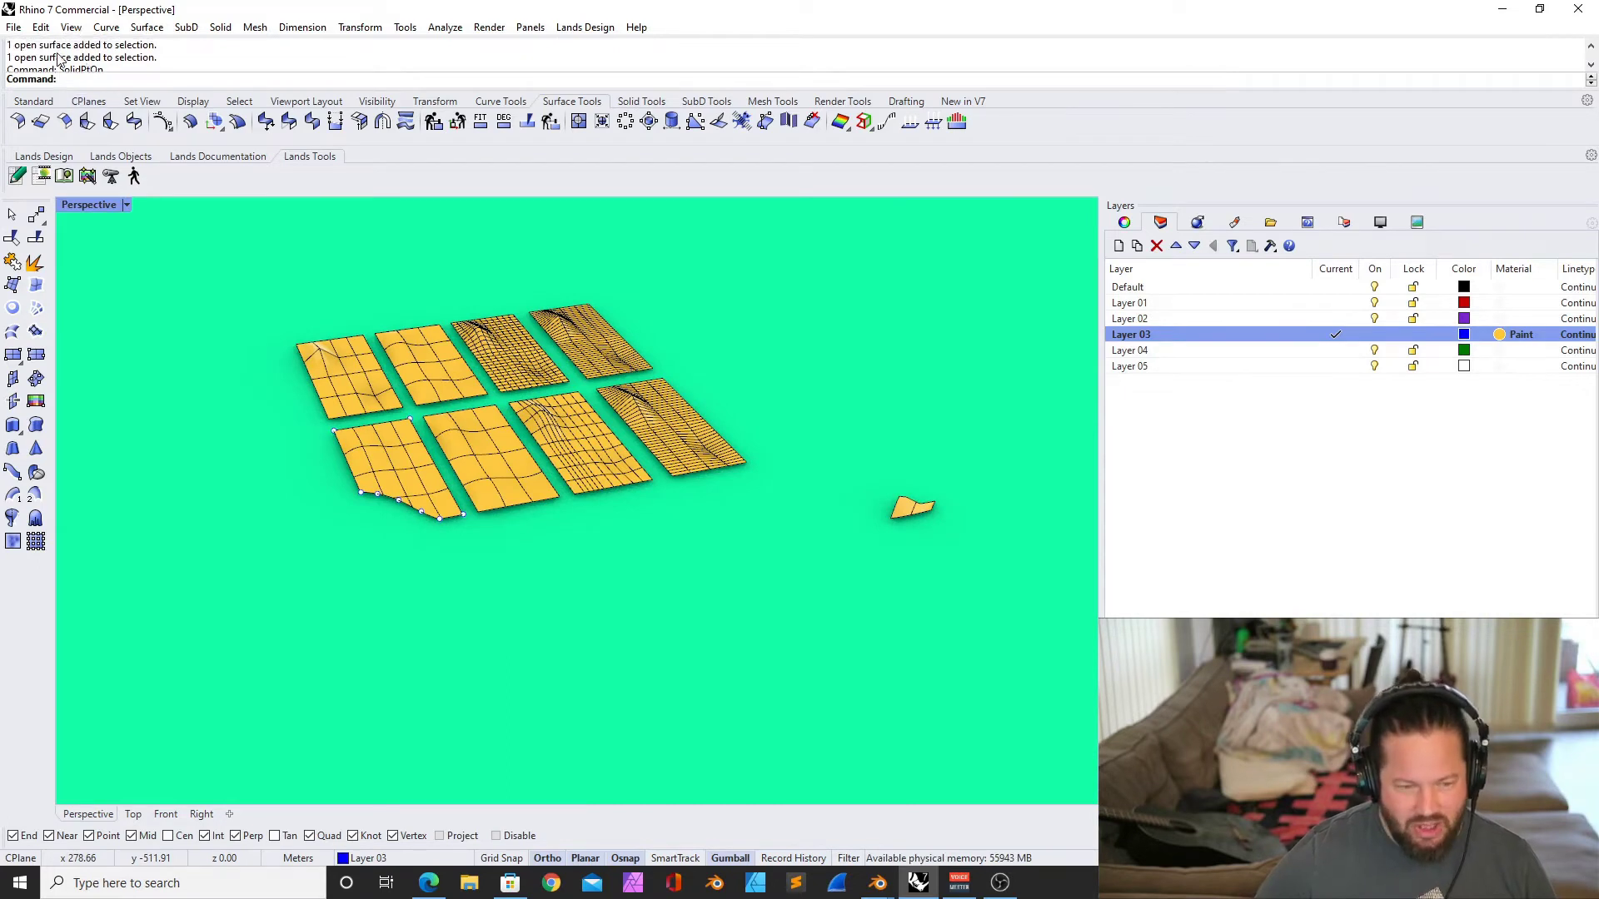
scroll(68, 60, down, 3)
scroll(361, 458, up, 5)
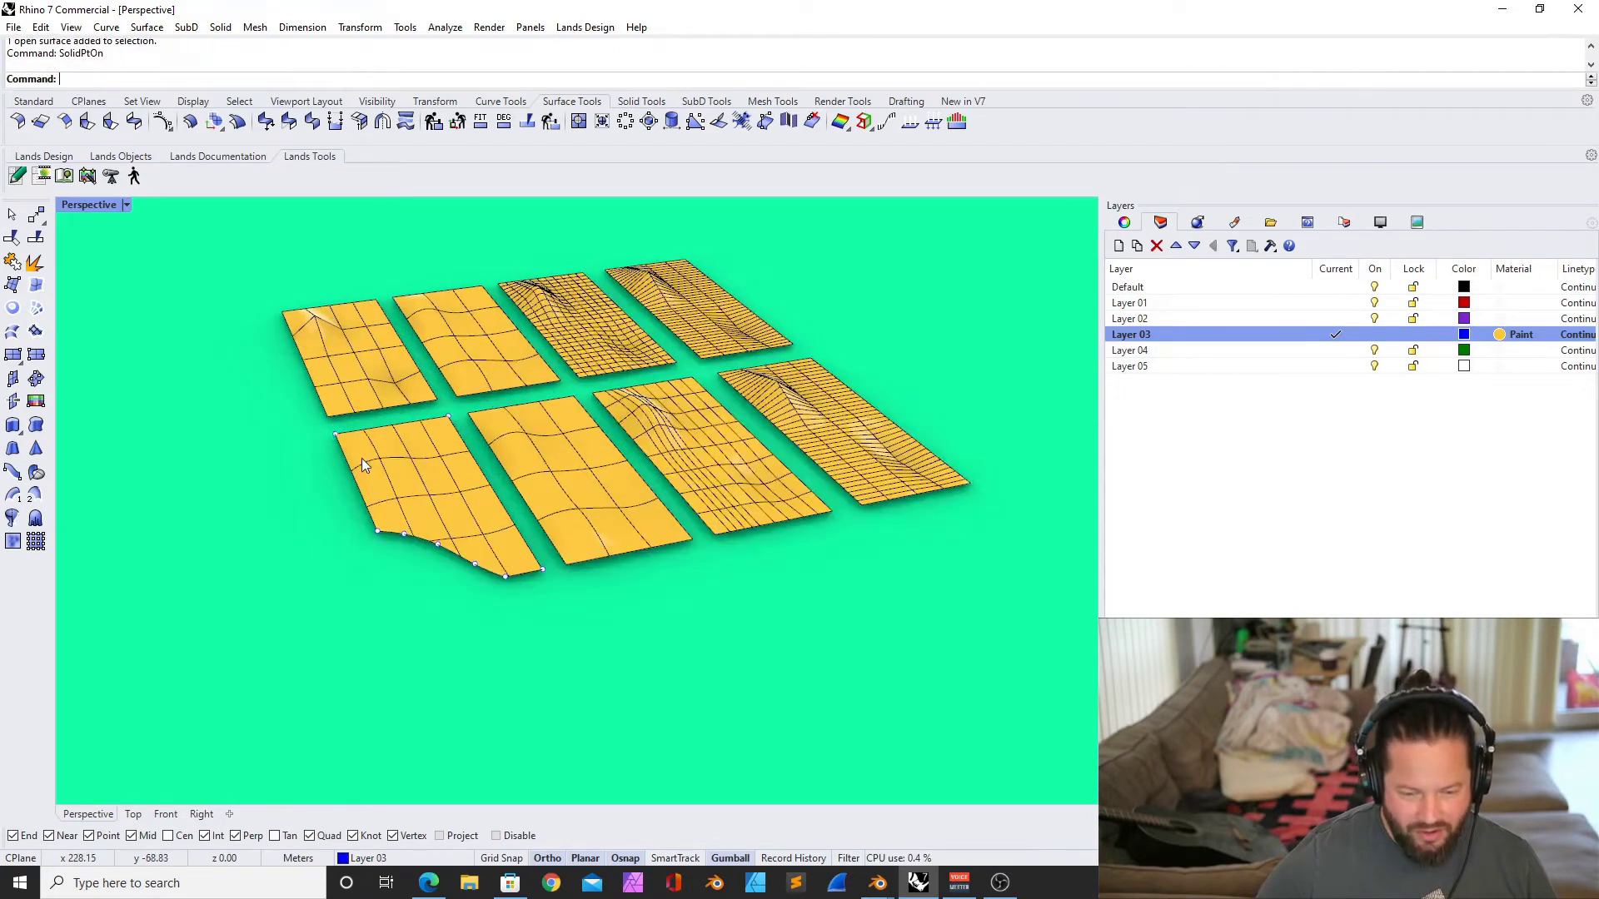
scroll(464, 560, down, 4)
scroll(429, 592, up, 4)
scroll(429, 592, up, 3)
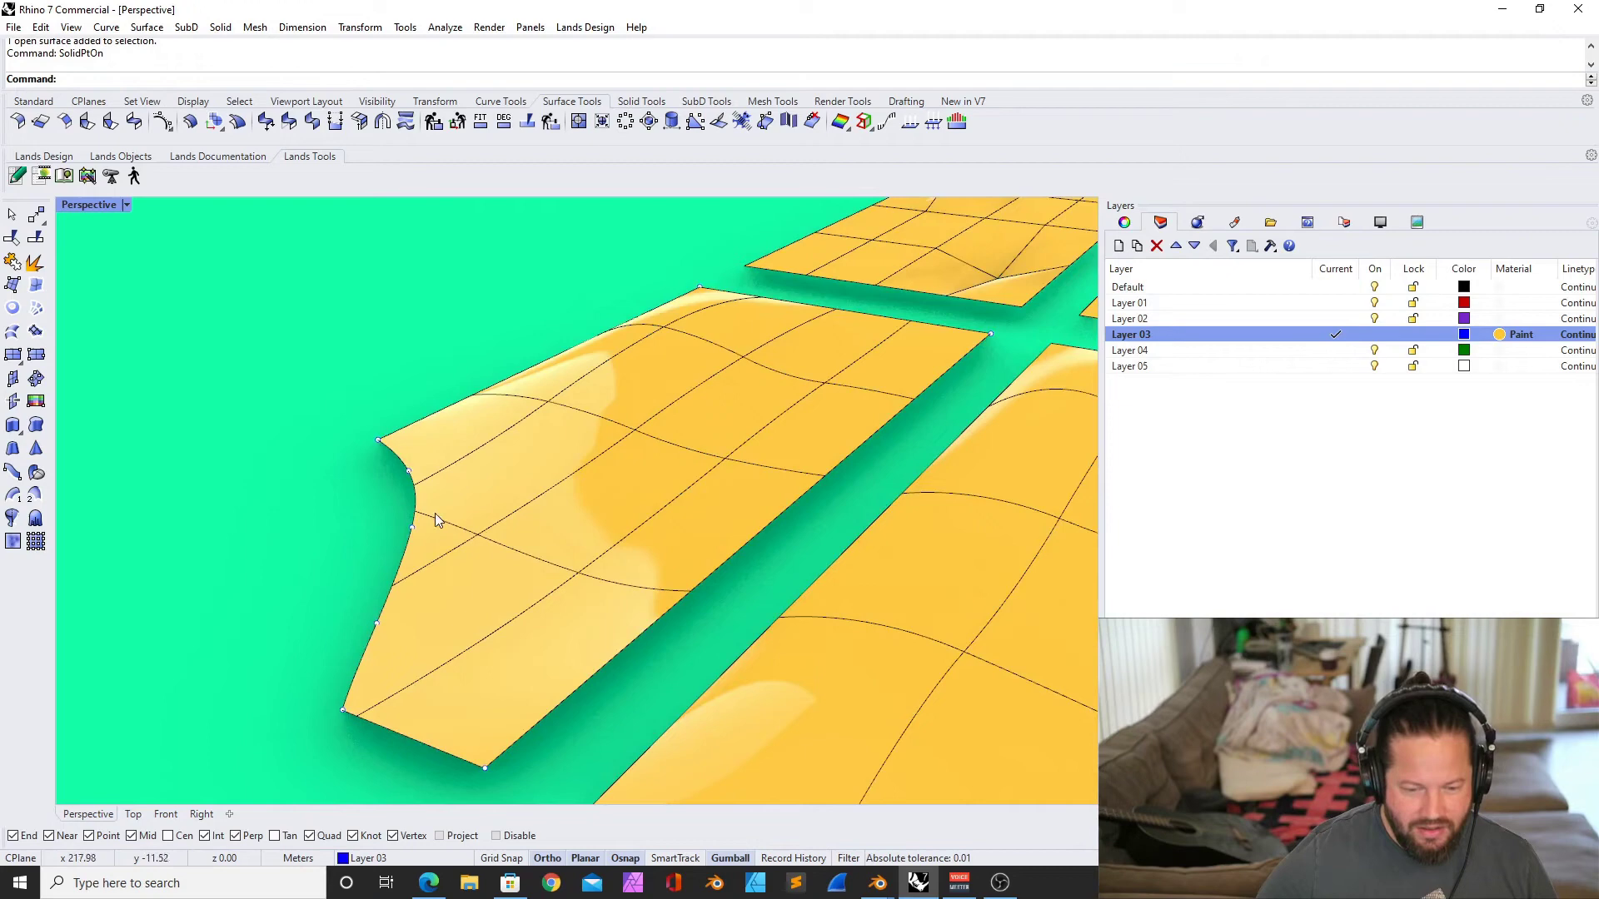
click(408, 522)
drag(408, 470, 404, 406)
right_drag(473, 494, 417, 511)
scroll(417, 511, down, 4)
right_drag(399, 457, 498, 491)
scroll(463, 505, up, 6)
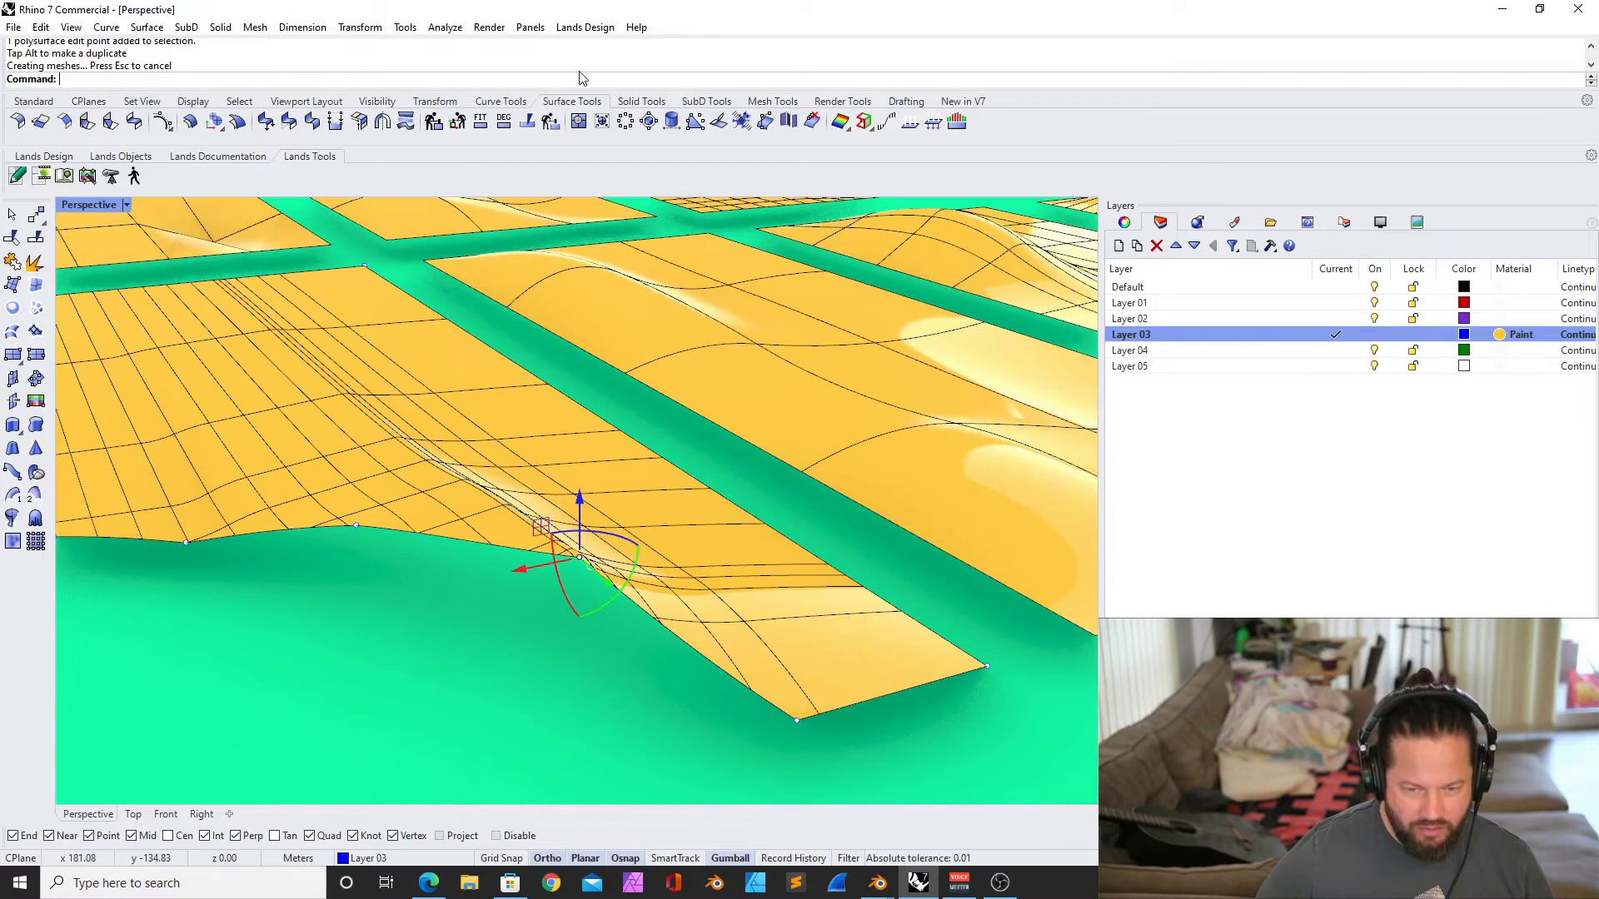
Try to merge the edge segments on both sides of the raised point on the first front-row surface
right_click(526, 123)
click(606, 586)
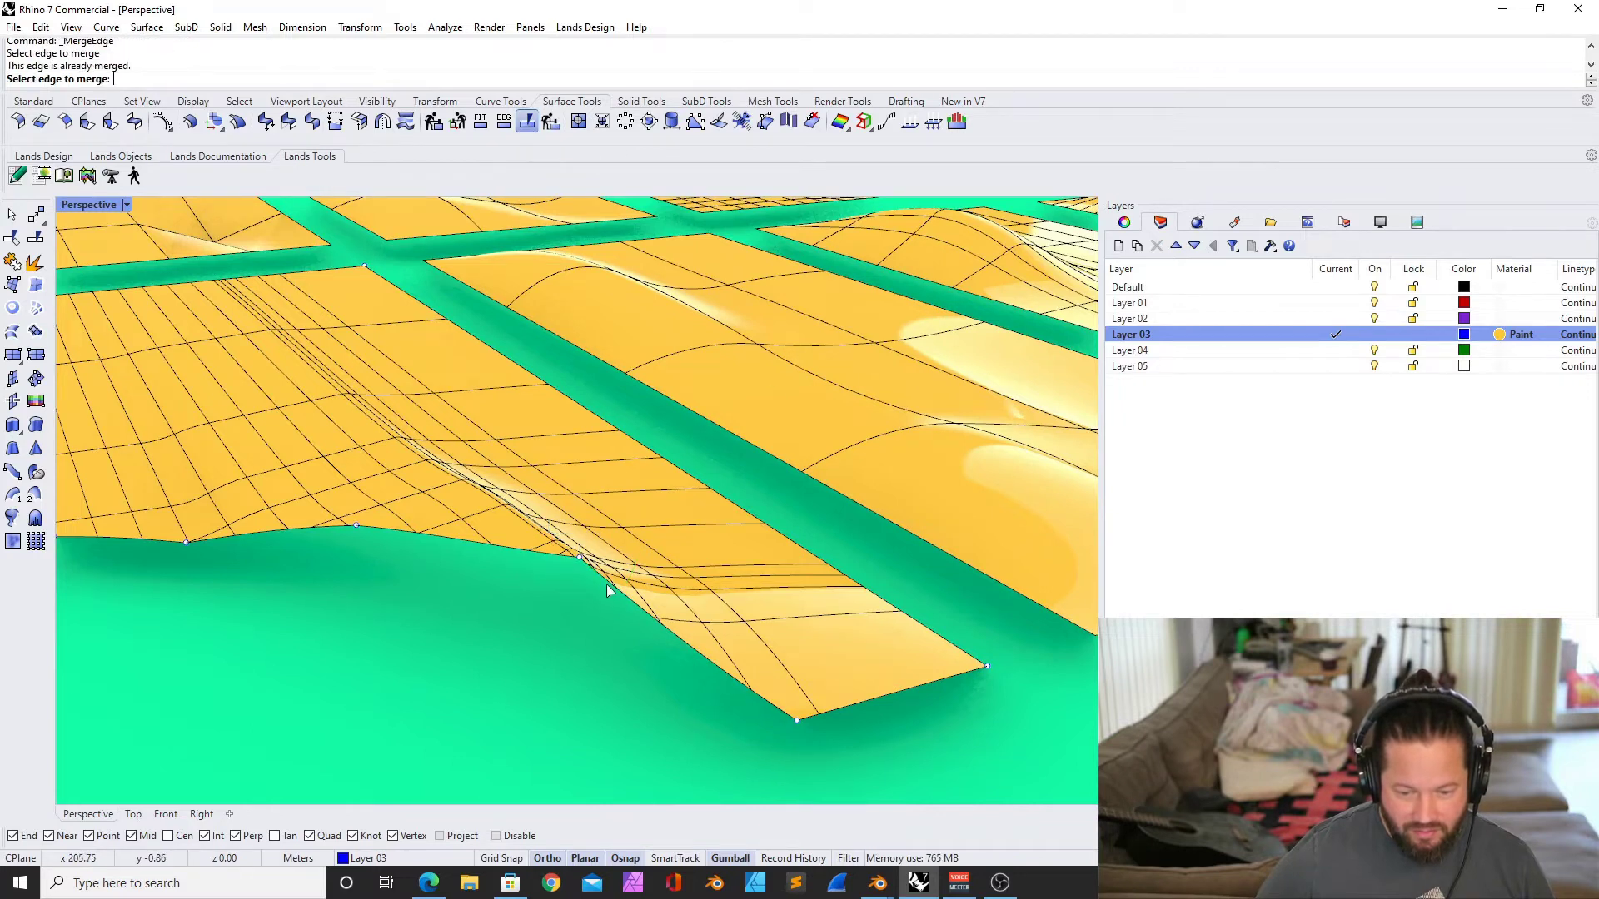
click(313, 530)
click(312, 529)
scroll(462, 526, down, 5)
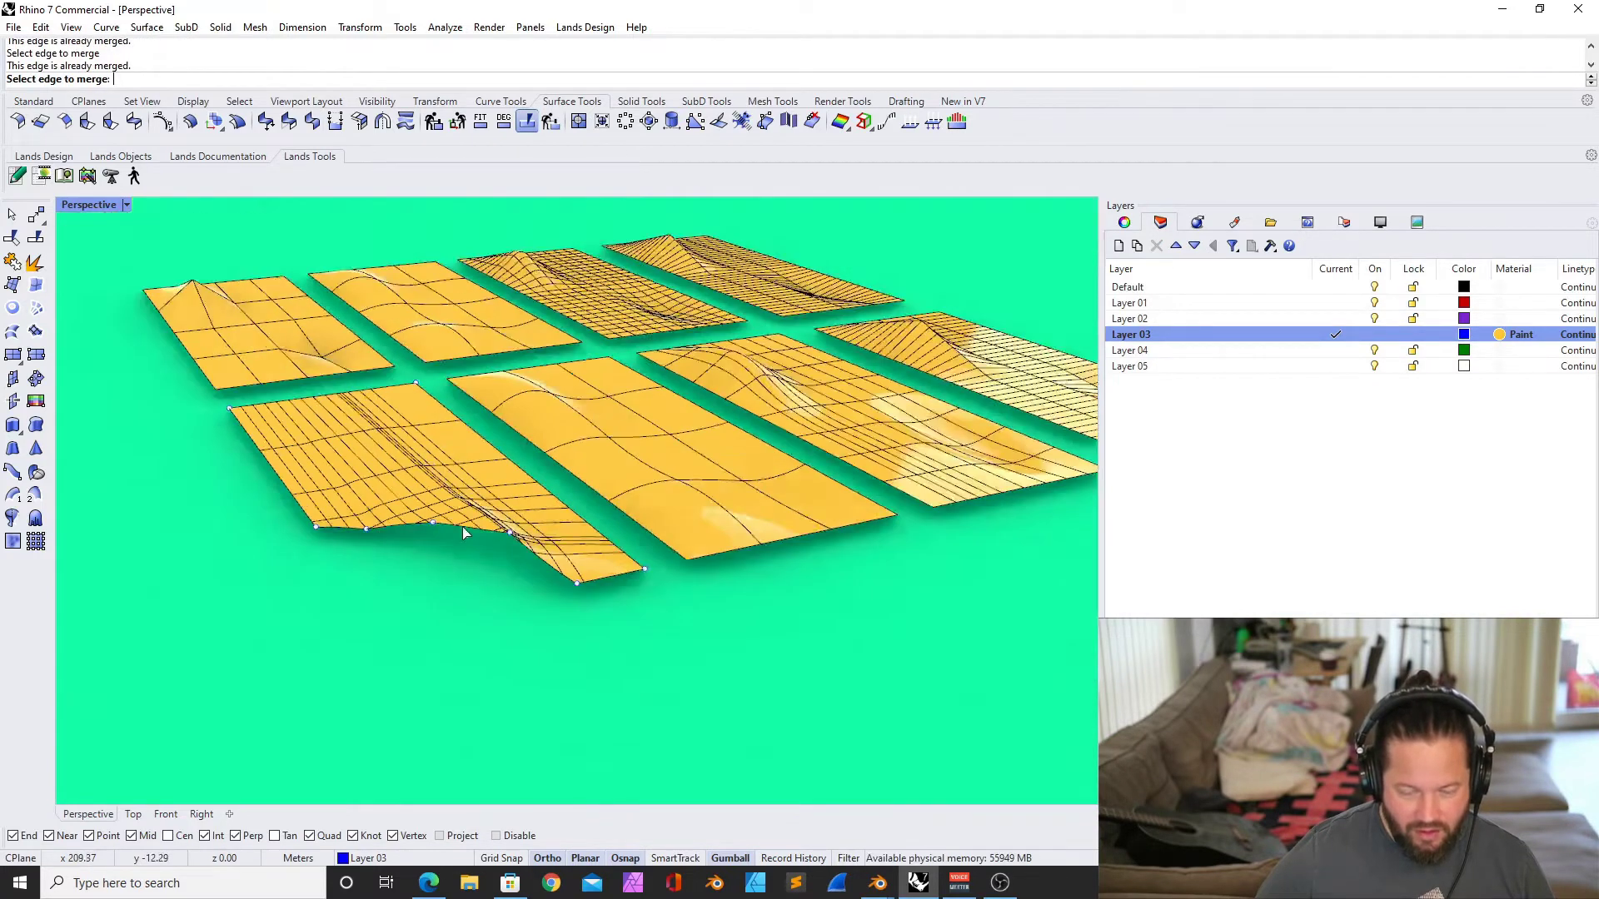
scroll(427, 521, up, 5)
key(Return)
scroll(386, 523, down, 5)
scroll(629, 498, up, 5)
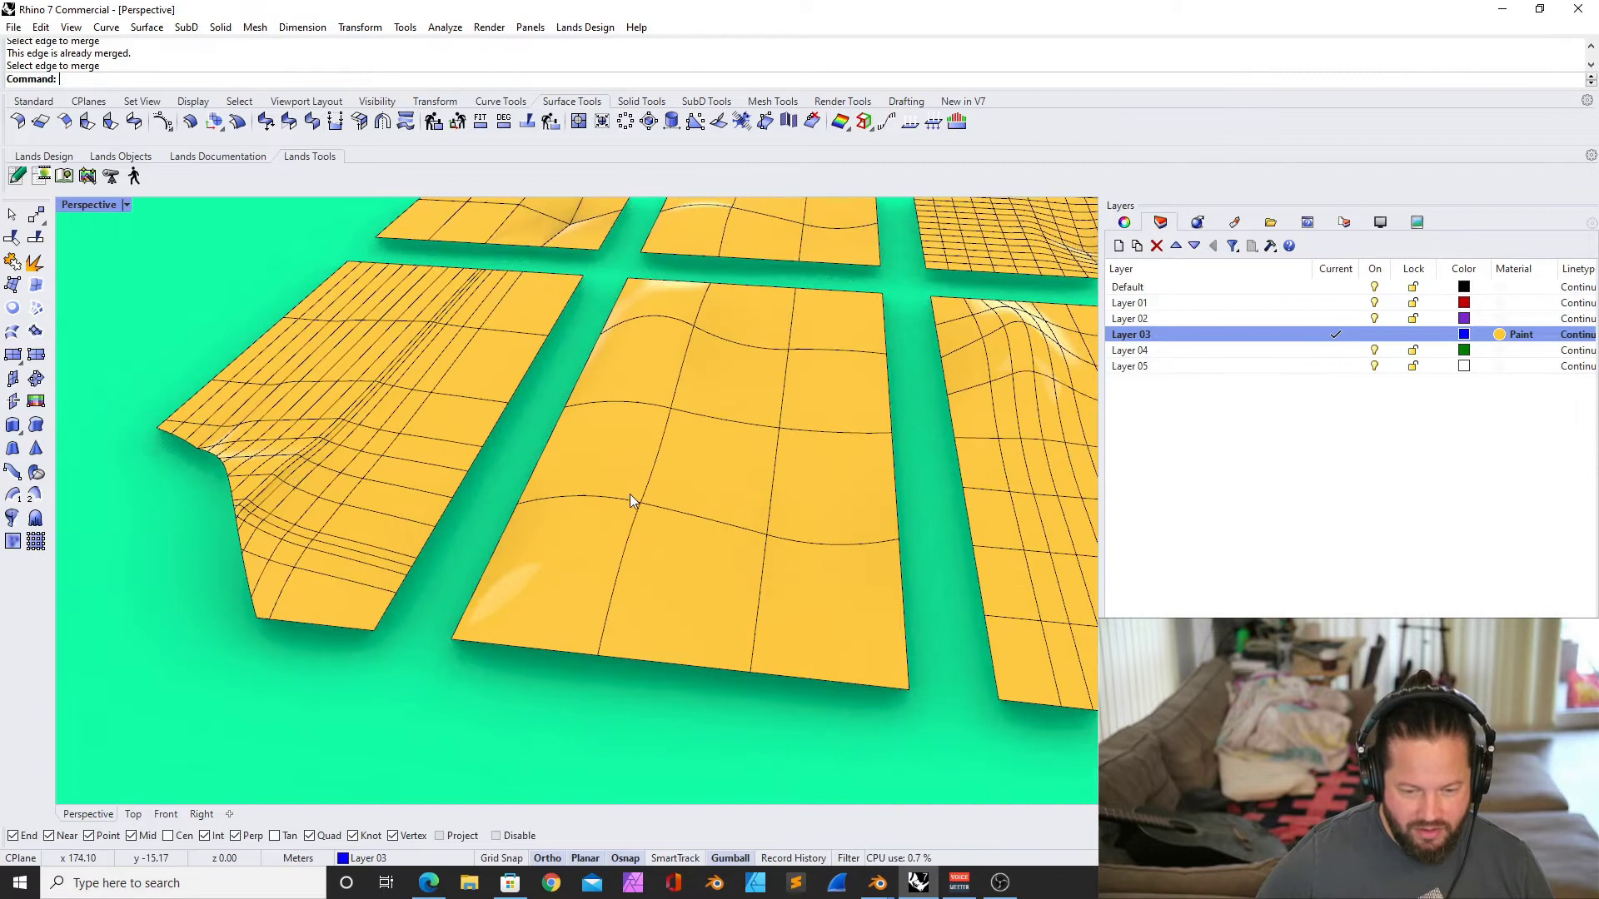
Undo the point move and the edge splits on the first front-row surface, and end the edge analysis
scroll(333, 462, down, 5)
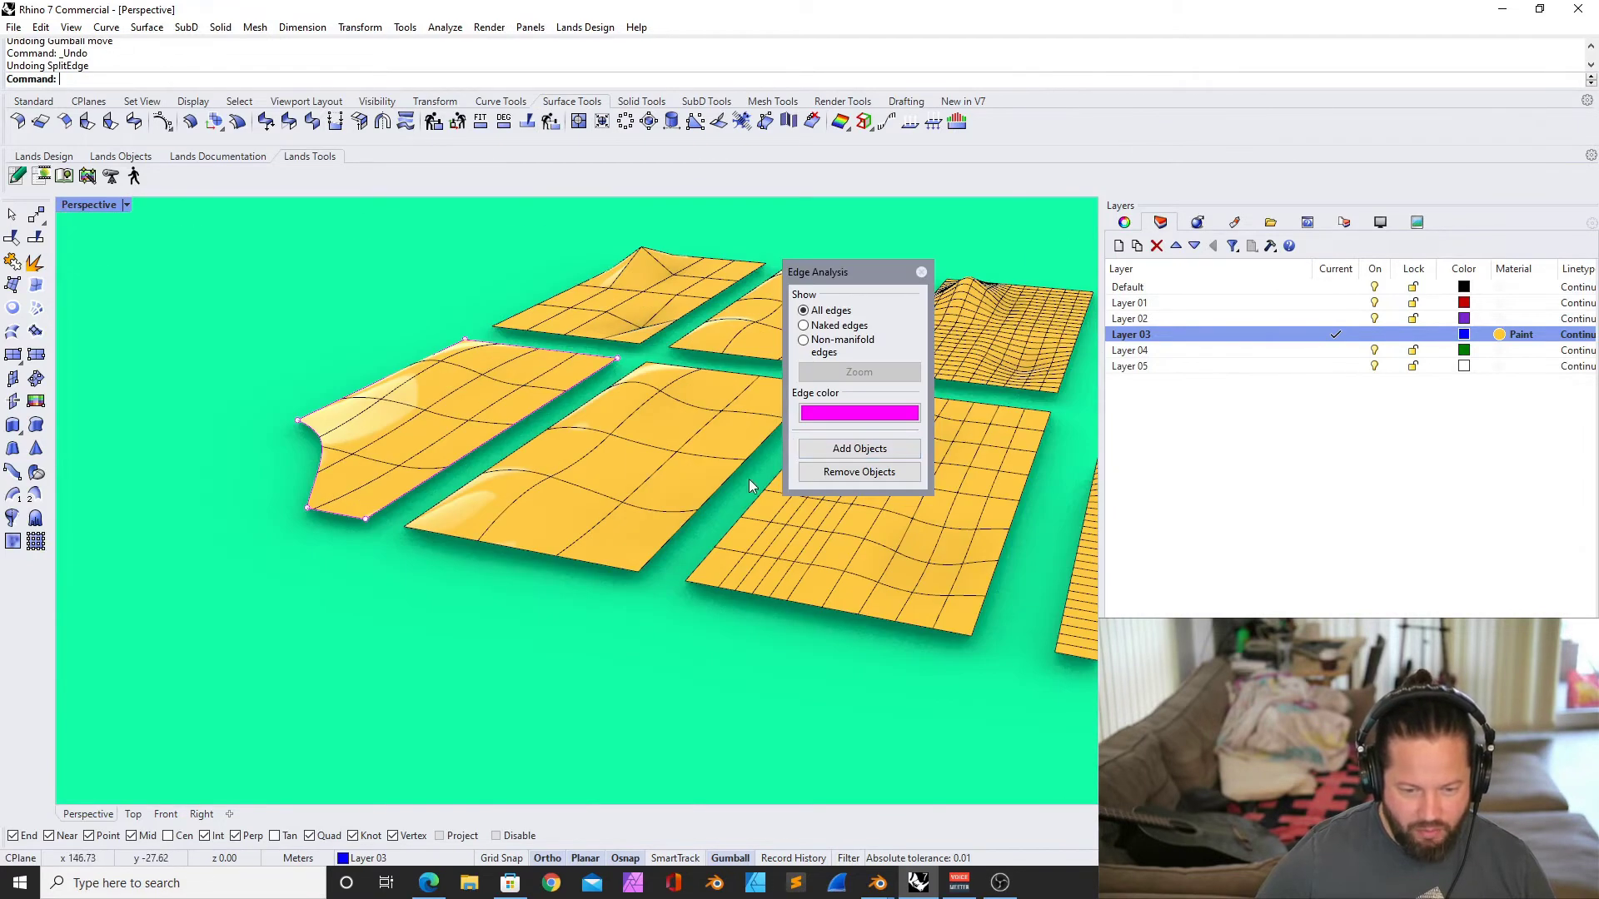
click(921, 271)
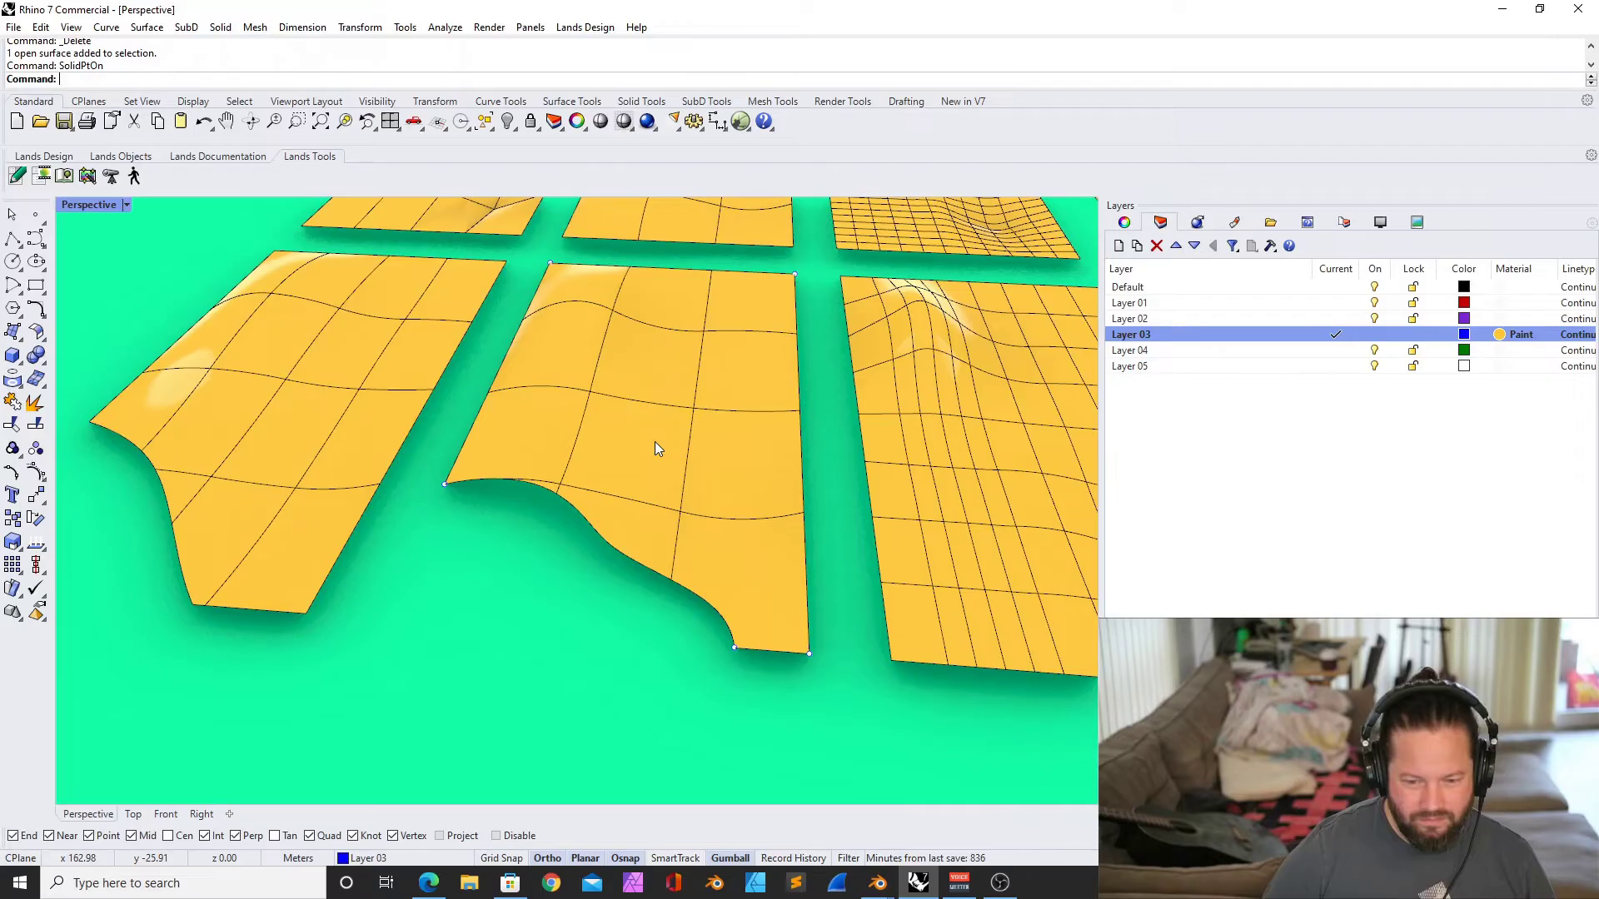
Split the curved trimmed edge of the second front-row surface at two points, near where the isocurves meet it
right_drag(653, 457, 653, 503)
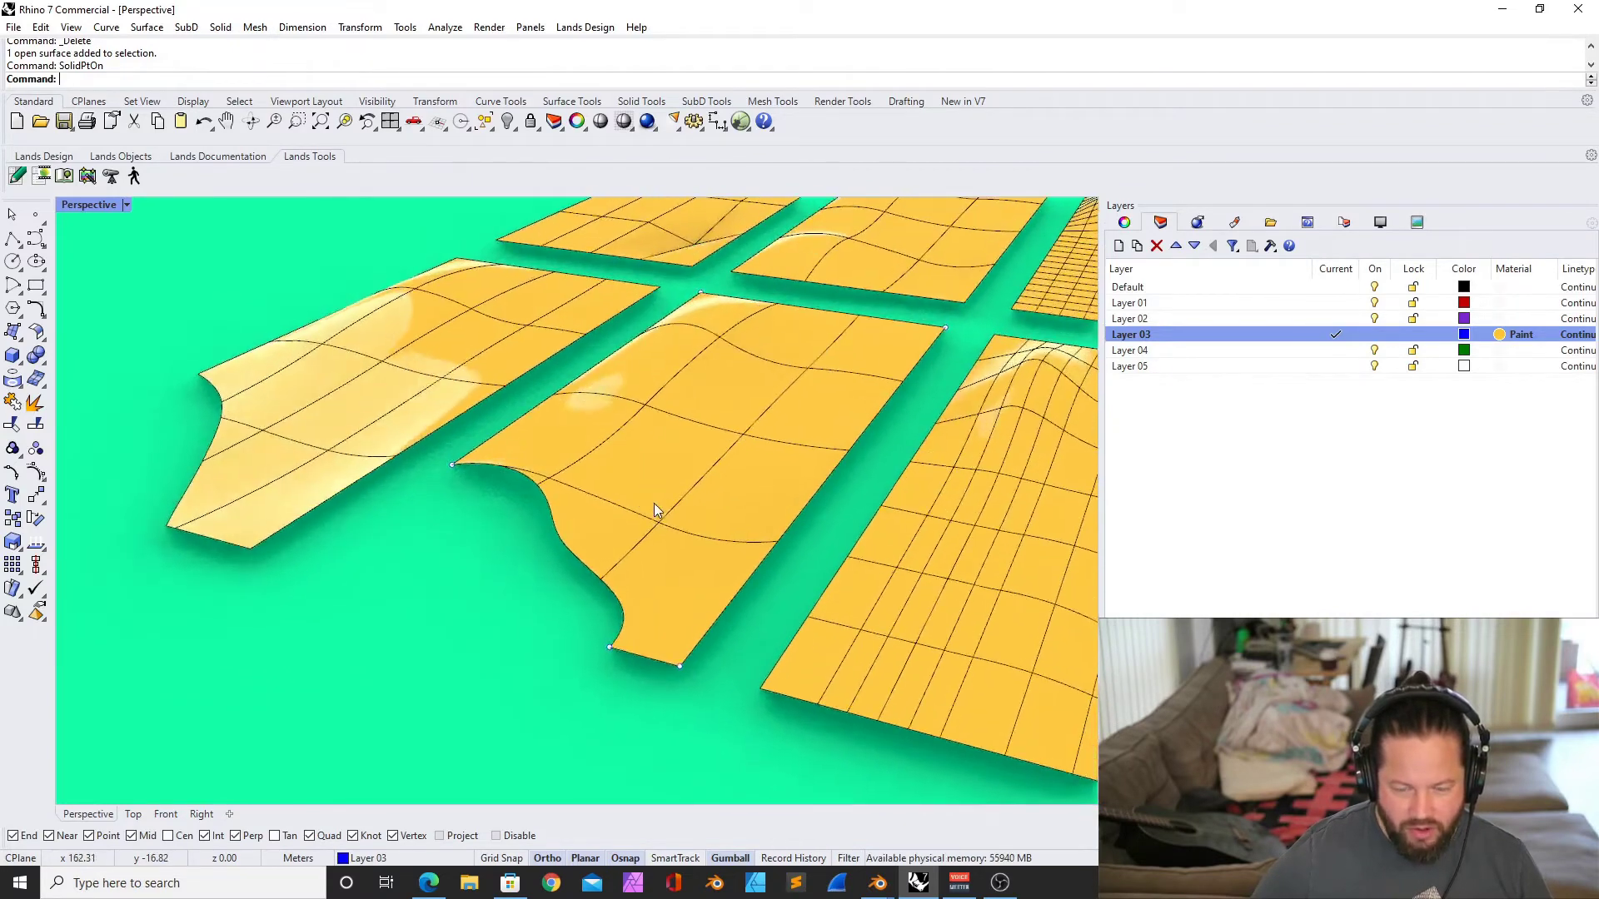
scroll(597, 503, up, 5)
scroll(775, 688, down, 8)
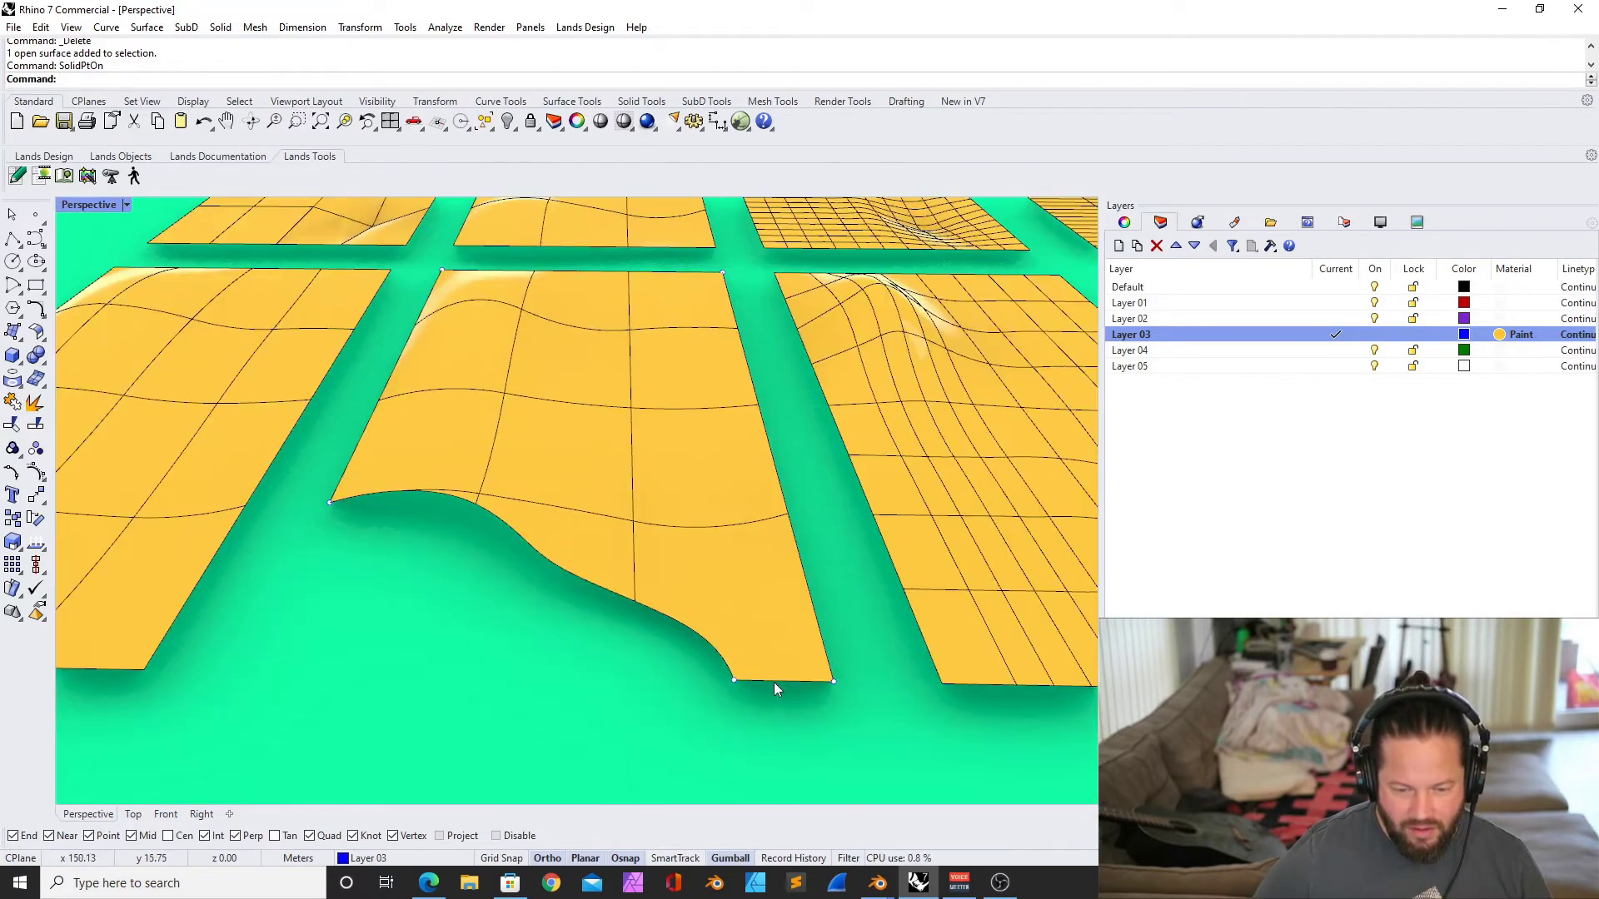
click(582, 101)
click(534, 122)
click(485, 510)
click(483, 509)
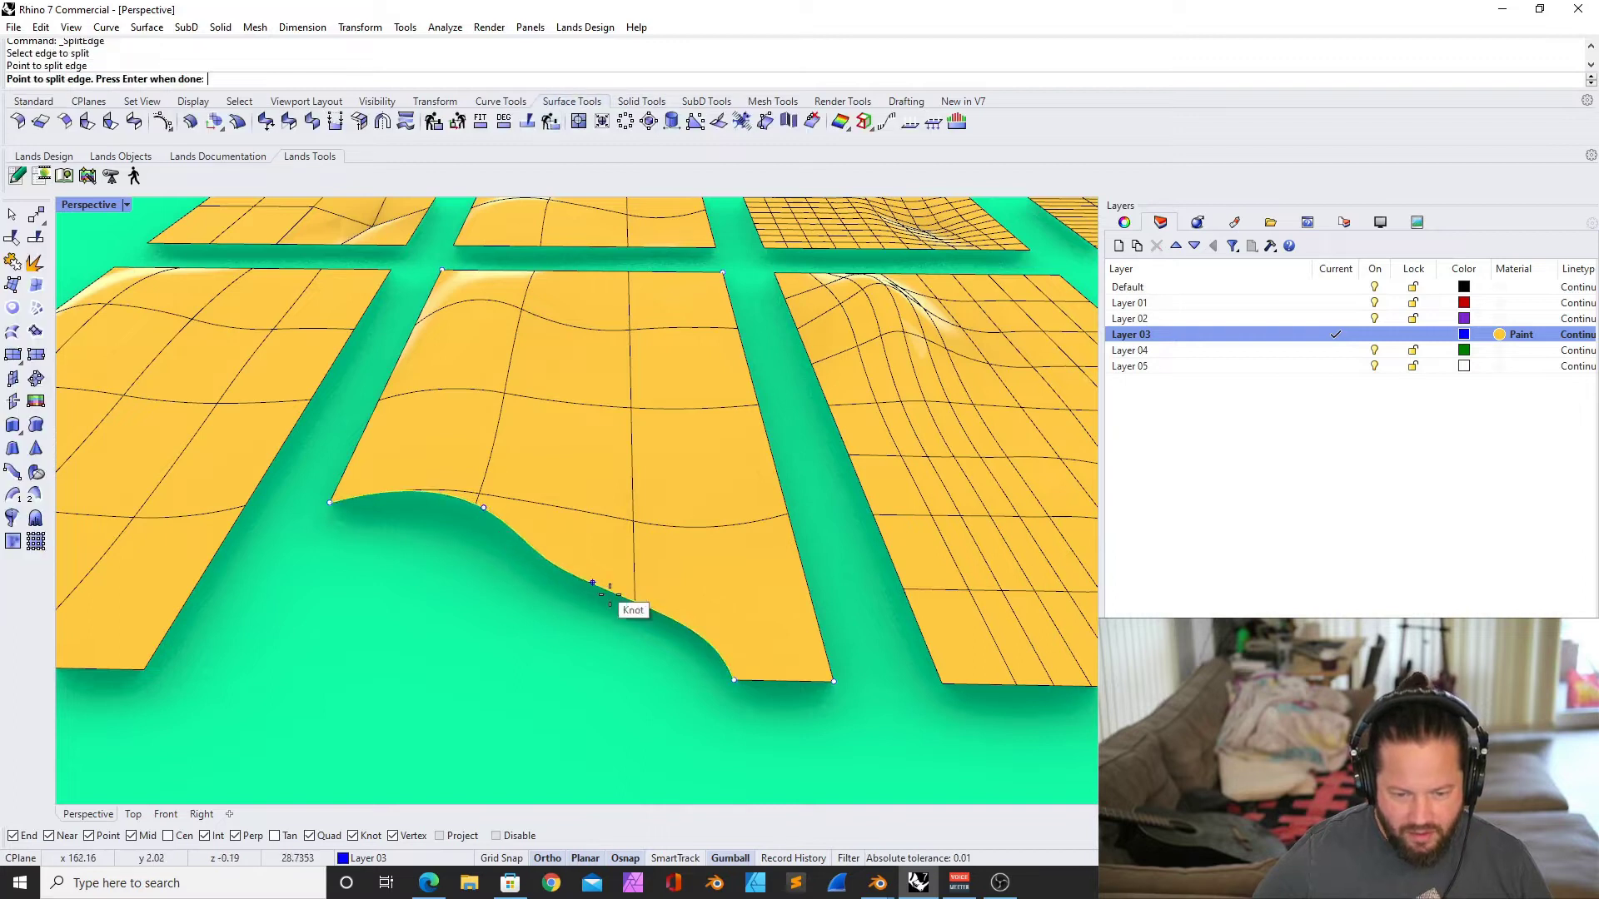
click(631, 610)
key(Return)
key(Return)
key(Return)
key(Return)
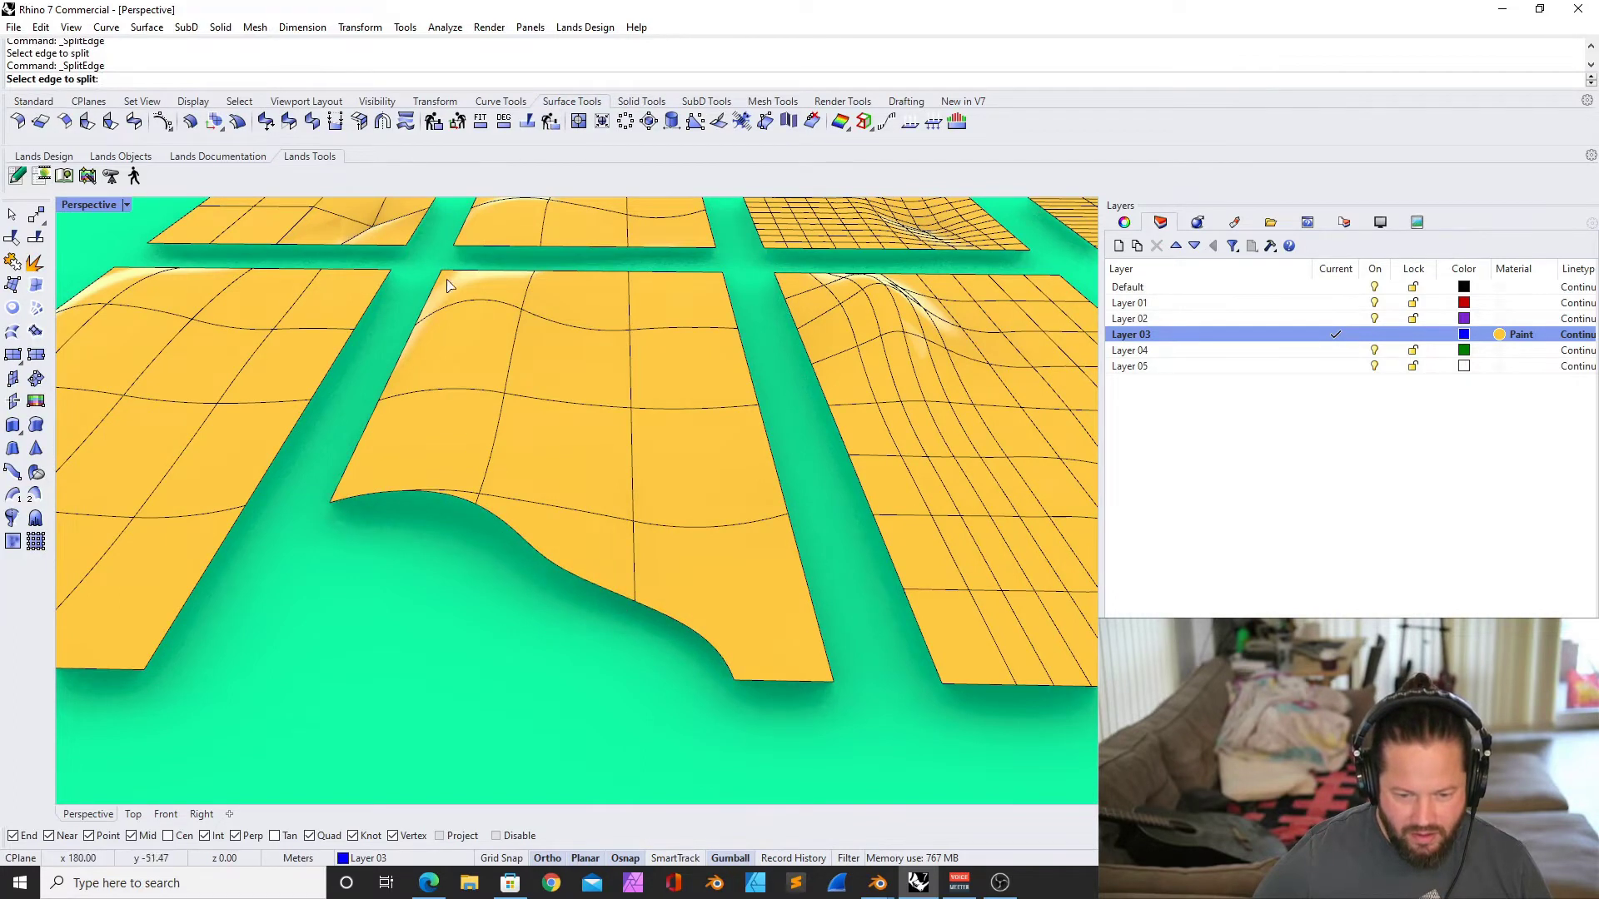
Split the second surface's curved trimmed edge once more, close to its first isocurve
click(529, 127)
click(534, 542)
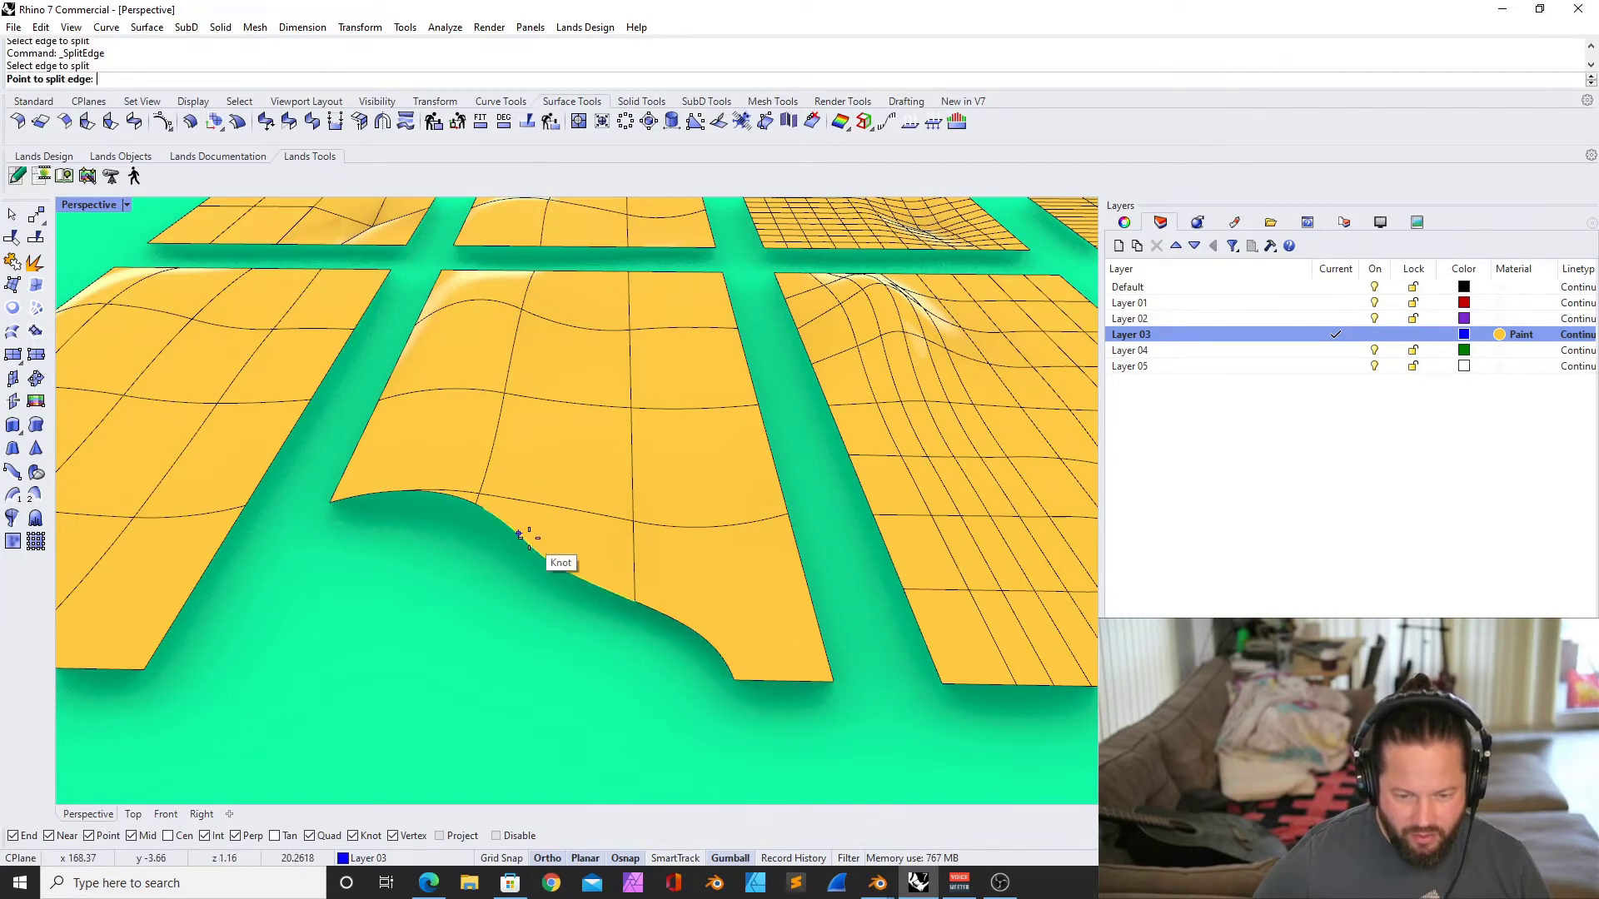
click(488, 512)
key(Return)
click(498, 521)
key(Escape)
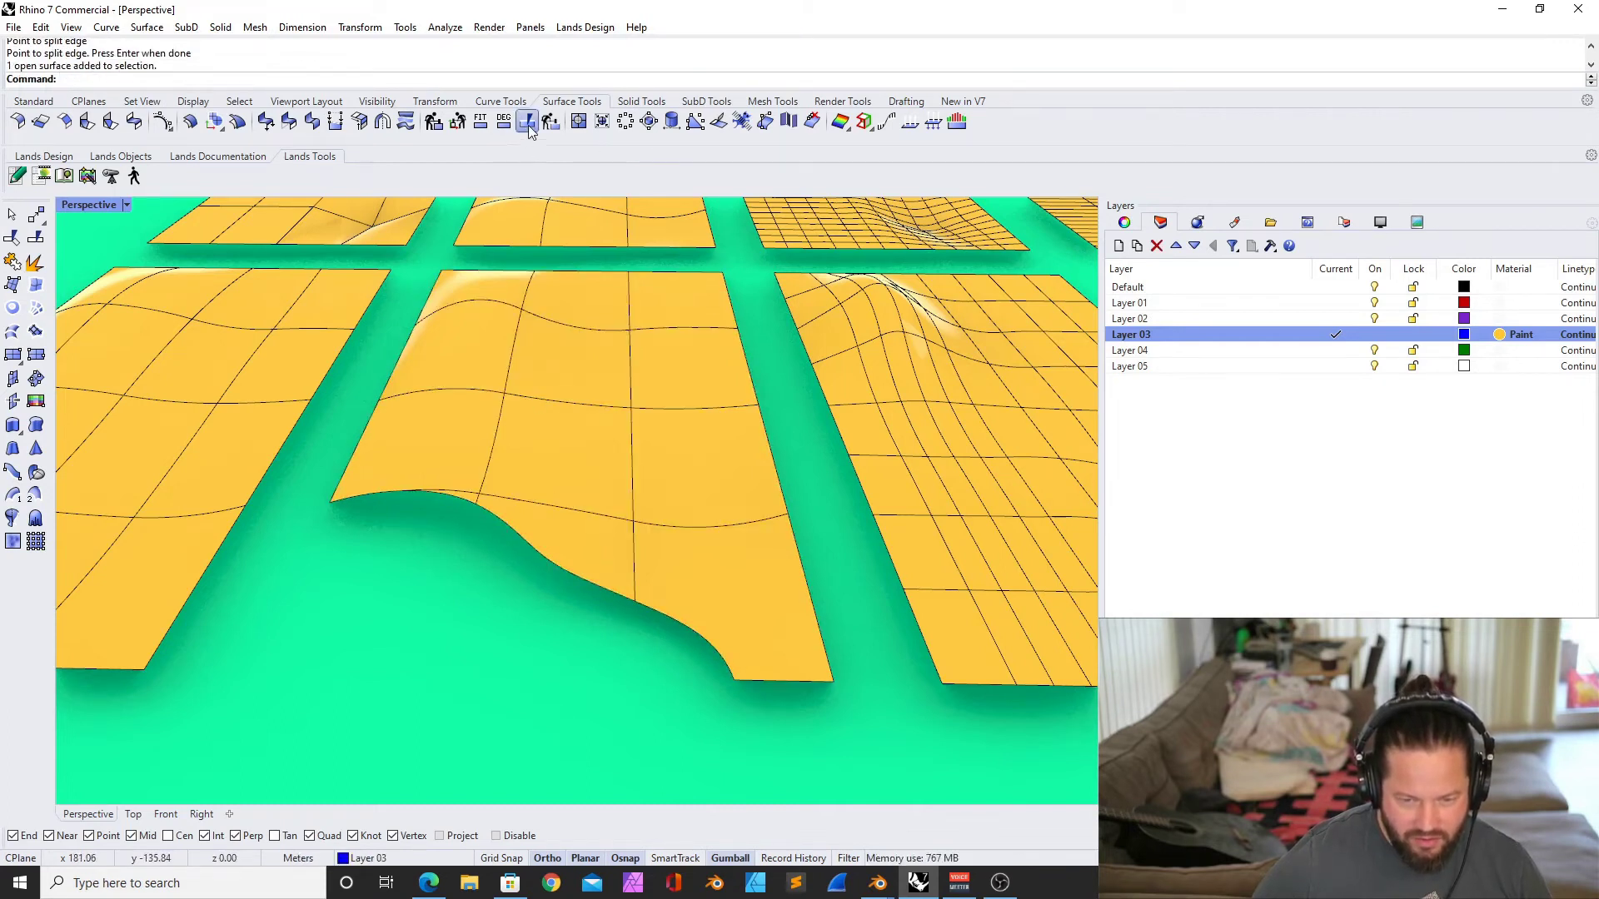
Merge the split segment in the middle of the second surface's curved trimmed edge with its neighbour
click(530, 122)
right_click(530, 123)
click(532, 539)
scroll(532, 531, down, 10)
right_drag(532, 529, 468, 533)
scroll(428, 462, up, 10)
click(621, 534)
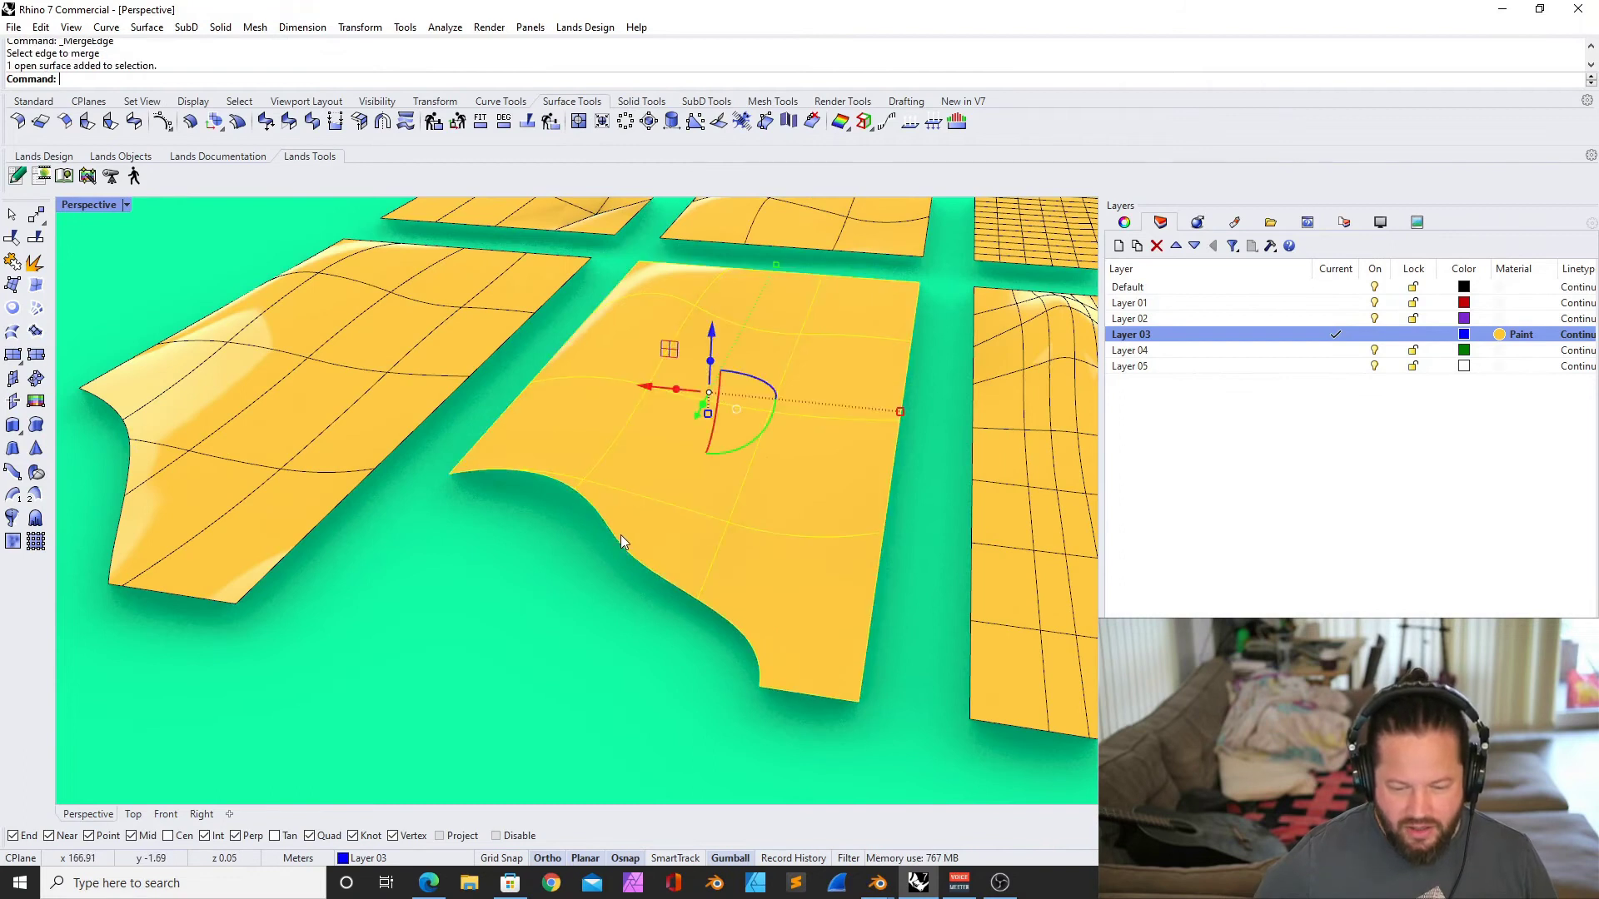
key(Escape)
click(607, 526)
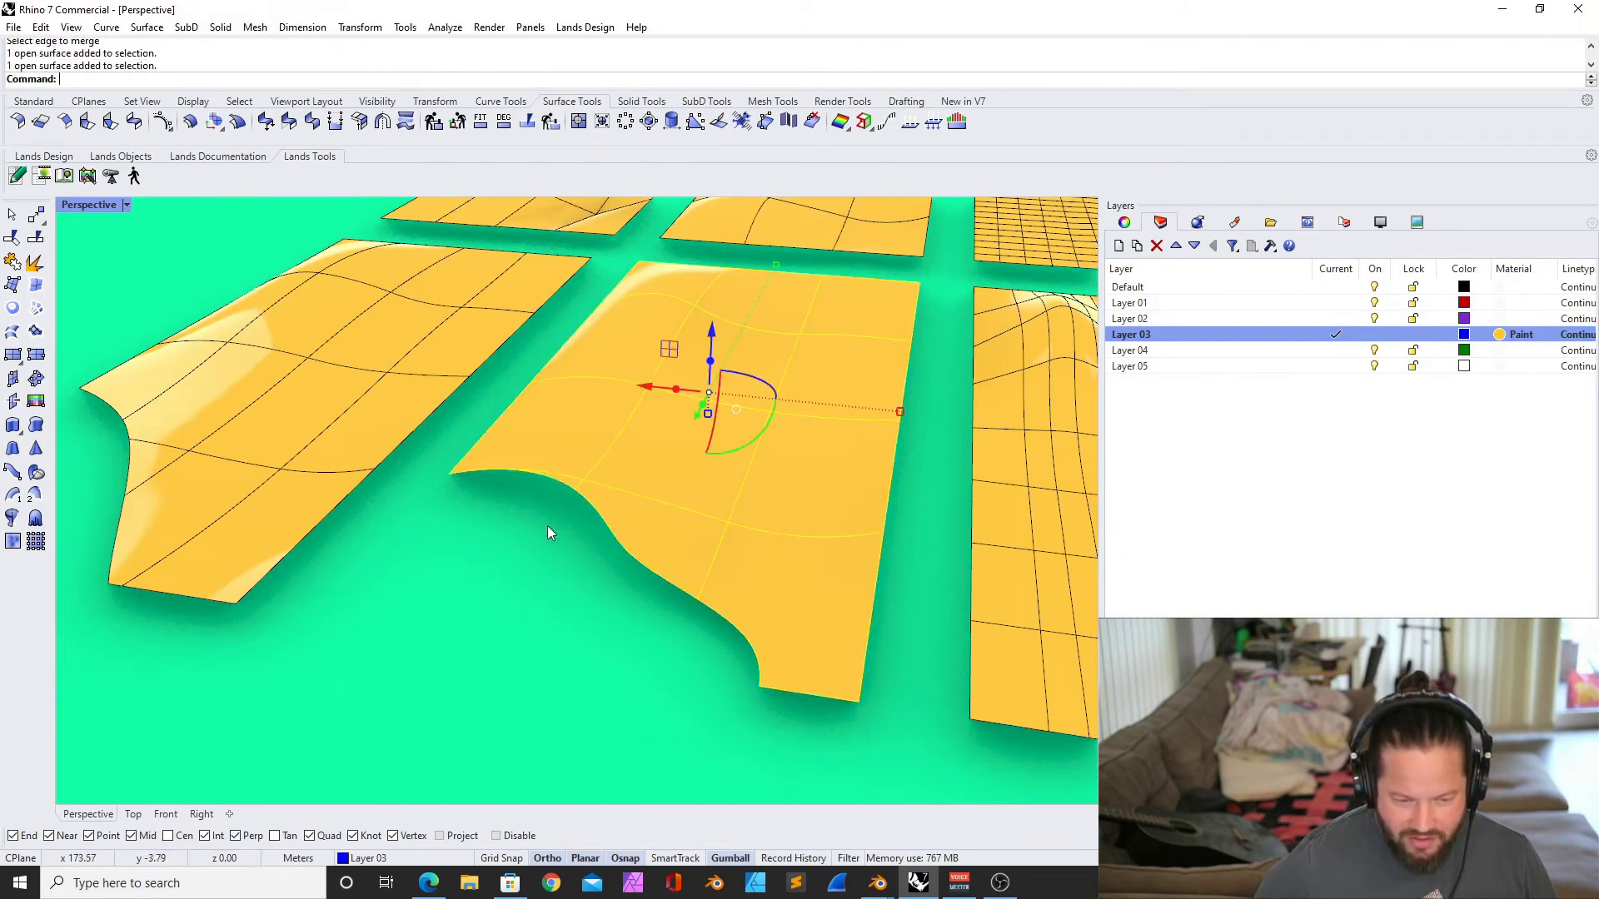
Merge the remaining segments of the second surface's curved trimmed edge into one continuous edge
scroll(567, 508, up, 5)
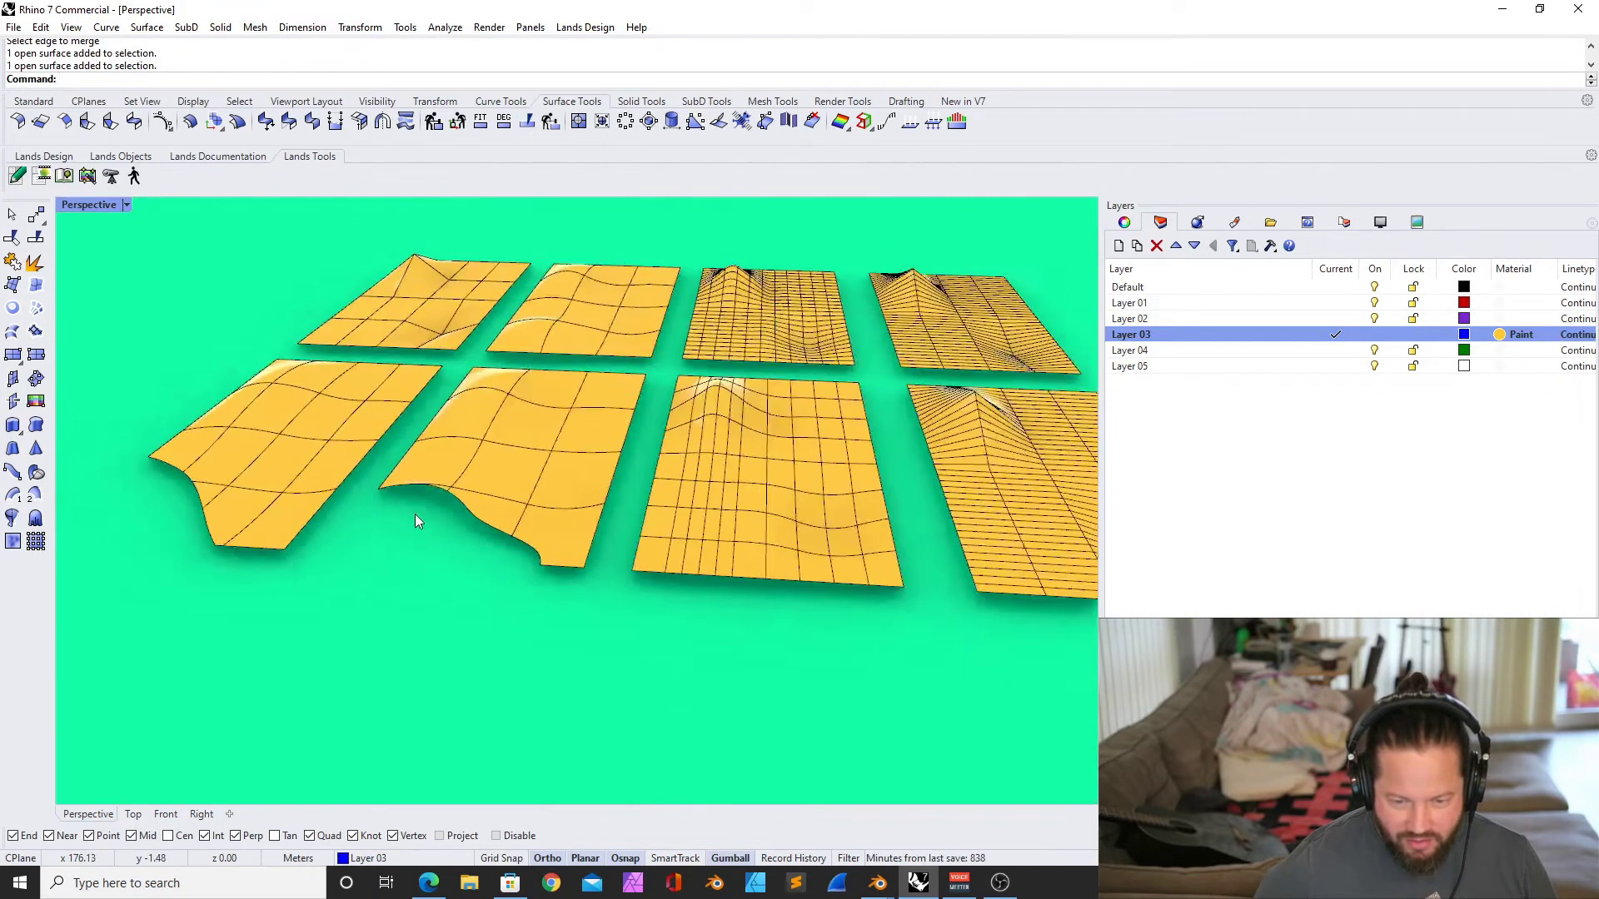
scroll(425, 524, up, 3)
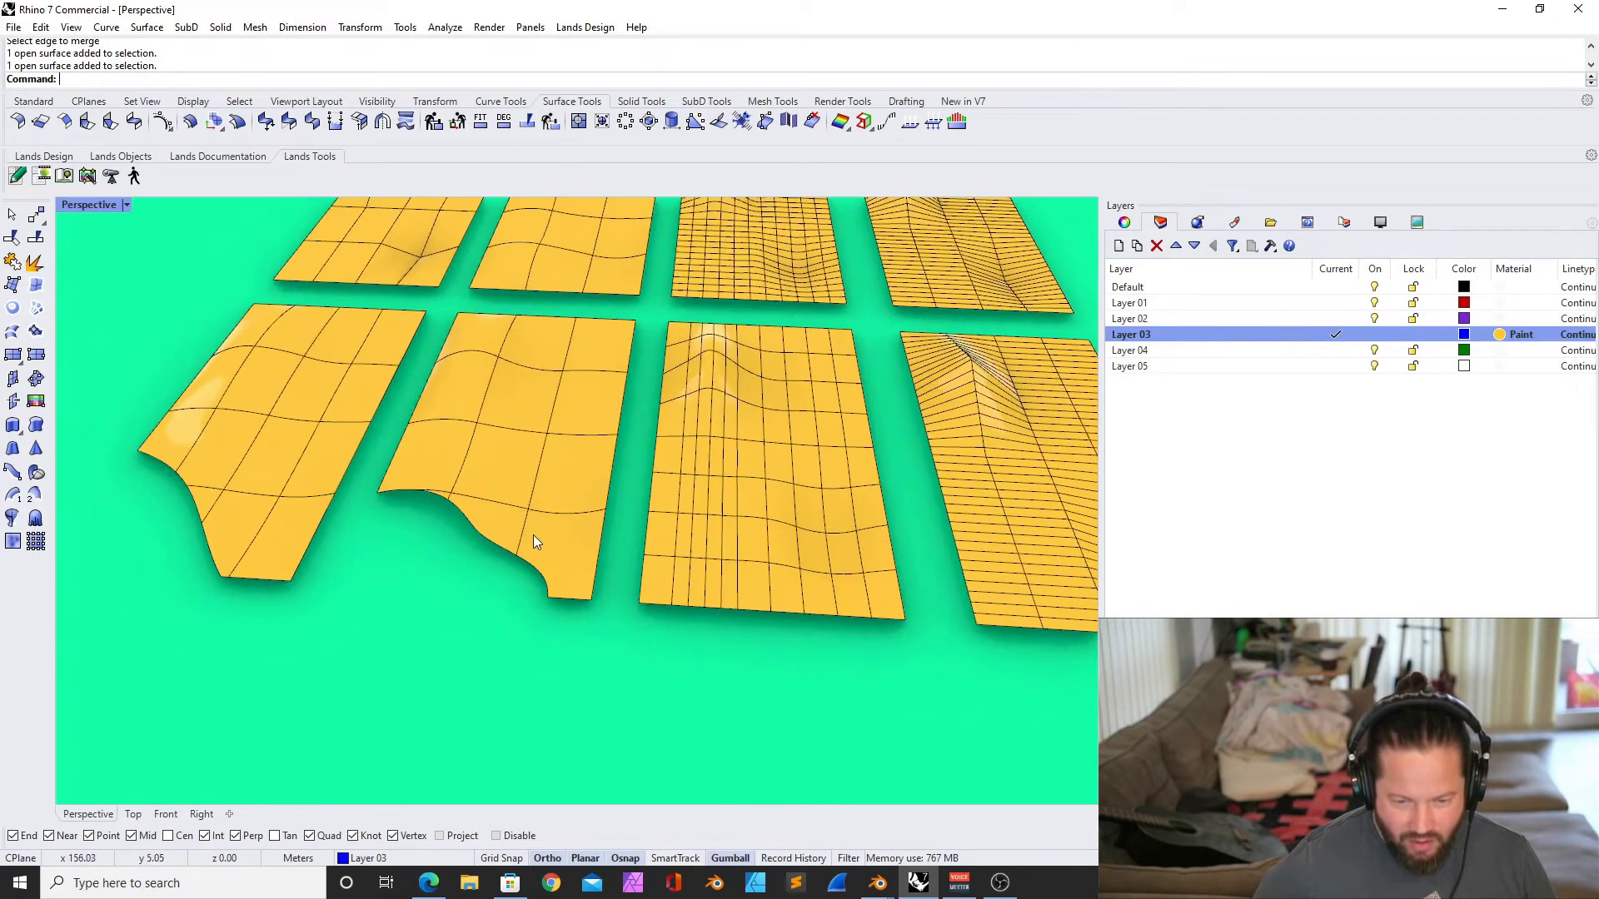
click(455, 525)
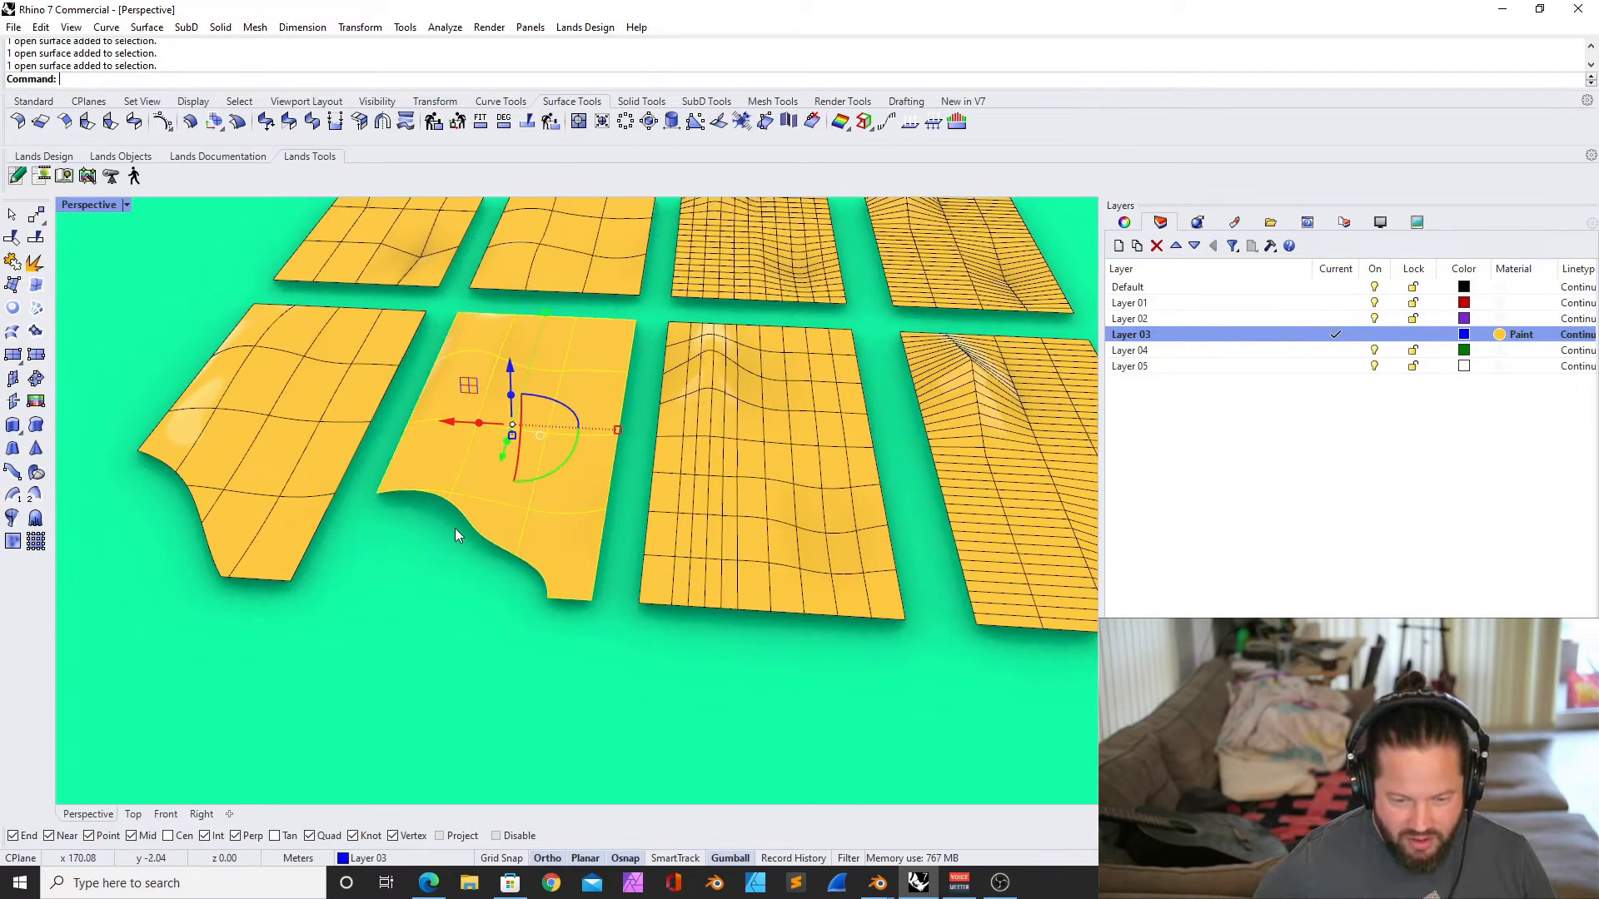
scroll(451, 472, up, 5)
right_drag(460, 462, 457, 463)
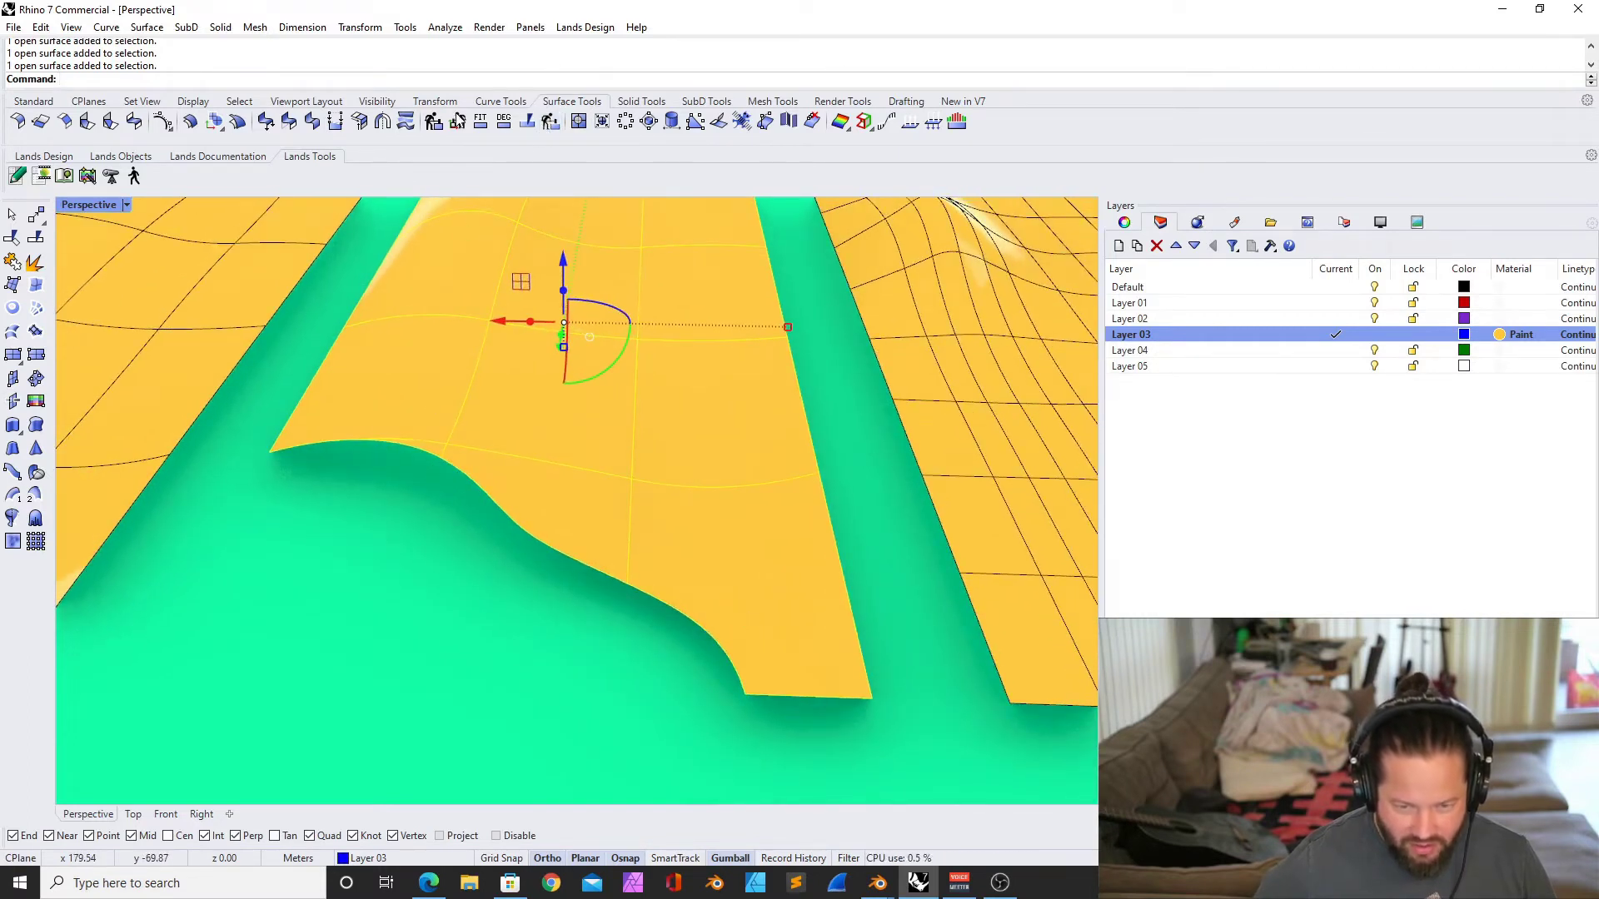
right_click(525, 123)
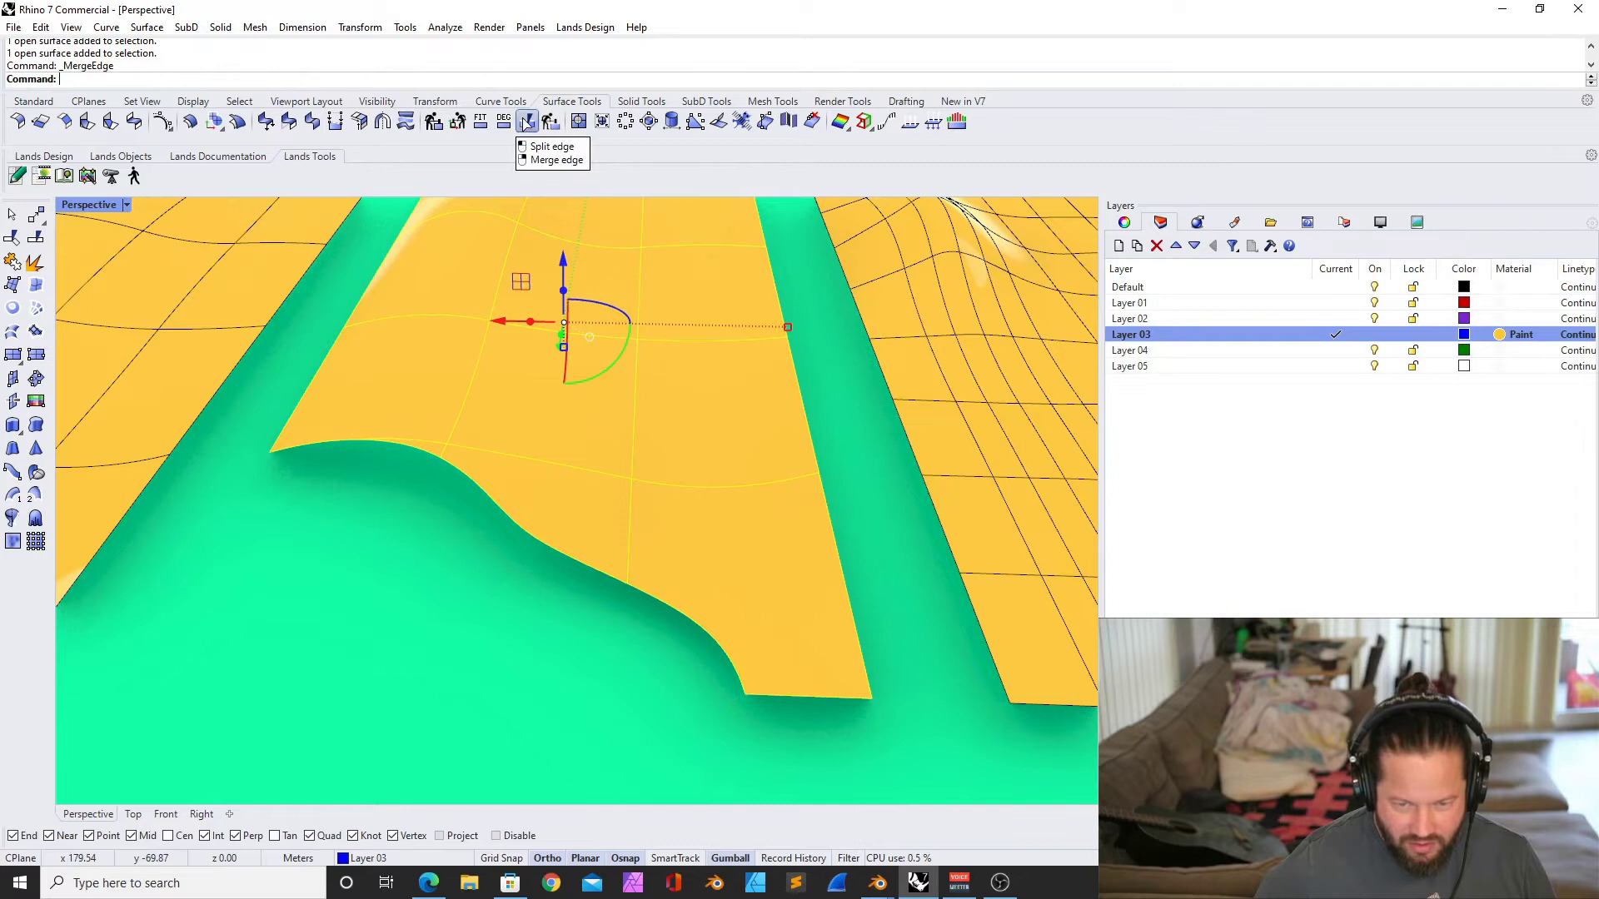
click(528, 531)
click(528, 531)
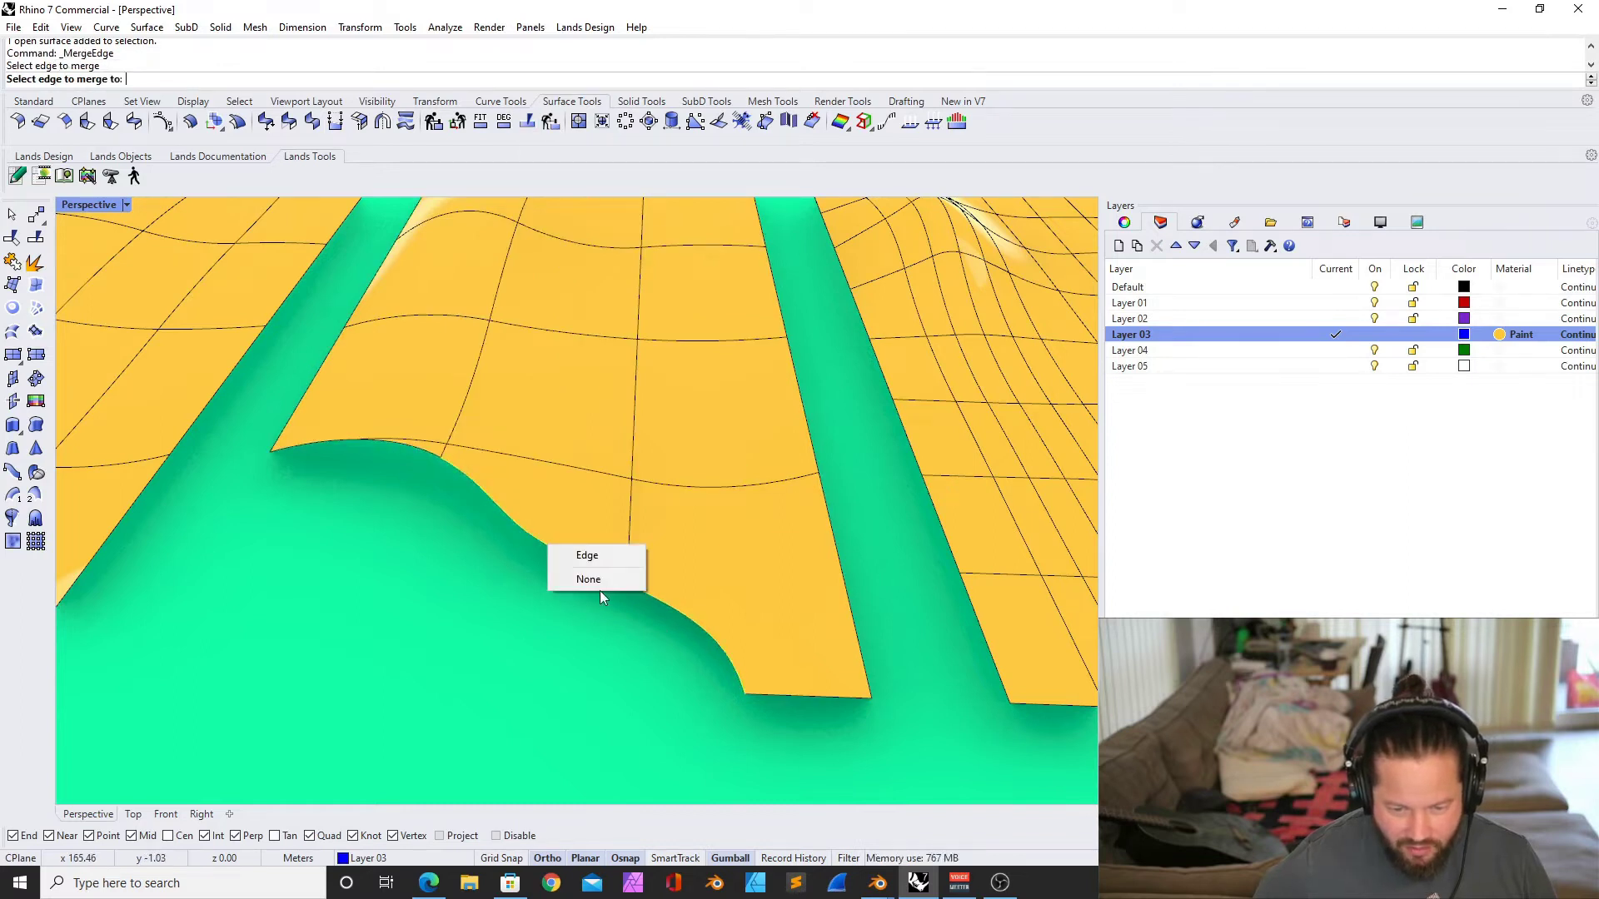
click(496, 640)
right_click(327, 473)
click(325, 457)
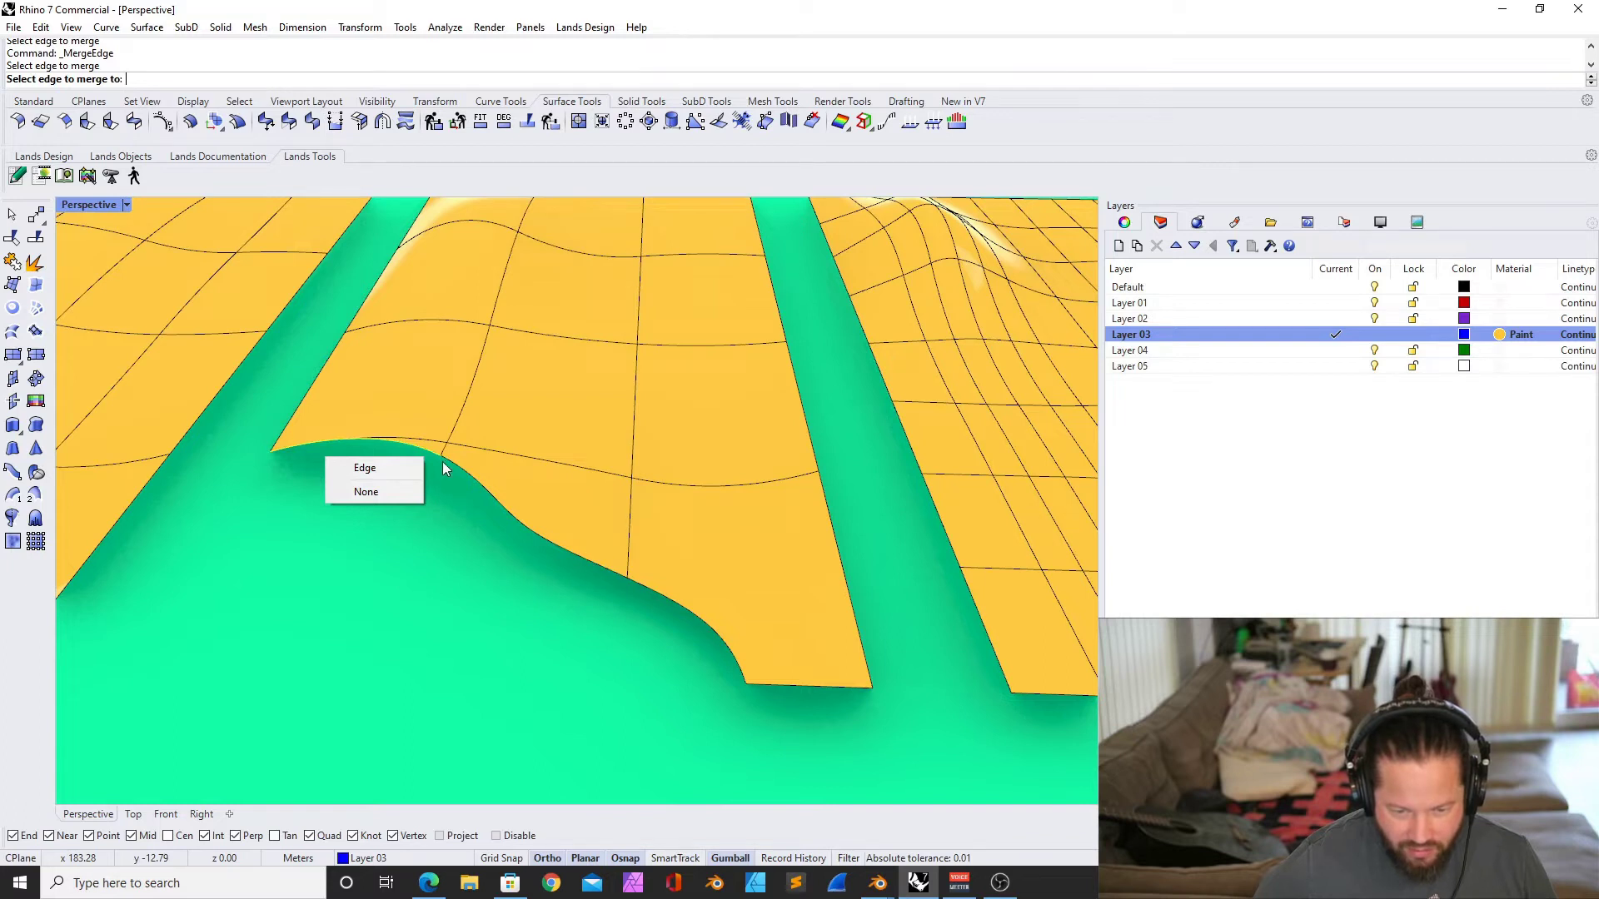
click(373, 480)
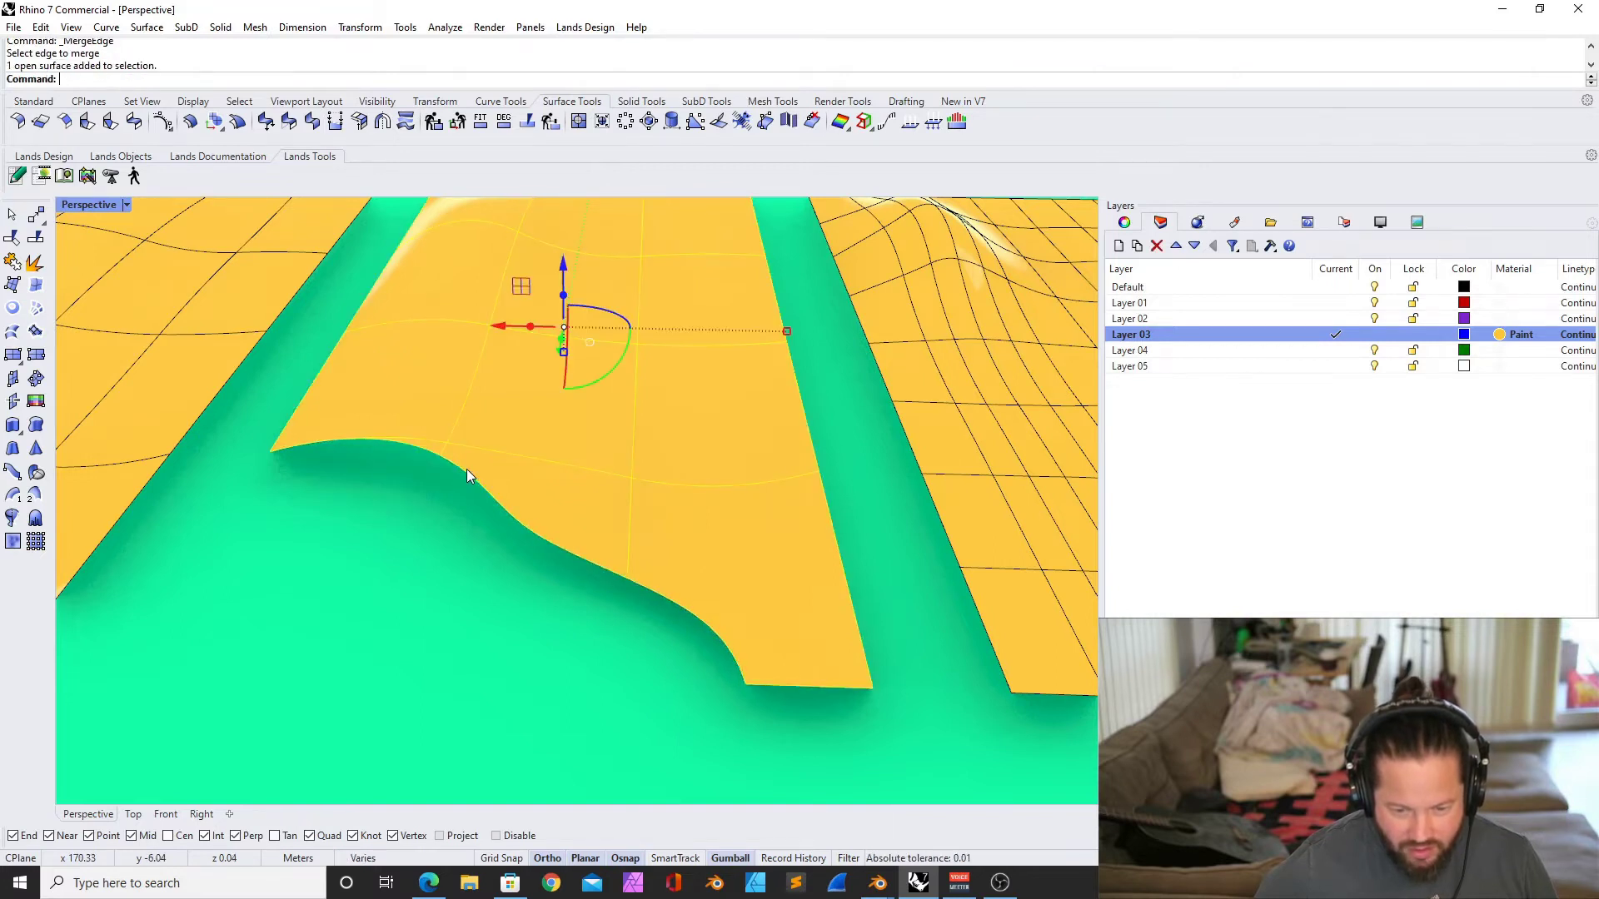
key(Escape)
Split the second surface's curved trimmed edge exactly at the ends of the two isocurves that meet it
scroll(475, 517, down, 5)
right_drag(487, 547, 445, 545)
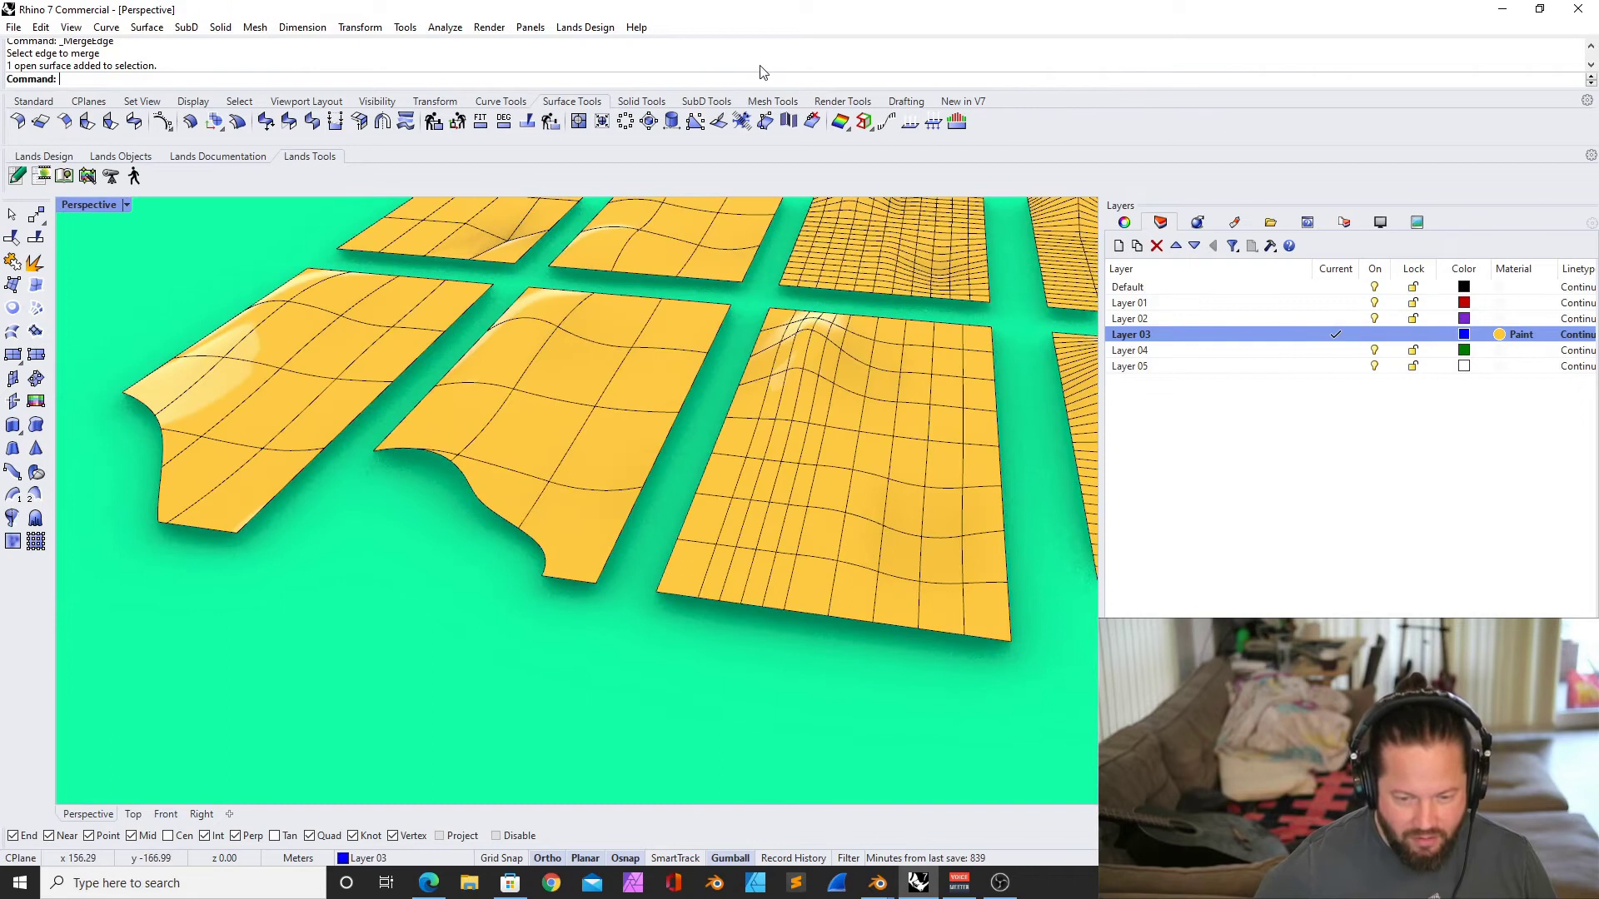
click(527, 122)
scroll(444, 468, up, 10)
click(477, 474)
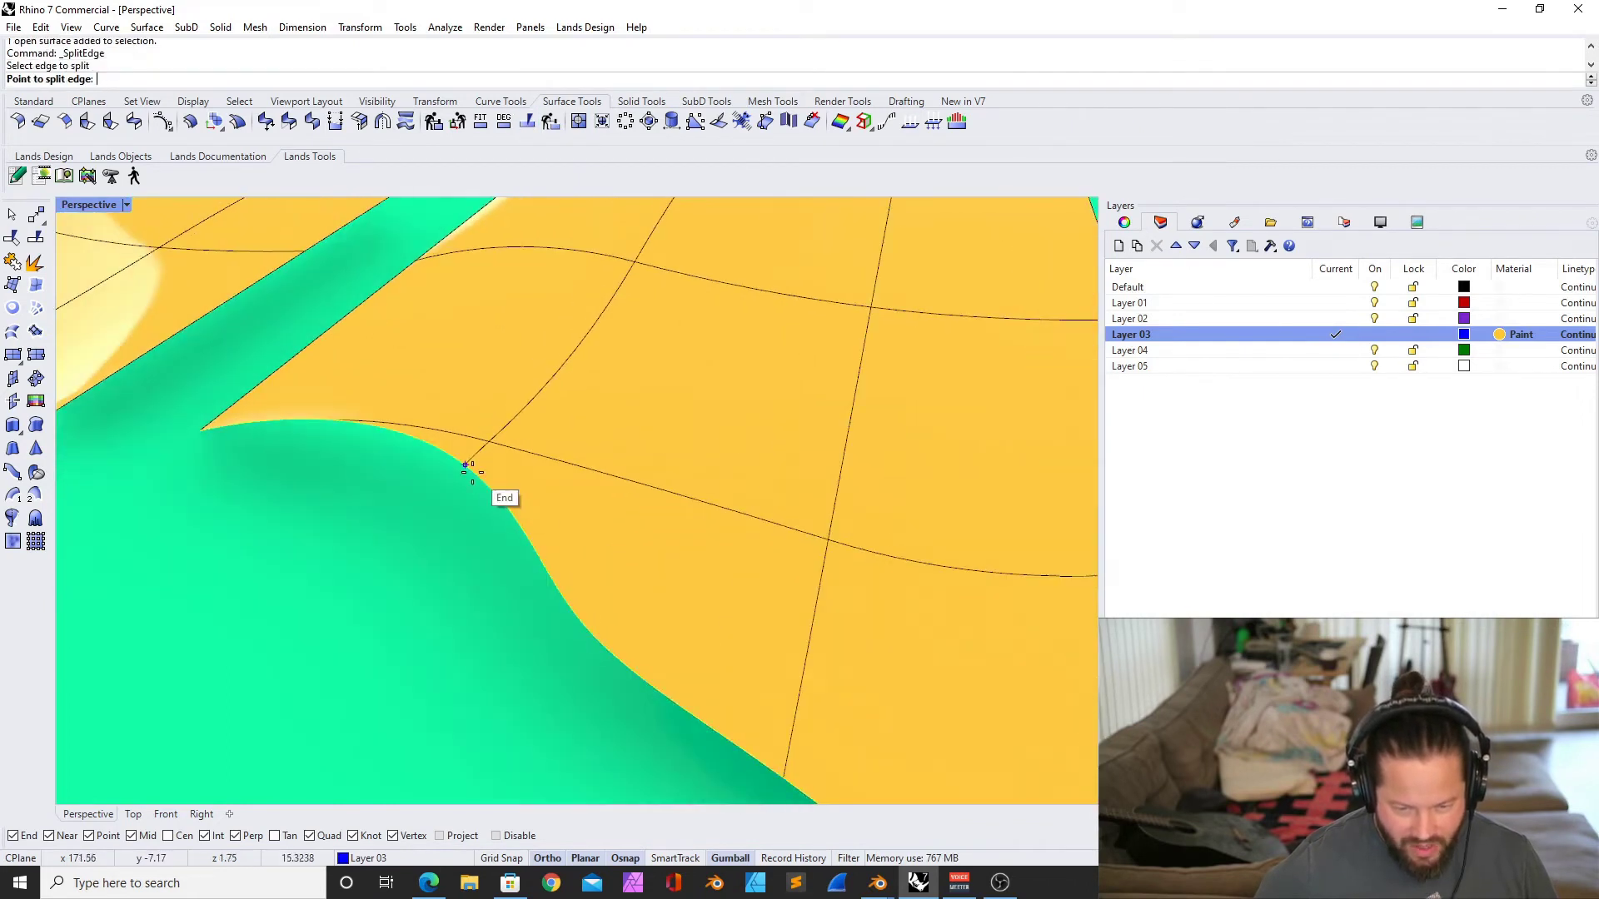
click(472, 465)
scroll(480, 451, down, 5)
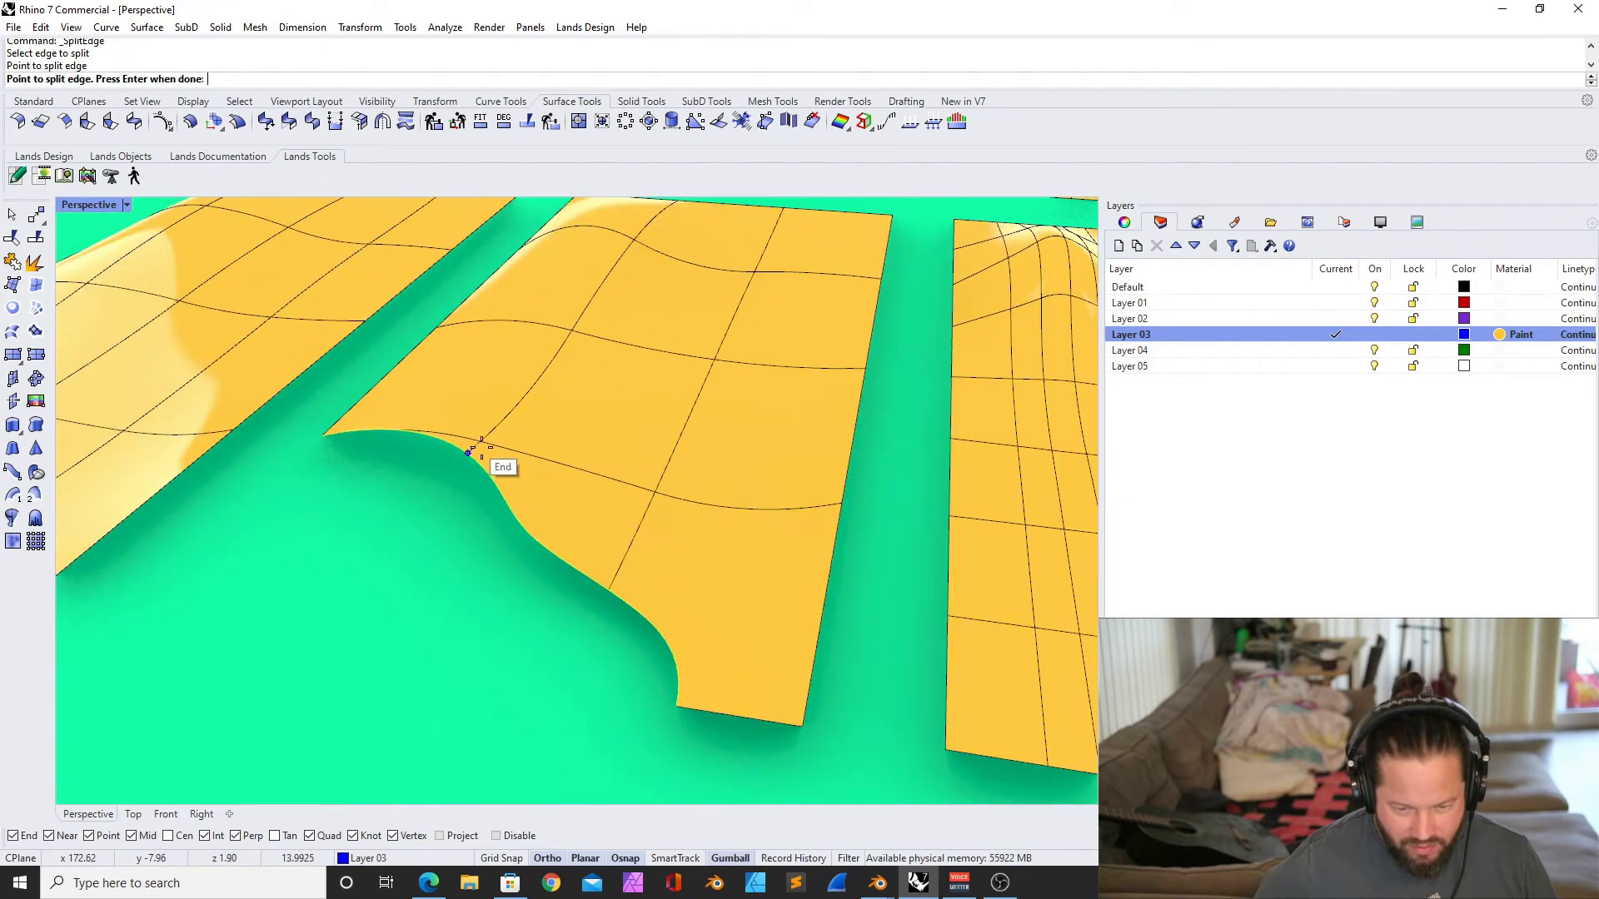
click(591, 588)
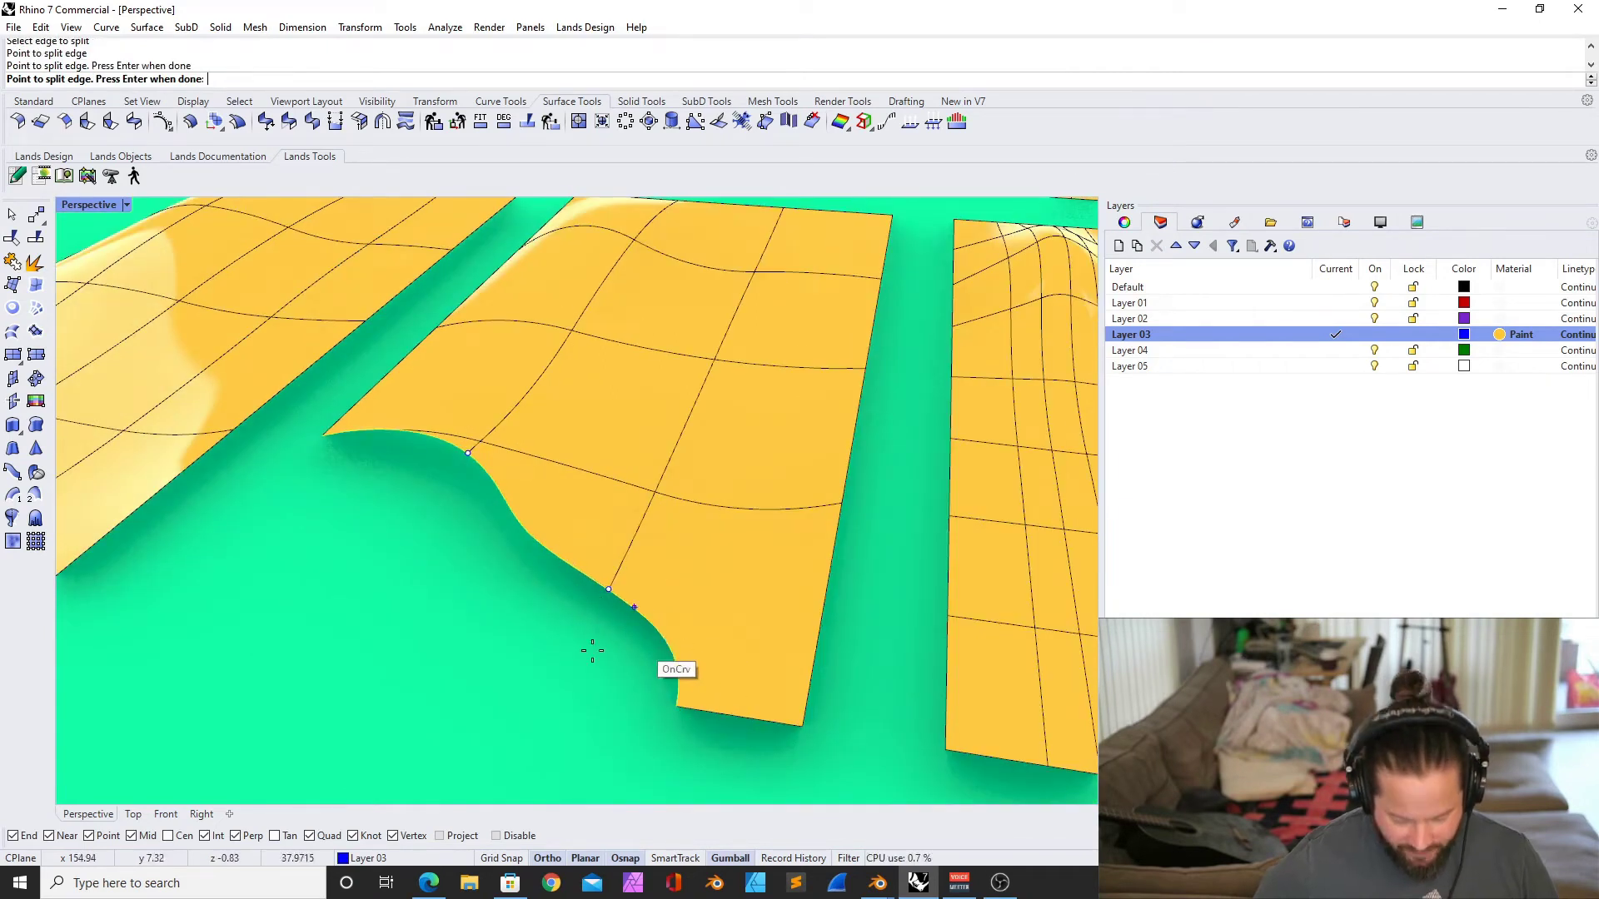
key(Return)
Turn on the second surface's solid points with SolidPtOn and raise the split point nearest the short straight edge
click(573, 294)
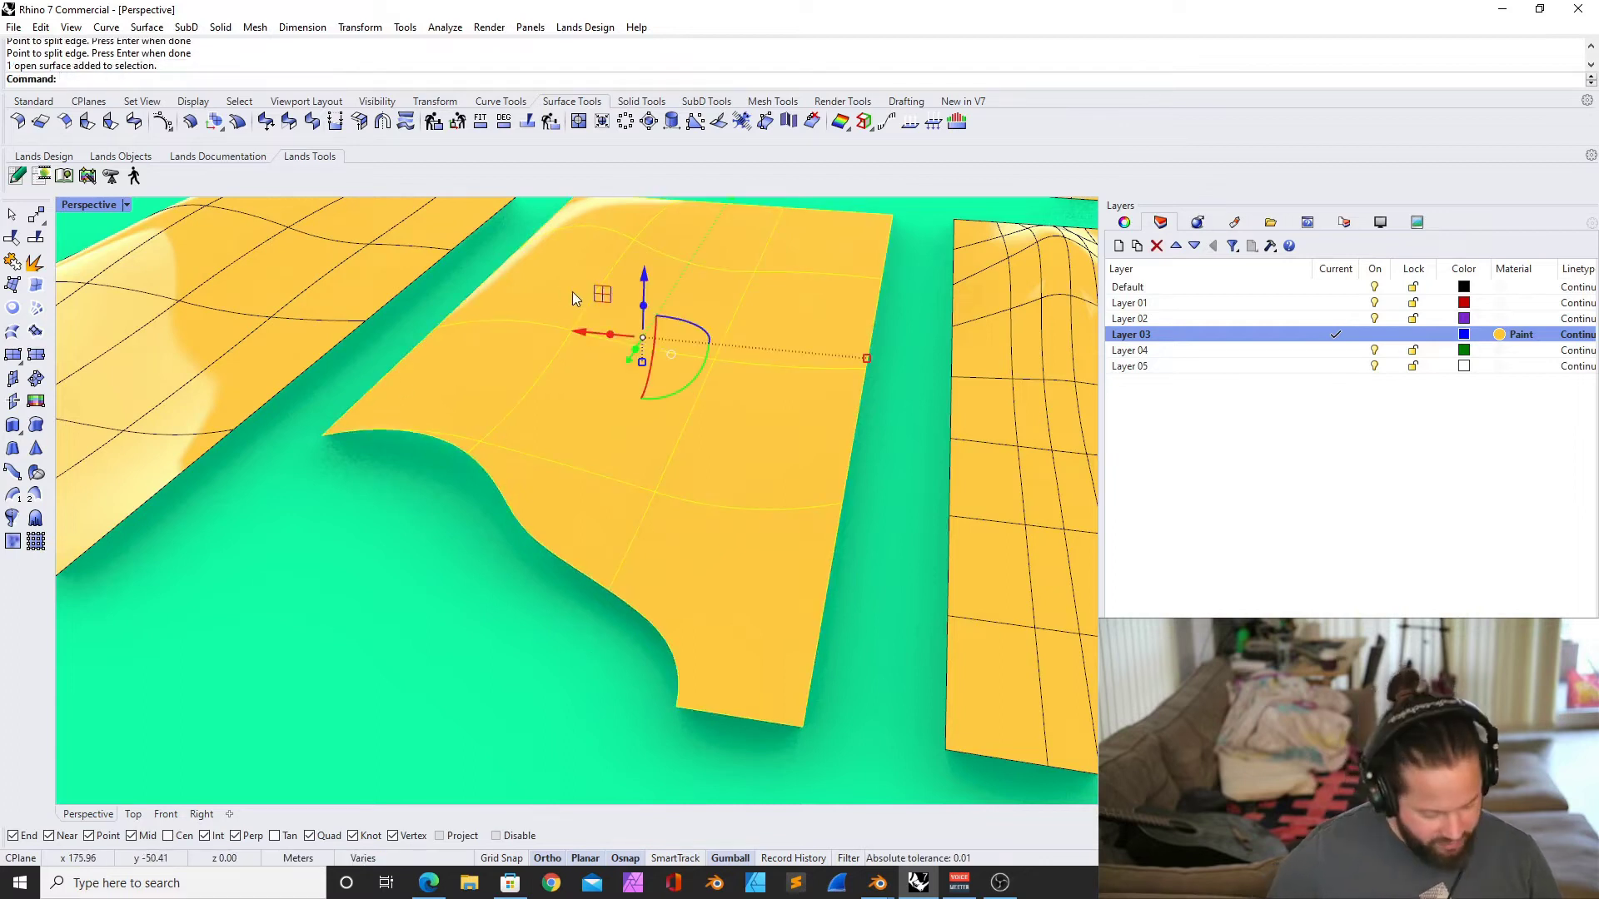
text(SolidPtOn)
key(Return)
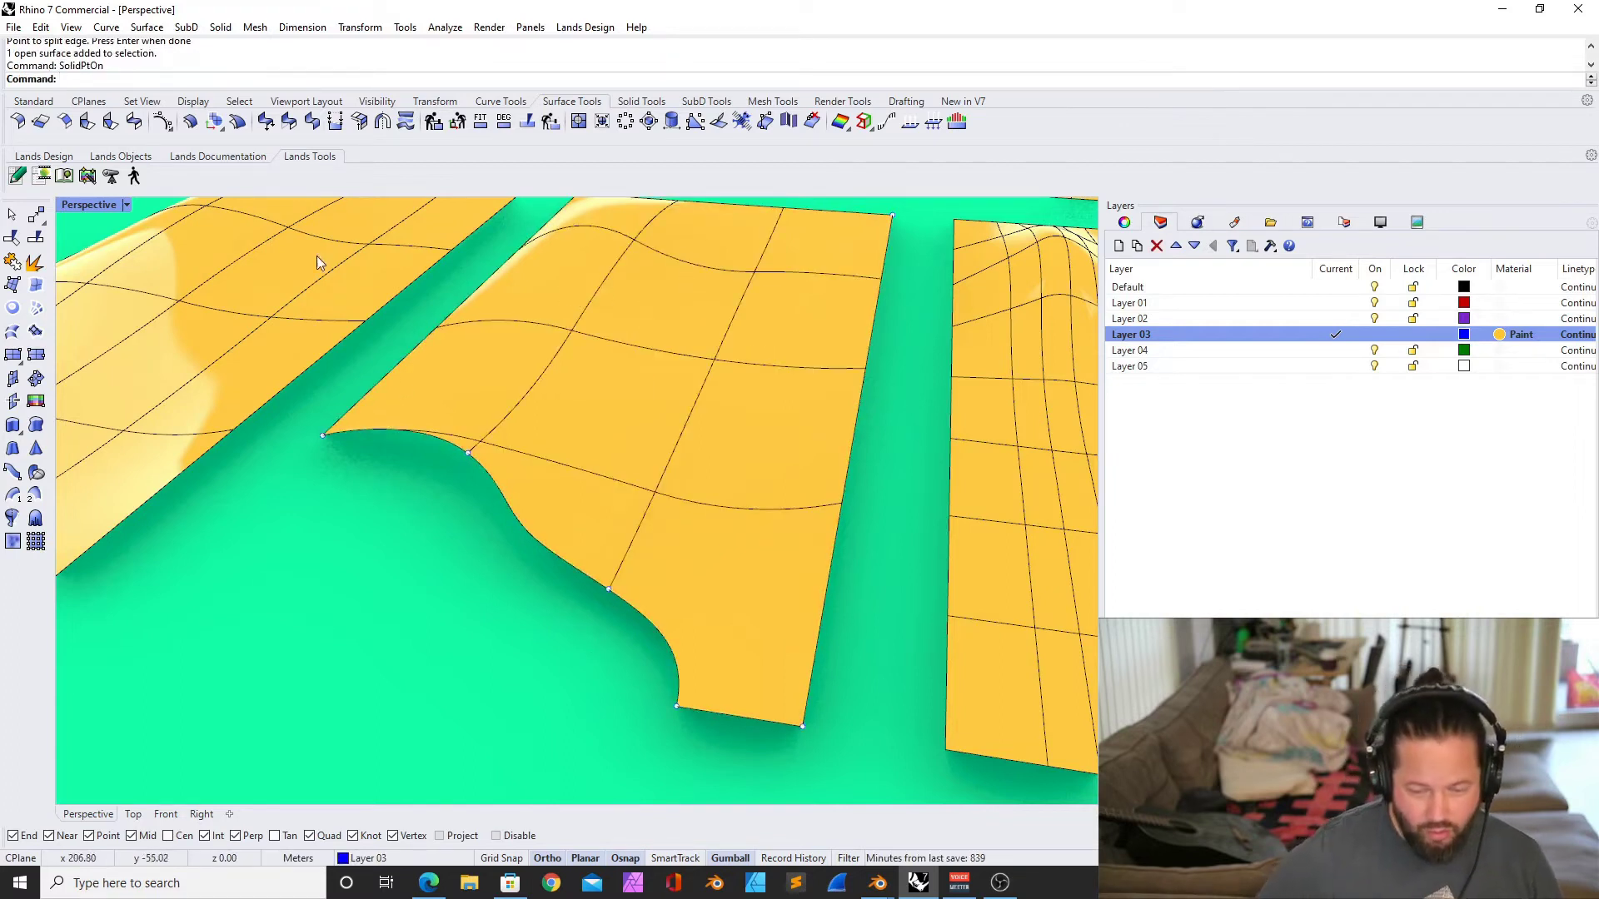
click(609, 589)
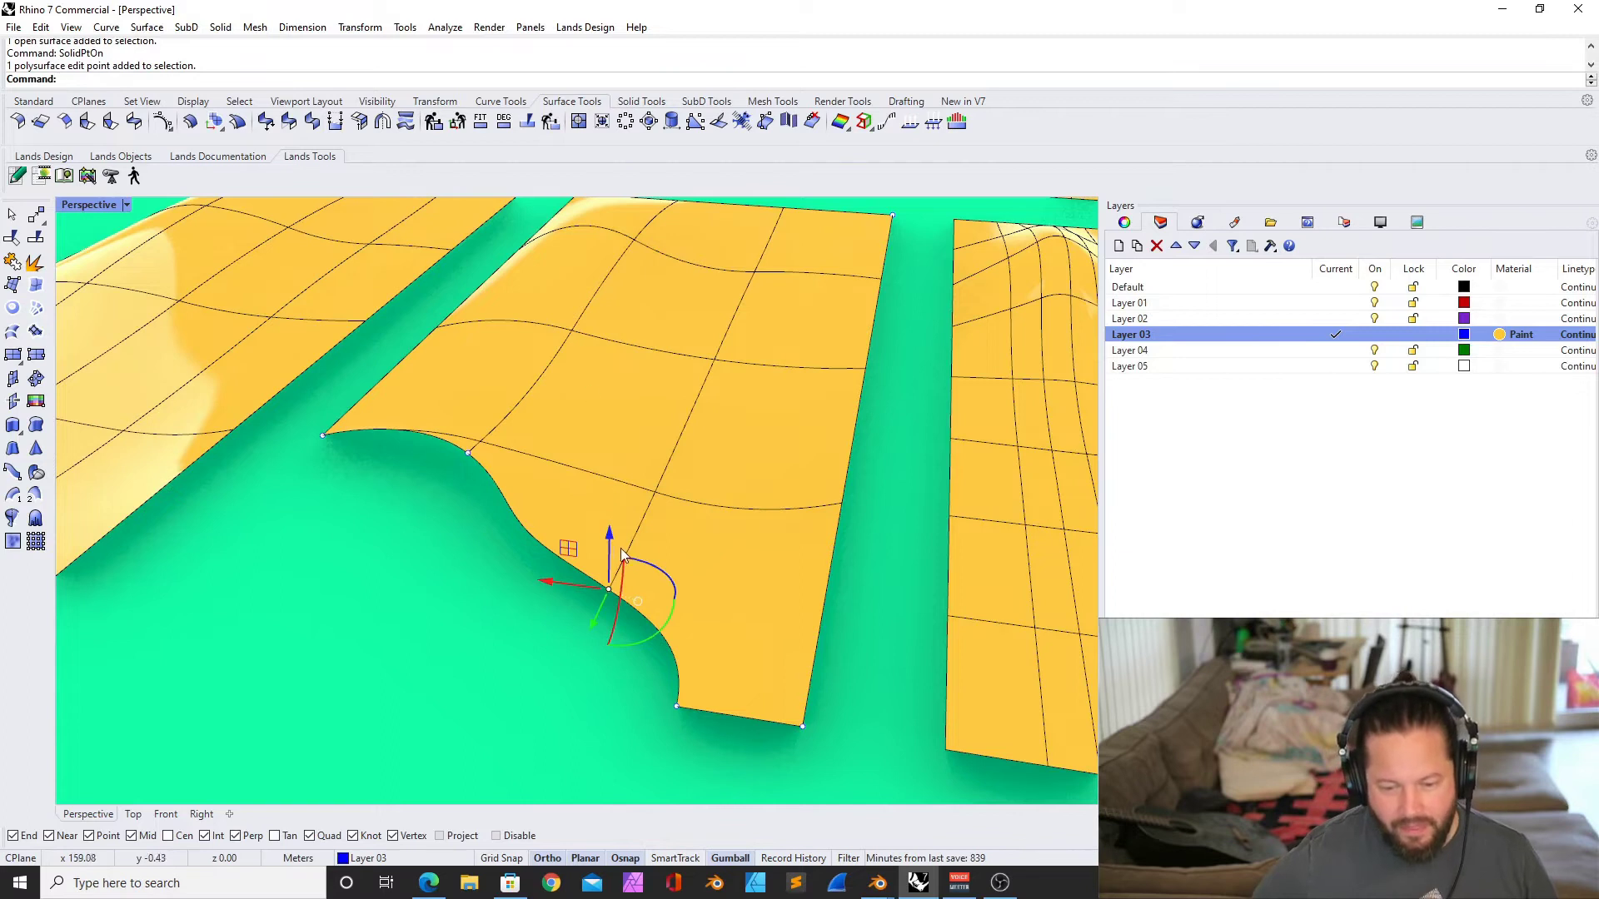
drag(609, 533, 609, 444)
Lower the other split point on the second surface's curved trimmed edge, choosing the polysurface edit point
right_drag(562, 490, 539, 467)
click(492, 457)
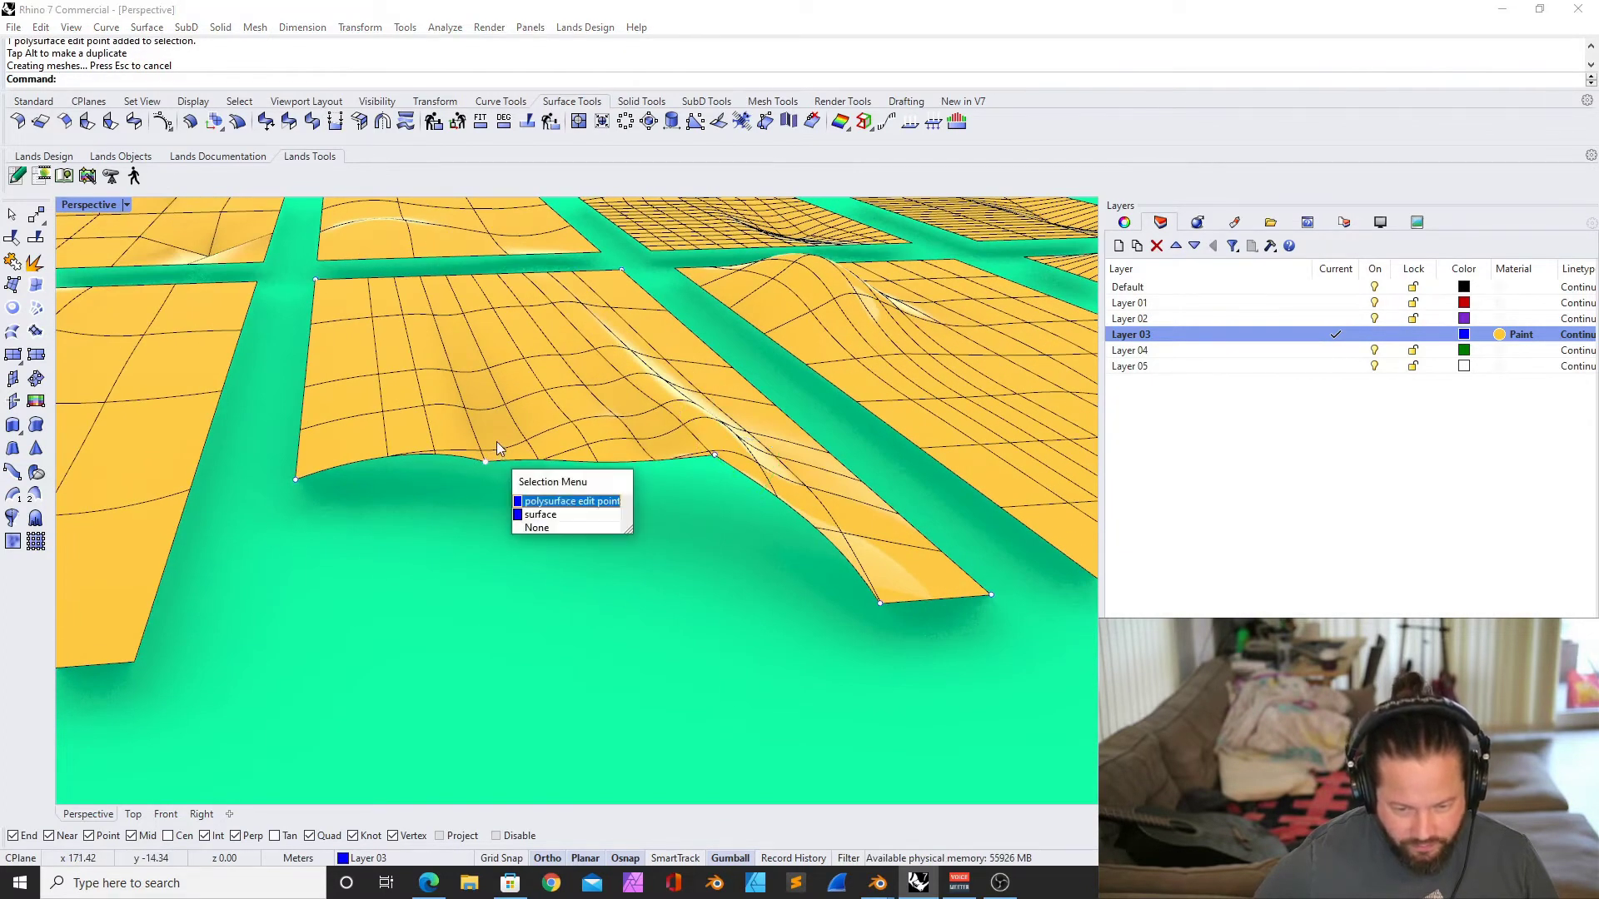
click(566, 500)
drag(483, 399, 482, 448)
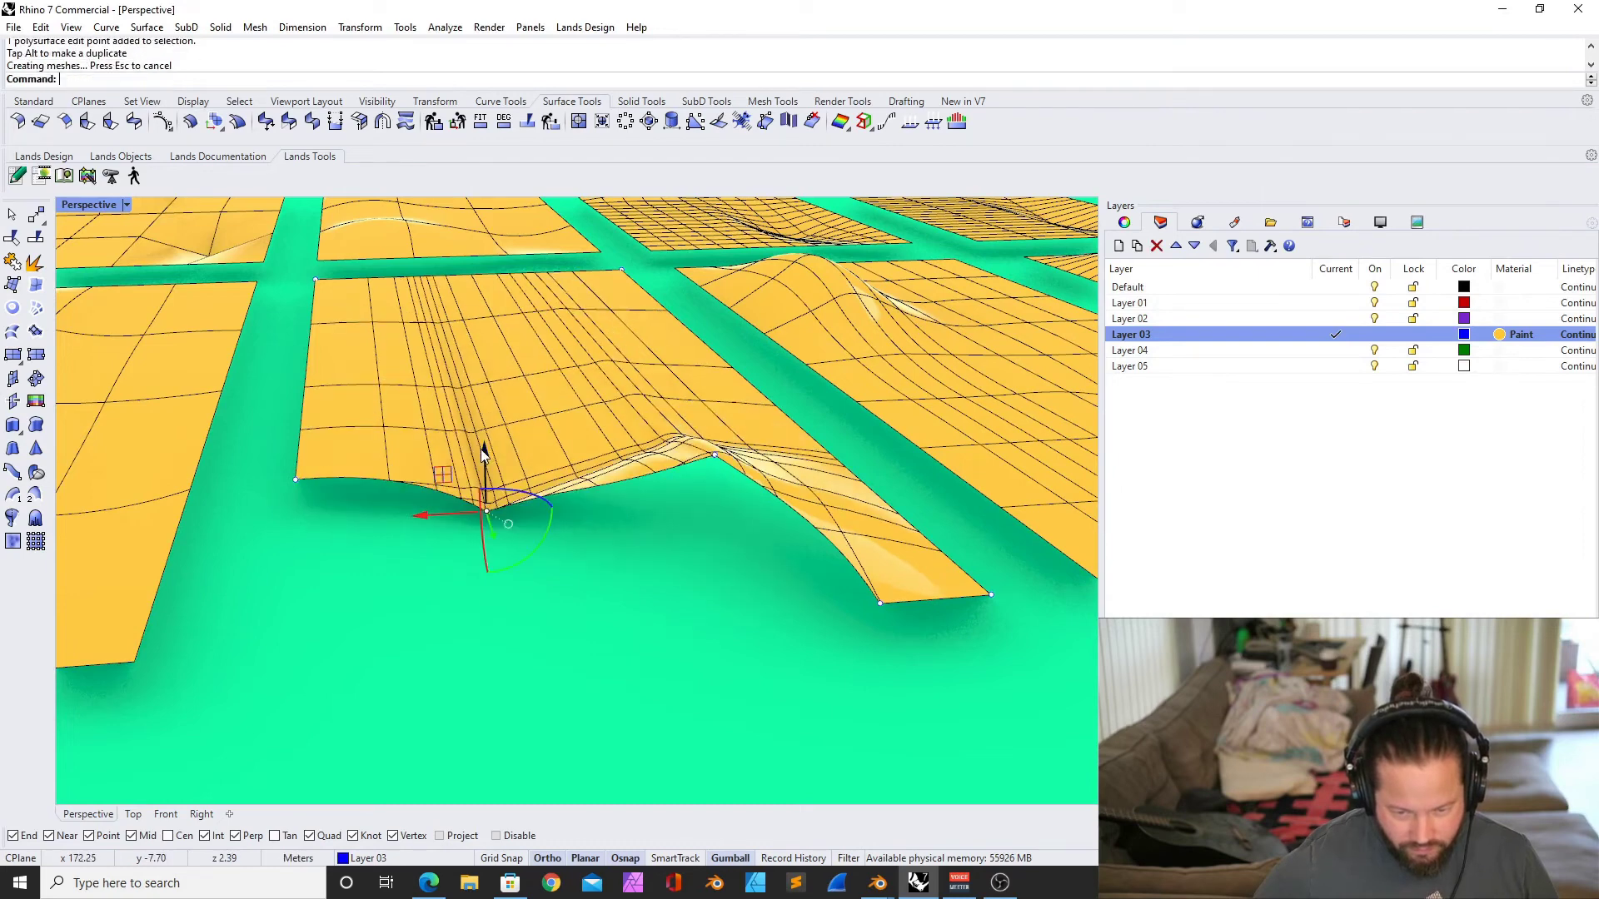
right_drag(648, 541, 455, 613)
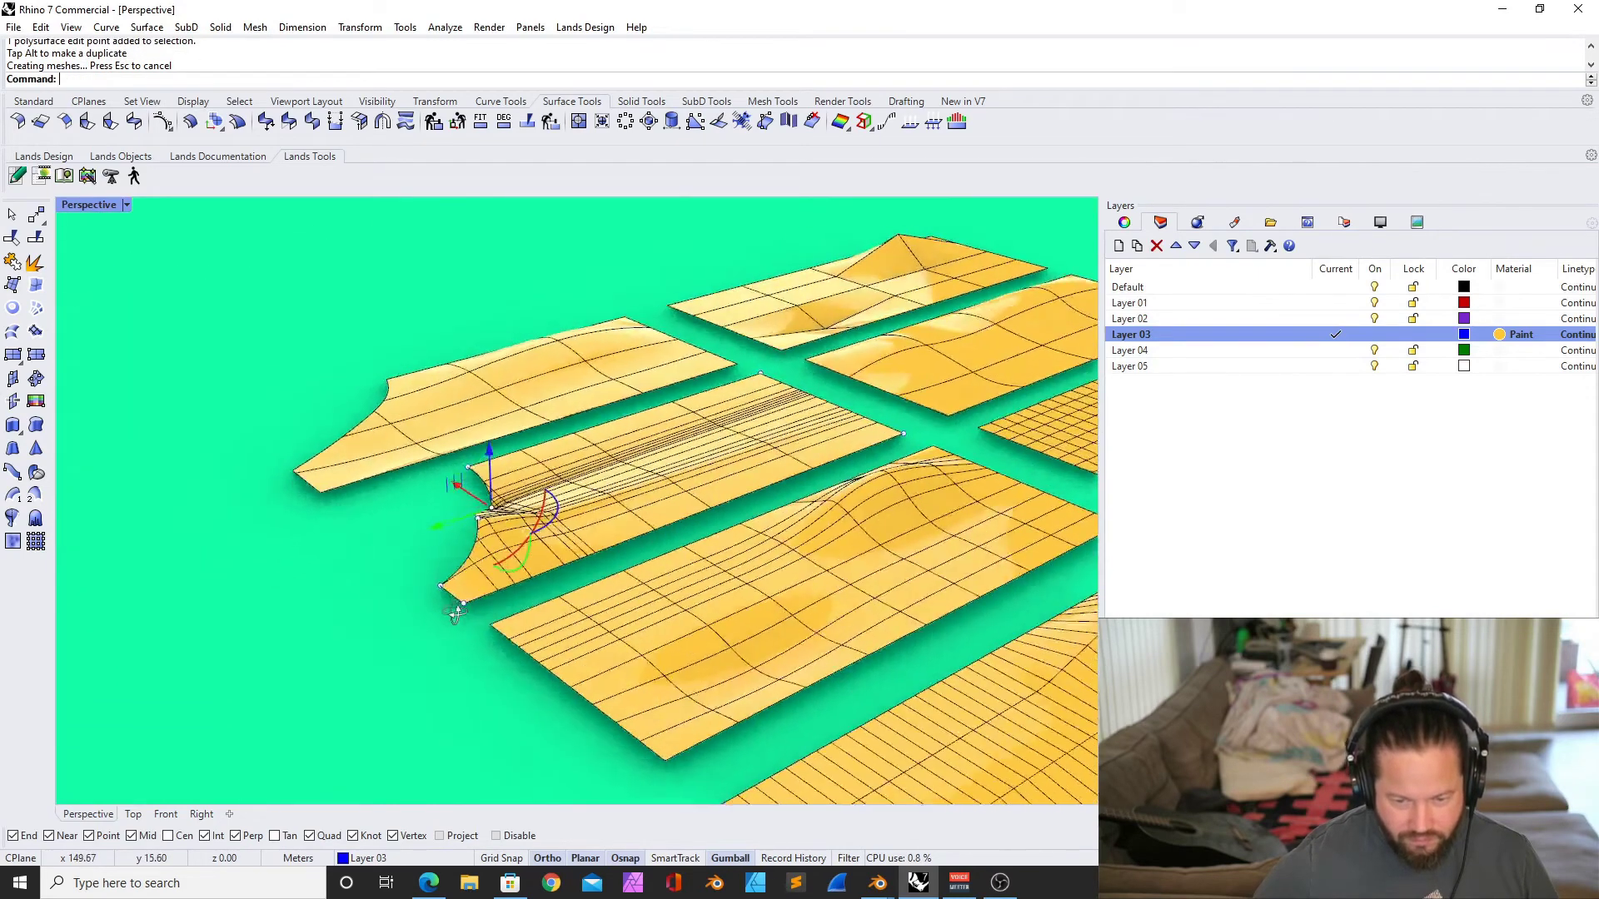
scroll(450, 533, up, 6)
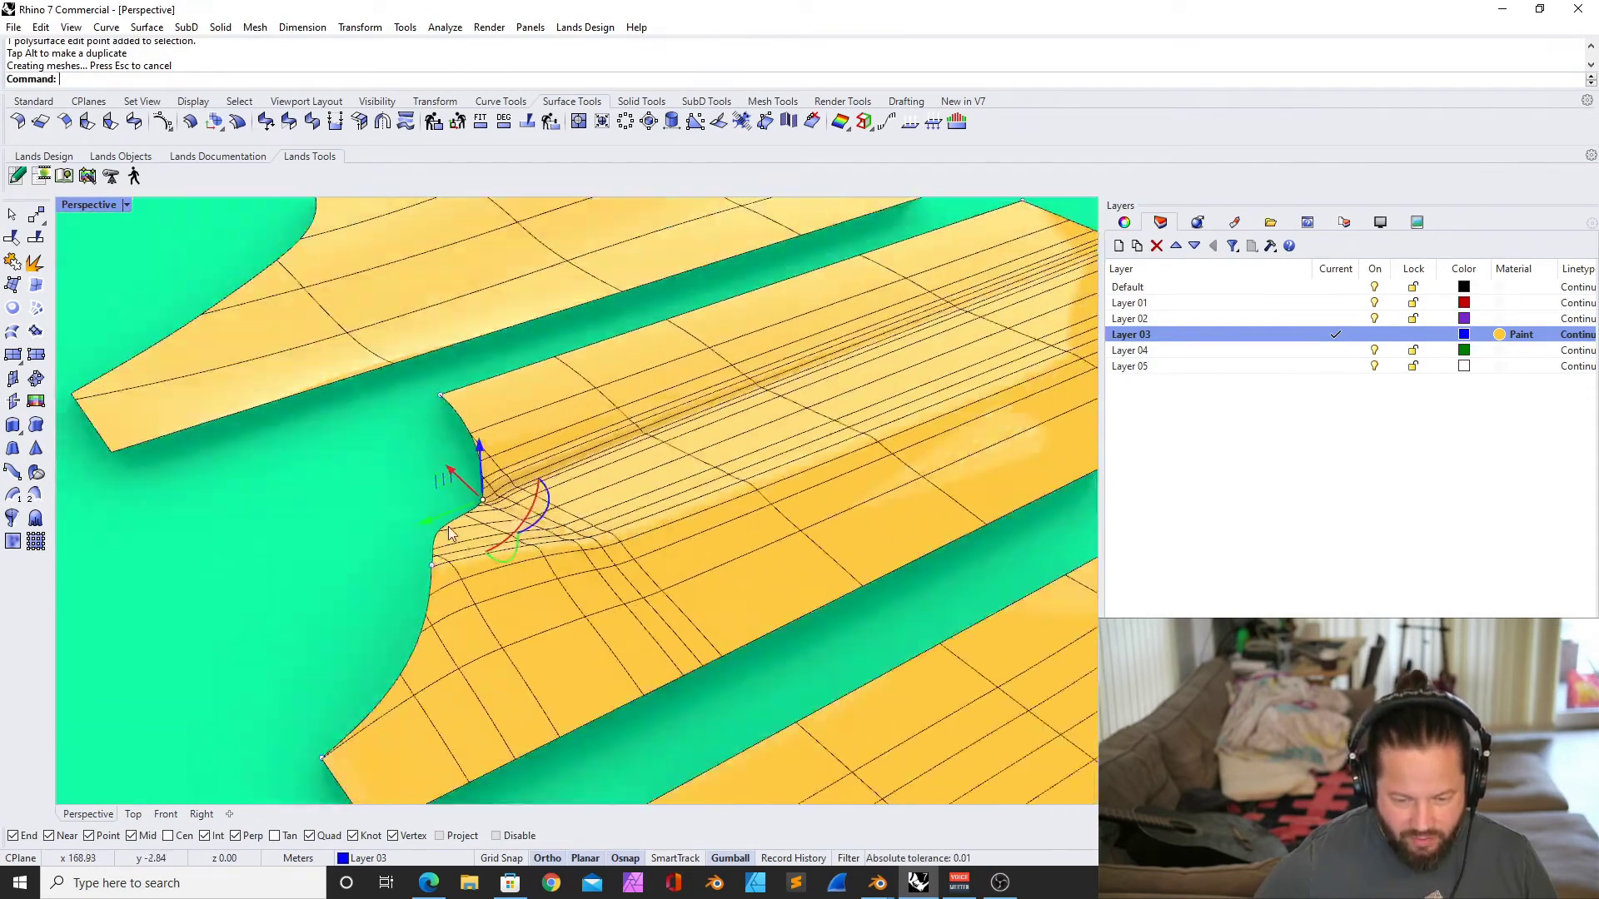
scroll(448, 533, down, 8)
scroll(532, 572, up, 3)
key(Tab)
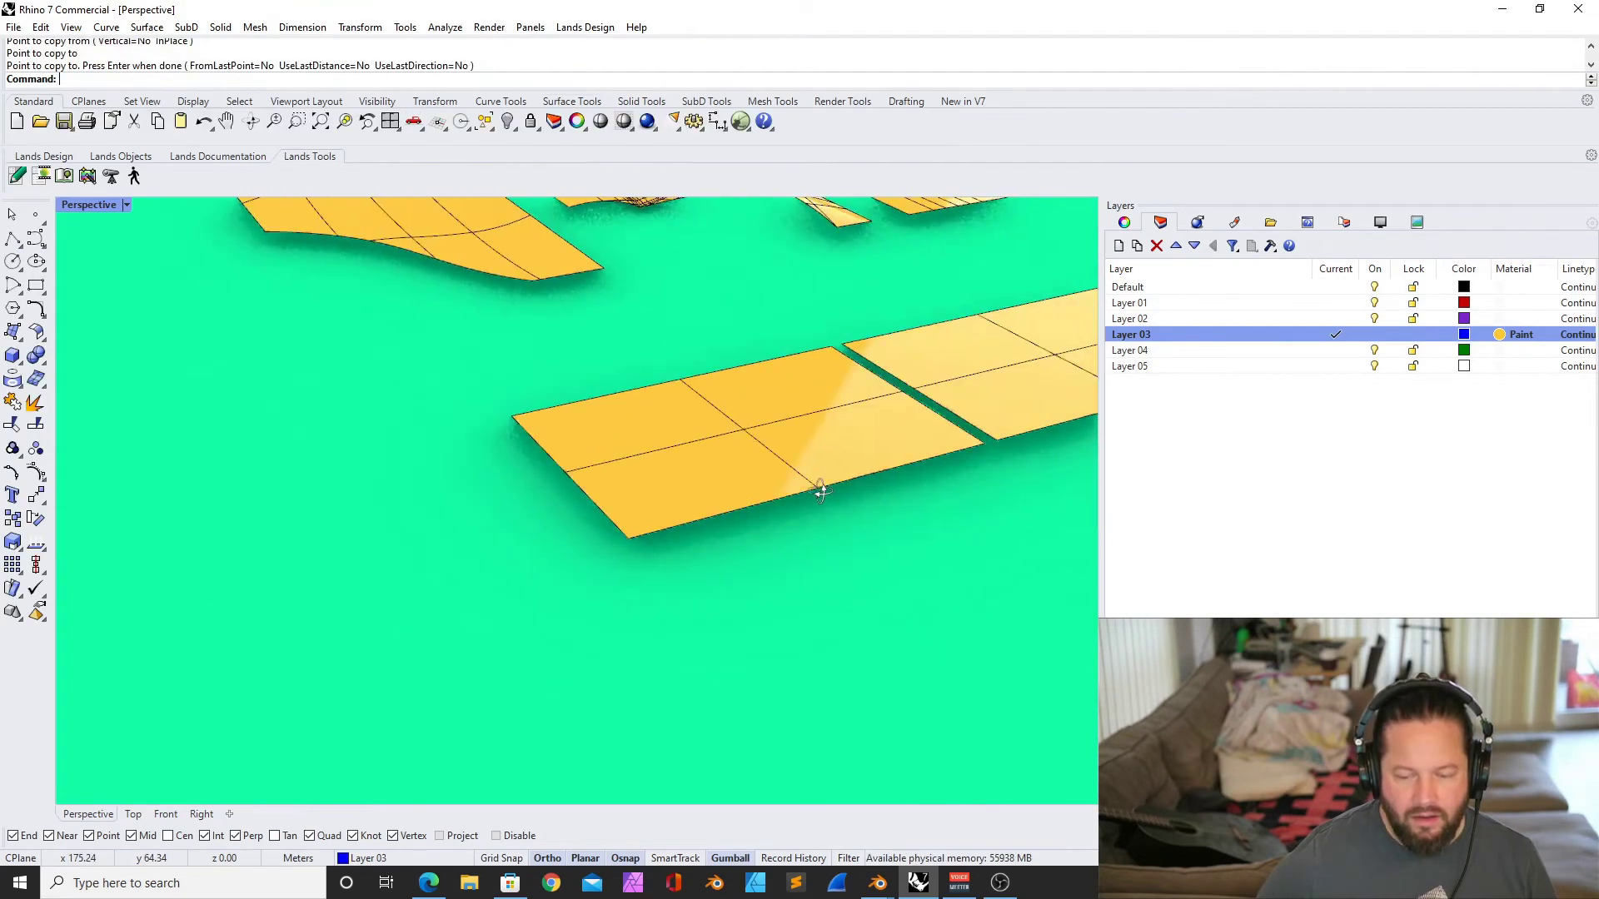
Join the facing edges of the two flat rectangular surfaces across their gap with JoinEdge, accepting the required joining tolerance
scroll(661, 497, down, 3)
scroll(722, 494, up, 3)
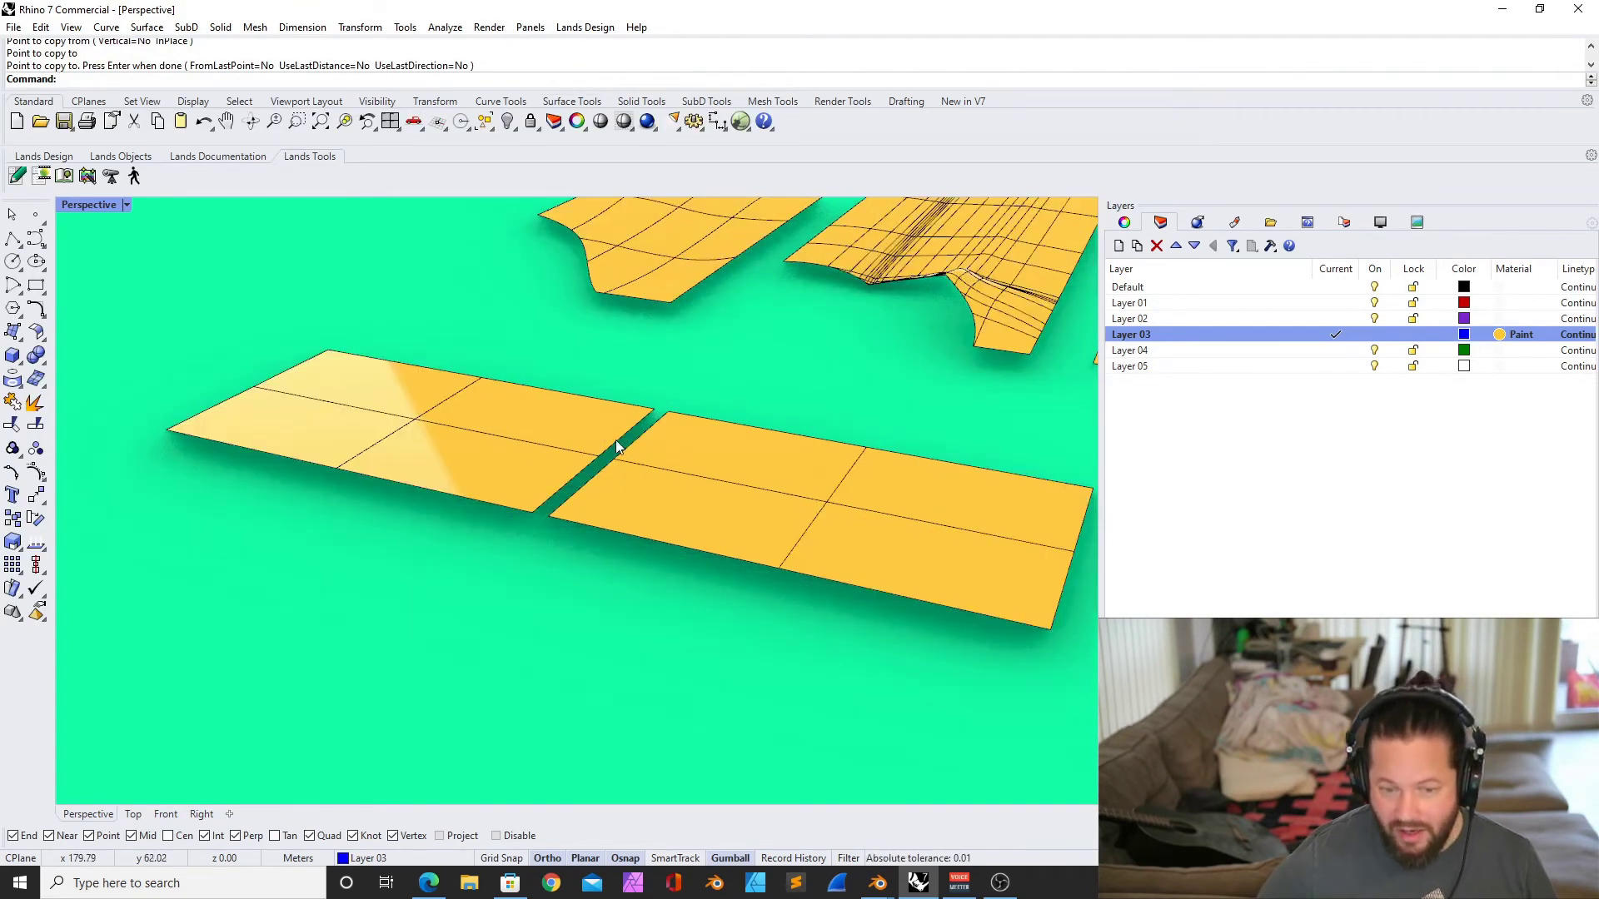
text(JoinEdge)
key(Return)
scroll(612, 437, up, 3)
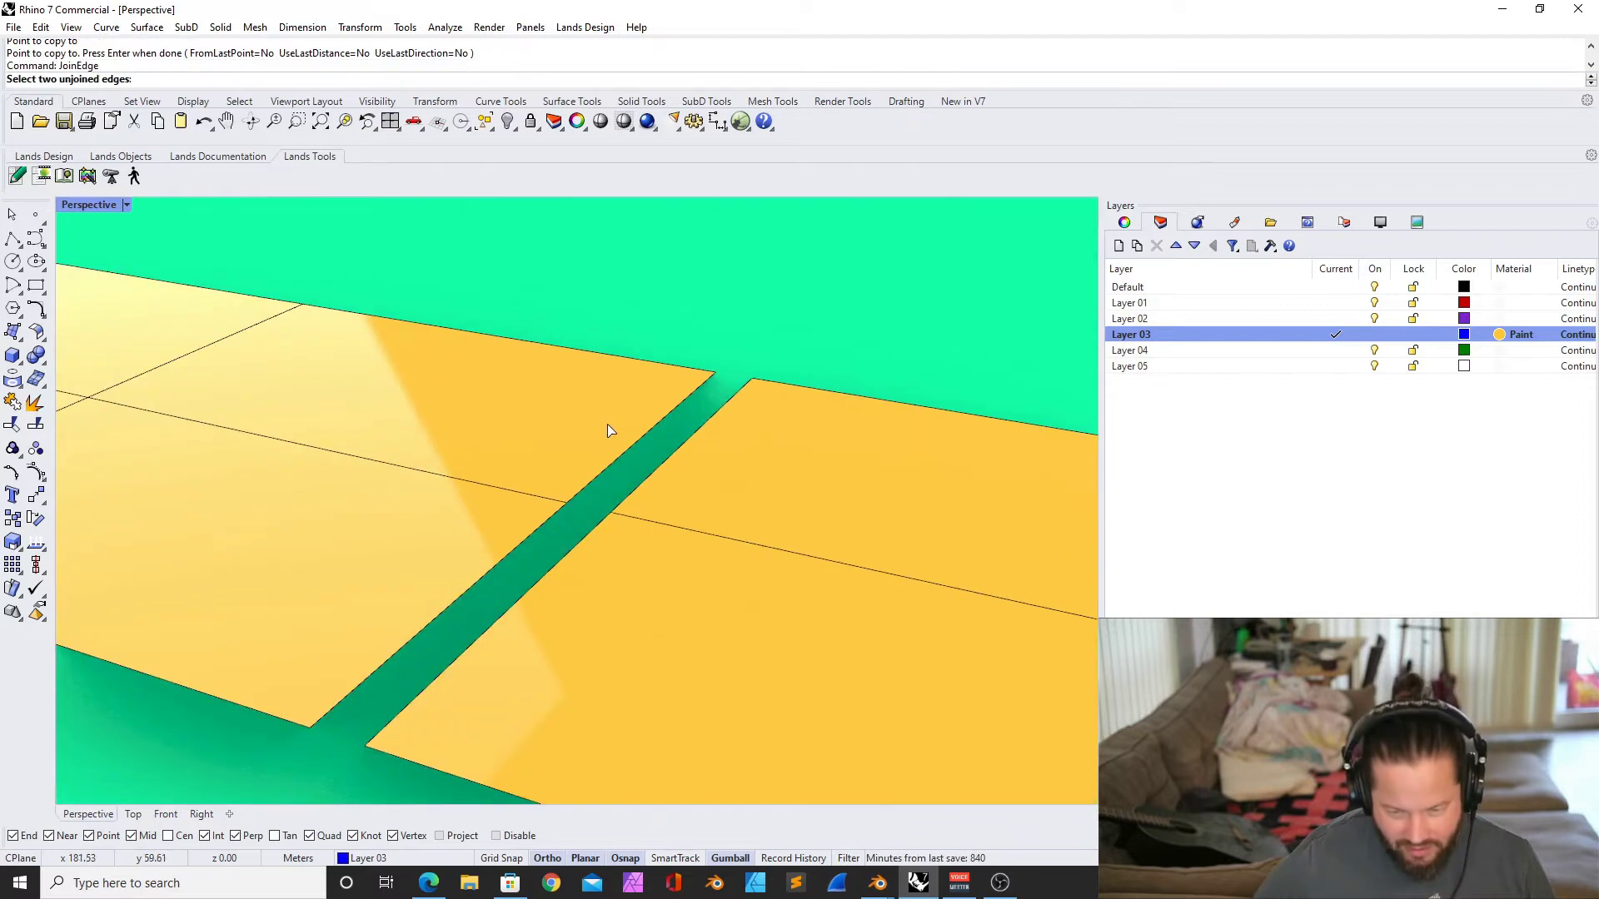
click(716, 381)
click(733, 412)
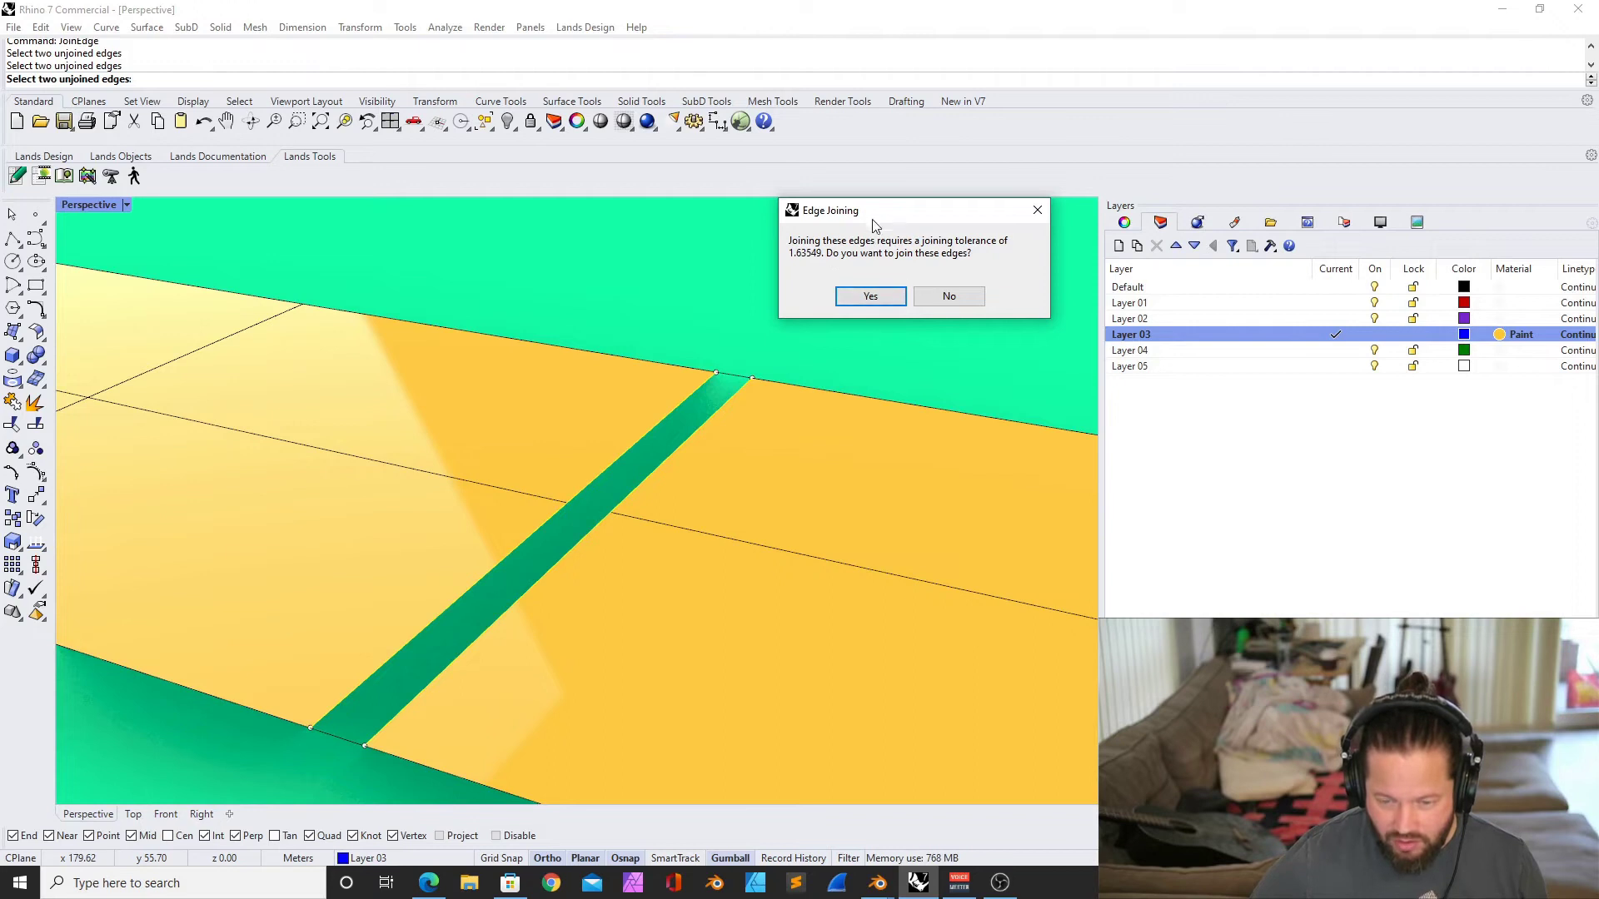
drag(876, 215, 861, 230)
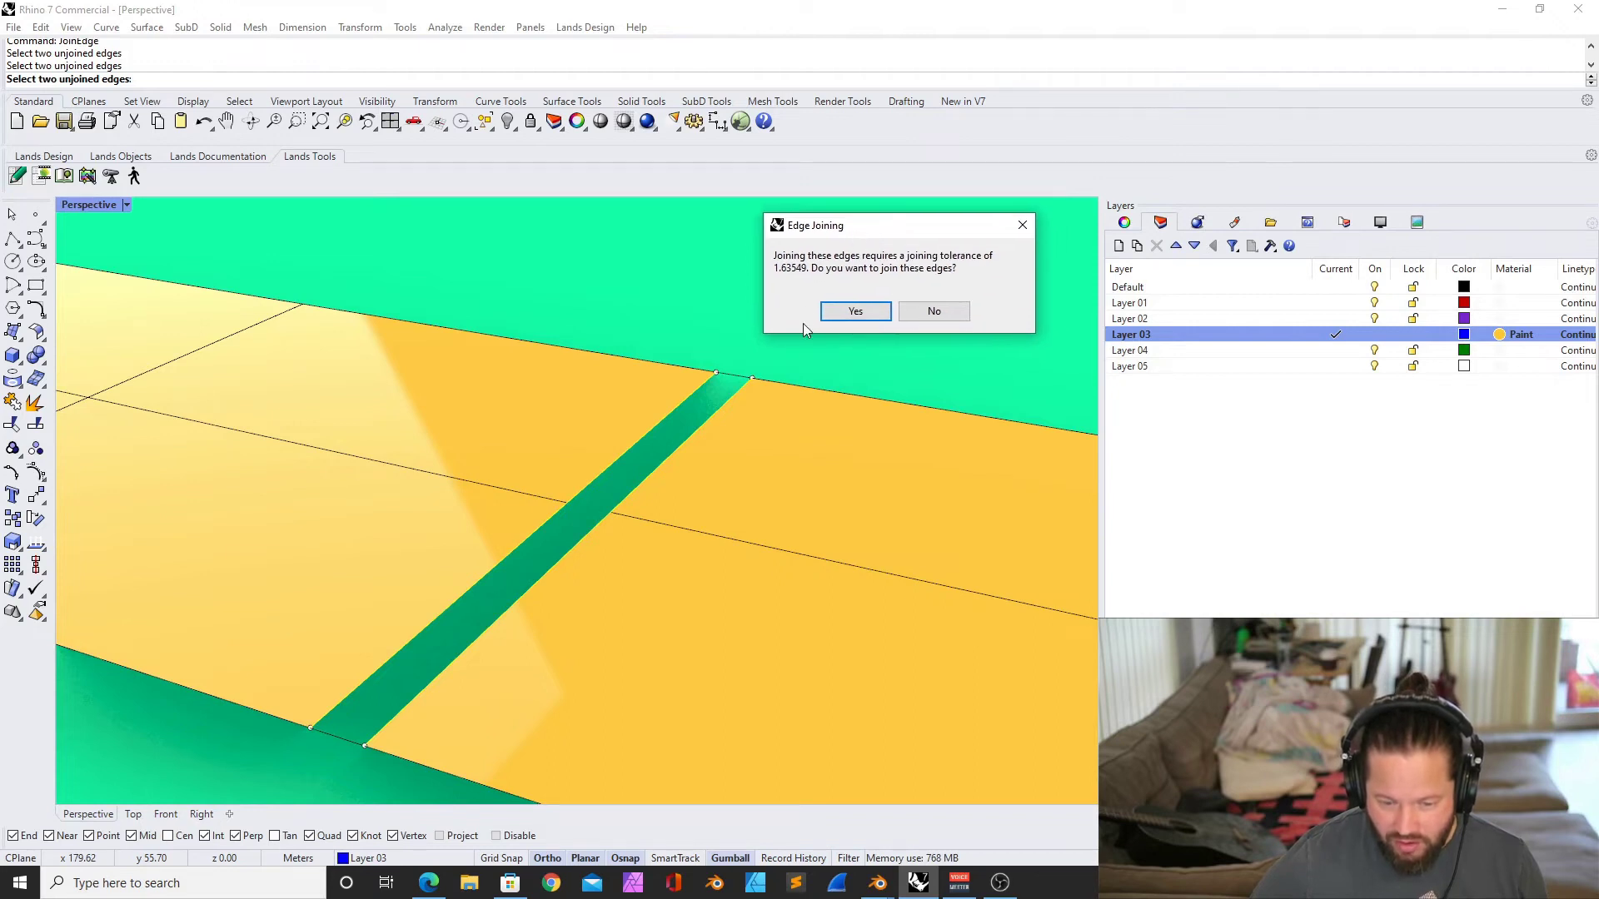
click(857, 312)
Examine the seam between the two joined flat surfaces, checking how the isocurves and outer edges meet it
scroll(742, 421, down, 5)
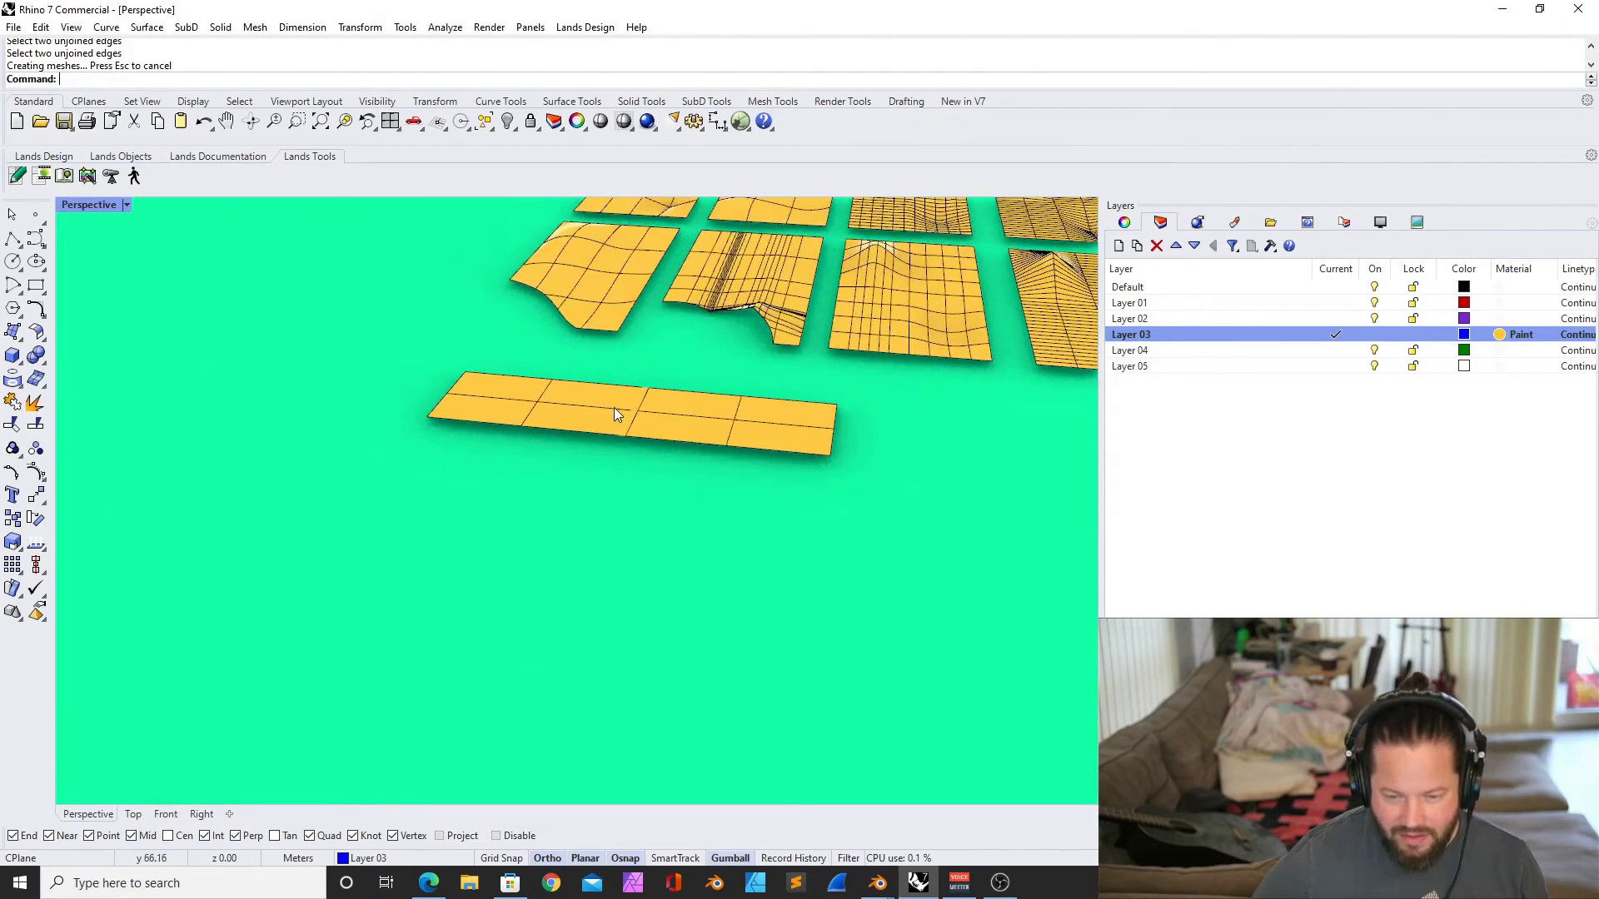
scroll(643, 401, up, 10)
click(645, 343)
key(Escape)
scroll(653, 387, down, 6)
scroll(650, 388, up, 3)
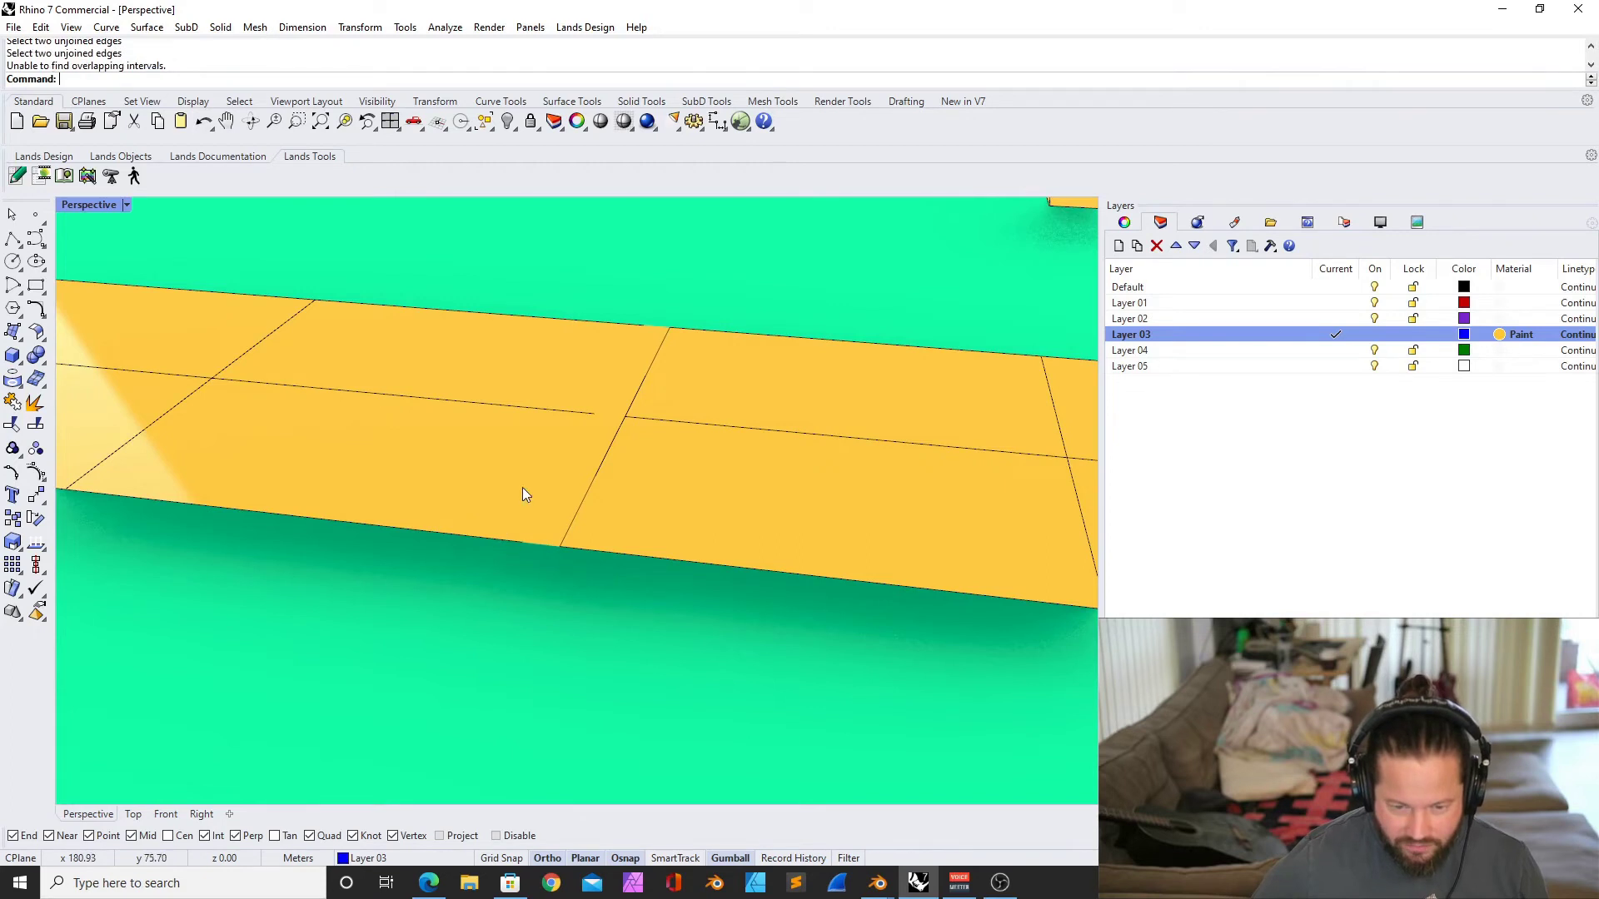
scroll(518, 501, down, 8)
scroll(593, 430, up, 8)
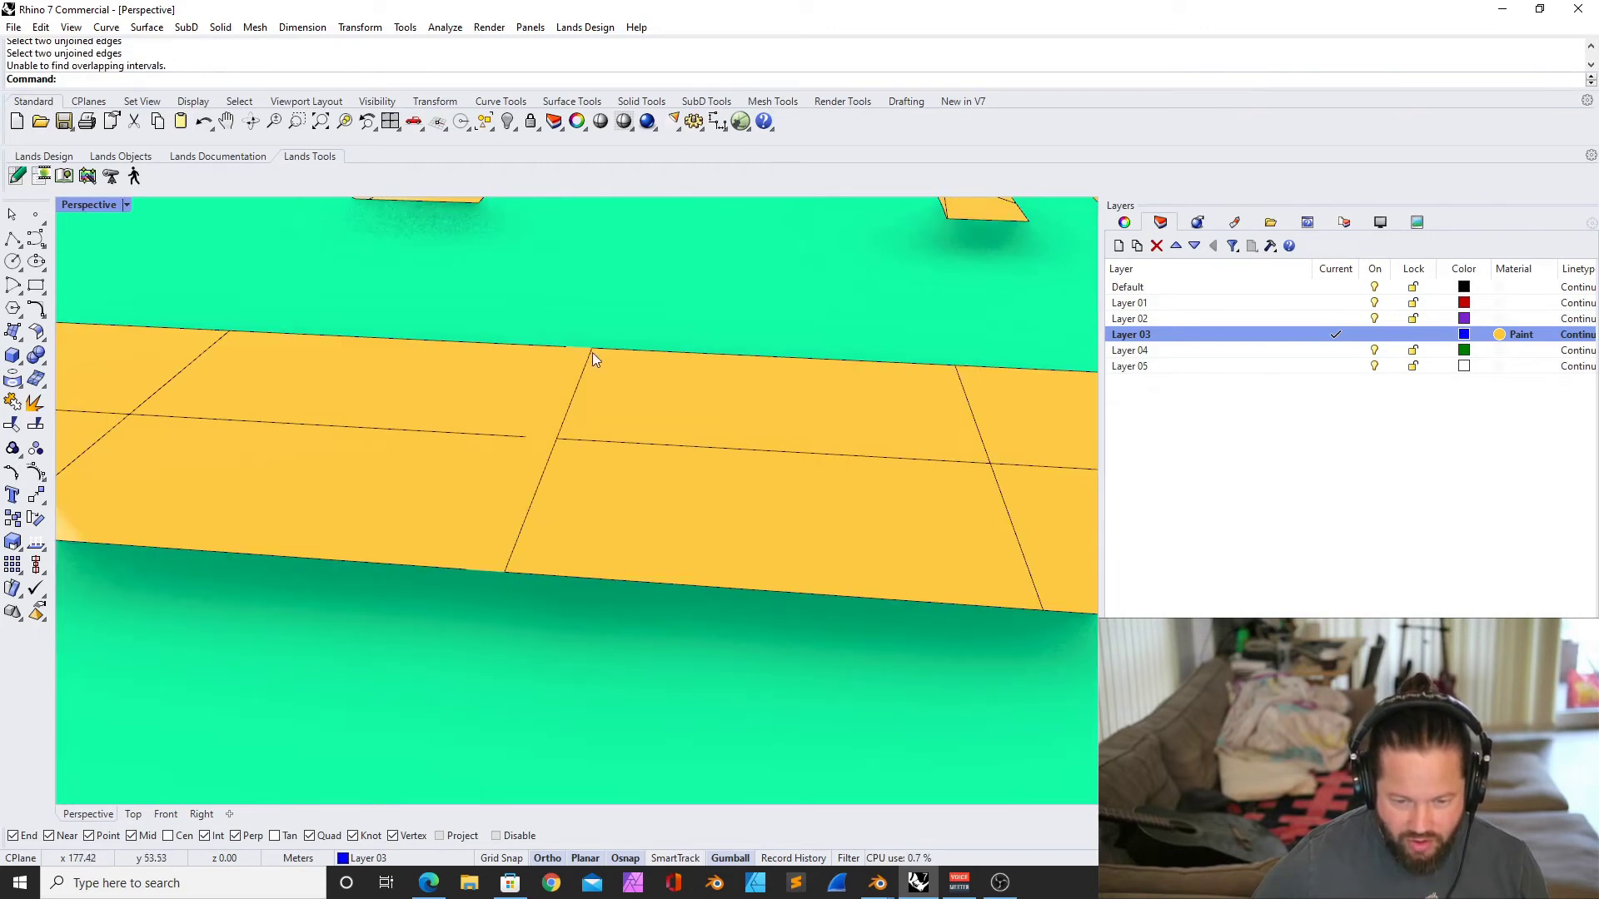
scroll(712, 412, down, 8)
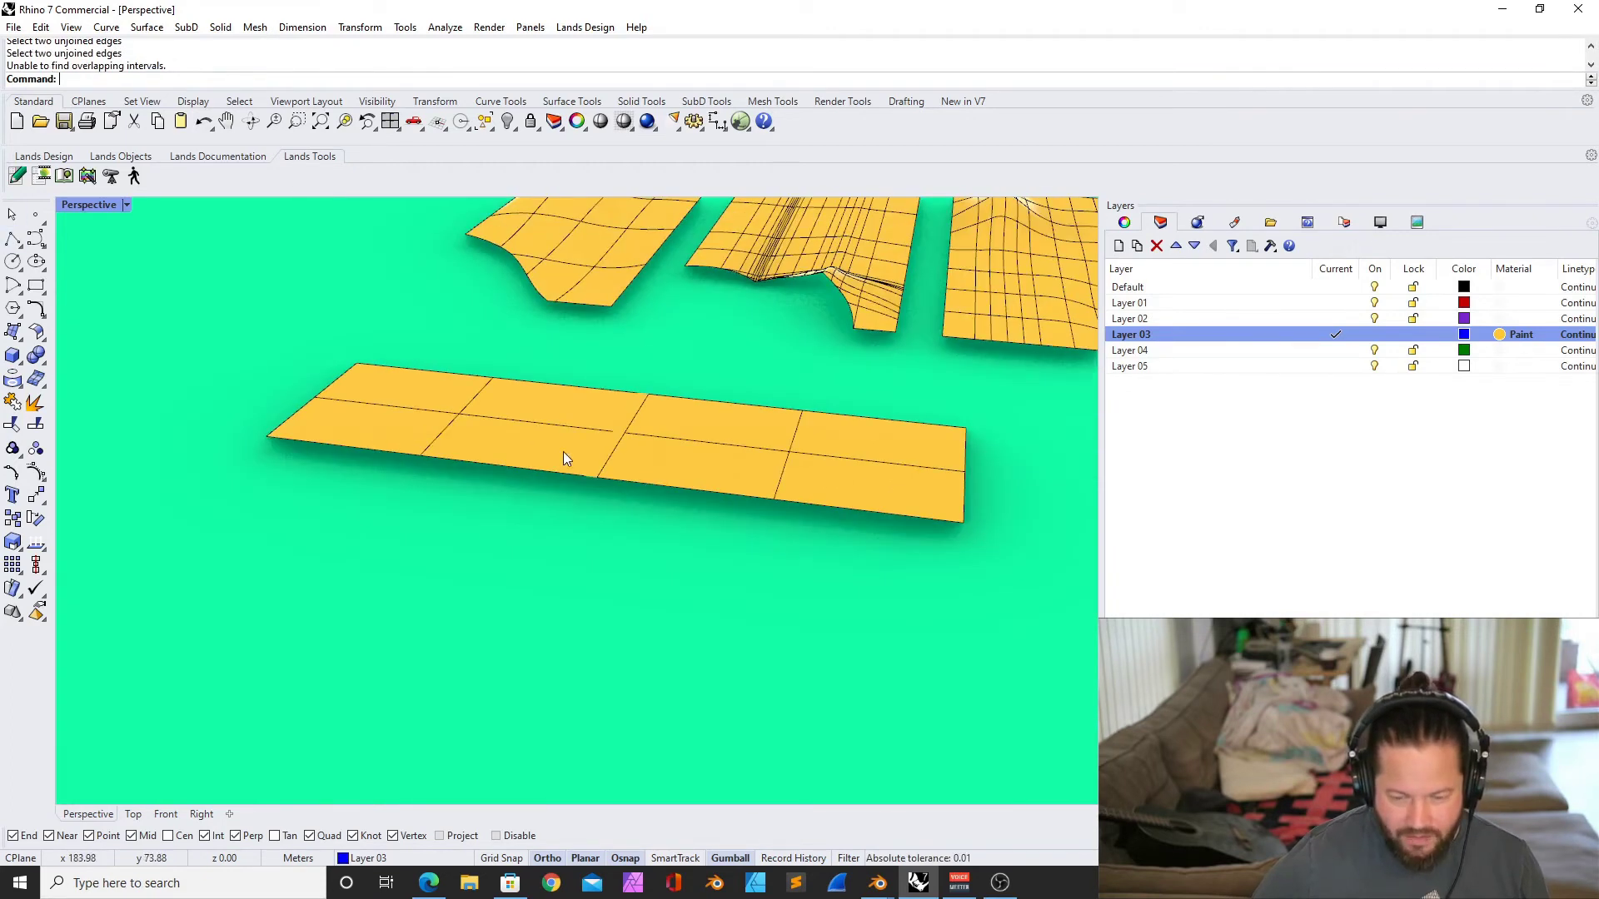
right_drag(499, 420, 570, 439)
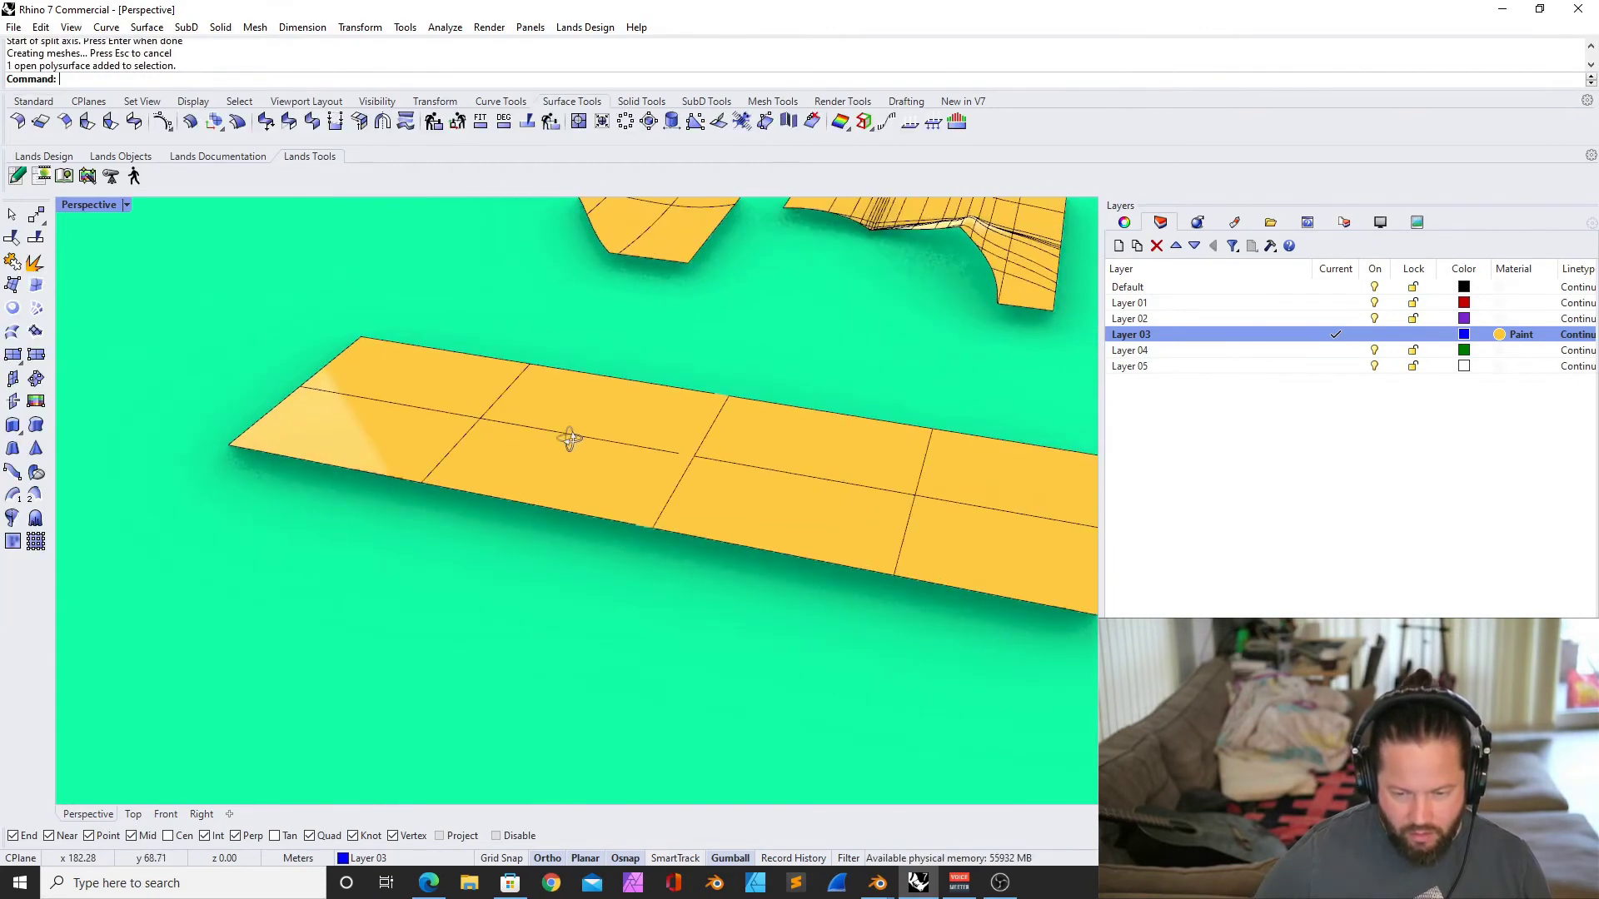
scroll(751, 402, up, 5)
scroll(751, 403, down, 3)
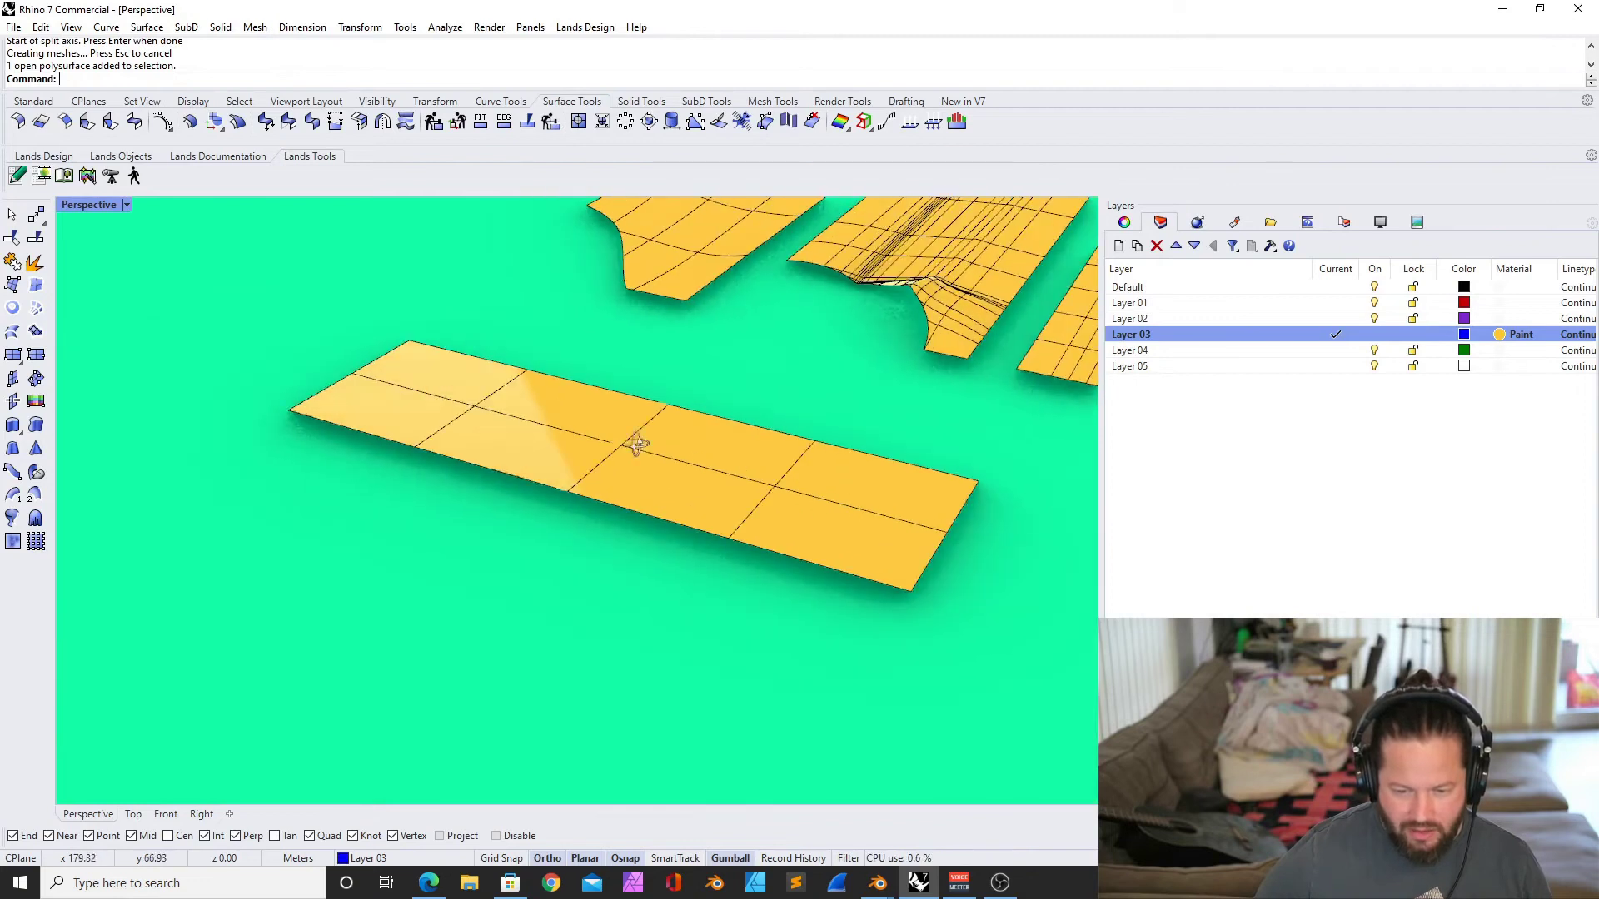
Explode the joined flat polysurface and delete one of its two surfaces
click(587, 405)
text(explode)
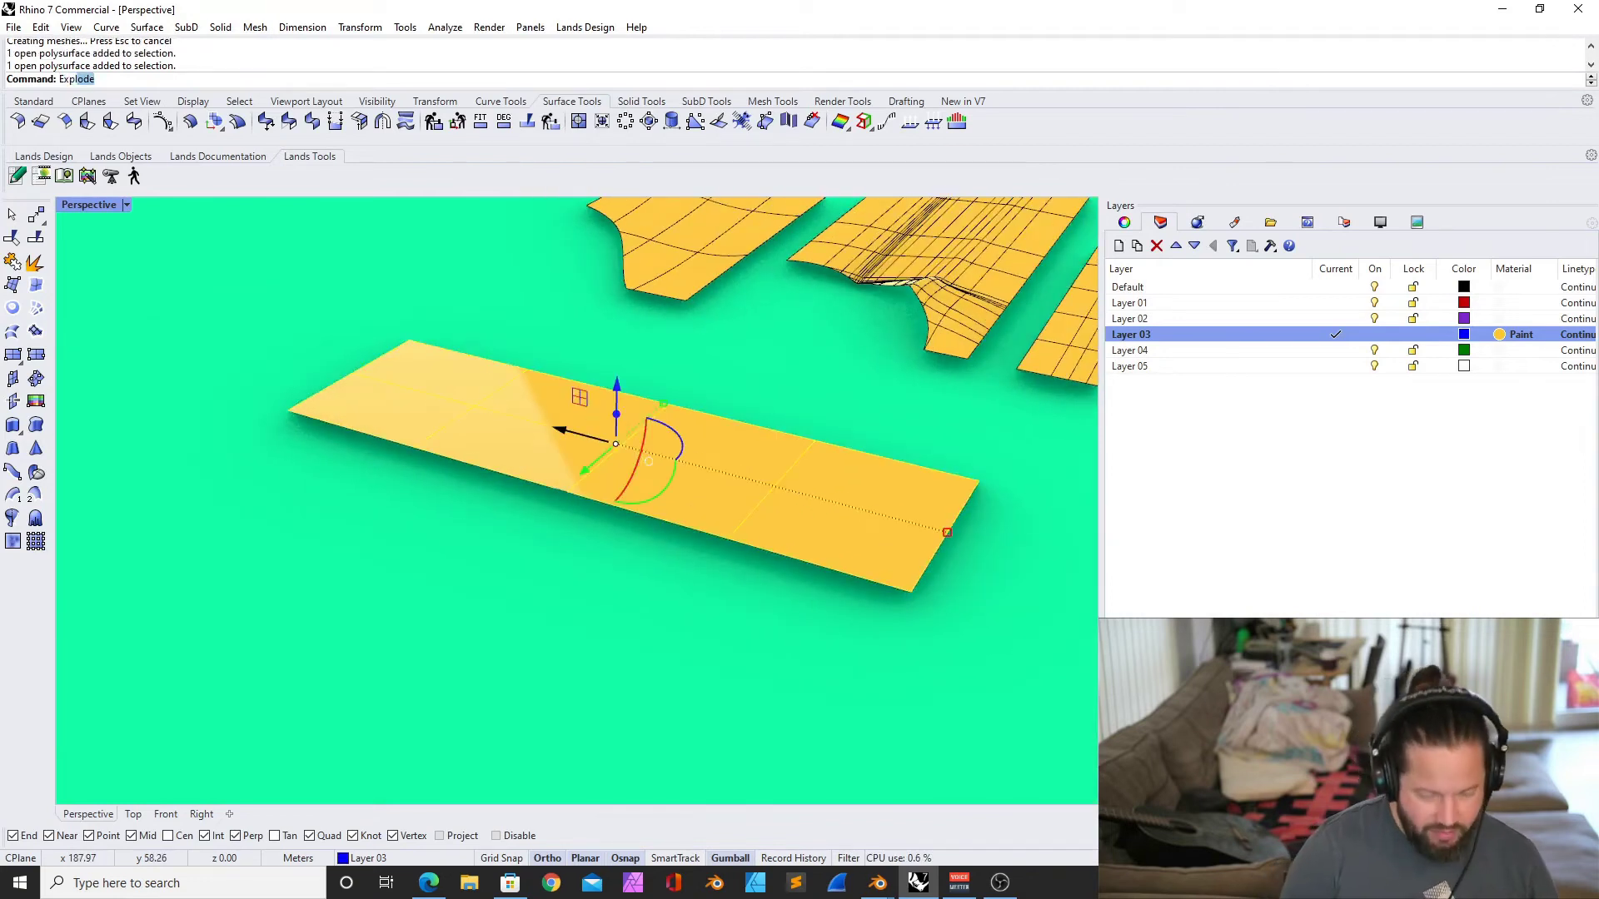
key(Return)
click(587, 412)
key(Delete)
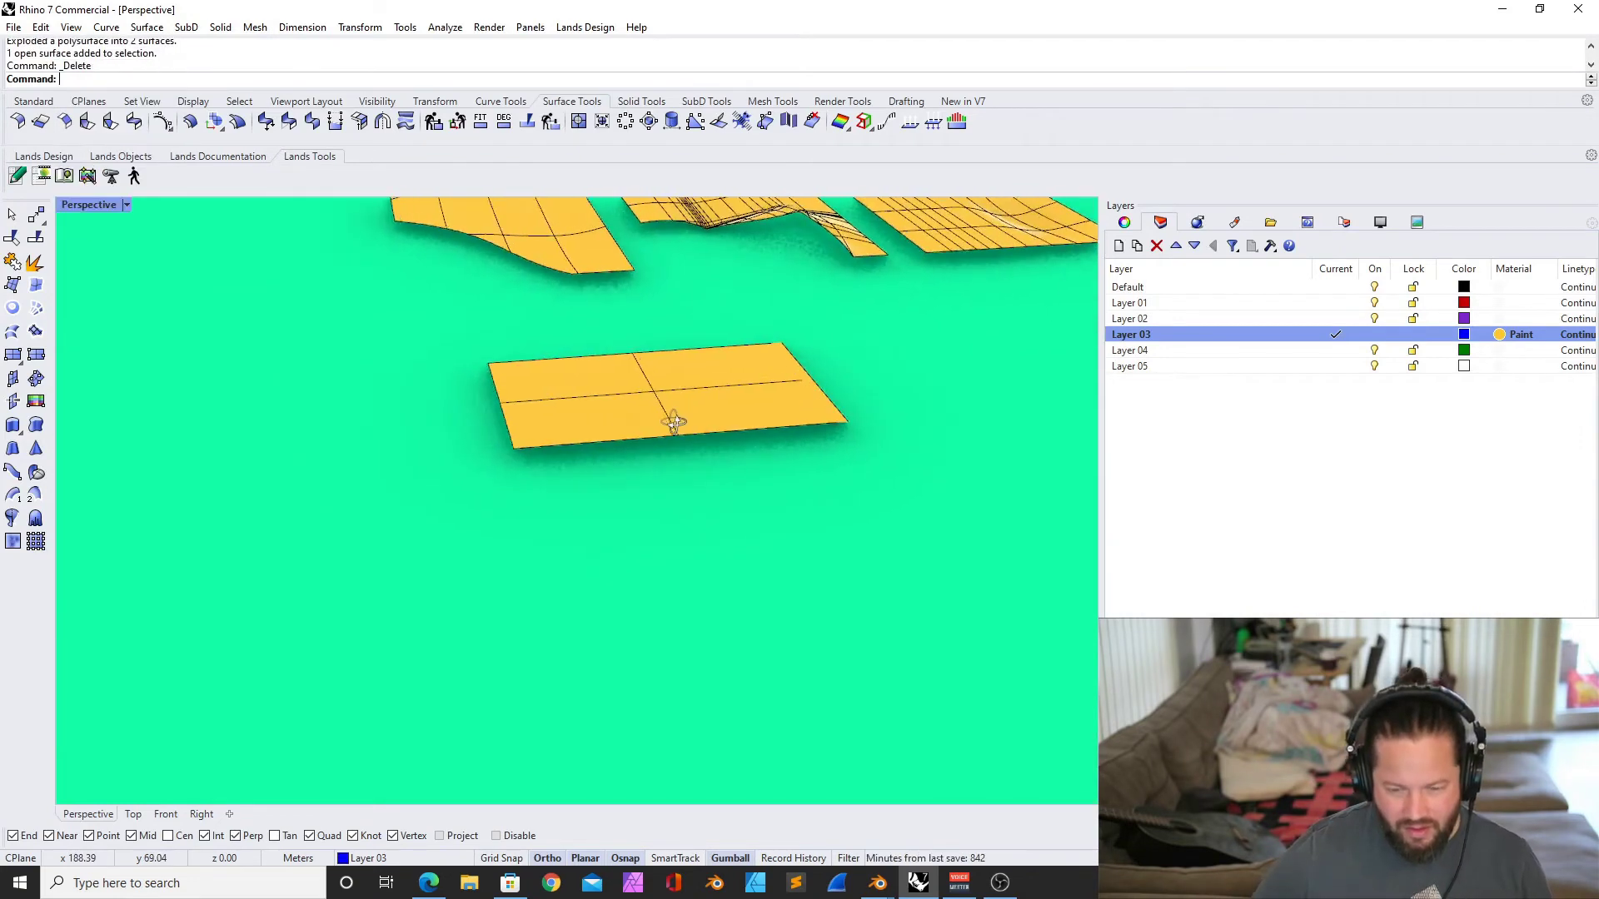
Select the remaining flat surface and examine its forced edge and corners from several angles
scroll(666, 408, up, 3)
right_drag(721, 411, 938, 456)
scroll(683, 419, up, 5)
scroll(916, 452, down, 4)
scroll(916, 451, up, 3)
click(876, 432)
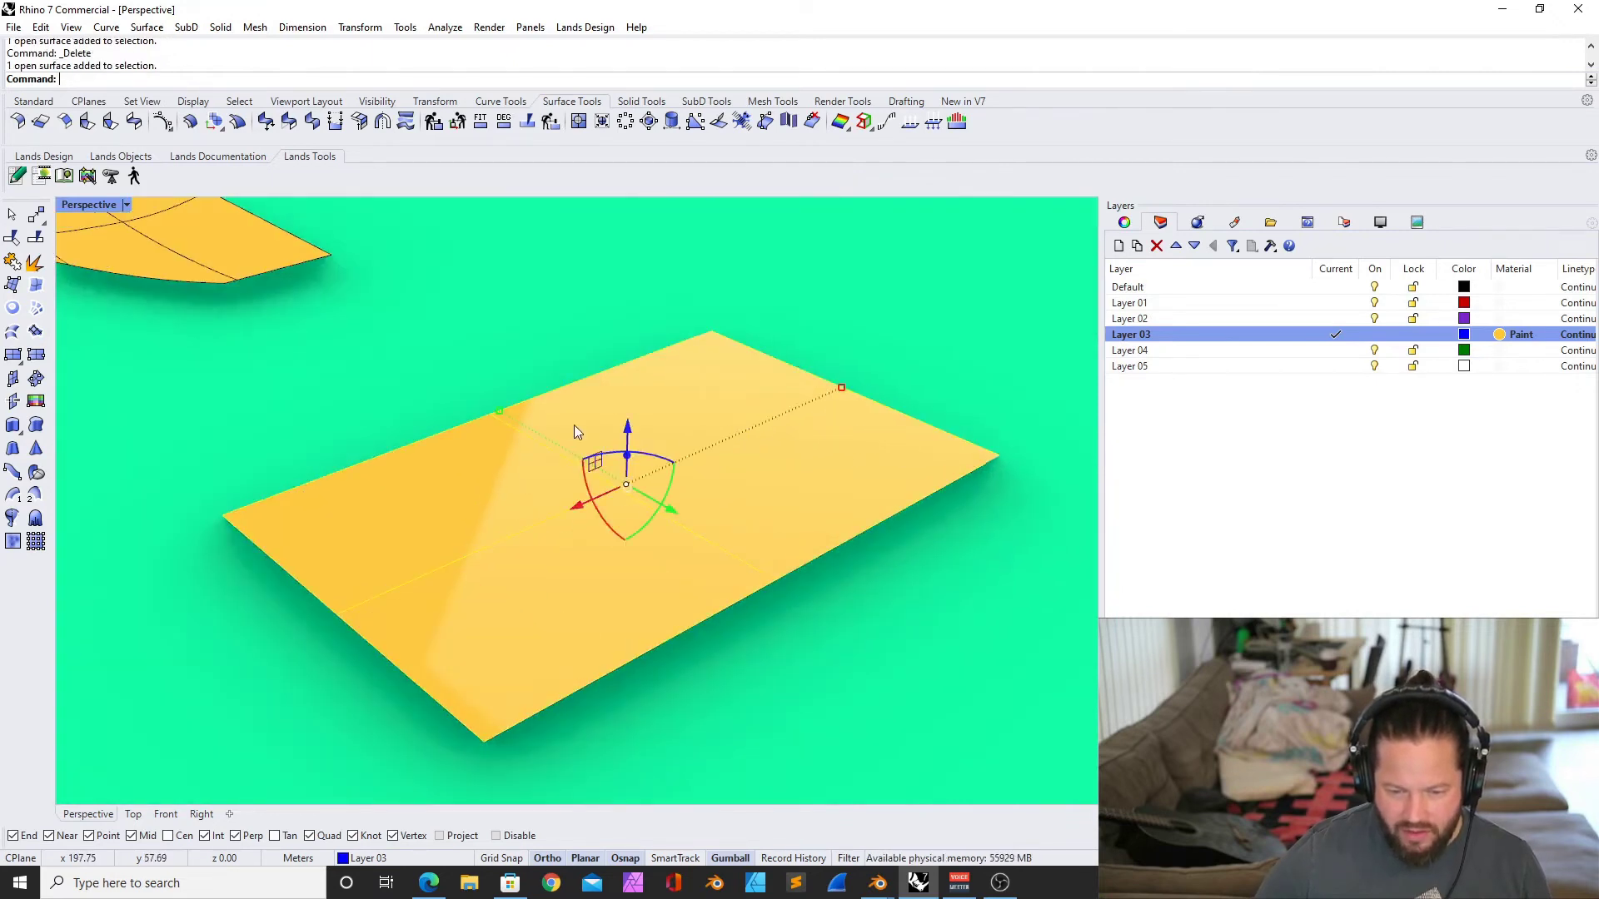
click(304, 497)
scroll(608, 433, down, 3)
scroll(693, 365, up, 3)
scroll(841, 416, up, 4)
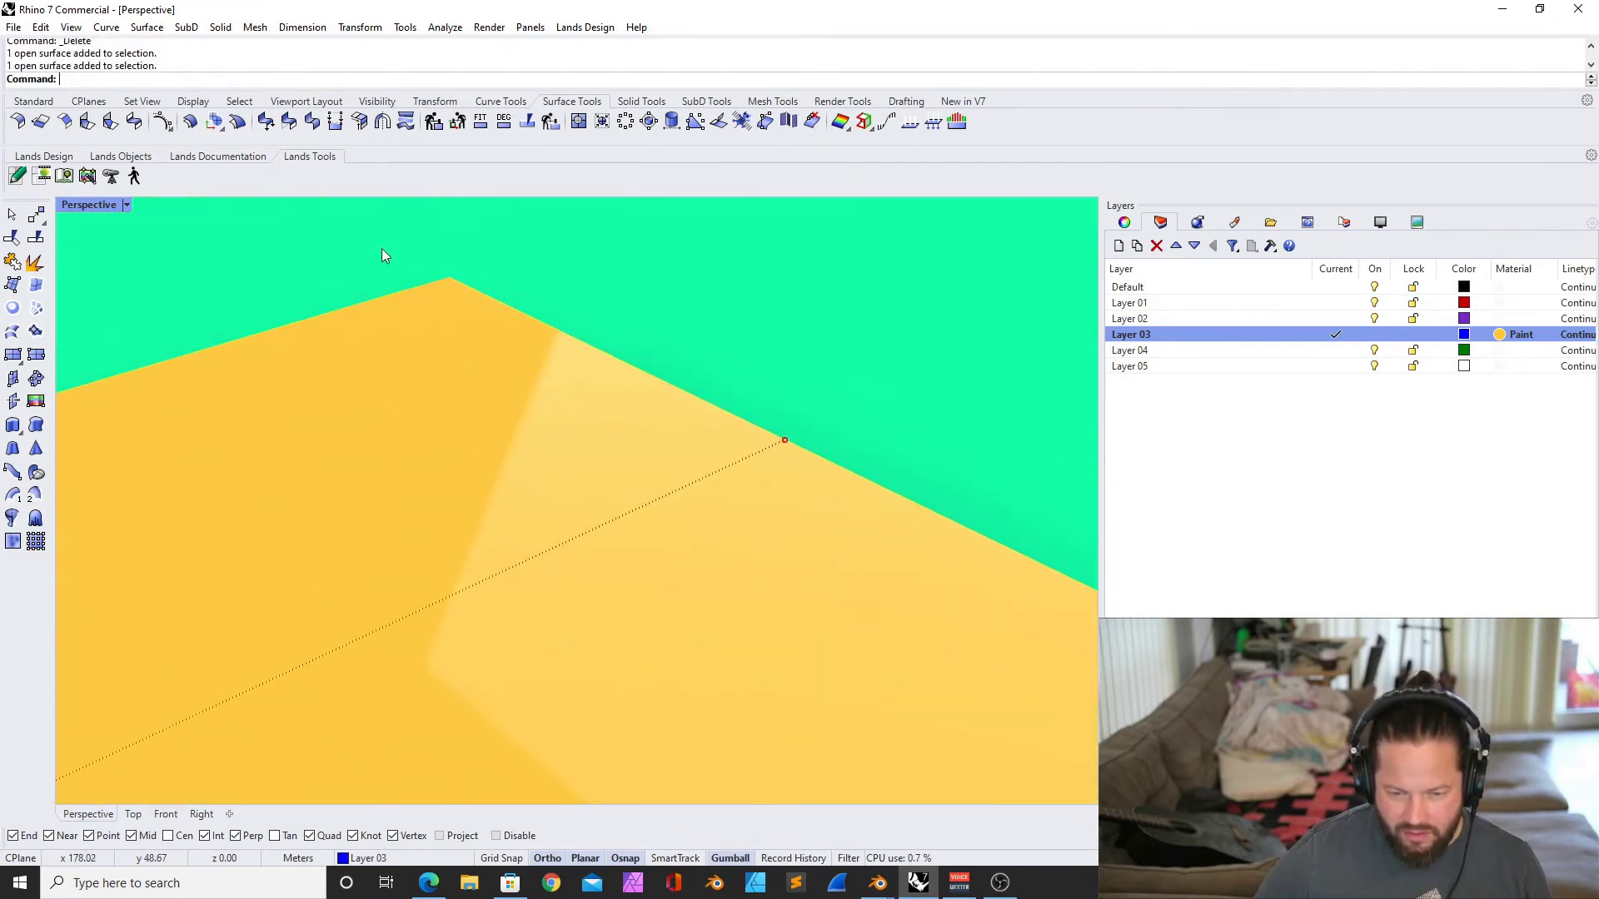
scroll(381, 250, down, 6)
right_drag(531, 333, 508, 425)
scroll(582, 348, up, 5)
scroll(868, 218, down, 5)
scroll(508, 424, up, 5)
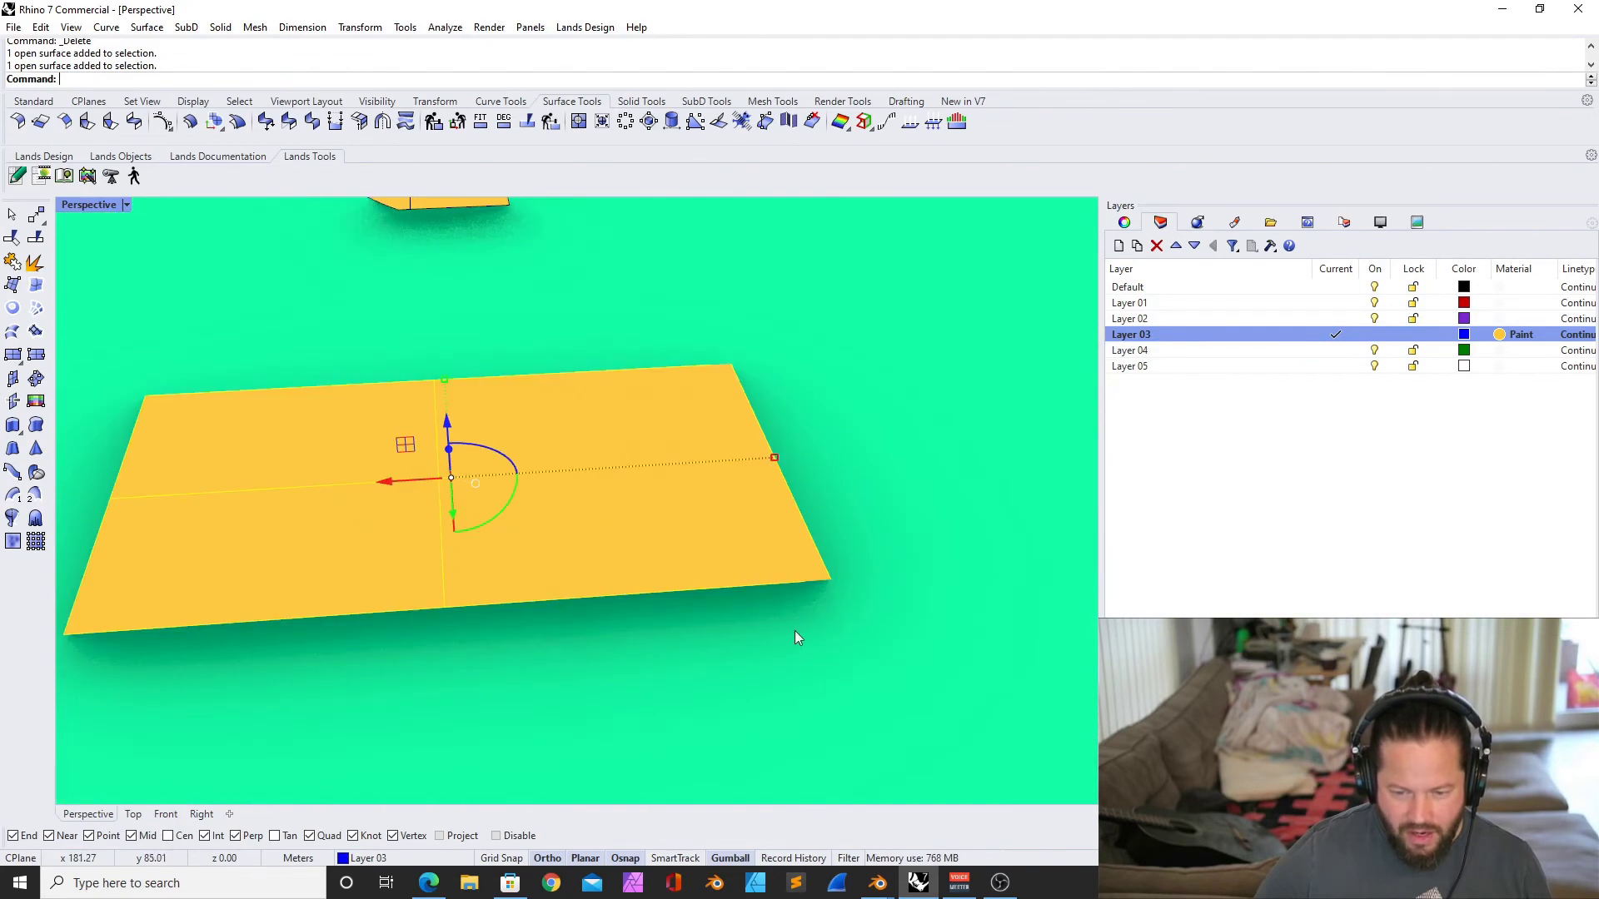
Rebuild the remaining flat surface's edges with a tolerance of 0.01 and check its corners
scroll(827, 576, down, 4)
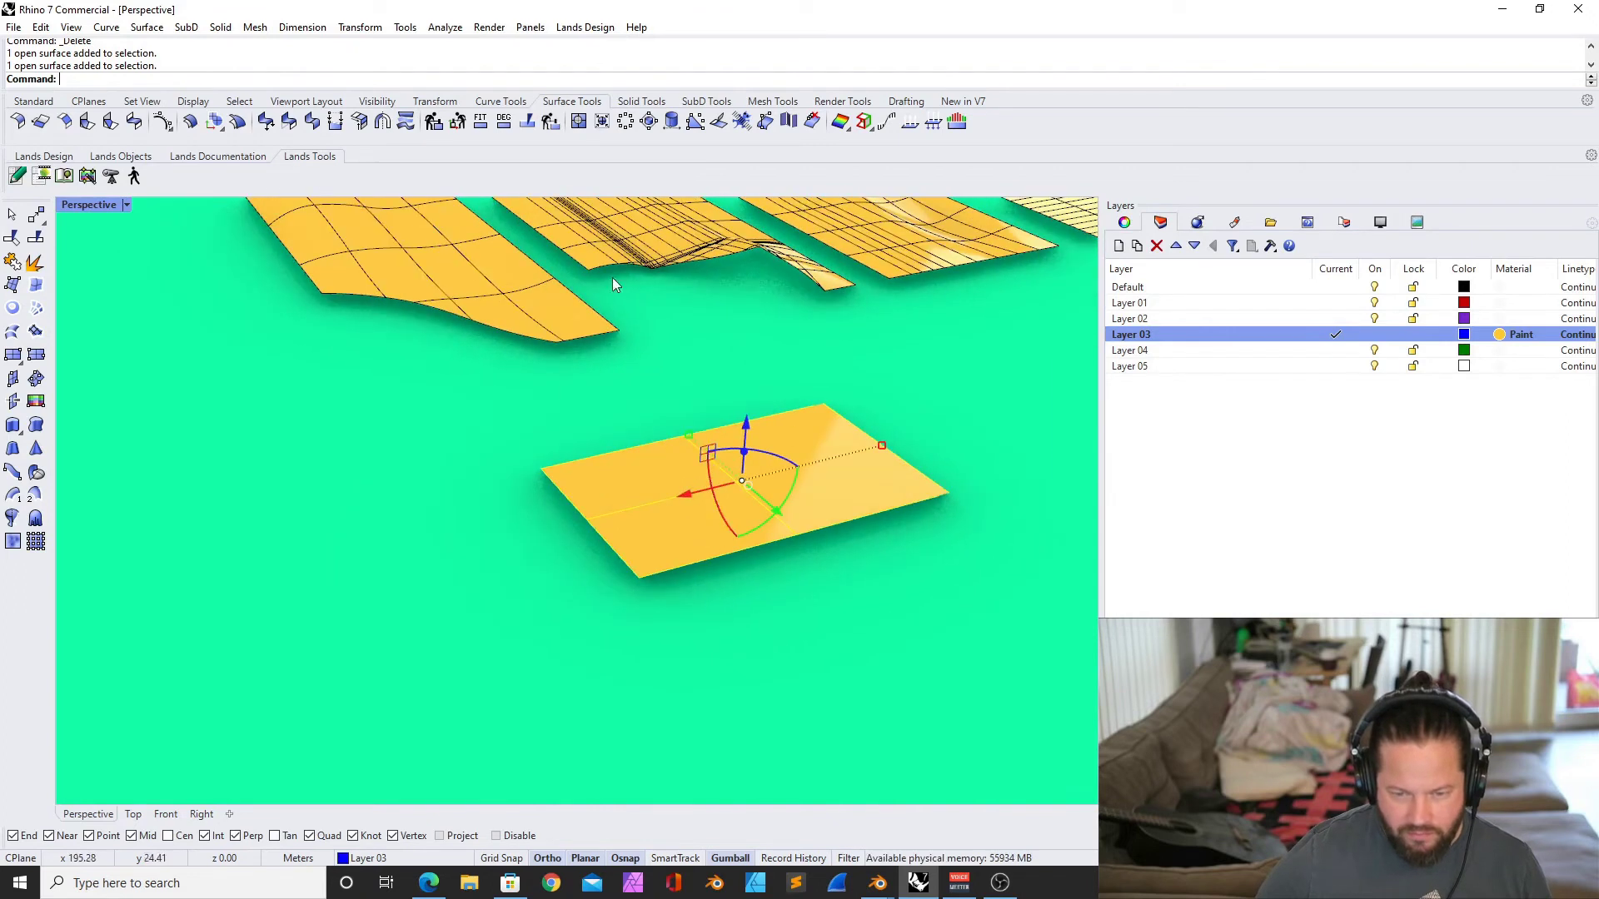
click(553, 124)
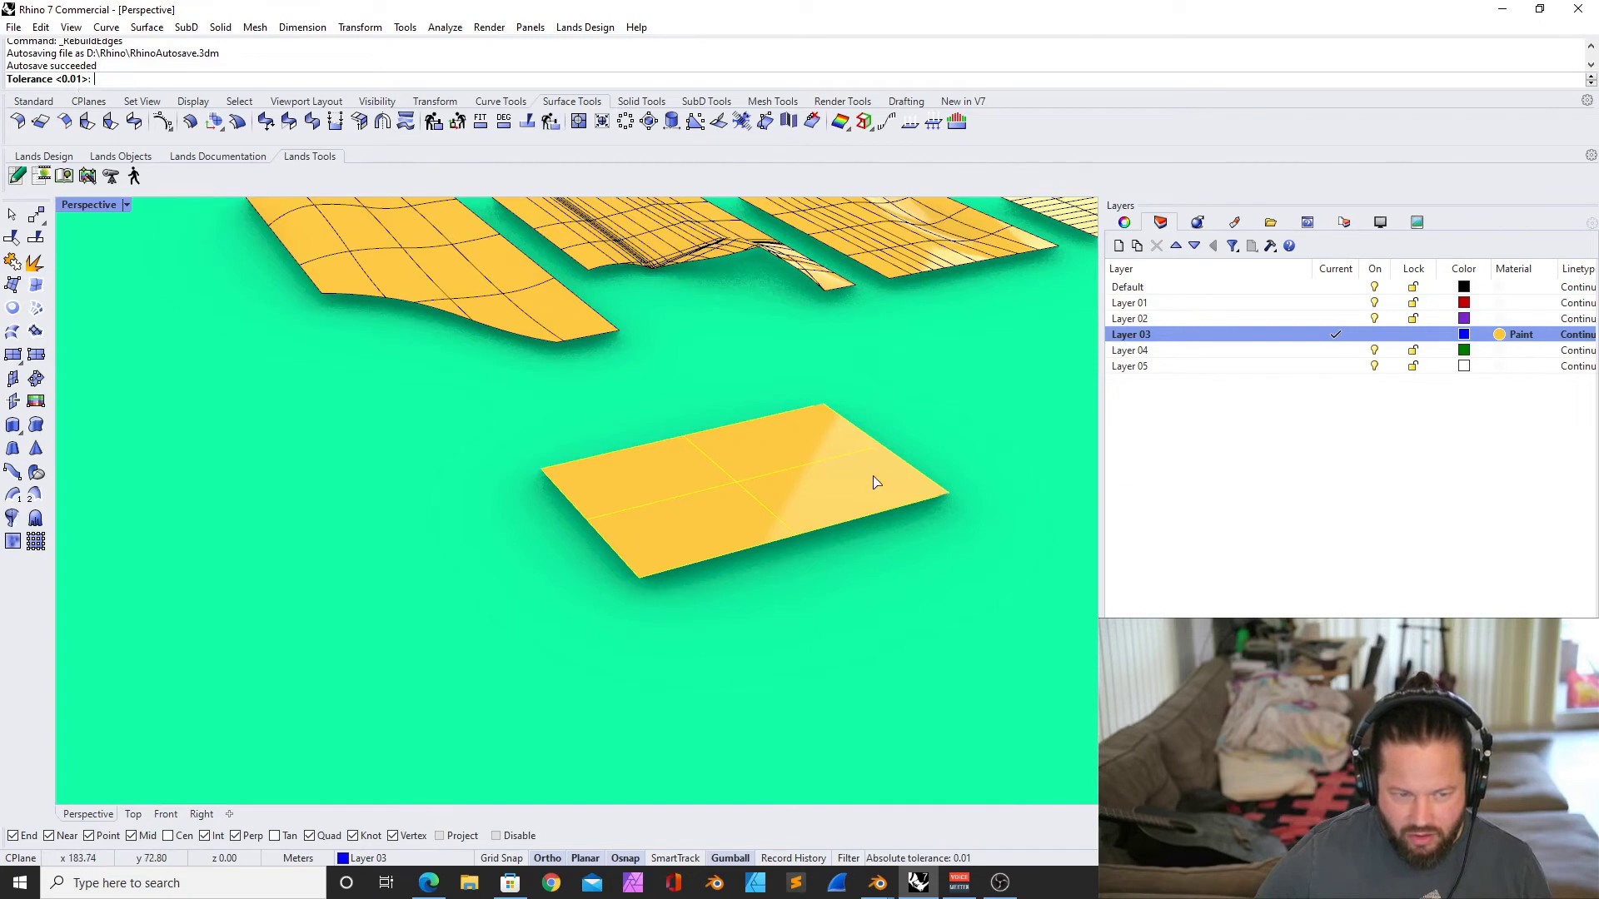
key(Return)
click(848, 495)
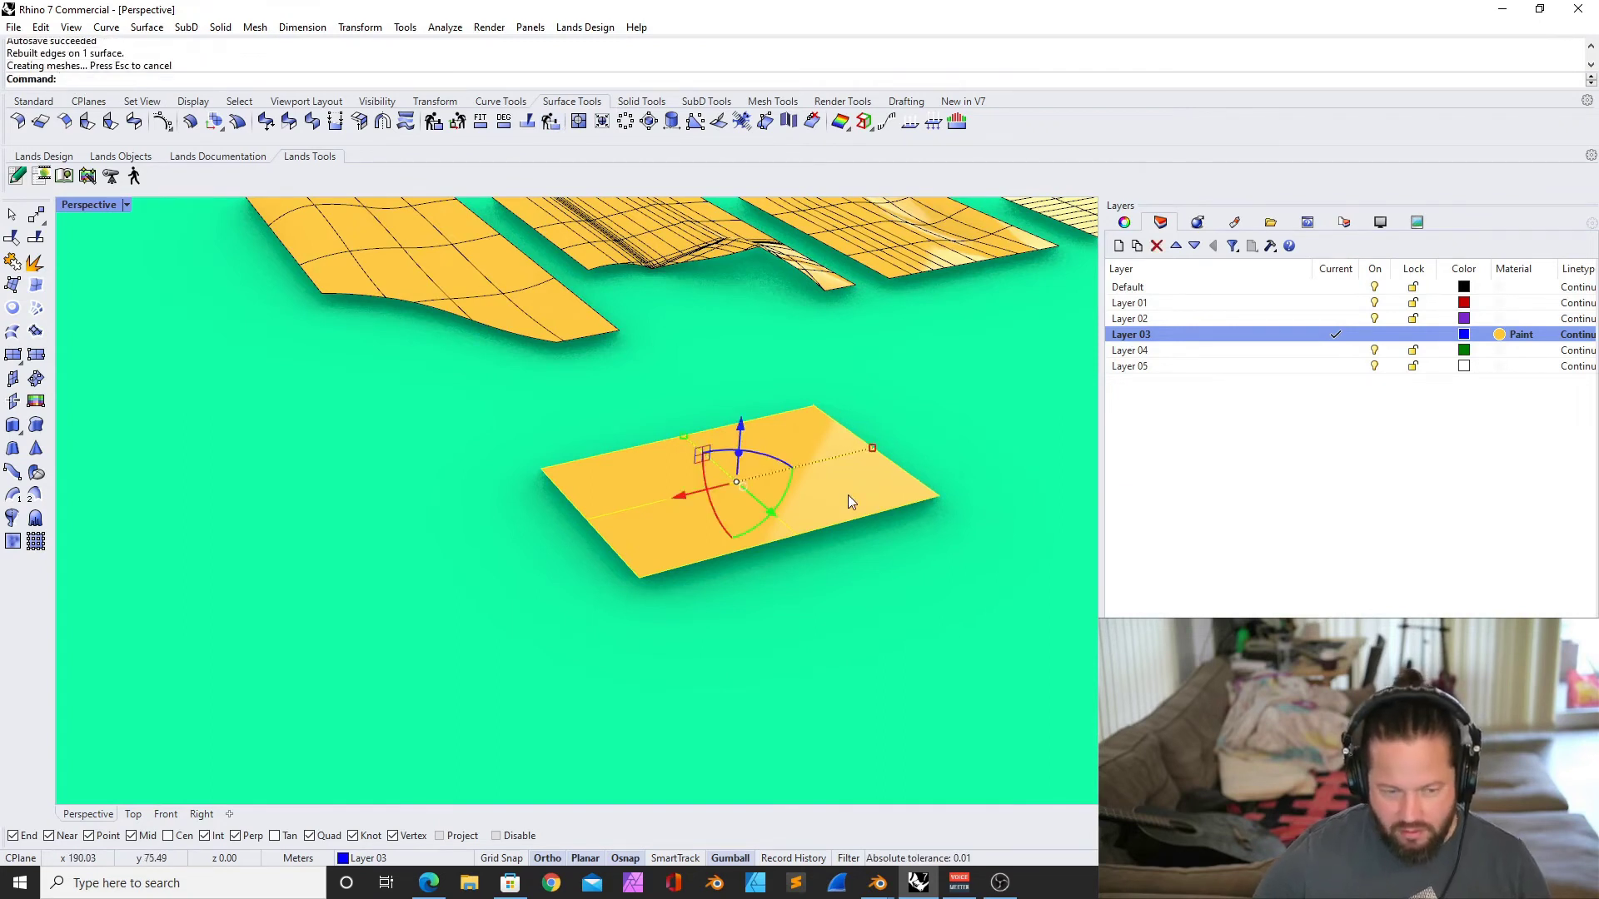
scroll(742, 511, up, 5)
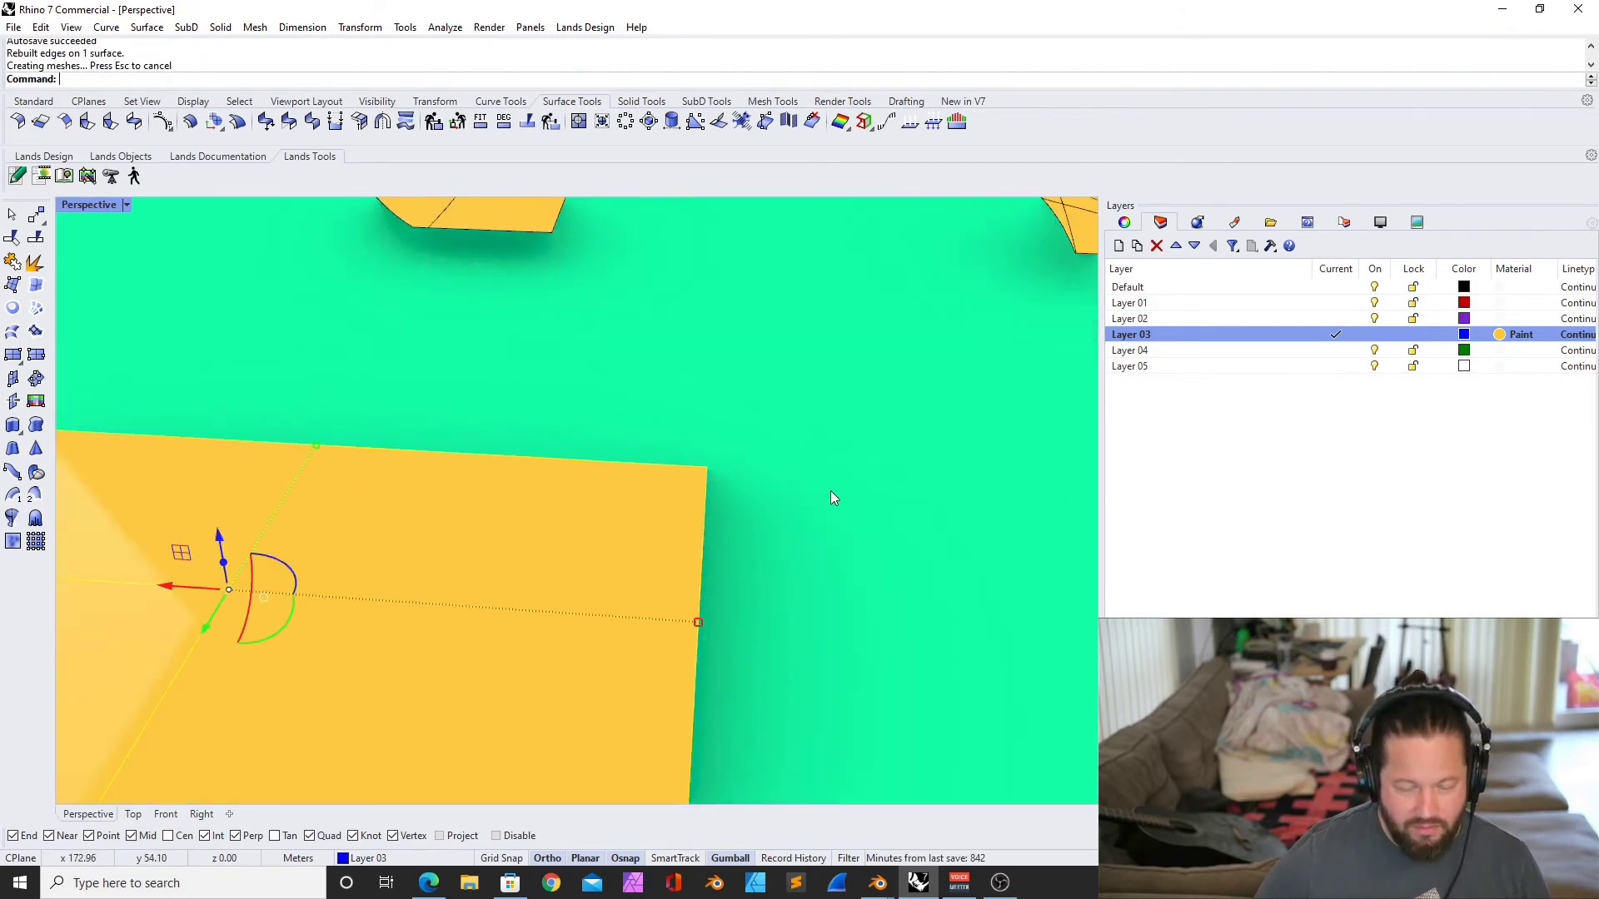
scroll(599, 333, down, 8)
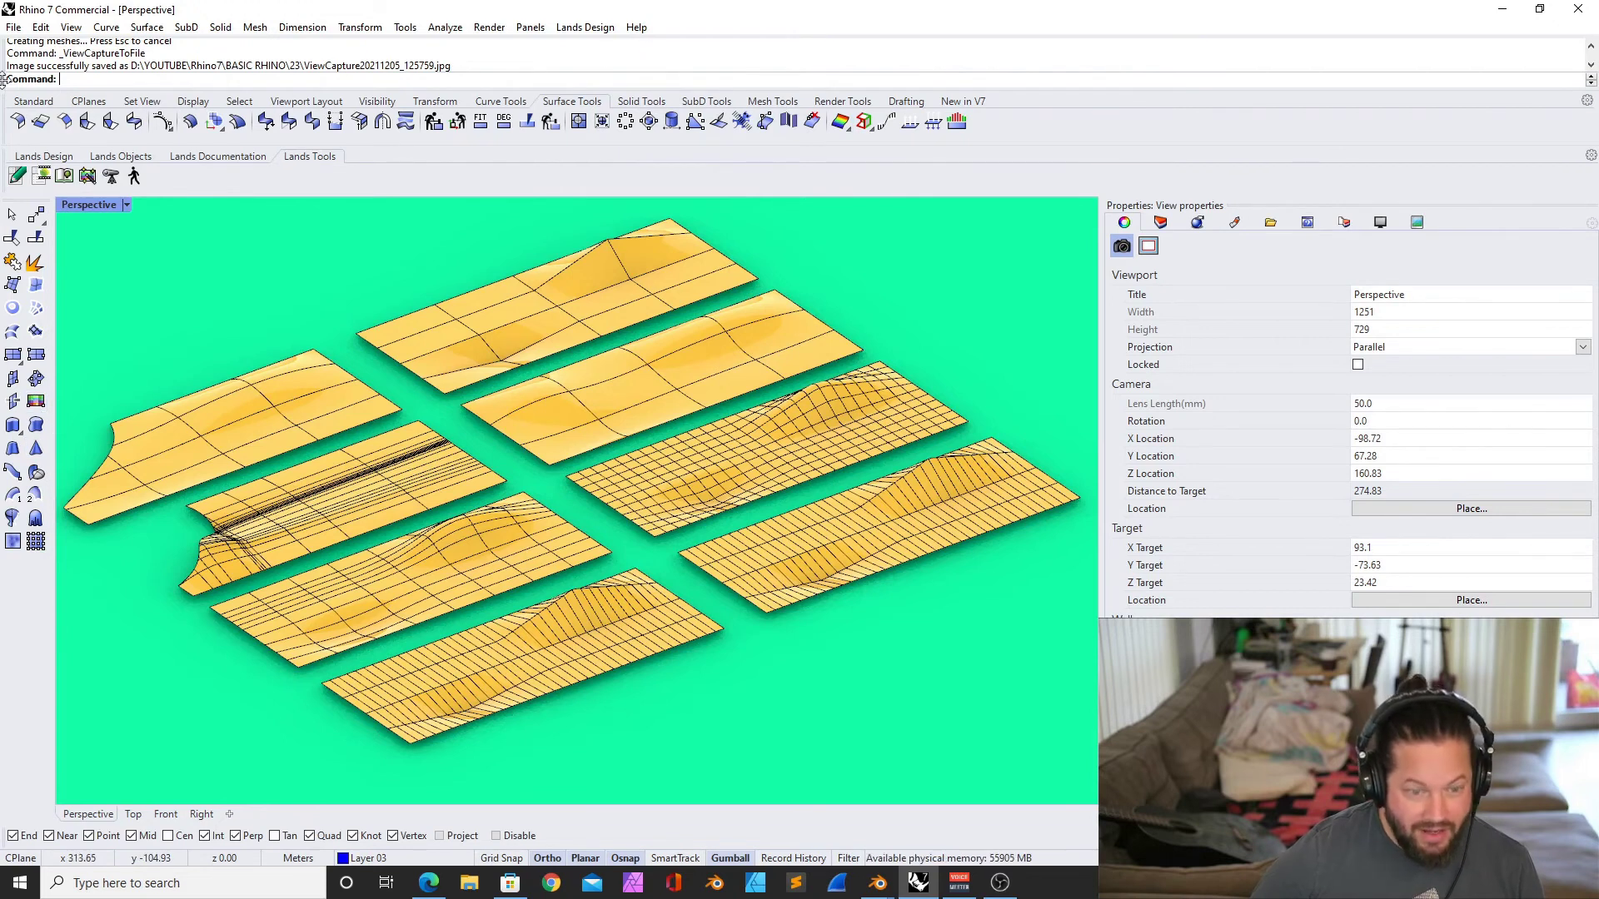
click(22, 102)
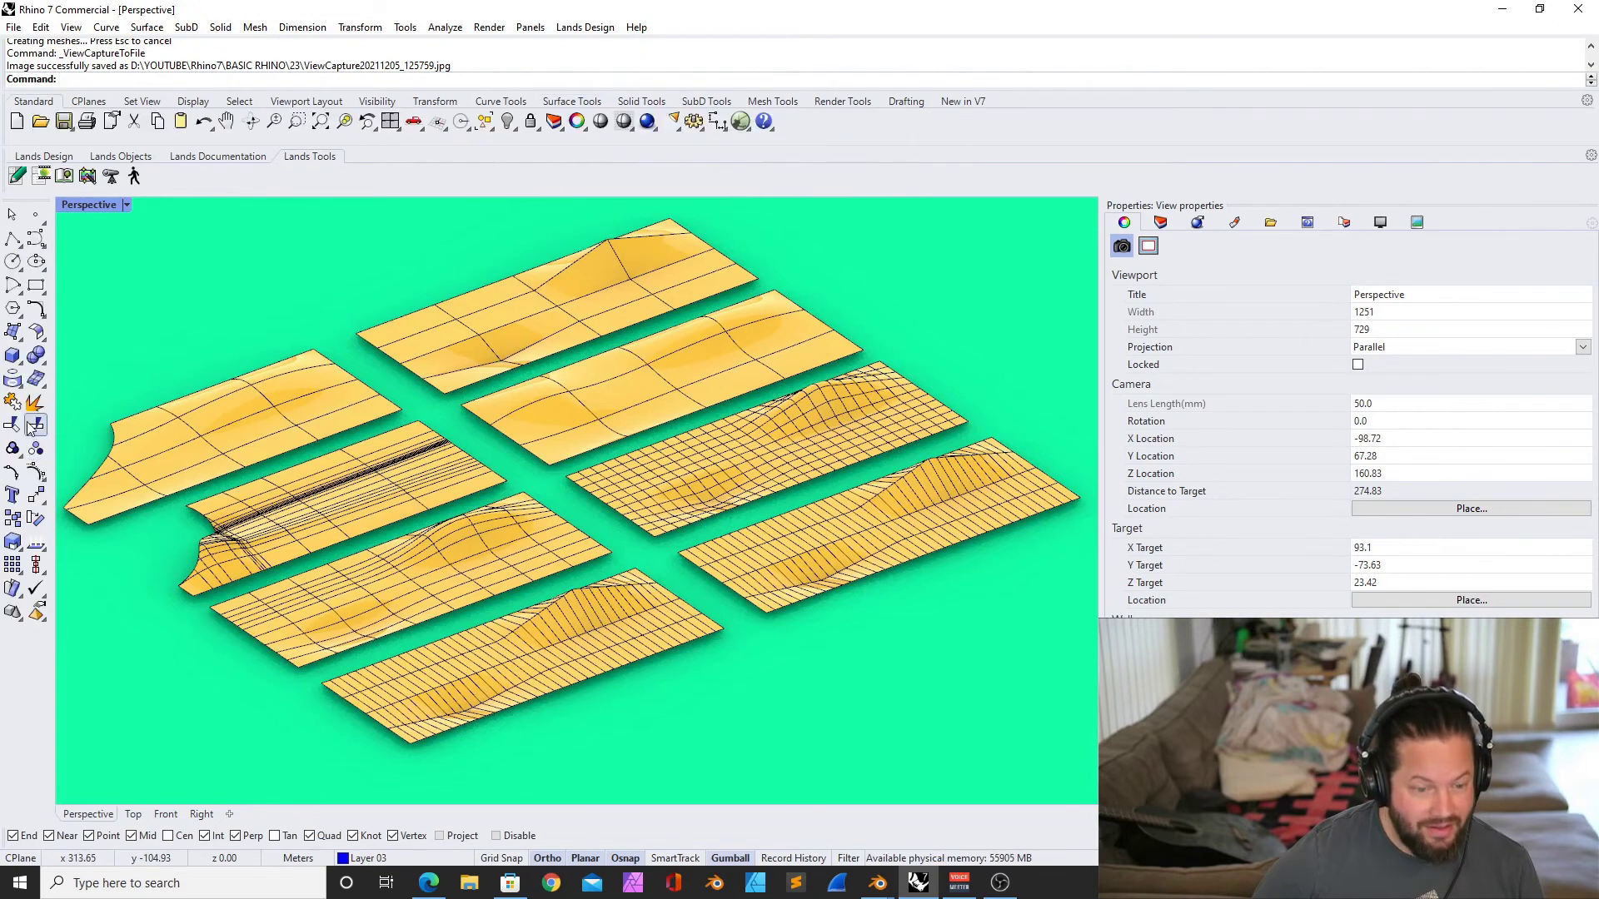
click(17, 361)
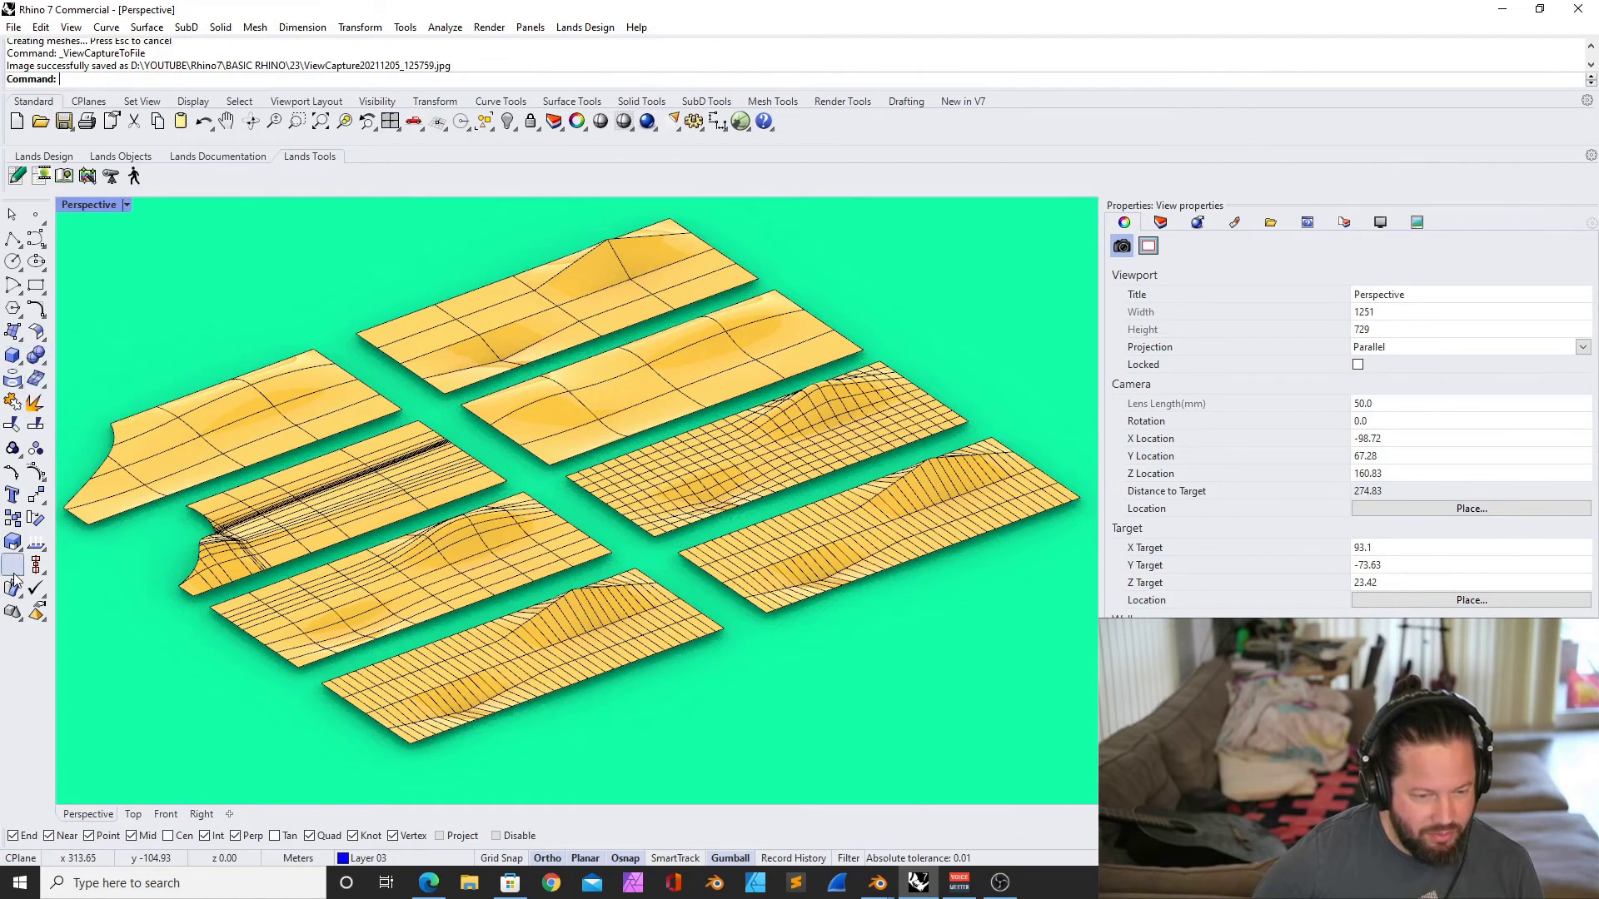
click(37, 381)
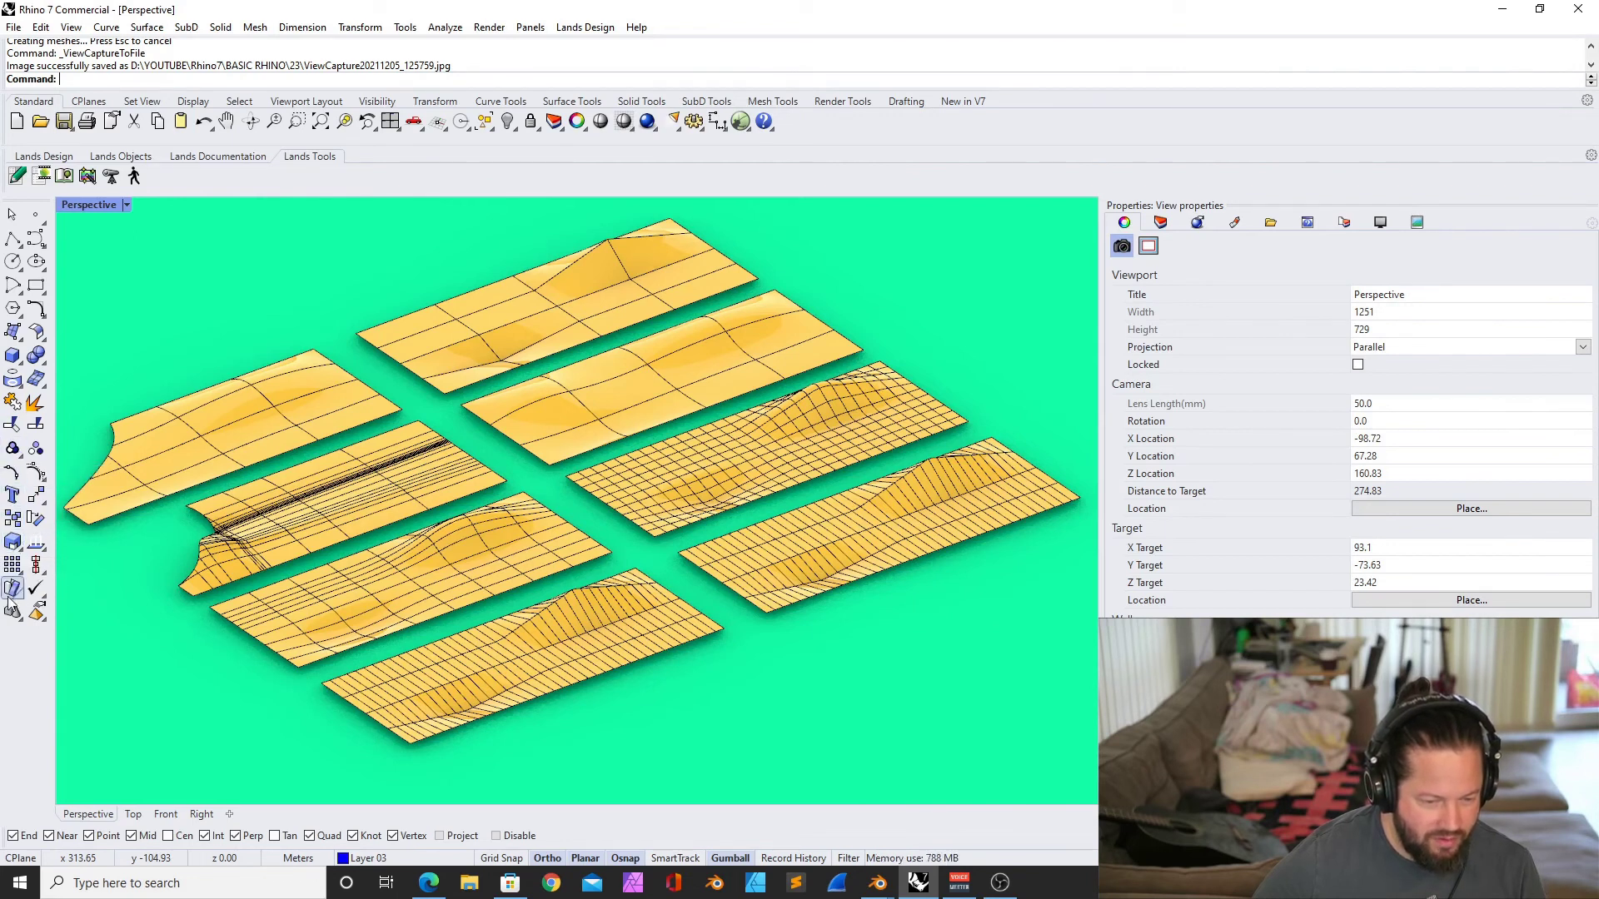
click(40, 500)
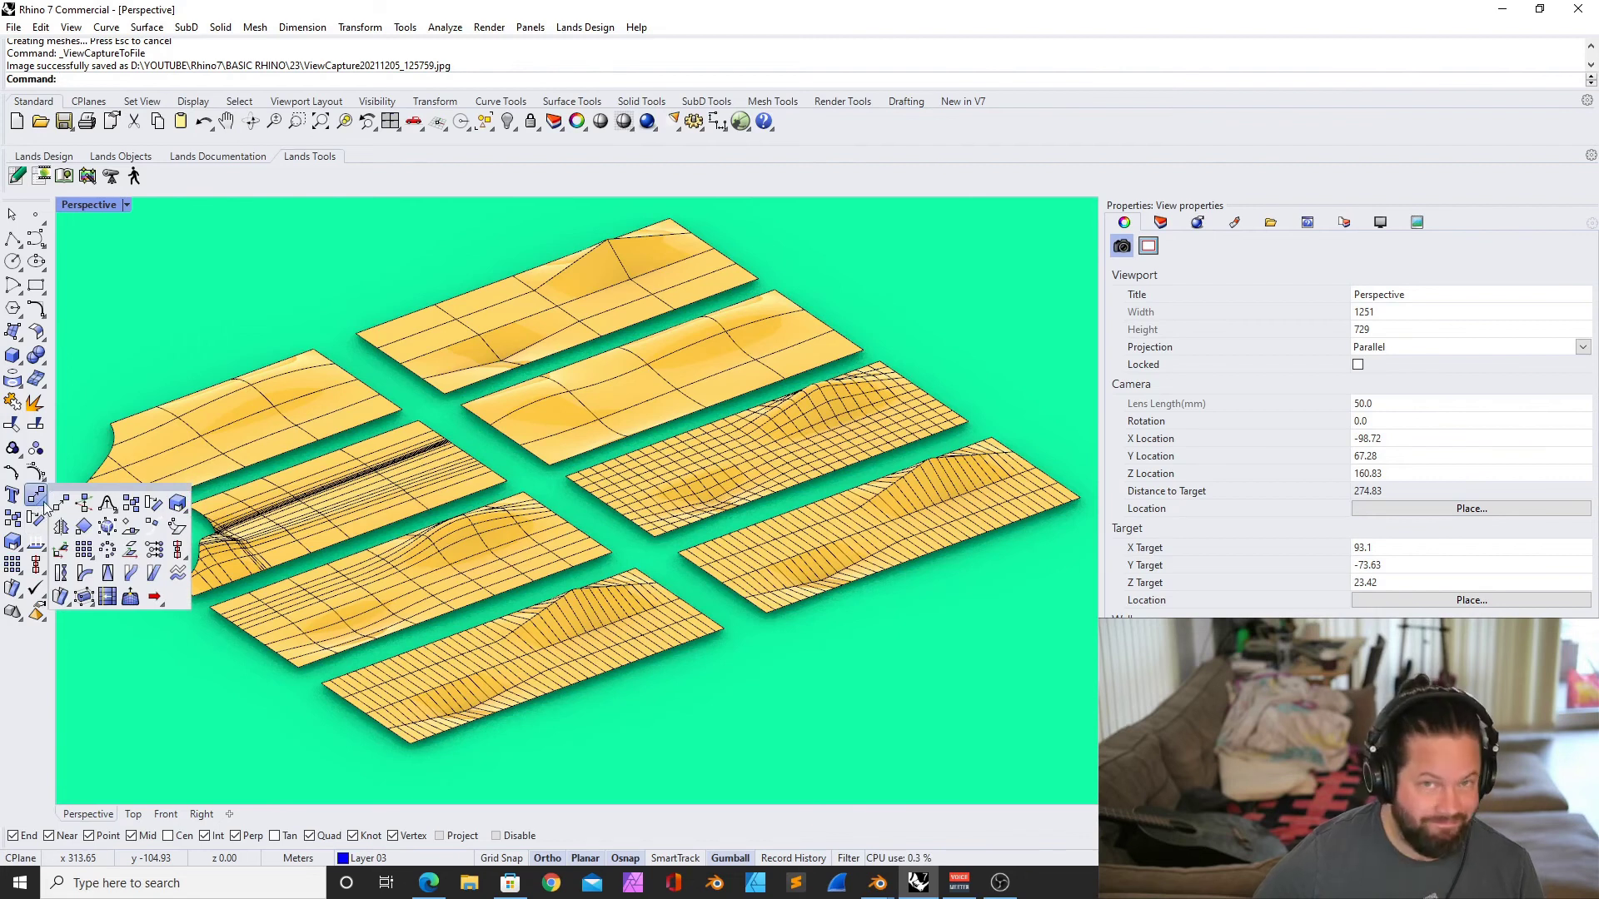